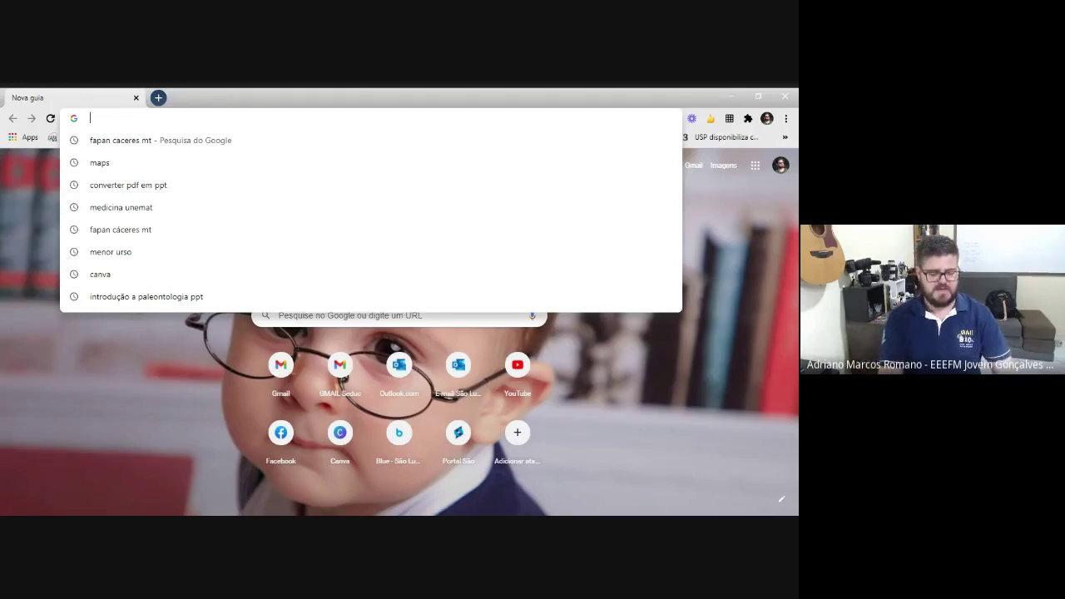
- Search Google for "canva", open the Canva.com result in a new tab and enter the account's home page
{"action": "type", "text": "can"}
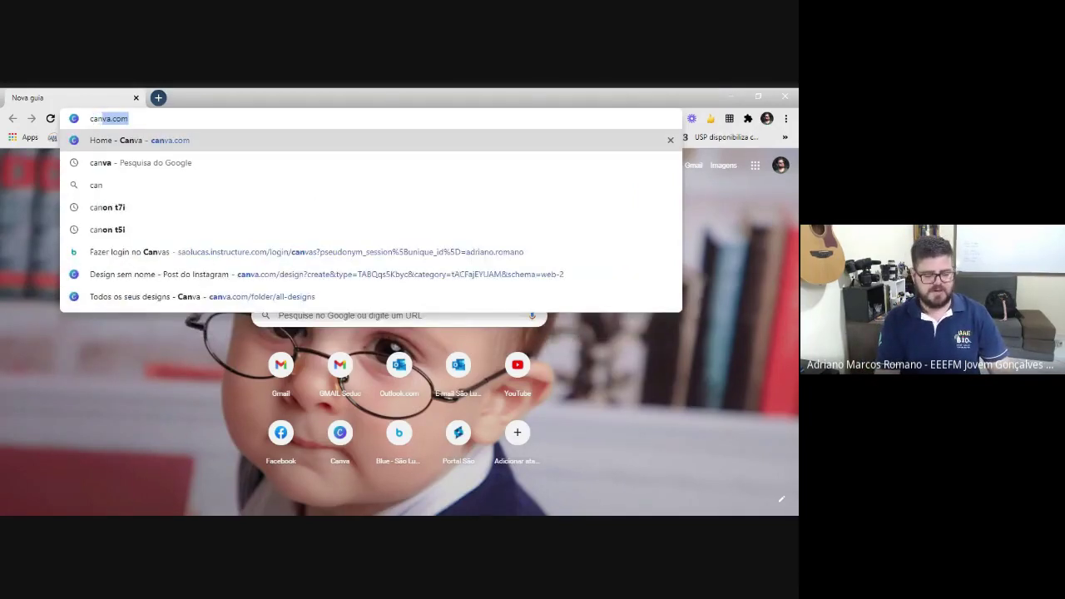
{"action": "type", "text": "va"}
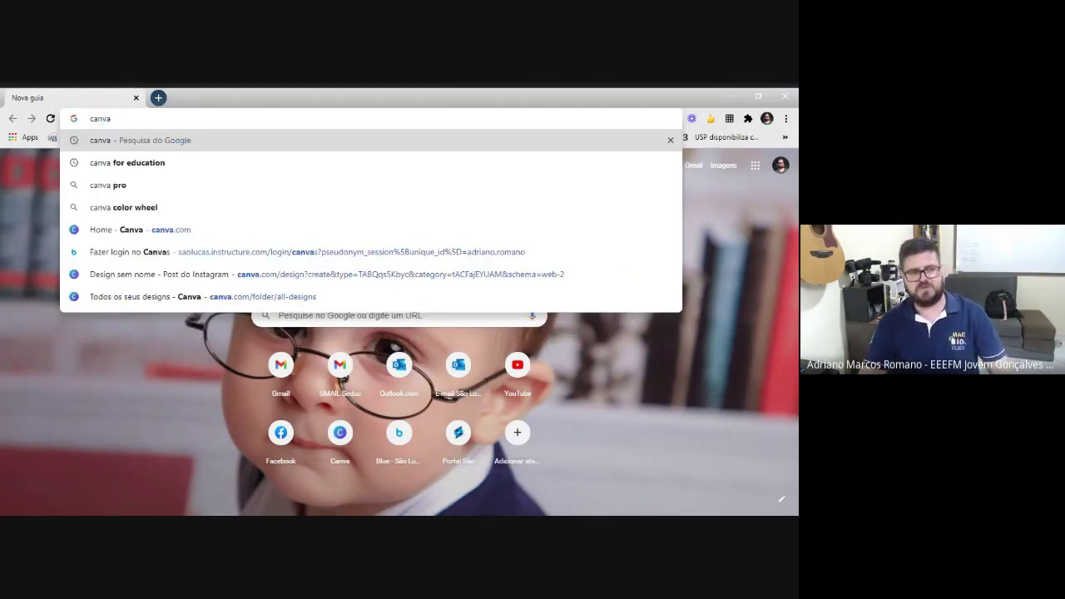
{"action": "key", "text": "Return"}
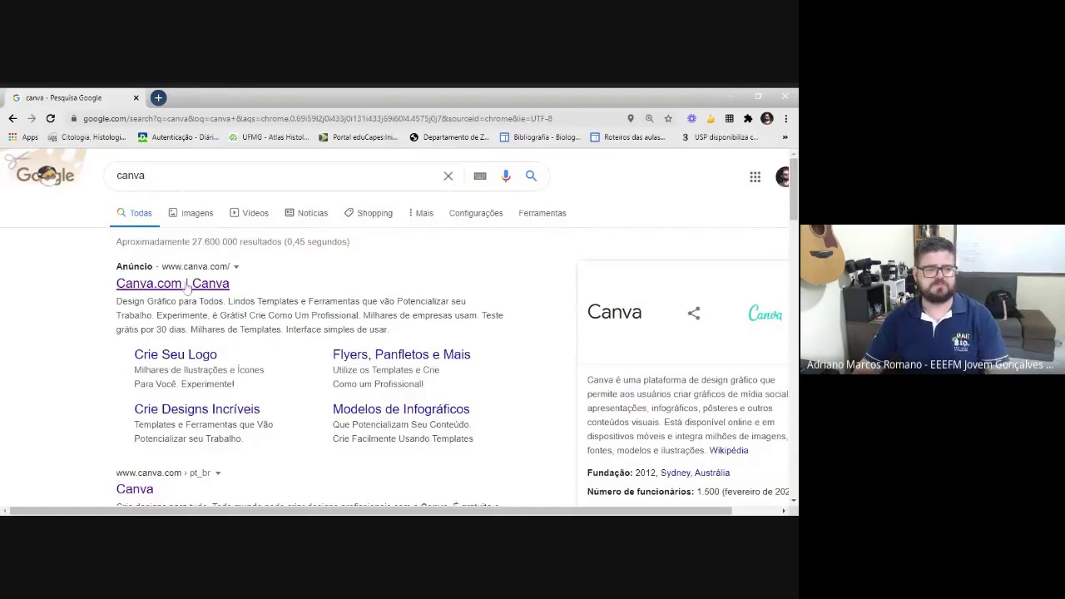
{"action": "middle_click", "coordinate": [187, 286]}
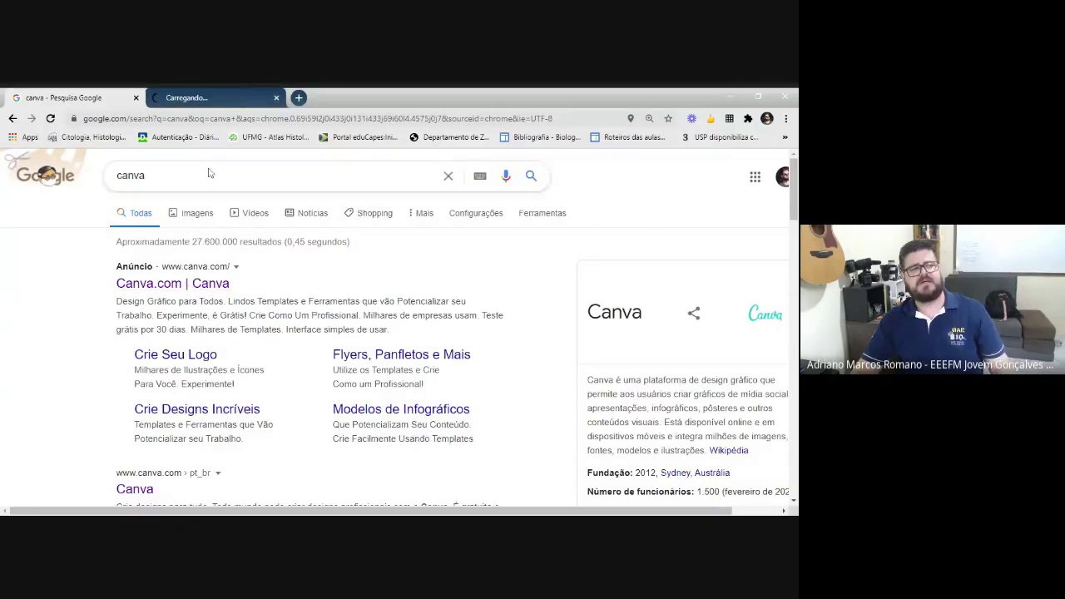
{"action": "left_click", "coordinate": [237, 96]}
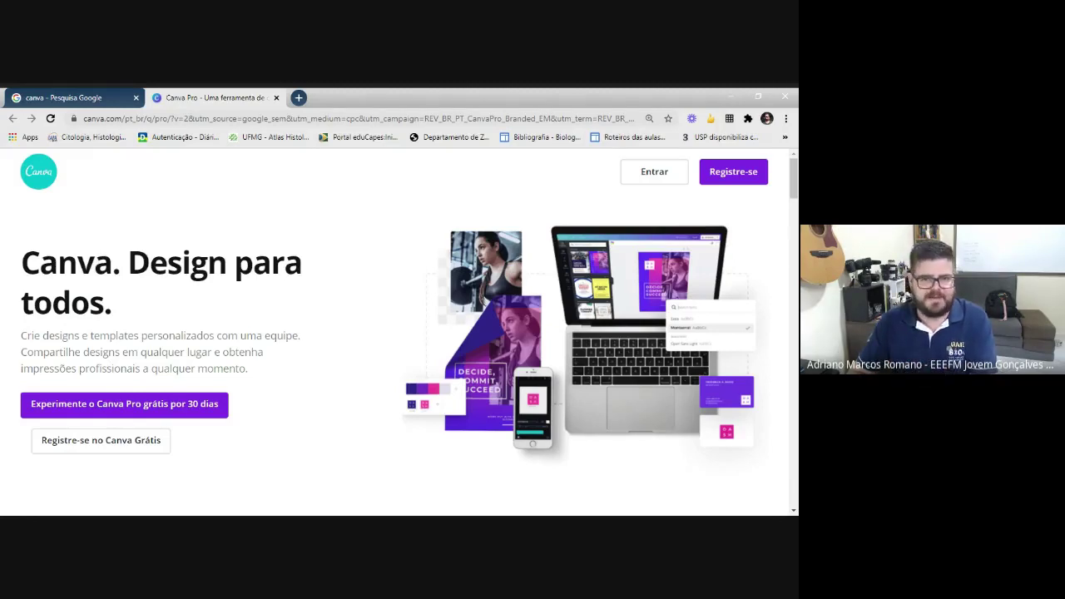
{"action": "left_click", "coordinate": [742, 178]}
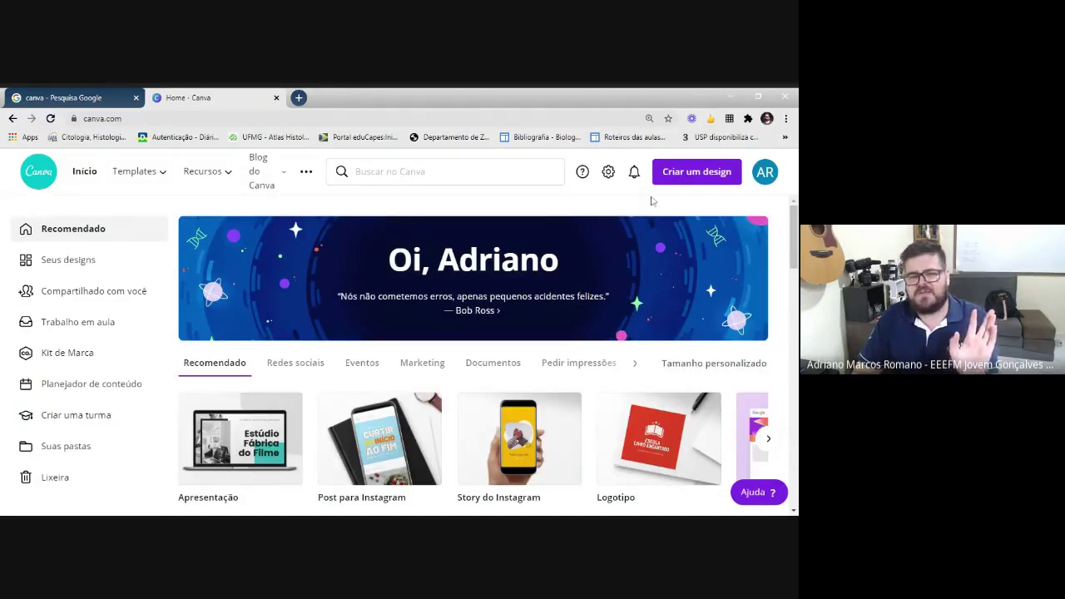
- Open the account settings and highlight the registered e-mail address
{"action": "left_click", "coordinate": [764, 175]}
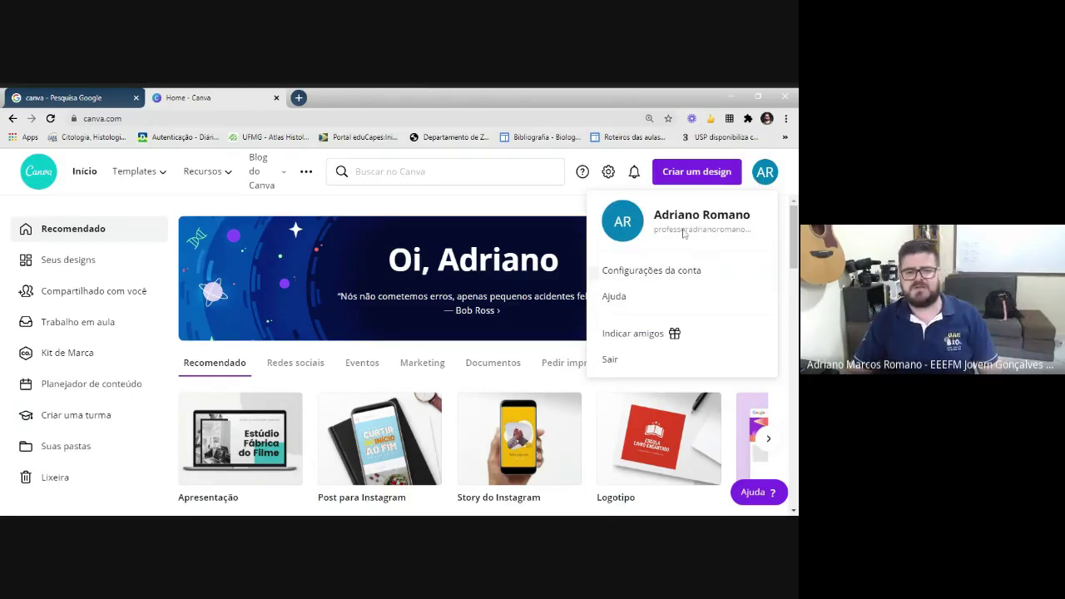
{"action": "left_click", "coordinate": [666, 271]}
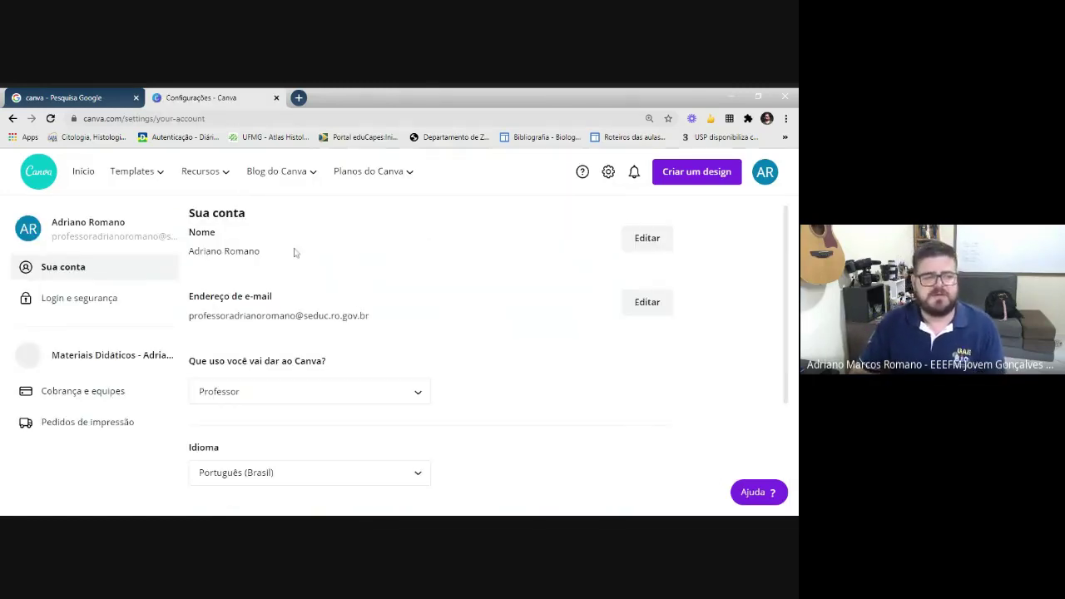
{"action": "mouse_move", "coordinate": [314, 195]}
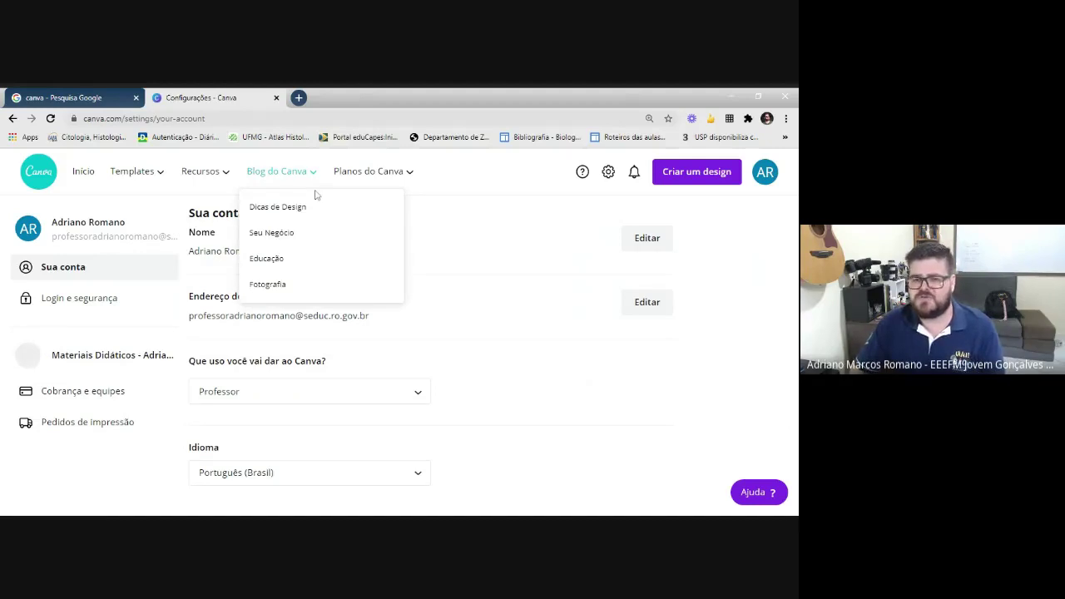
{"action": "left_click_drag", "start_coordinate": [383, 321], "coordinate": [211, 318]}
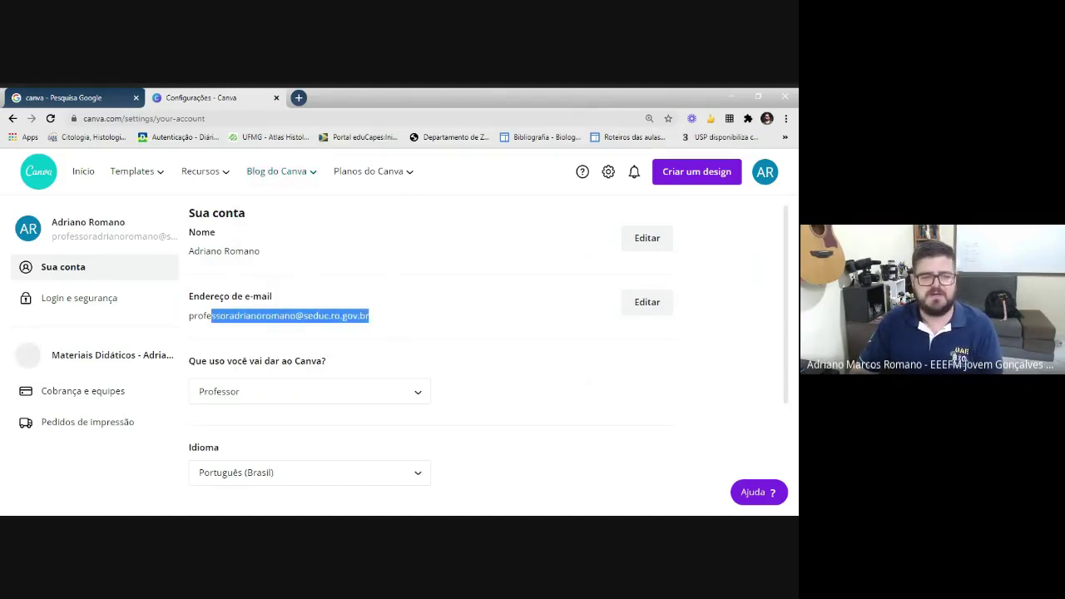
{"action": "left_click", "coordinate": [388, 320]}
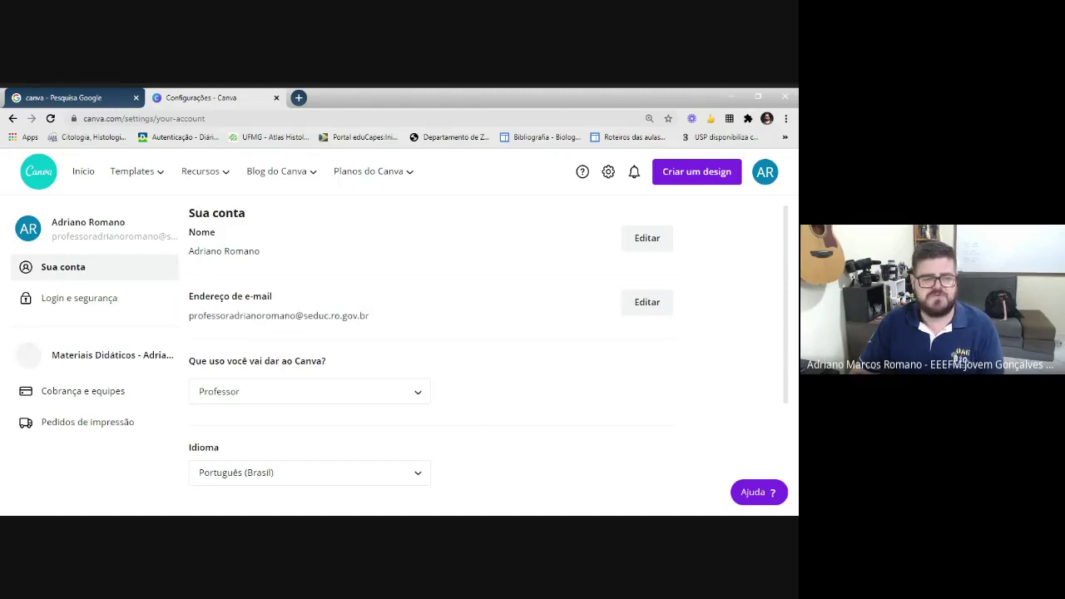
{"action": "left_click_drag", "start_coordinate": [382, 319], "coordinate": [186, 316]}
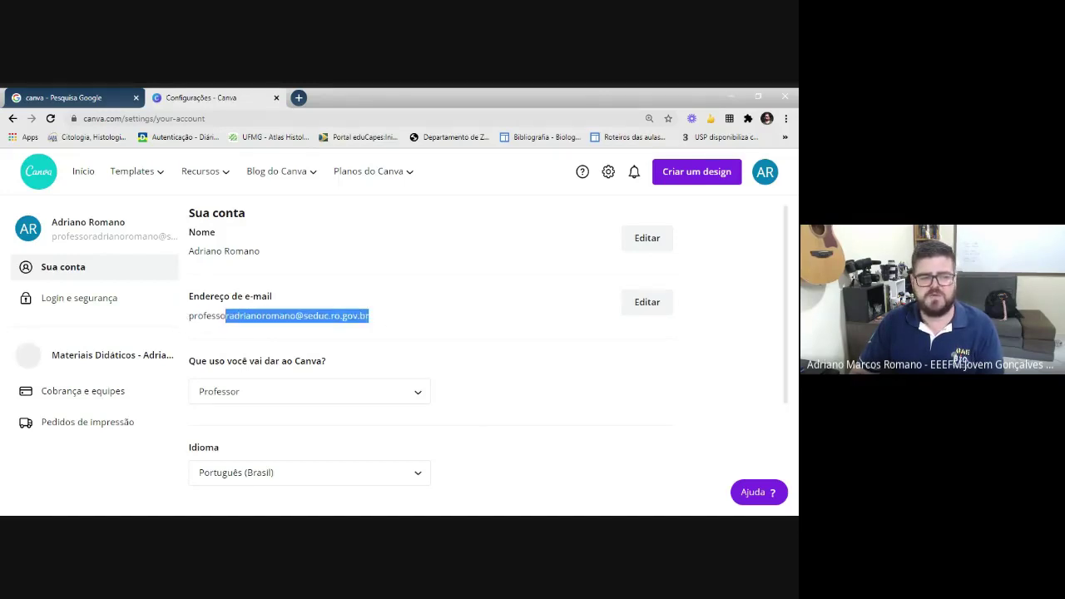
{"action": "left_click", "coordinate": [186, 316]}
{"action": "left_click_drag", "start_coordinate": [187, 316], "coordinate": [408, 335]}
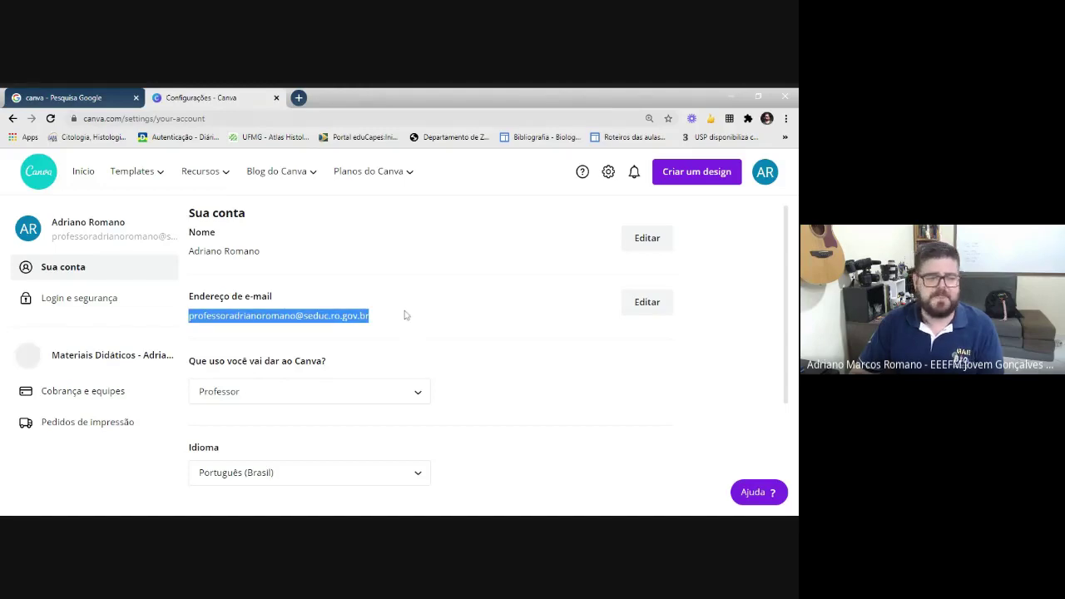
{"action": "scroll", "coordinate": [549, 324], "scroll_direction": "down", "scroll_amount": 1}
{"action": "scroll", "coordinate": [549, 323], "scroll_direction": "up", "scroll_amount": 1}
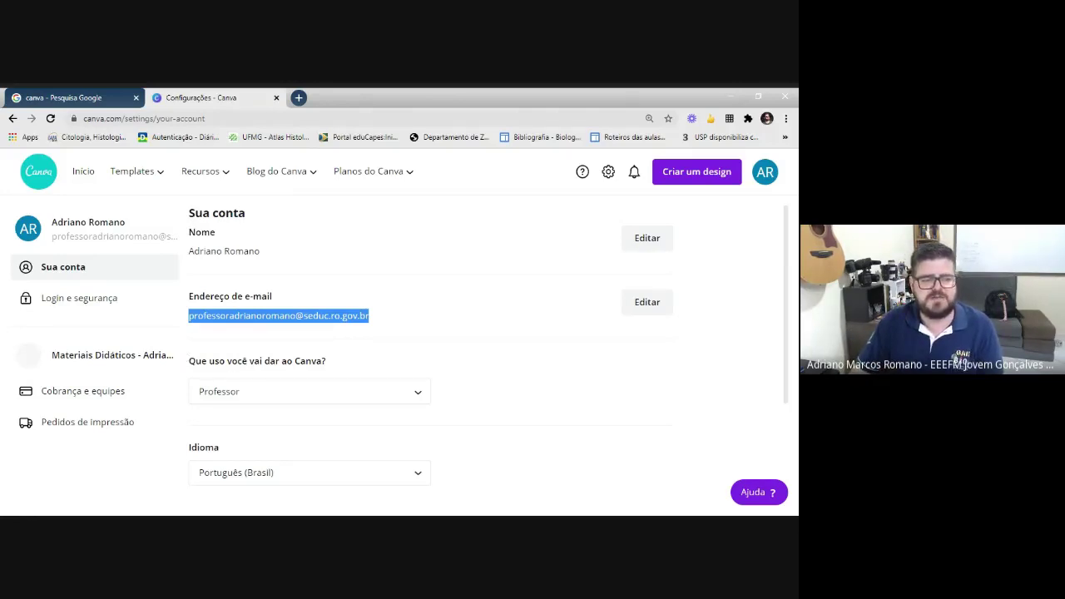
- Choose Professor as the account's intended use and review the language and connected social network settings
{"action": "scroll", "coordinate": [439, 364], "scroll_direction": "down", "scroll_amount": 1}
{"action": "left_click", "coordinate": [417, 343]}
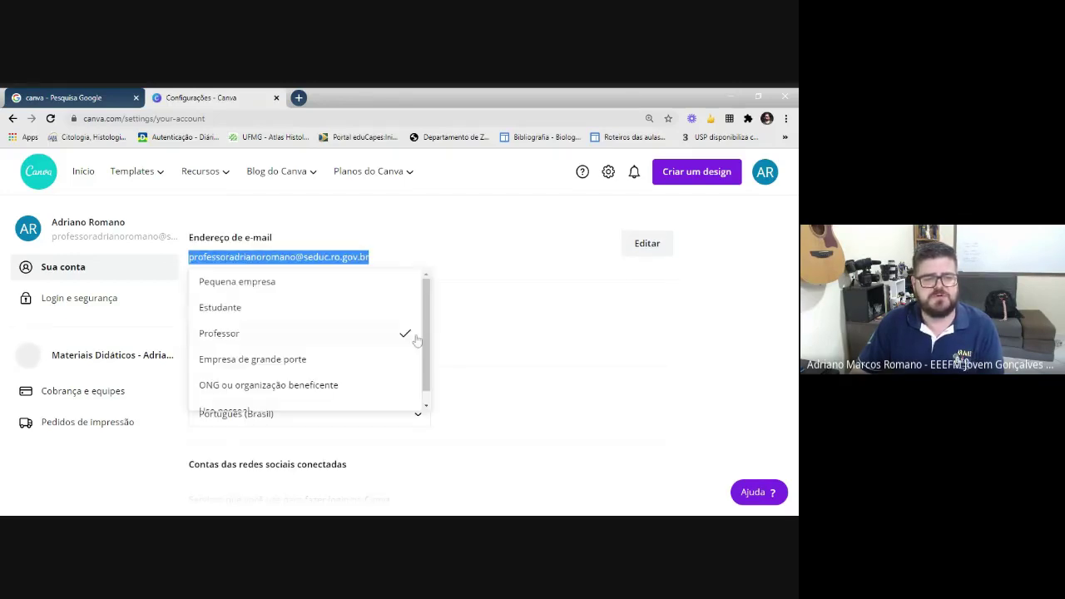
{"action": "left_click", "coordinate": [460, 339]}
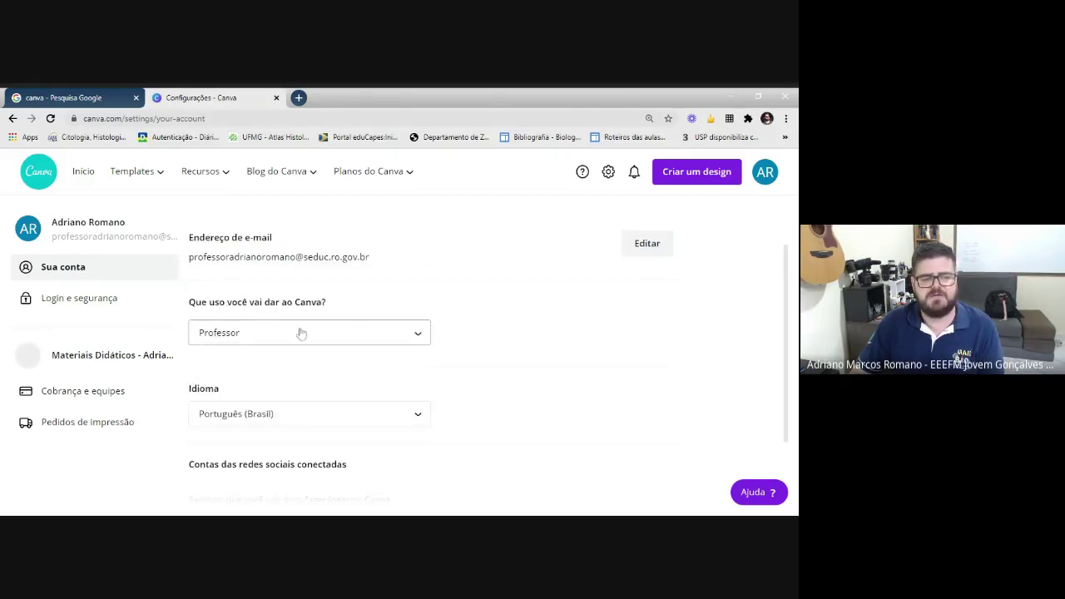
{"action": "left_click", "coordinate": [373, 335]}
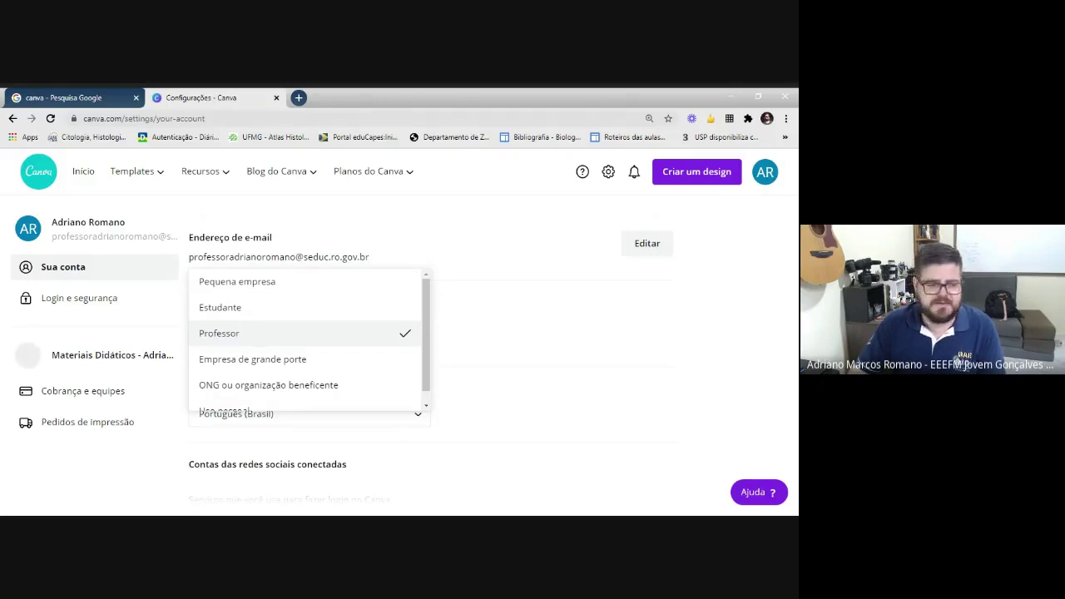
{"action": "left_click", "coordinate": [337, 333]}
{"action": "scroll", "coordinate": [433, 366], "scroll_direction": "down", "scroll_amount": 1}
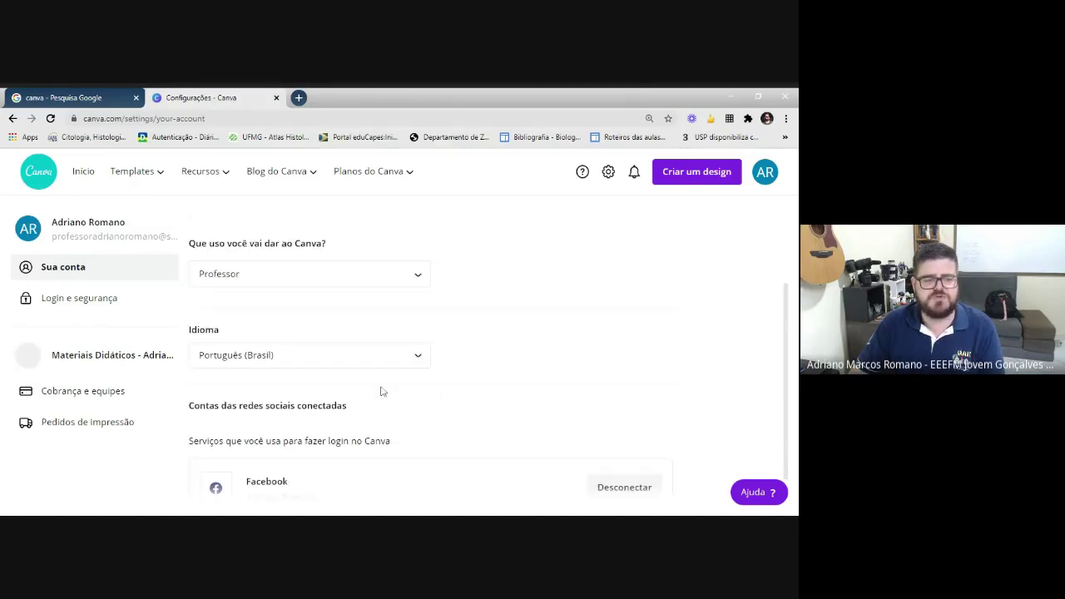
{"action": "scroll", "coordinate": [333, 361], "scroll_direction": "down", "scroll_amount": 1}
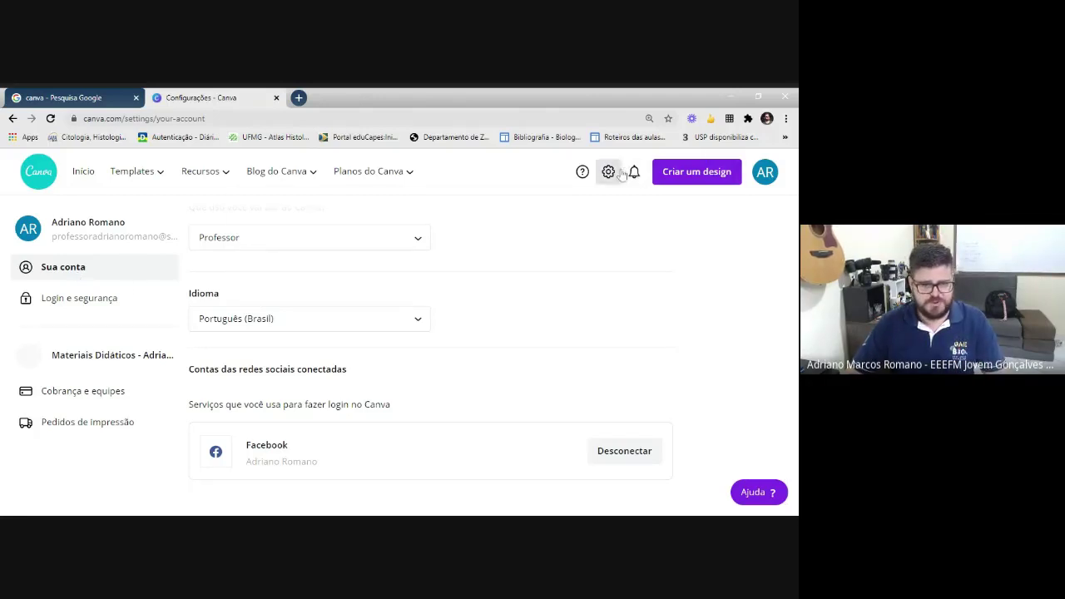
- Return to the Canva home page and look over the categories under Templates, Recursos and Blog do Canva
{"action": "mouse_move", "coordinate": [104, 193]}
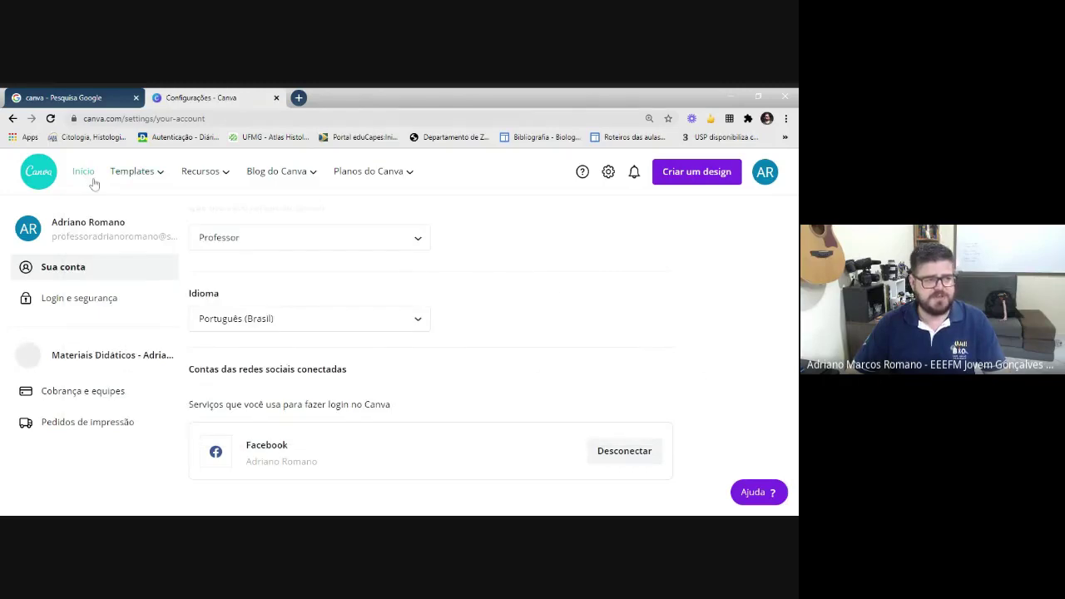
{"action": "left_click", "coordinate": [83, 172]}
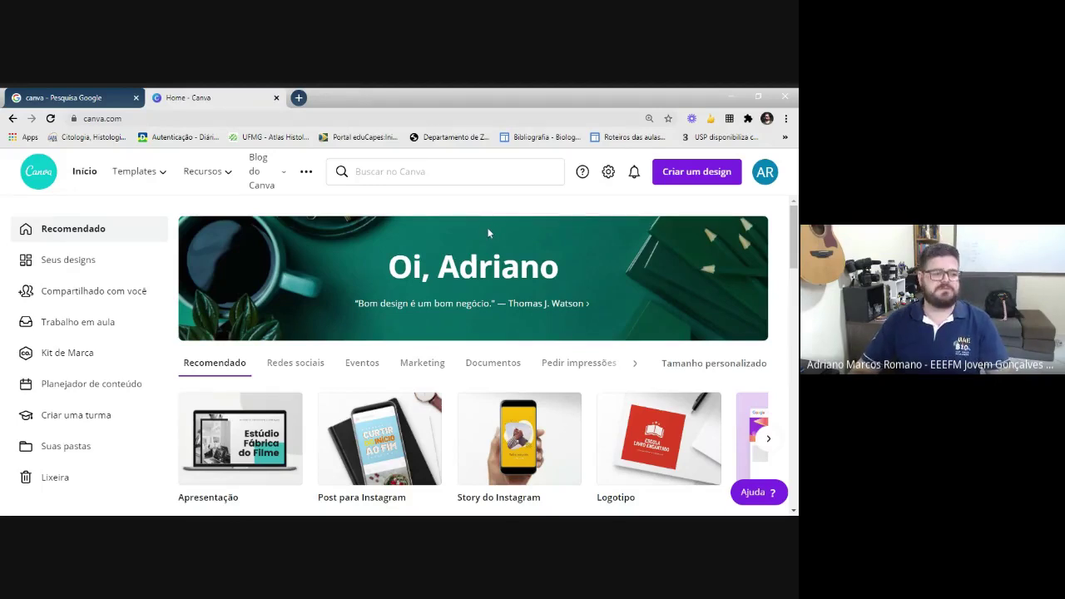
{"action": "mouse_move", "coordinate": [114, 176]}
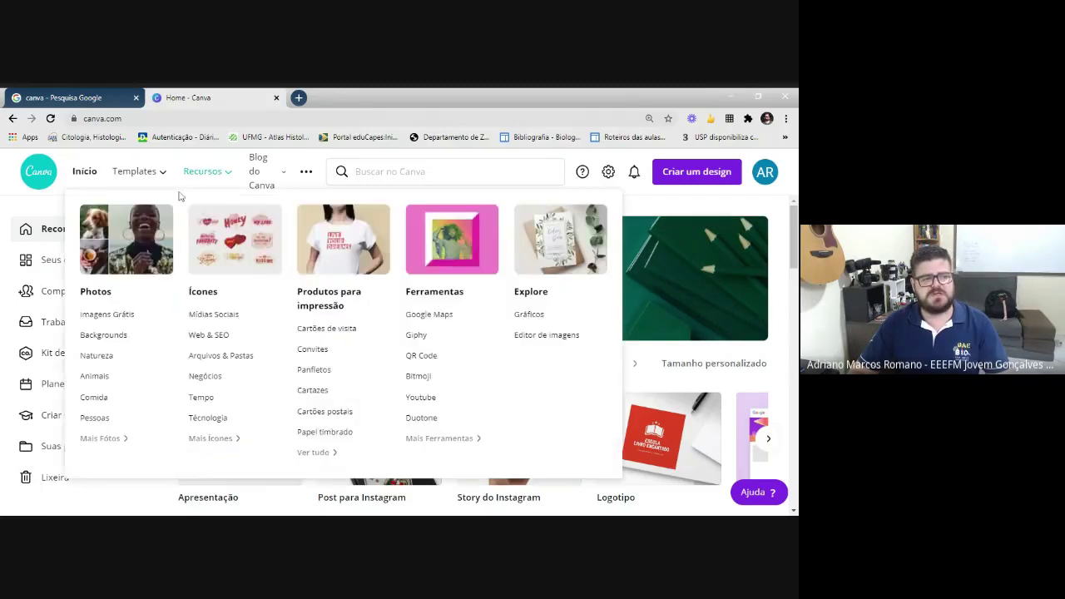
{"action": "mouse_move", "coordinate": [154, 181]}
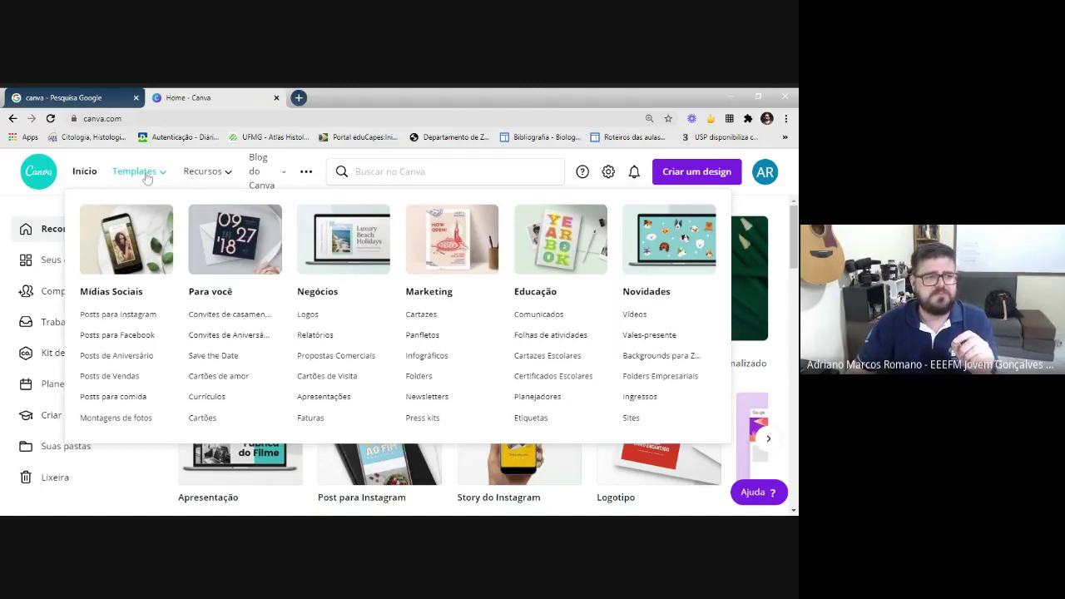
{"action": "mouse_move", "coordinate": [200, 173]}
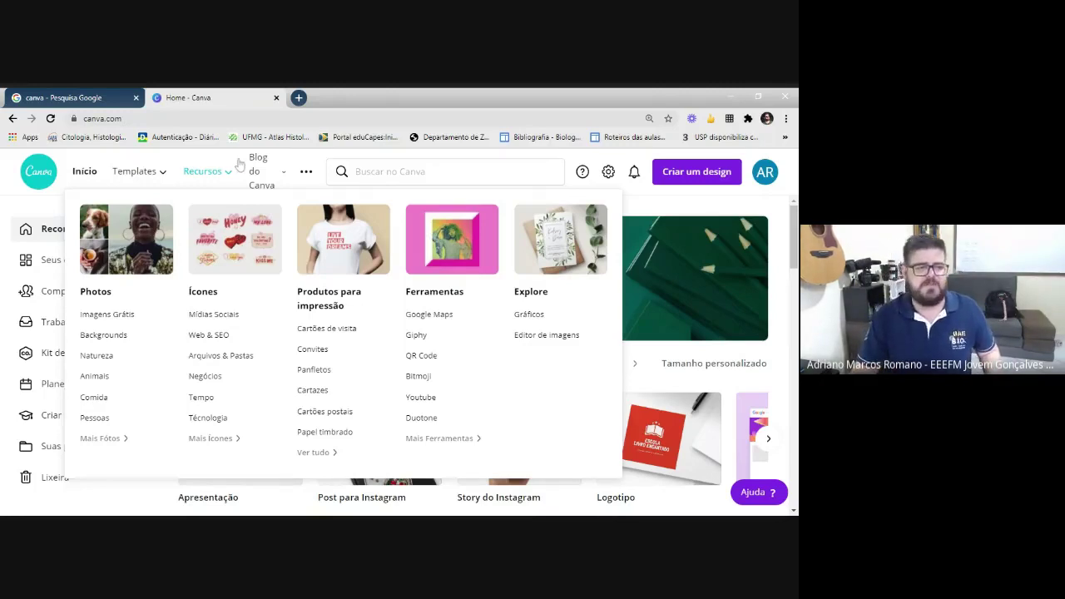
{"action": "mouse_move", "coordinate": [267, 170]}
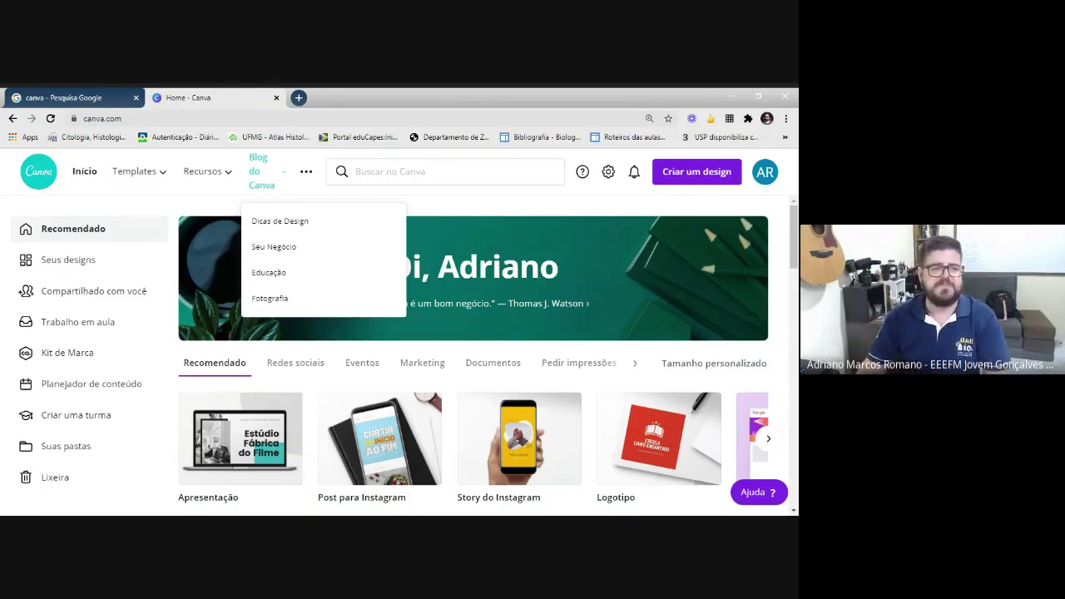
{"action": "mouse_move", "coordinate": [127, 177]}
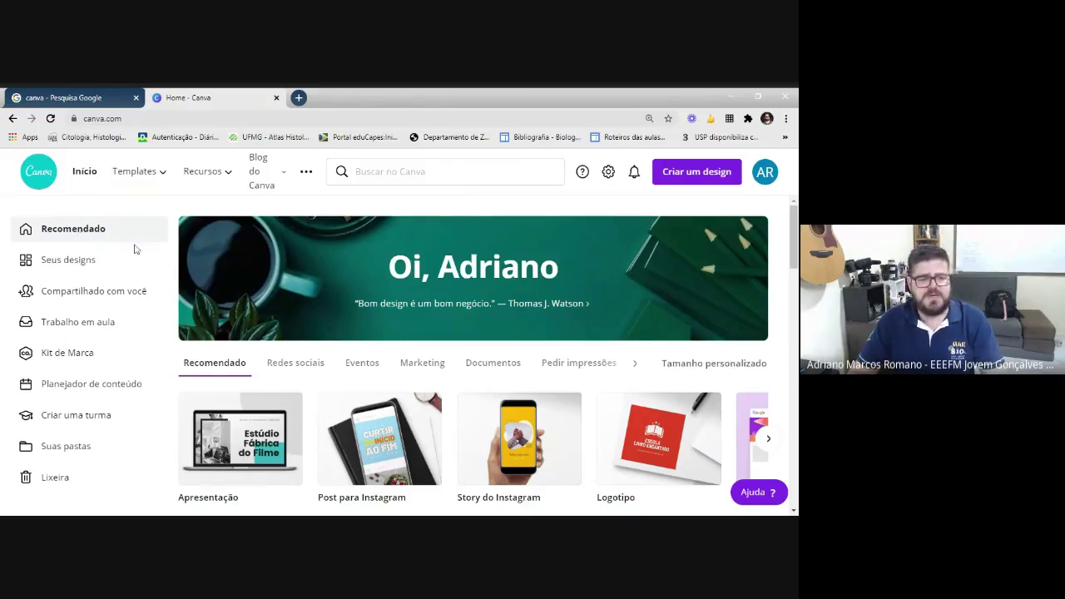
- Browse the recommended design types on the home page, including the next set after Logotipo
{"action": "left_click_drag", "start_coordinate": [794, 251], "coordinate": [795, 260]}
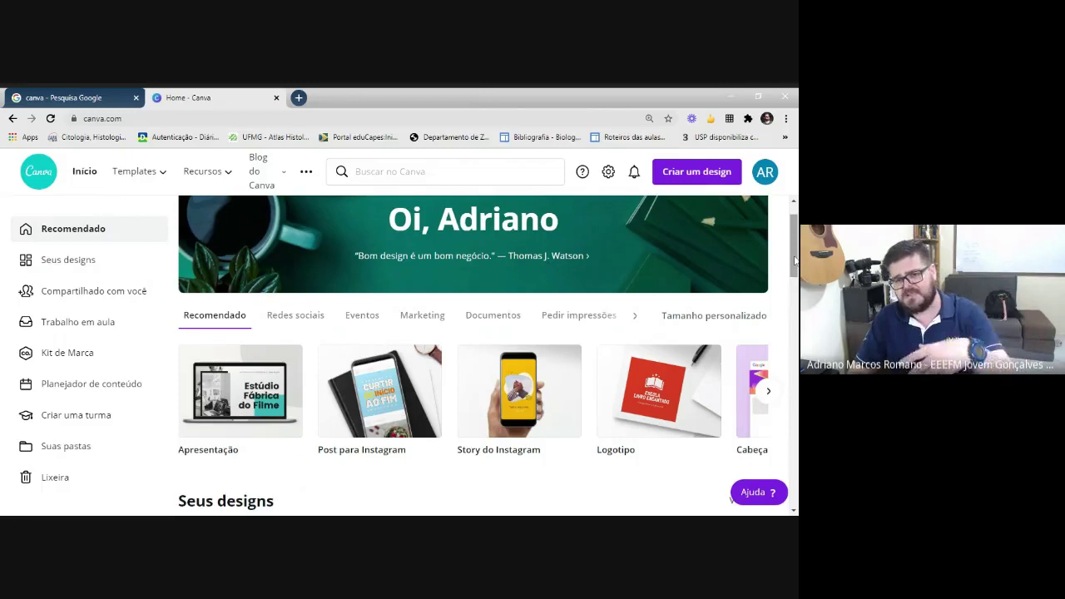
{"action": "scroll", "coordinate": [416, 374], "scroll_direction": "down", "scroll_amount": 1}
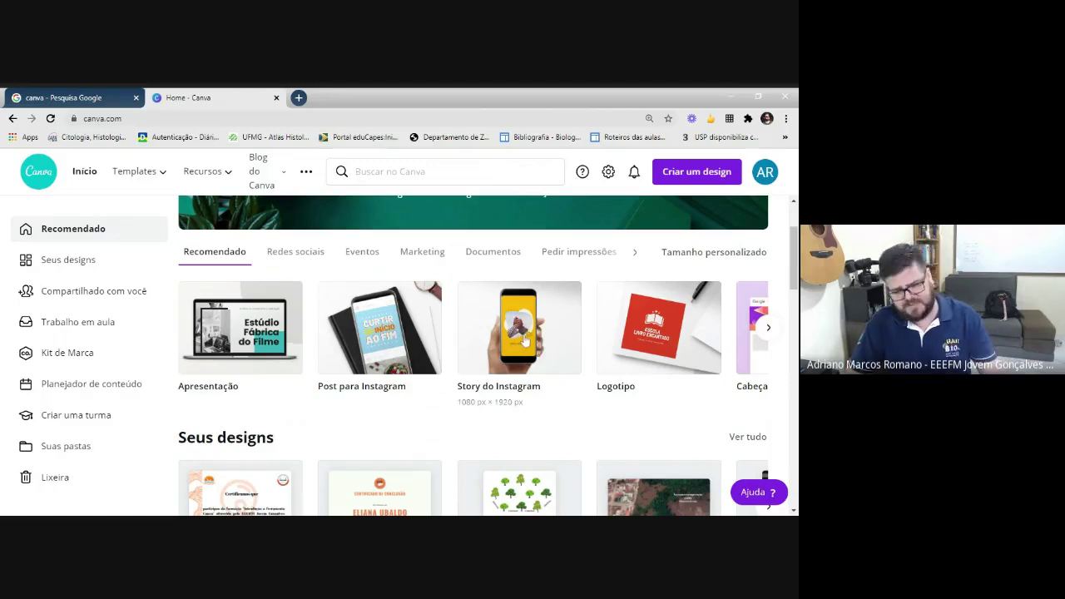
{"action": "left_click", "coordinate": [771, 333]}
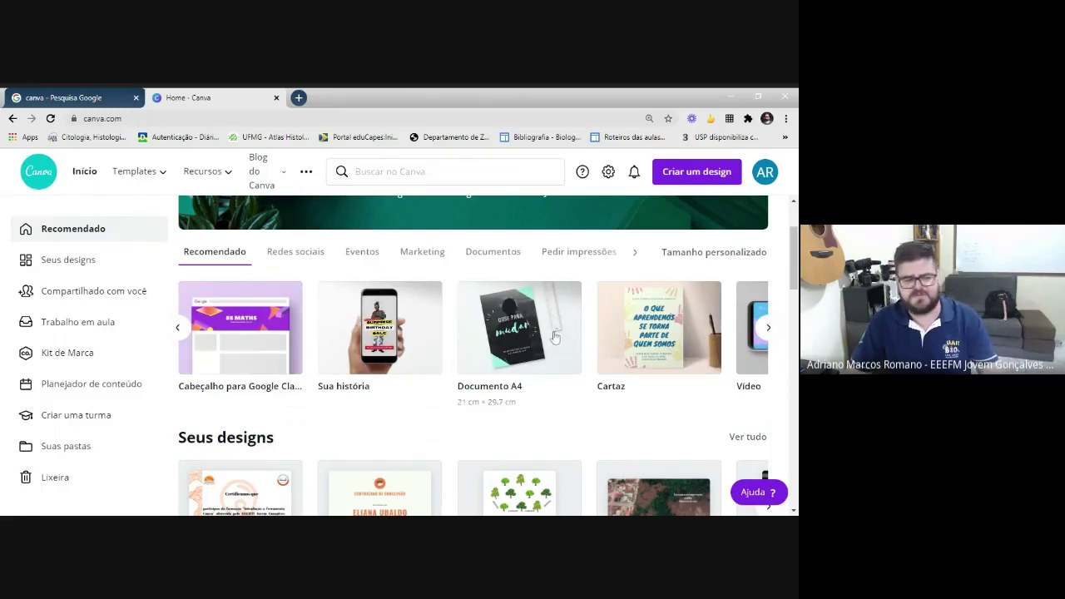
{"action": "scroll", "coordinate": [549, 335], "scroll_direction": "down", "scroll_amount": 1}
{"action": "scroll", "coordinate": [549, 335], "scroll_direction": "up", "scroll_amount": 1}
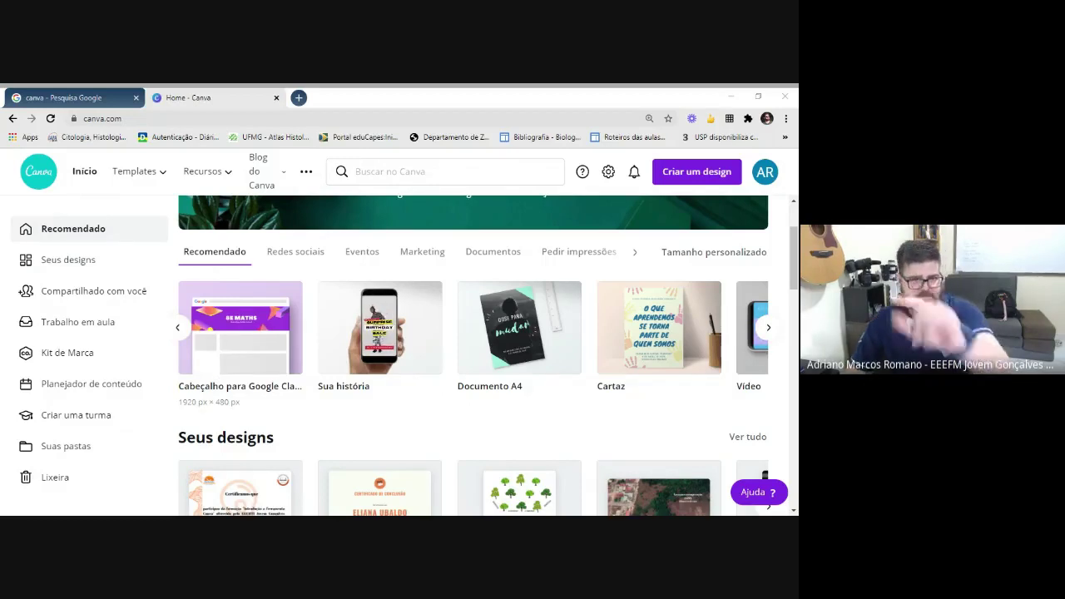
- Search Canva for "google for" and look through the suggested design types
{"action": "left_click", "coordinate": [355, 172]}
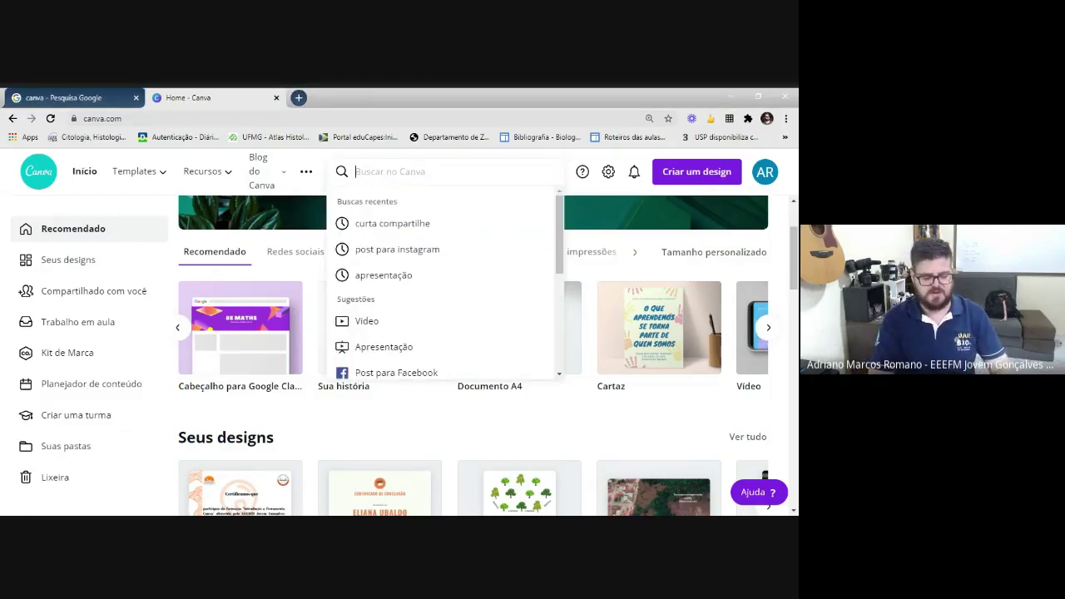
{"action": "type", "text": "google for"}
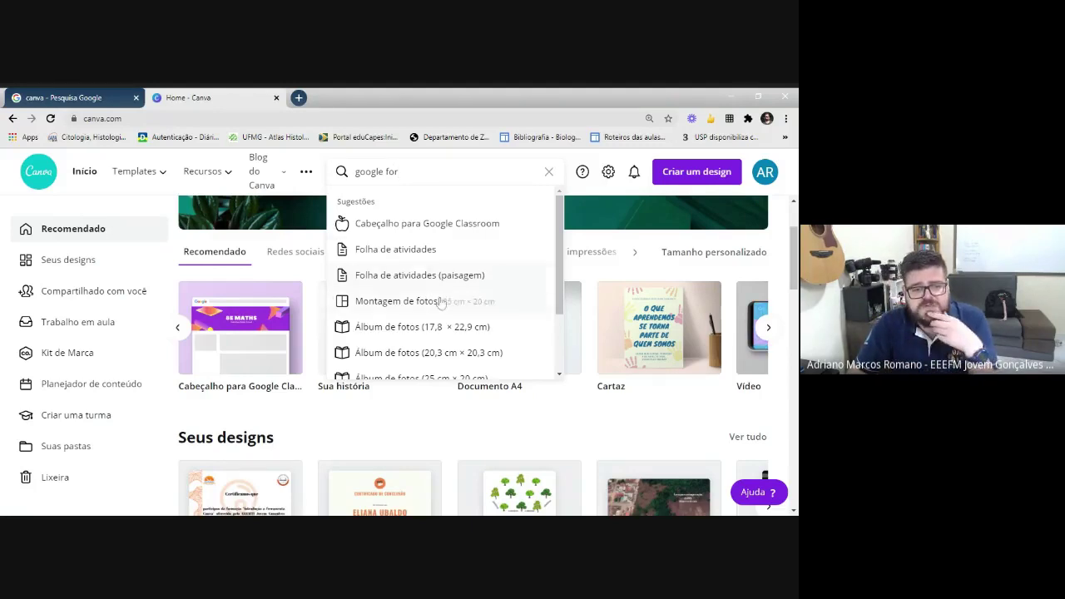
{"action": "scroll", "coordinate": [456, 349], "scroll_direction": "down", "scroll_amount": 2}
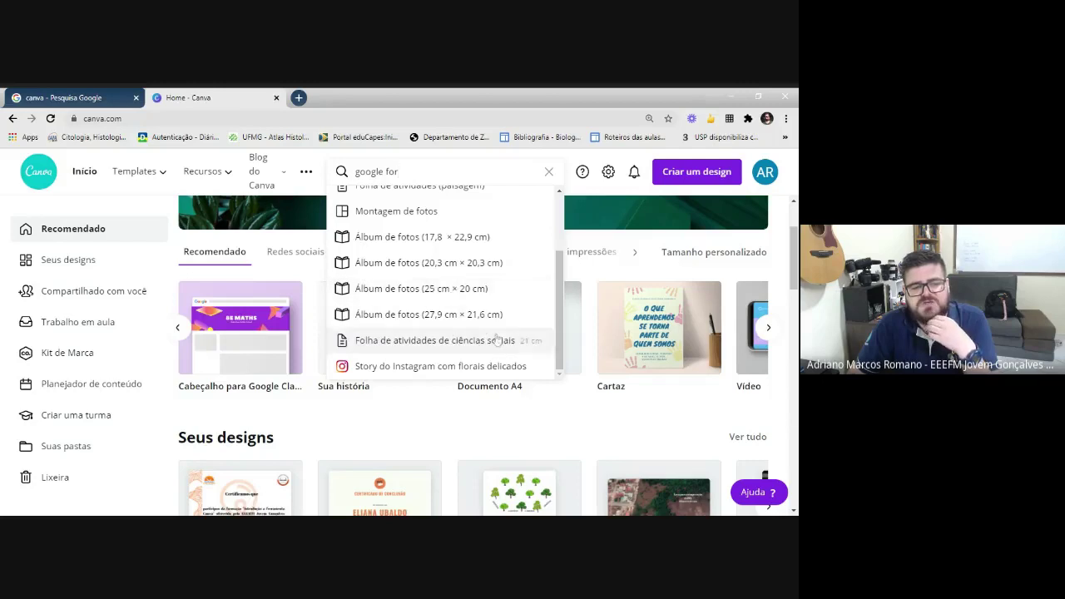
- Replace the Canva search text with "post para" and look through the suggested post formats
{"action": "left_click", "coordinate": [355, 172]}
{"action": "type", "text": "post para"}
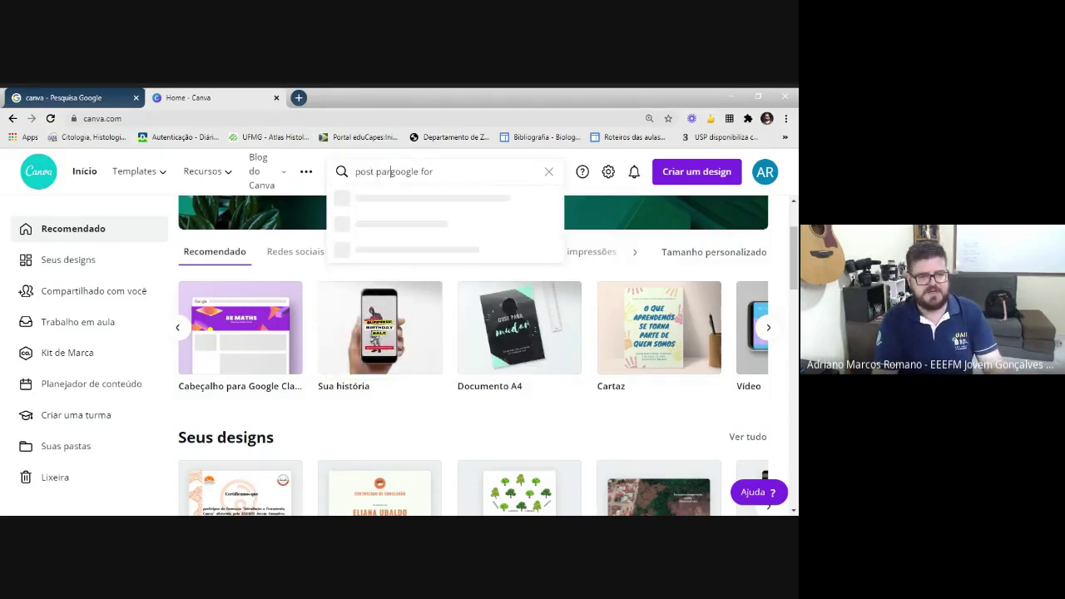
{"action": "key", "text": "Delete"}
{"action": "key", "text": "Delete"}
{"action": "key", "text": "Delete"}
{"action": "key", "text": "Delete"}
{"action": "key", "text": "Delete"}
{"action": "key", "text": "Delete"}
{"action": "key", "text": "Delete"}
{"action": "key", "text": "Delete"}
{"action": "key", "text": "Delete"}
{"action": "key", "text": "Delete"}
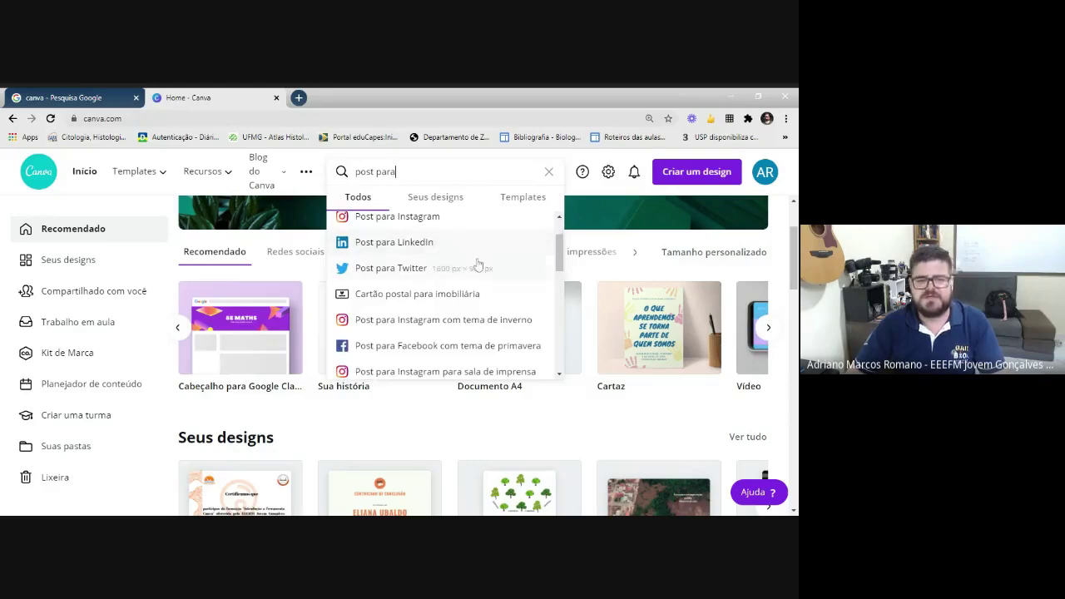
- Dismiss the search suggestions, open Seus designs and look through the recent designs down to the AVALIAÇÃO SEMANAL banner
{"action": "left_click", "coordinate": [611, 237]}
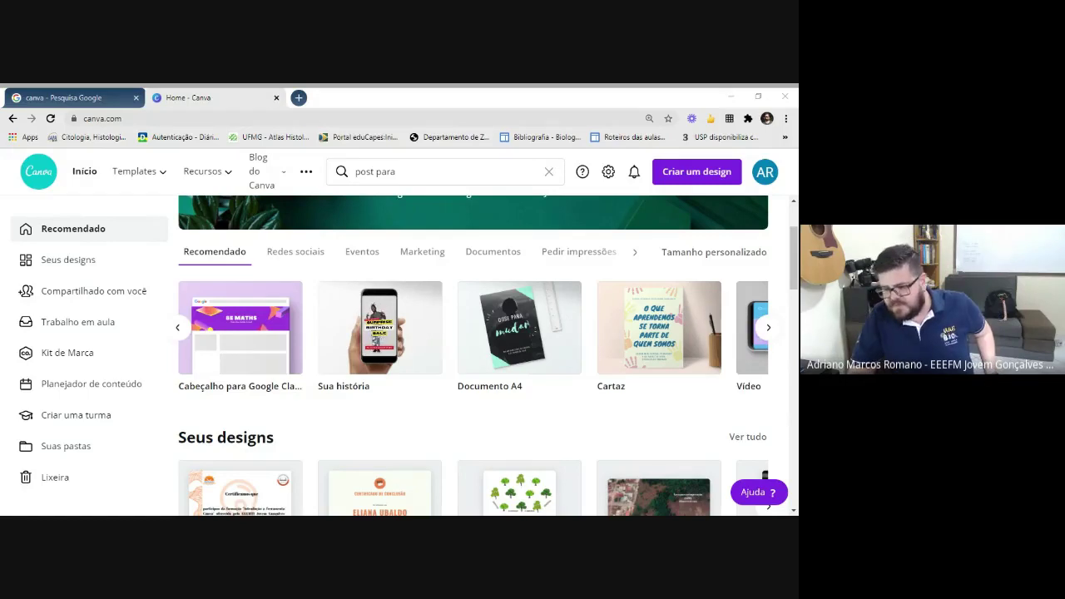
{"action": "left_click", "coordinate": [75, 260]}
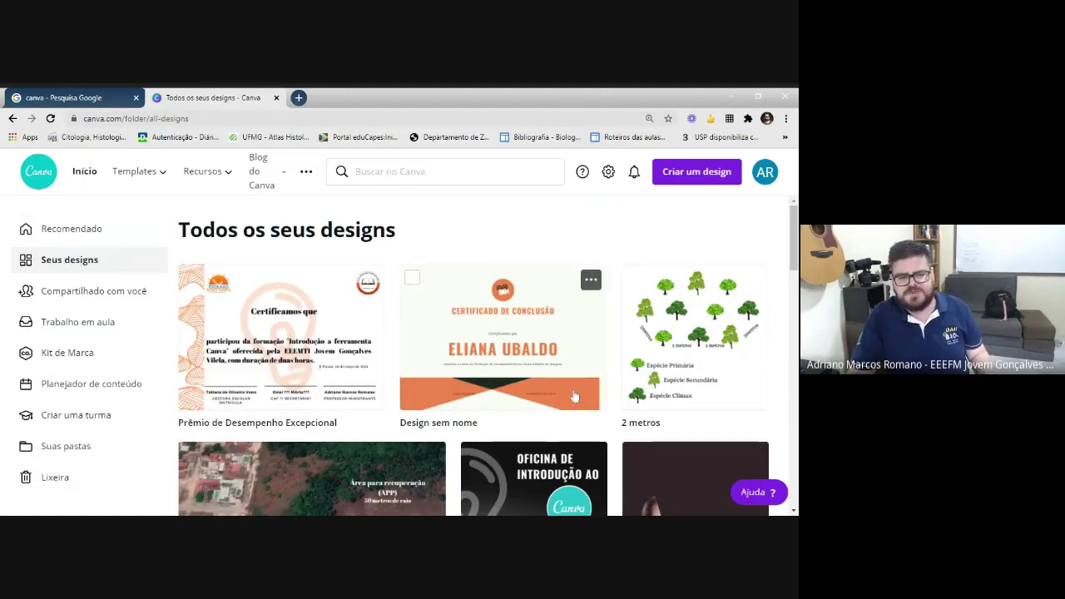
{"action": "scroll", "coordinate": [574, 396], "scroll_direction": "down", "scroll_amount": 1}
{"action": "scroll", "coordinate": [571, 395], "scroll_direction": "down", "scroll_amount": 1}
{"action": "scroll", "coordinate": [571, 396], "scroll_direction": "up", "scroll_amount": 2}
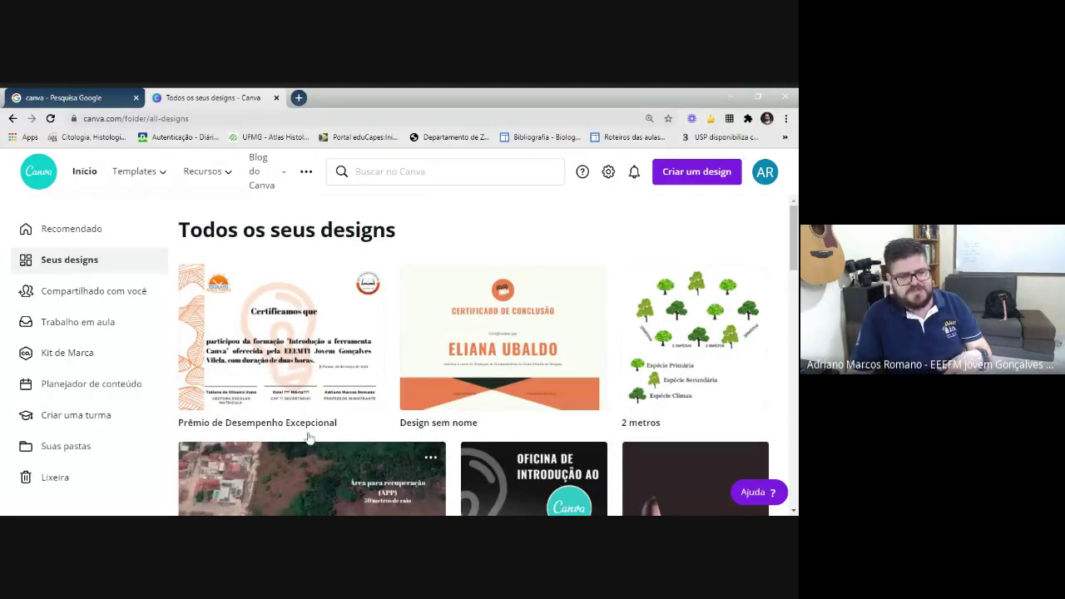
{"action": "scroll", "coordinate": [298, 399], "scroll_direction": "down", "scroll_amount": 1}
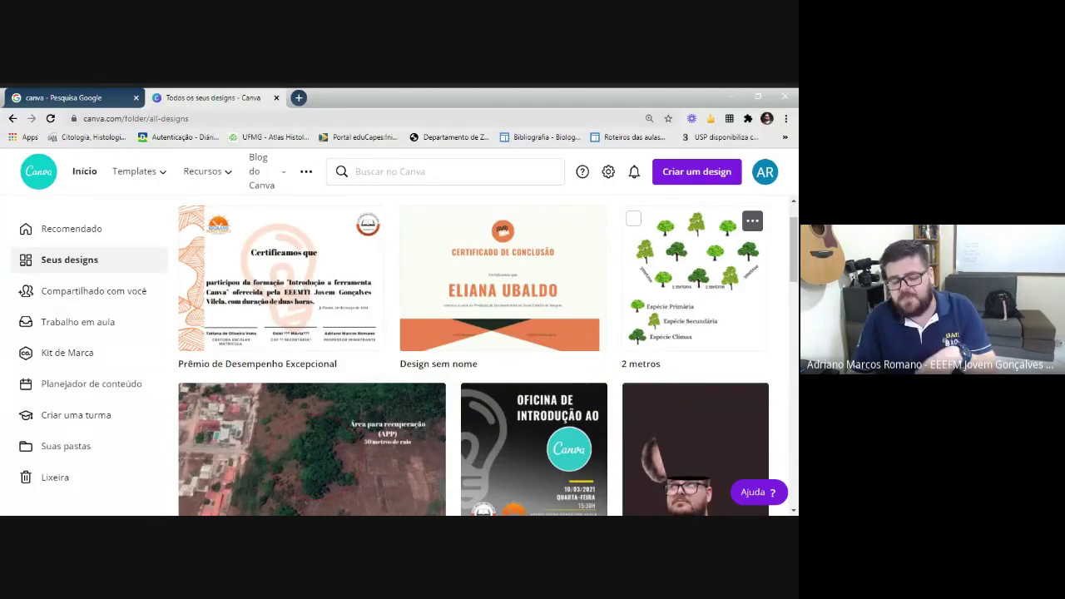
{"action": "scroll", "coordinate": [668, 279], "scroll_direction": "down", "scroll_amount": 3}
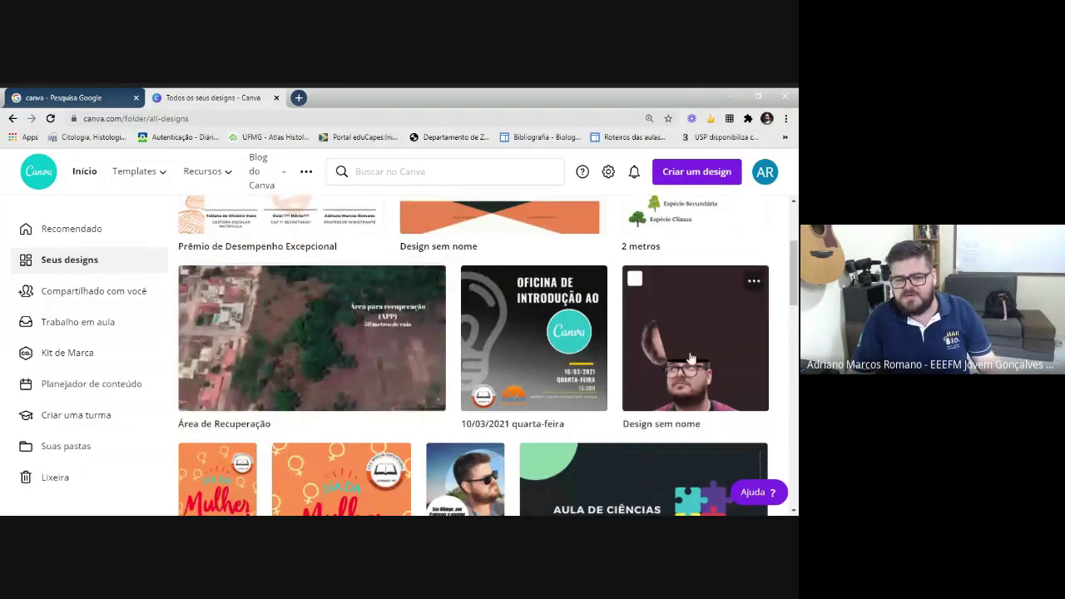
{"action": "scroll", "coordinate": [697, 341], "scroll_direction": "down", "scroll_amount": 1}
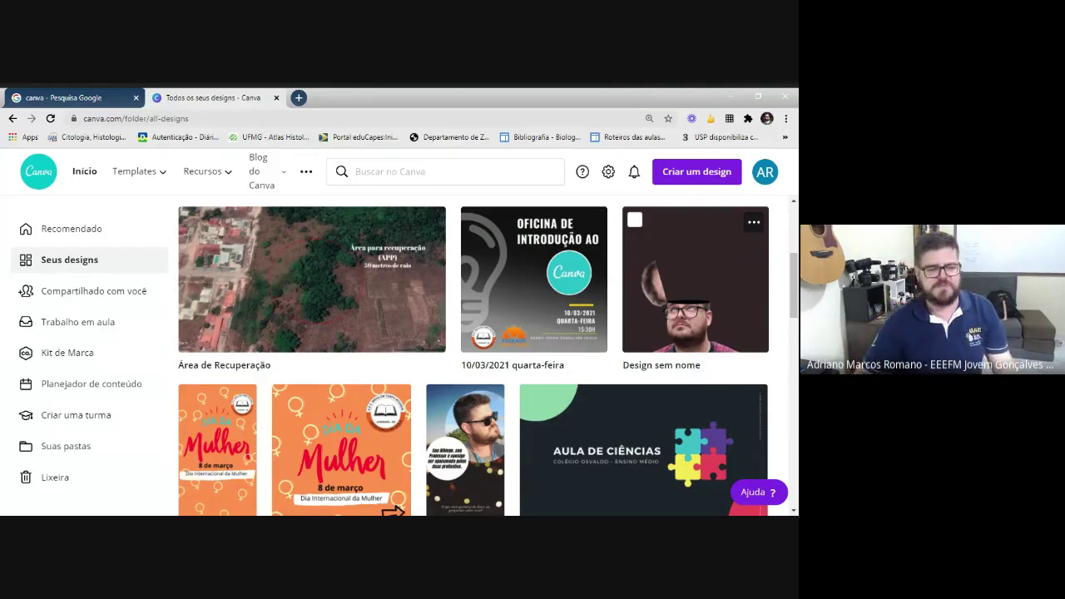
{"action": "scroll", "coordinate": [699, 307], "scroll_direction": "down", "scroll_amount": 1}
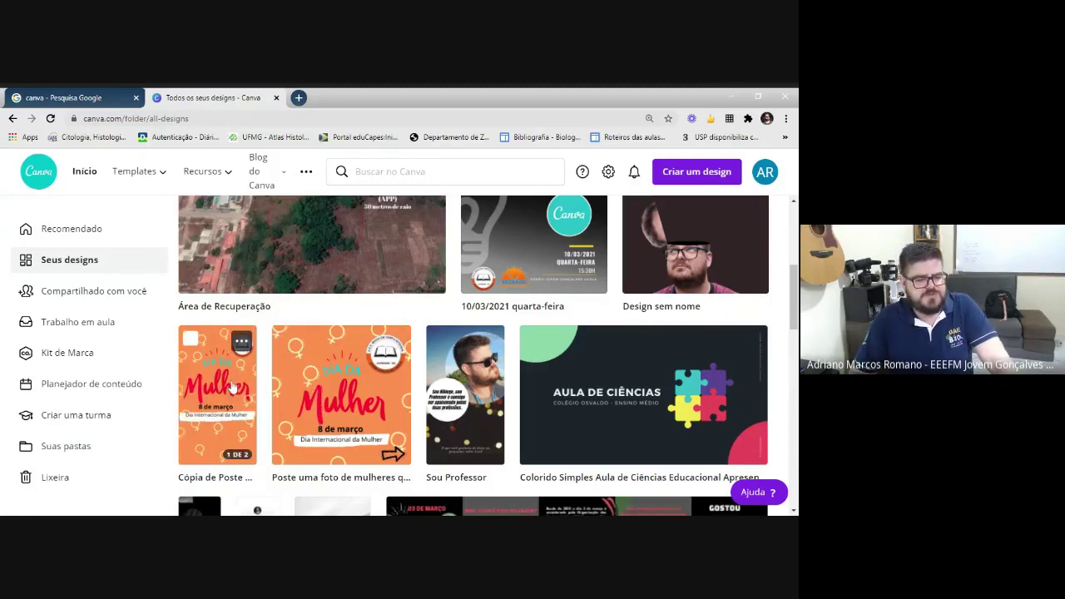
{"action": "scroll", "coordinate": [637, 377], "scroll_direction": "down", "scroll_amount": 2}
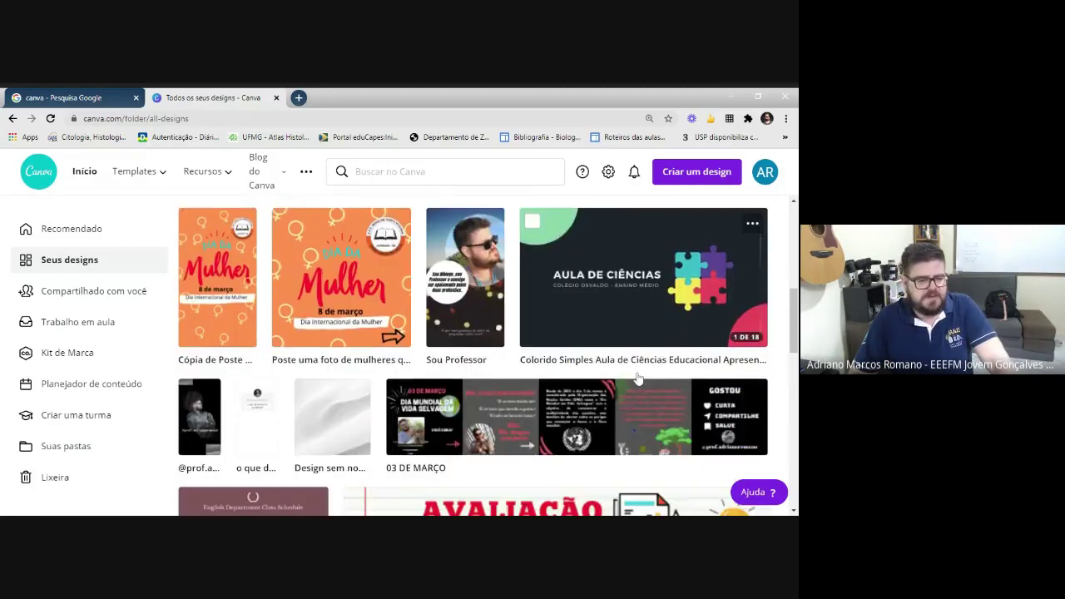
{"action": "scroll", "coordinate": [516, 387], "scroll_direction": "down", "scroll_amount": 2}
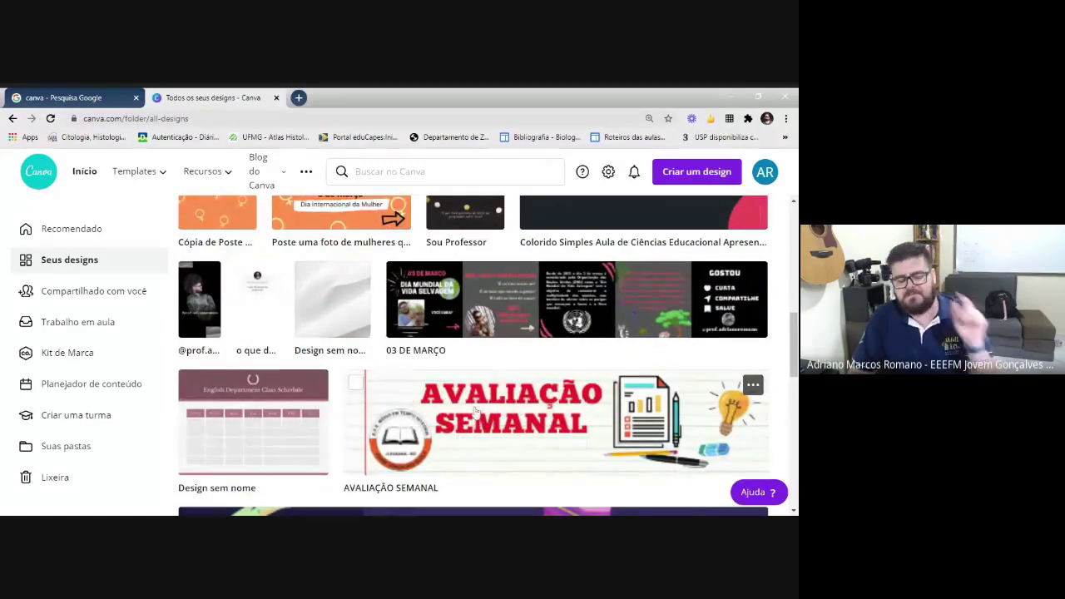
{"action": "scroll", "coordinate": [476, 411], "scroll_direction": "down", "scroll_amount": 1}
{"action": "scroll", "coordinate": [468, 413], "scroll_direction": "down", "scroll_amount": 1}
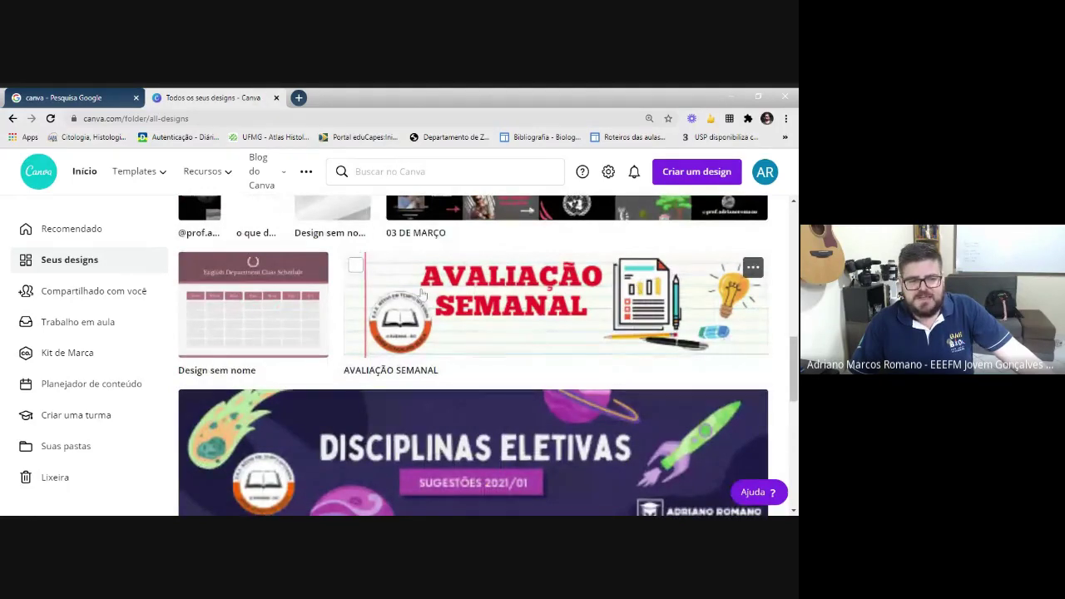
- Look through the older designs, from the Disciplinas Eletivas banner down to the Centro Musical business card
{"action": "scroll", "coordinate": [499, 316], "scroll_direction": "down", "scroll_amount": 3}
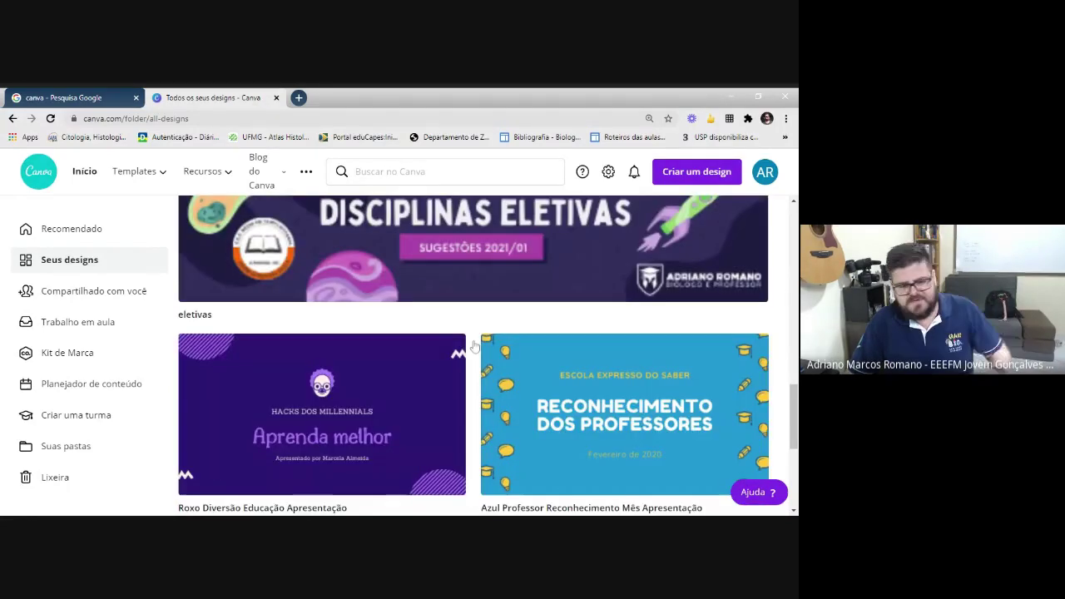
{"action": "scroll", "coordinate": [470, 333], "scroll_direction": "down", "scroll_amount": 4}
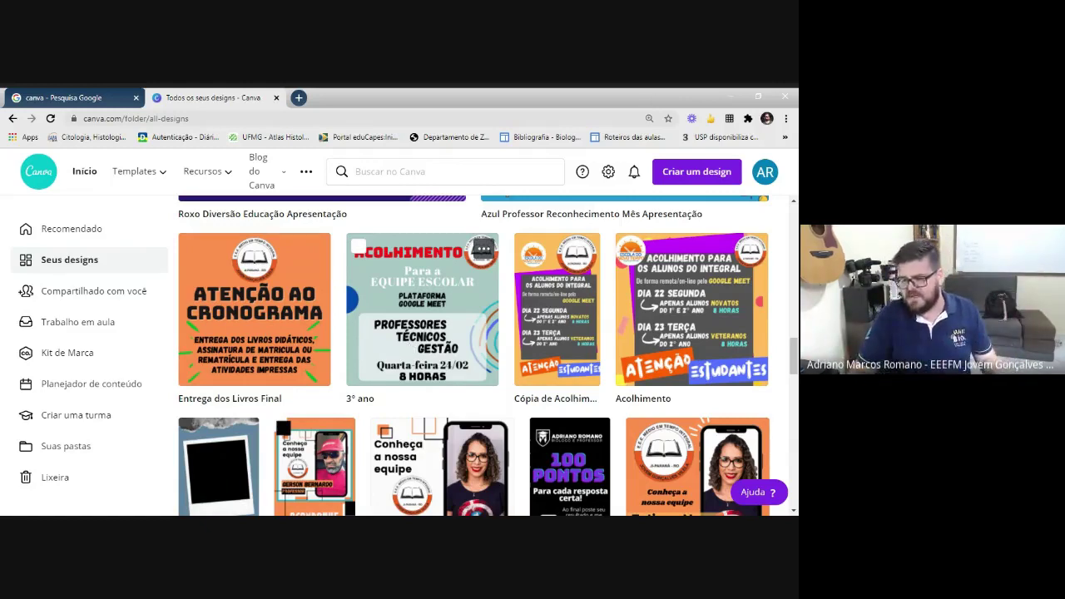
{"action": "scroll", "coordinate": [468, 393], "scroll_direction": "down", "scroll_amount": 3}
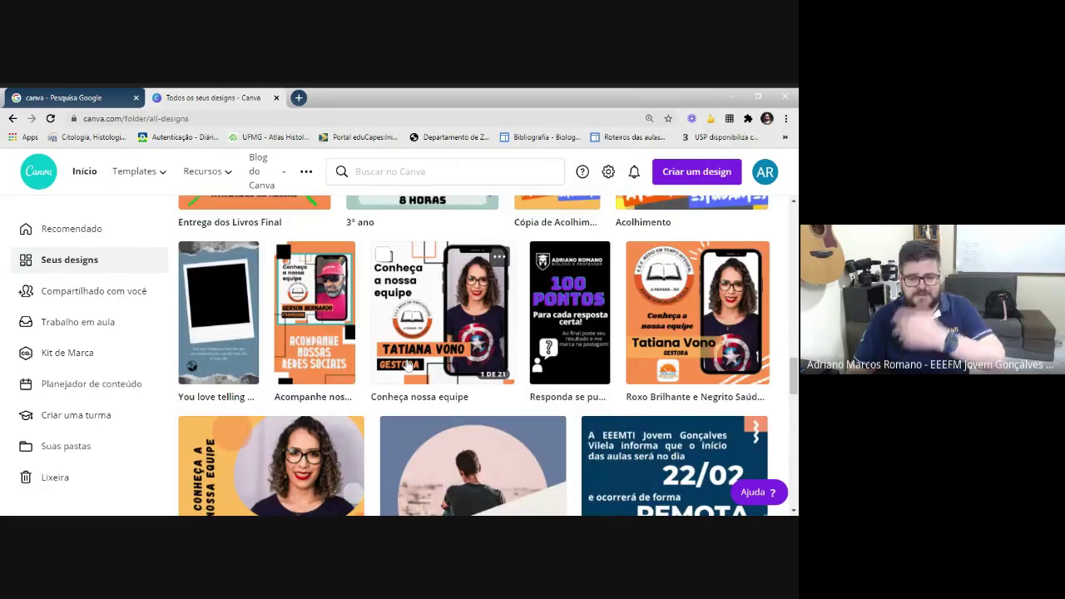
{"action": "scroll", "coordinate": [468, 393], "scroll_direction": "down", "scroll_amount": 1}
{"action": "scroll", "coordinate": [468, 392], "scroll_direction": "down", "scroll_amount": 5}
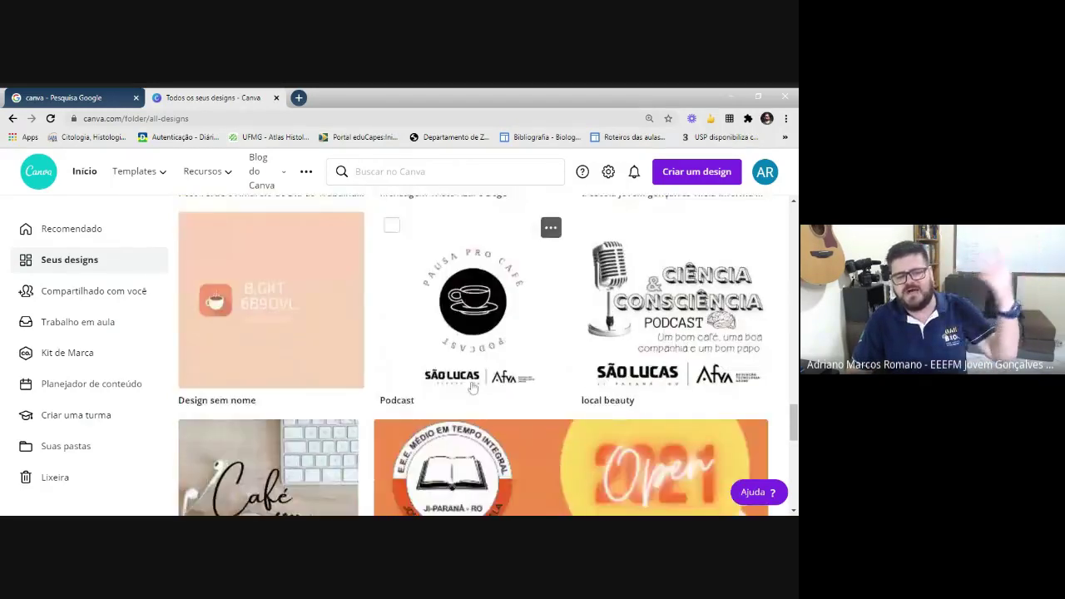
{"action": "scroll", "coordinate": [471, 388], "scroll_direction": "down", "scroll_amount": 7}
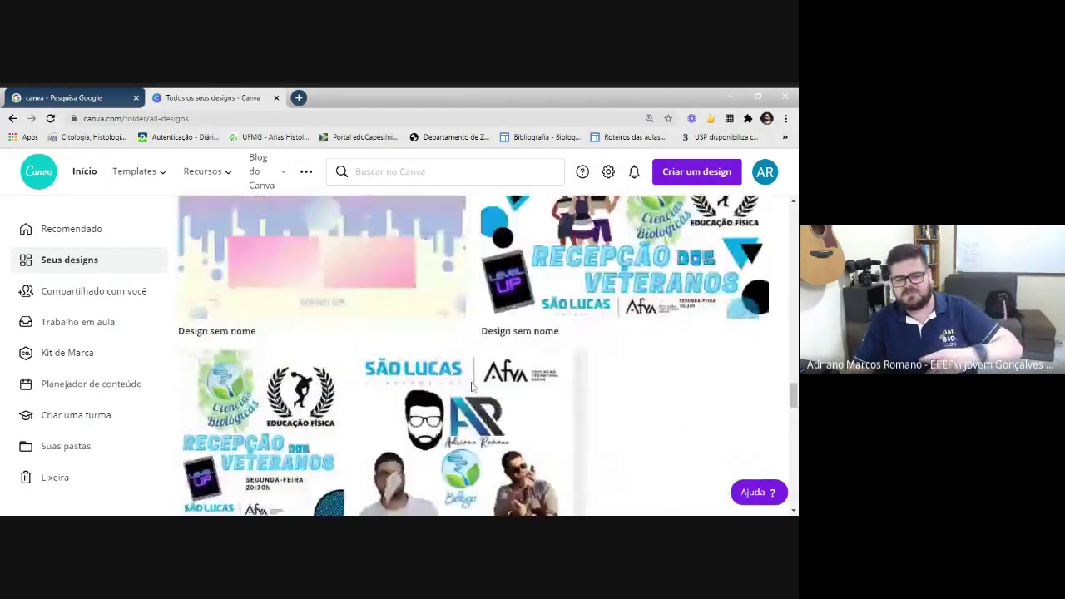
{"action": "scroll", "coordinate": [470, 389], "scroll_direction": "down", "scroll_amount": 2}
{"action": "scroll", "coordinate": [469, 388], "scroll_direction": "down", "scroll_amount": 3}
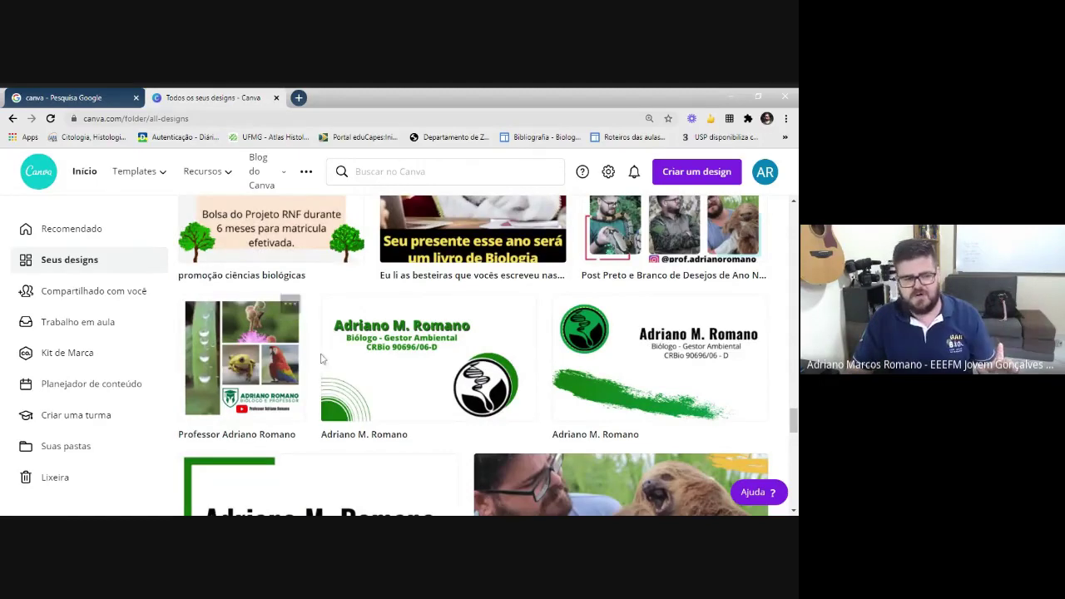
{"action": "scroll", "coordinate": [475, 374], "scroll_direction": "down", "scroll_amount": 1}
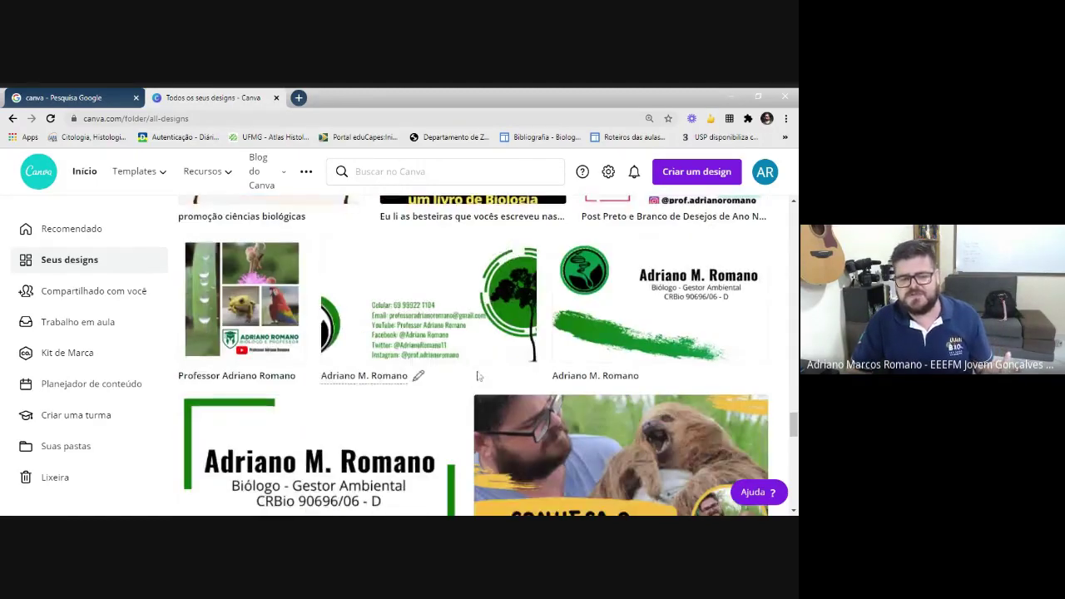
{"action": "scroll", "coordinate": [475, 377], "scroll_direction": "down", "scroll_amount": 6}
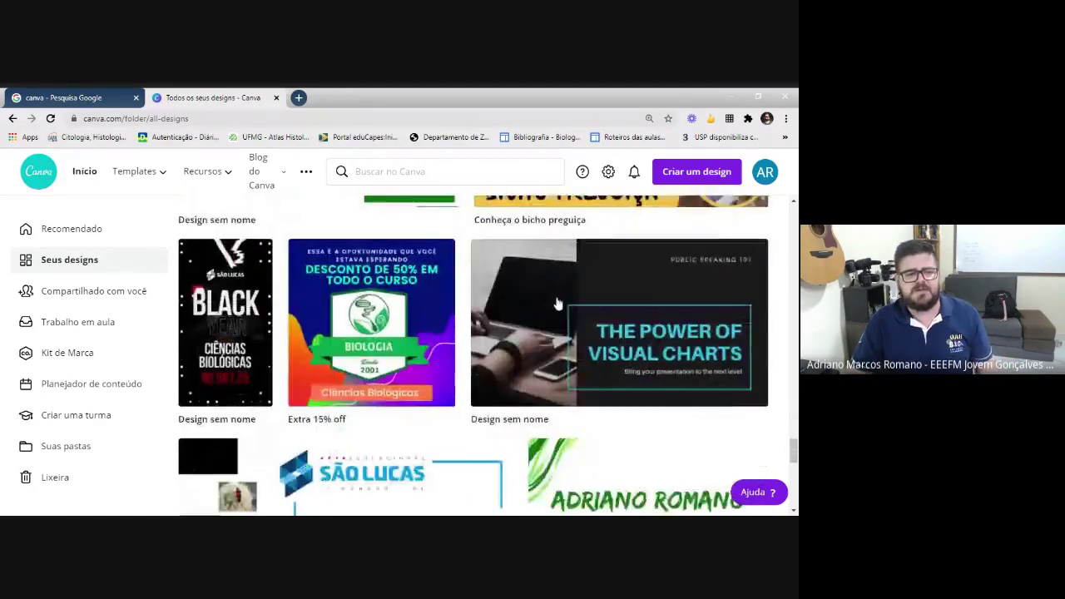
{"action": "scroll", "coordinate": [557, 305], "scroll_direction": "down", "scroll_amount": 4}
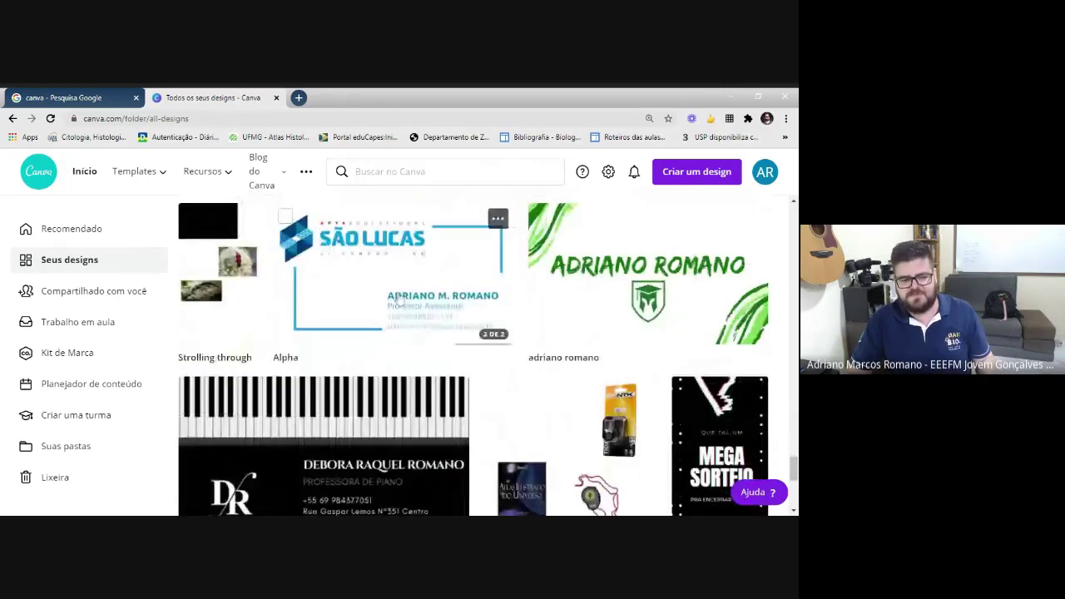
{"action": "scroll", "coordinate": [399, 301], "scroll_direction": "down", "scroll_amount": 2}
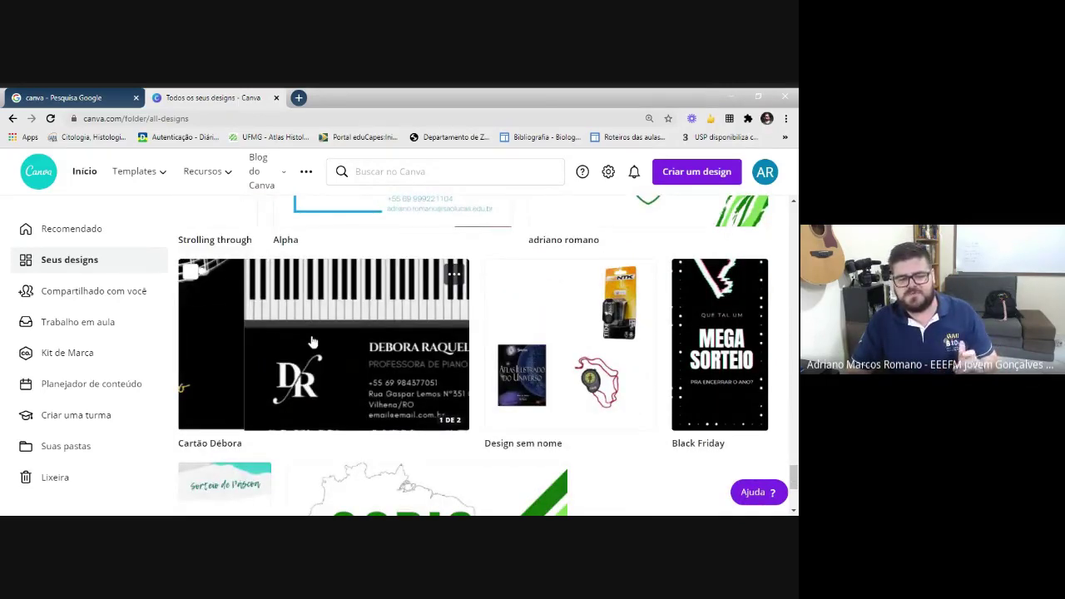
{"action": "scroll", "coordinate": [312, 336], "scroll_direction": "down", "scroll_amount": 4}
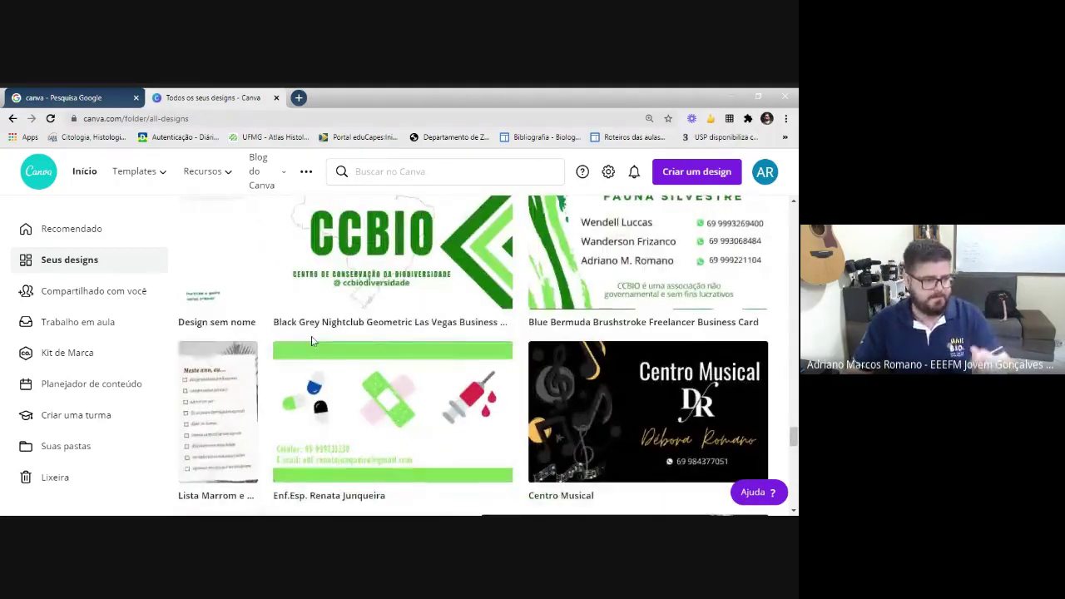
- Look over the Compartilhado com você, Trabalho em aula and Kit de Marca pages, including the brand logos, colours and fonts
{"action": "left_click", "coordinate": [91, 290]}
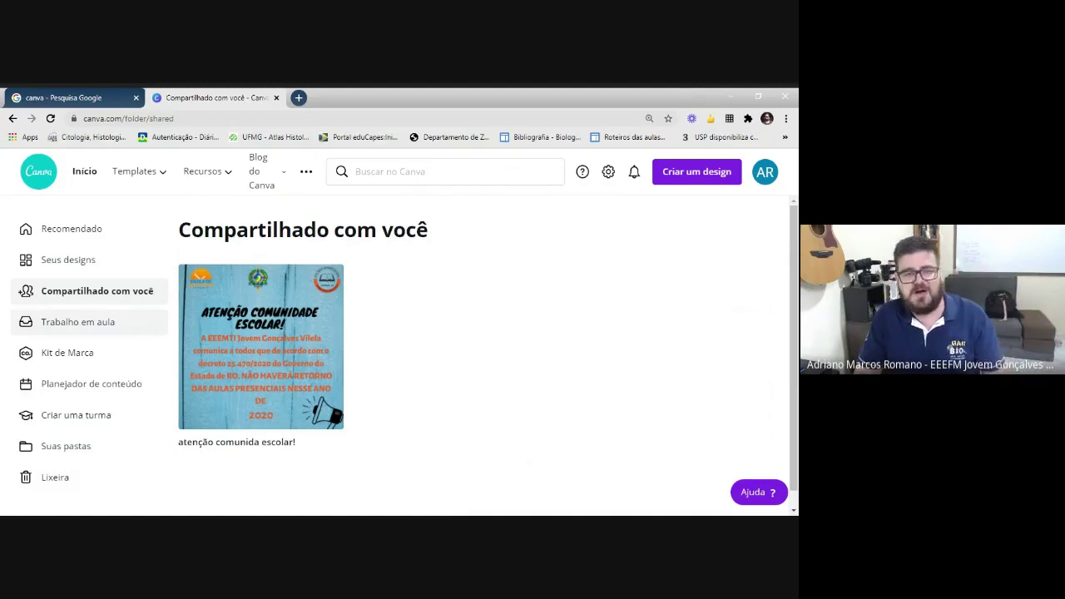
{"action": "left_click", "coordinate": [78, 322]}
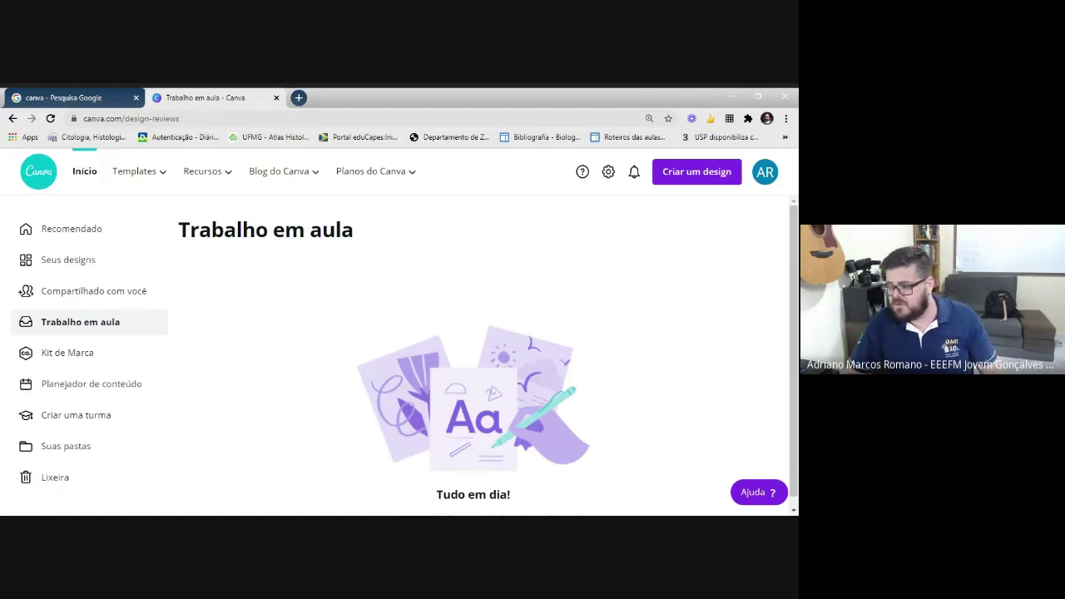
{"action": "left_click", "coordinate": [75, 353]}
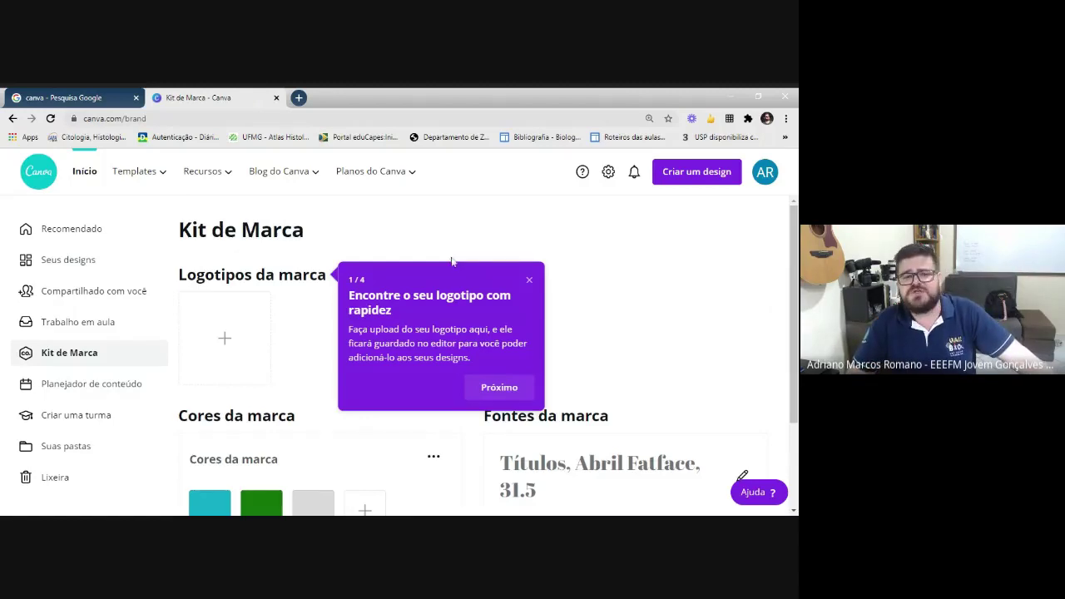
{"action": "scroll", "coordinate": [595, 245], "scroll_direction": "down", "scroll_amount": 1}
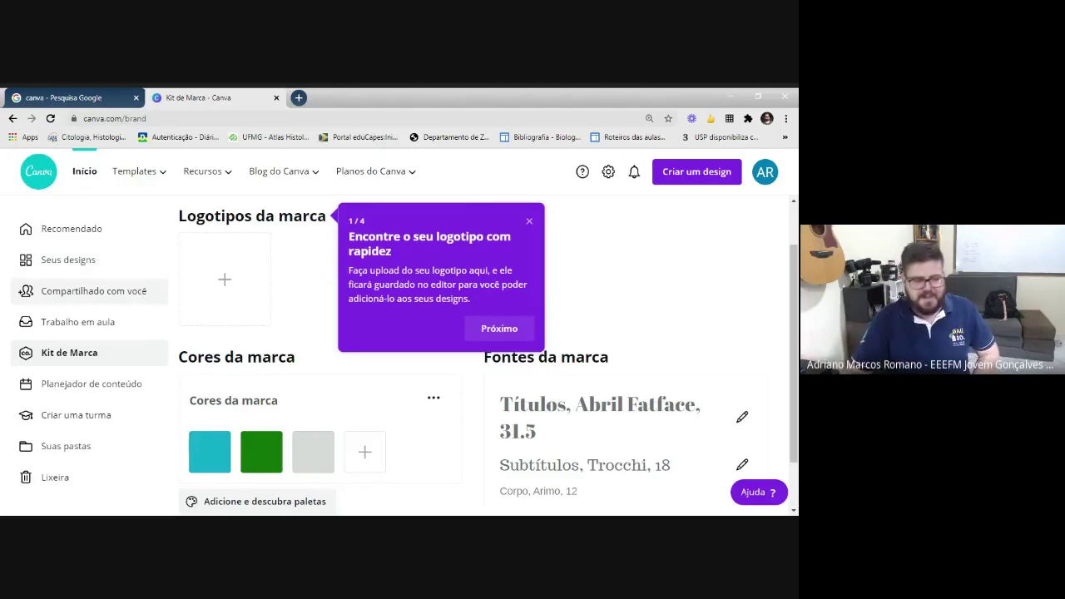
- Open Planejador de conteúdo, advance the calendar to April 2021 and look over the month's days
{"action": "left_click", "coordinate": [59, 385]}
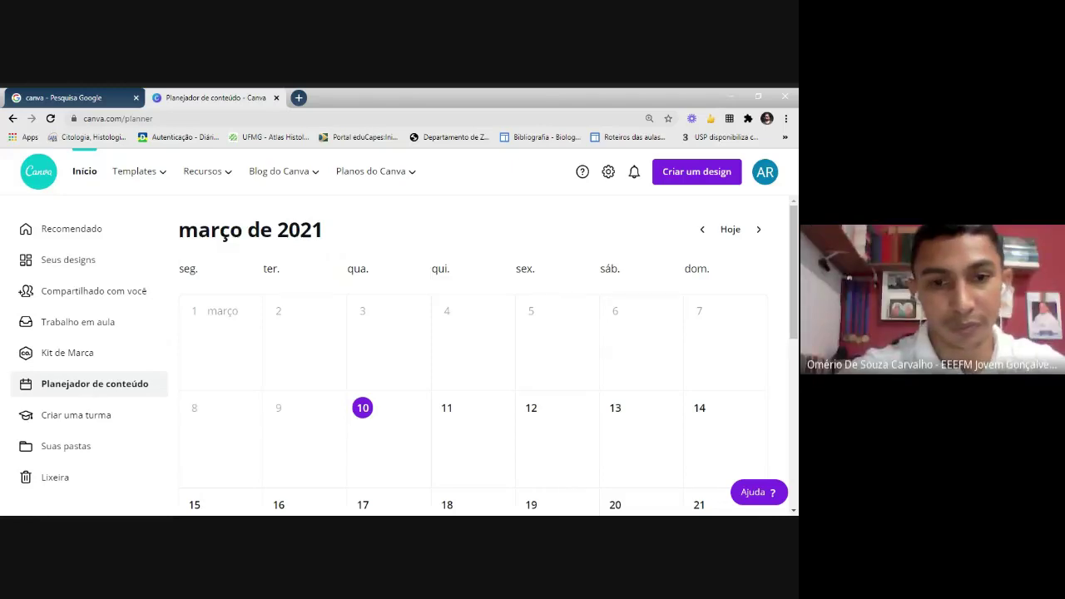
{"action": "left_click", "coordinate": [758, 232]}
{"action": "scroll", "coordinate": [724, 314], "scroll_direction": "down", "scroll_amount": 2}
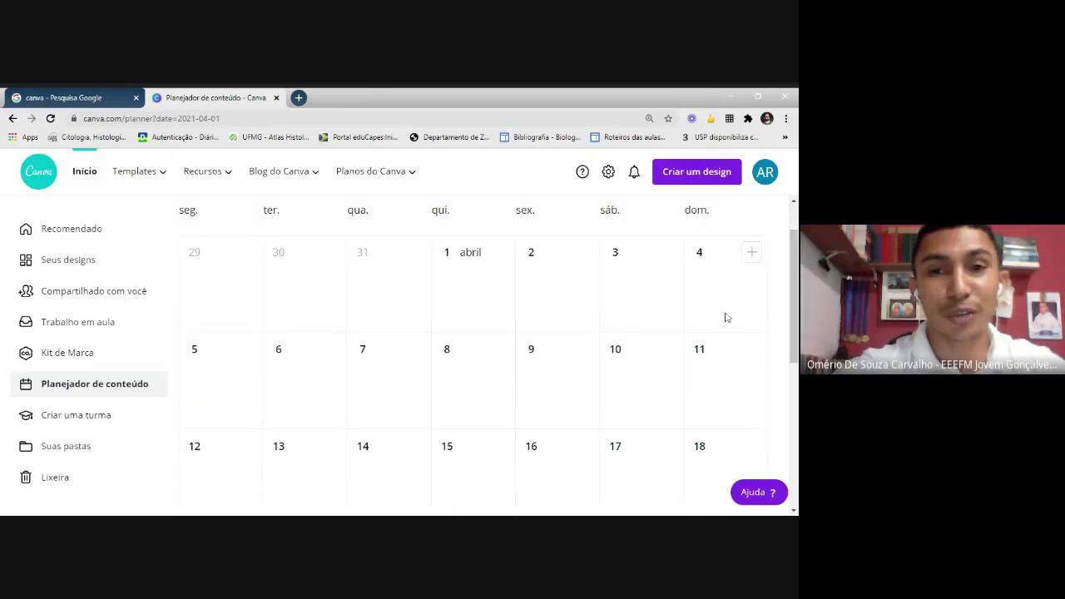
{"action": "scroll", "coordinate": [716, 339], "scroll_direction": "down", "scroll_amount": 1}
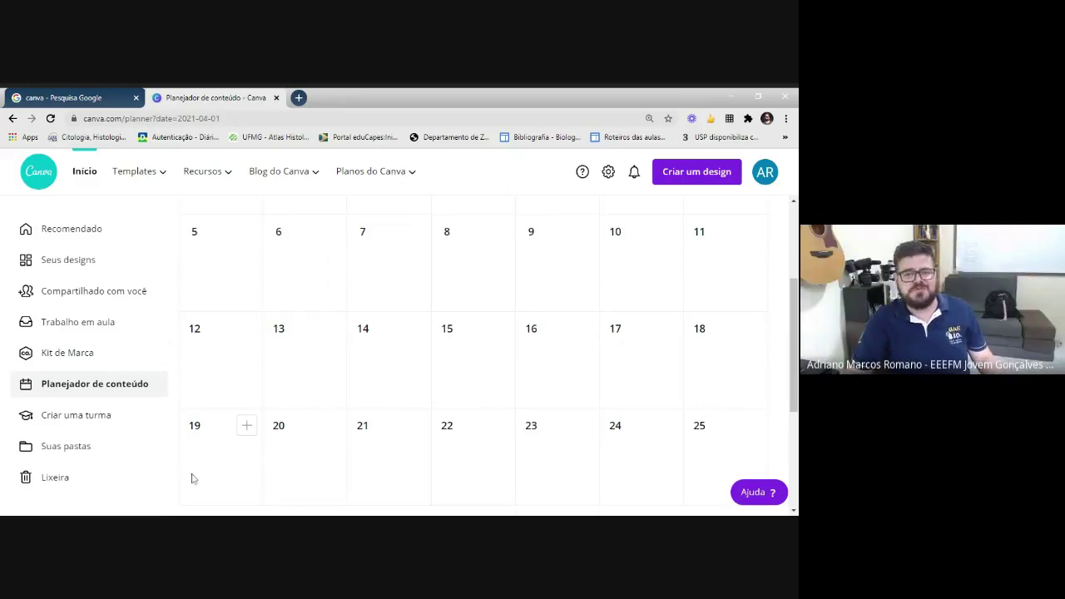
{"action": "scroll", "coordinate": [264, 461], "scroll_direction": "down", "scroll_amount": 1}
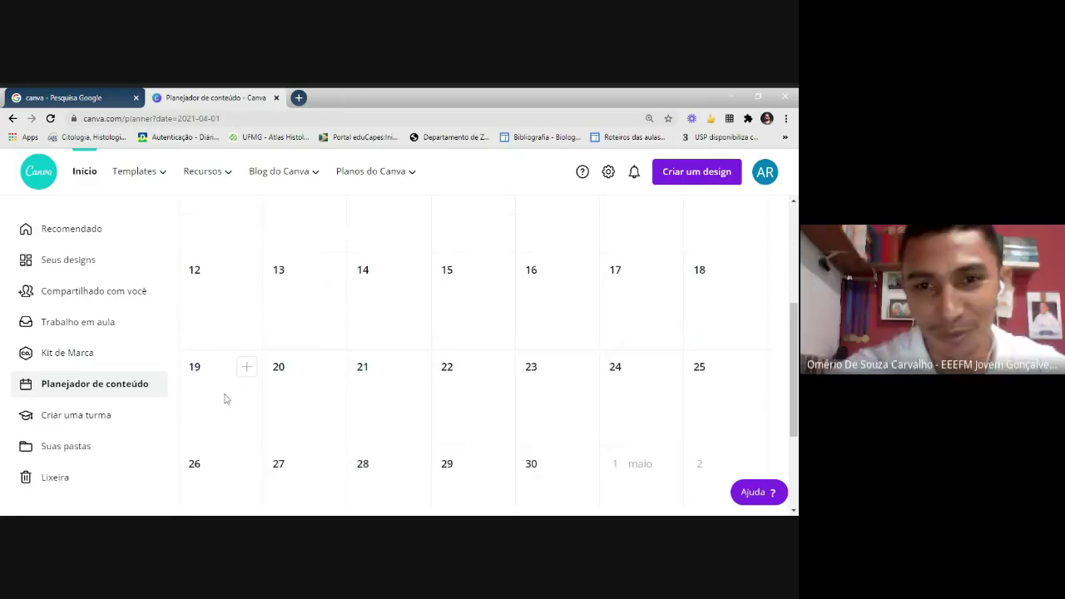
- View the scheduling options for the Prêmio de Desempenho Excepcional design on 19 April, and close them without saving
{"action": "left_click", "coordinate": [243, 372]}
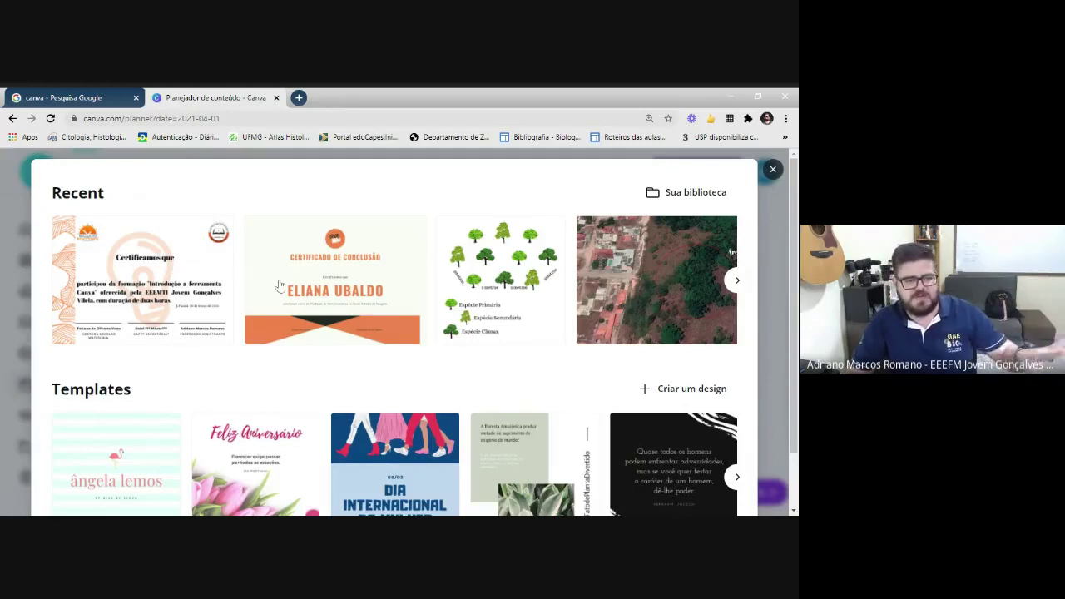
{"action": "left_click", "coordinate": [199, 278]}
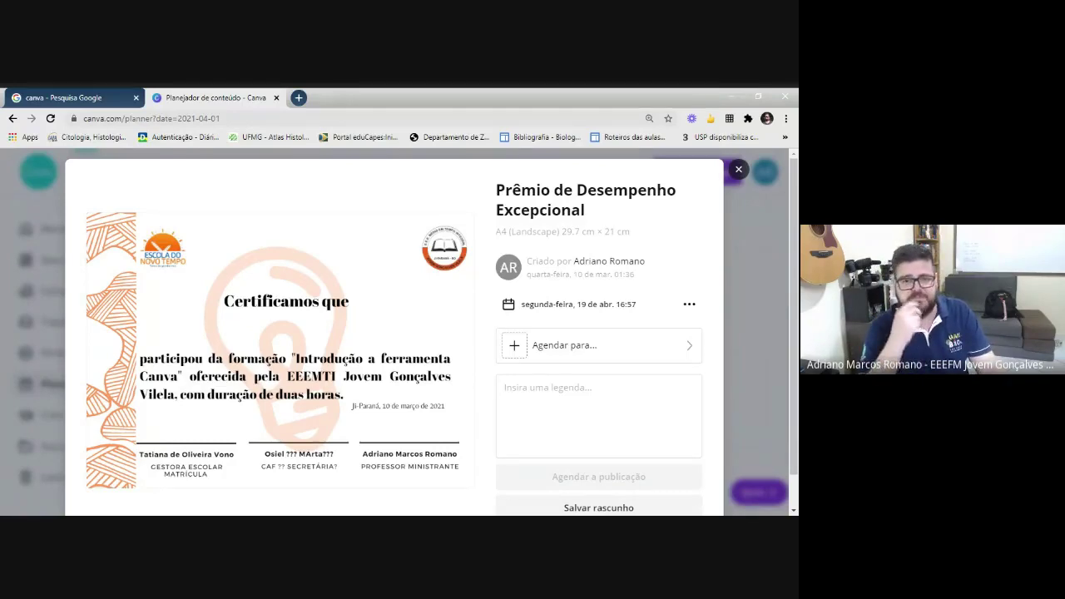
{"action": "left_click", "coordinate": [737, 170]}
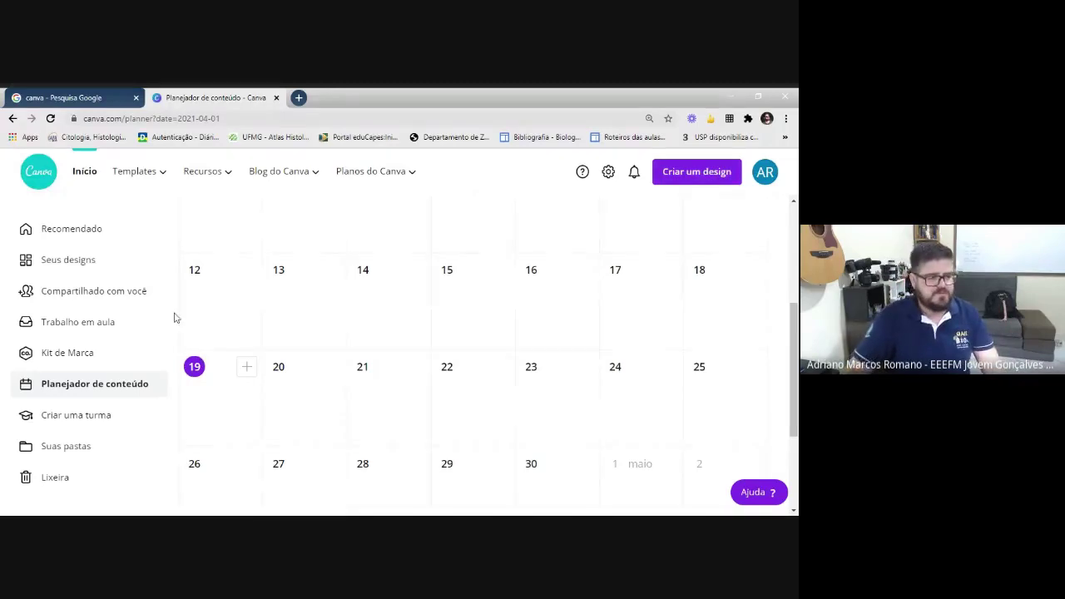
- Open Criar uma turma and review the ways to invite students to the class
{"action": "left_click", "coordinate": [102, 413]}
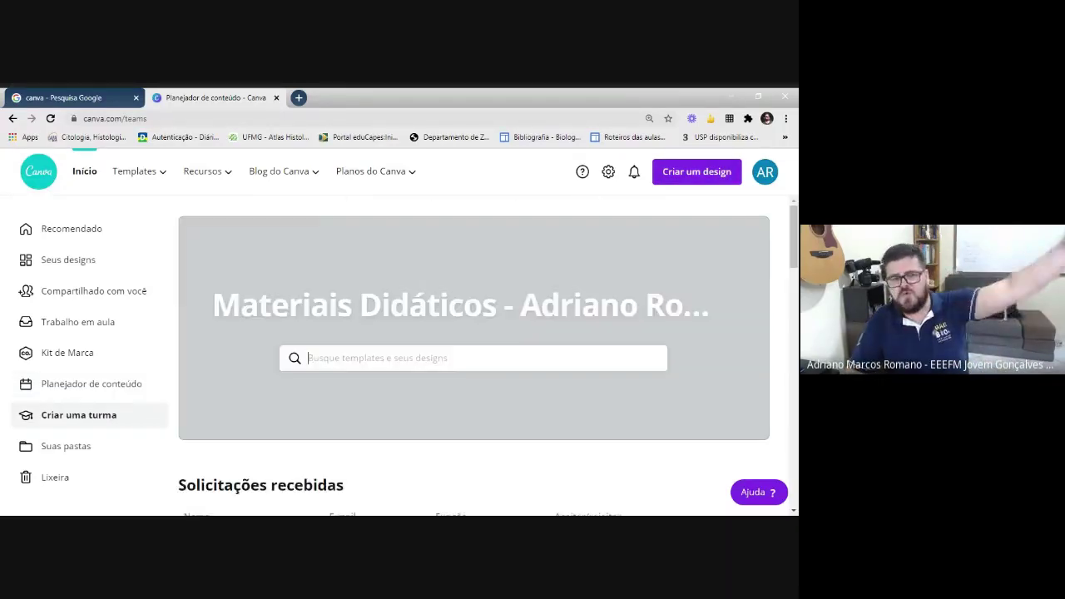
{"action": "scroll", "coordinate": [398, 323], "scroll_direction": "down", "scroll_amount": 2}
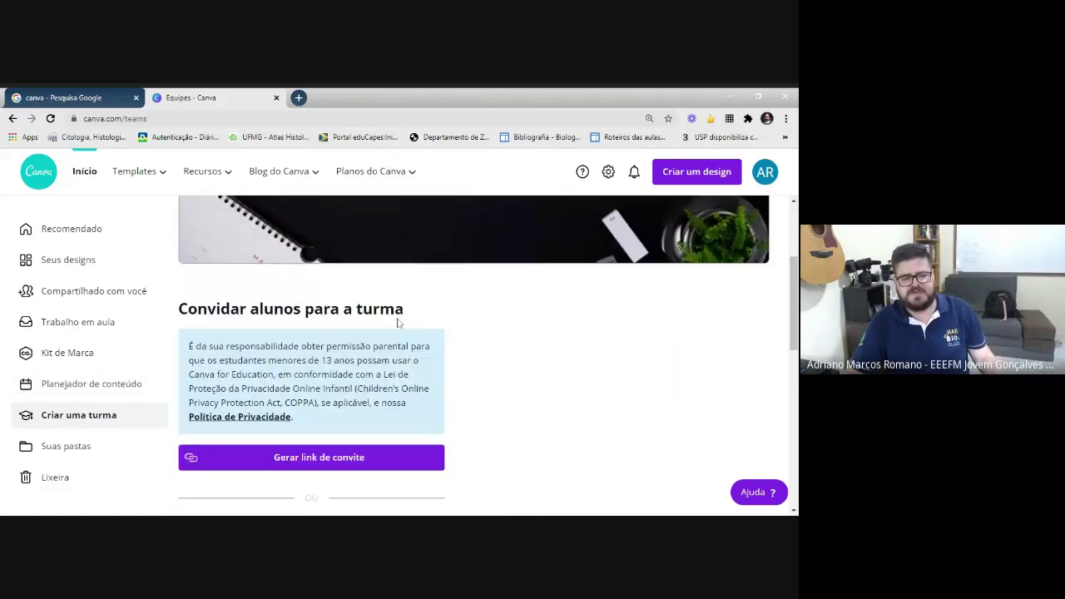
{"action": "scroll", "coordinate": [416, 329], "scroll_direction": "down", "scroll_amount": 2}
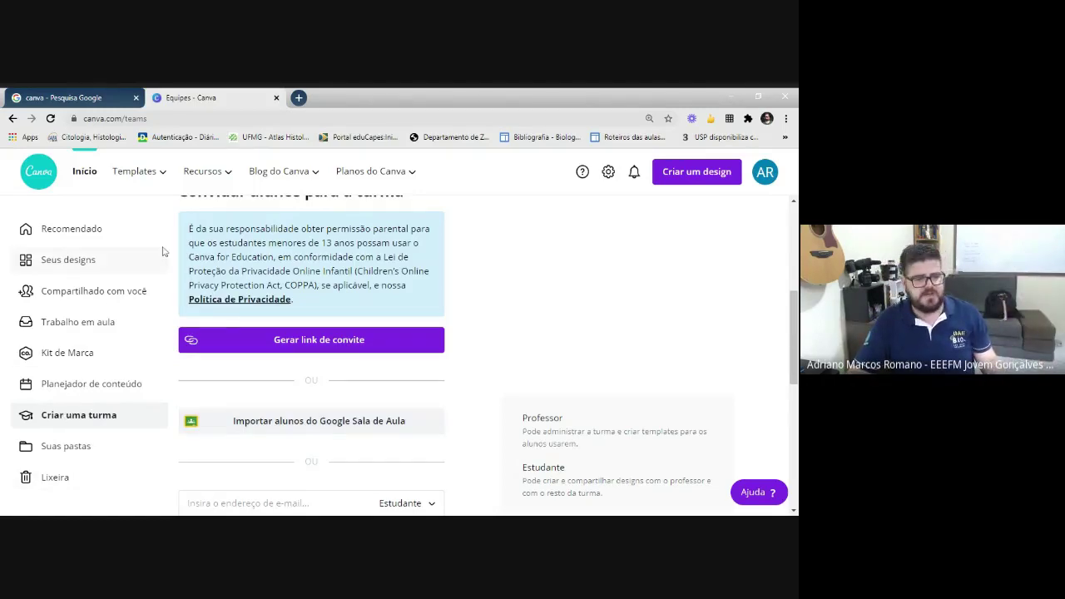
- Return to the home page and replace the old search with a4, choosing the Documento A4 suggestion
{"action": "scroll", "coordinate": [490, 292], "scroll_direction": "up", "scroll_amount": 4}
{"action": "left_click", "coordinate": [84, 170]}
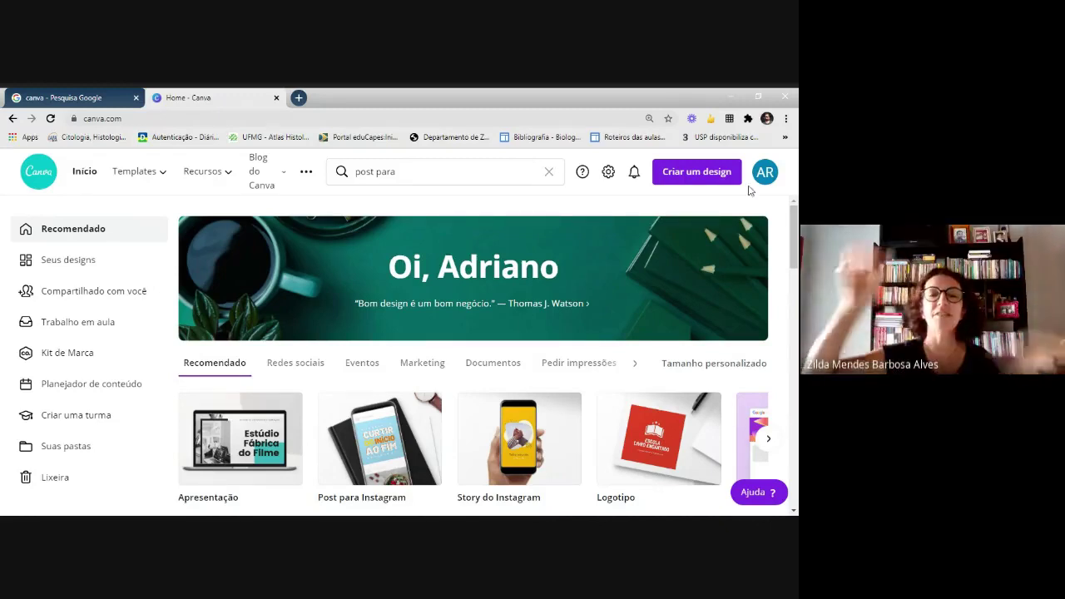
{"action": "left_click", "coordinate": [549, 173]}
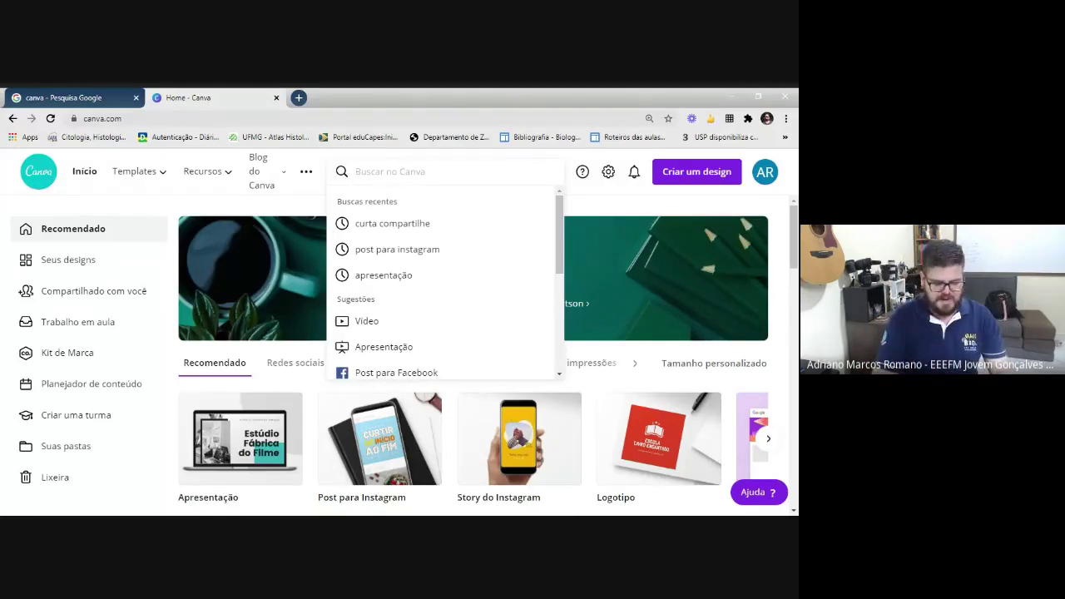
{"action": "type", "text": "a4"}
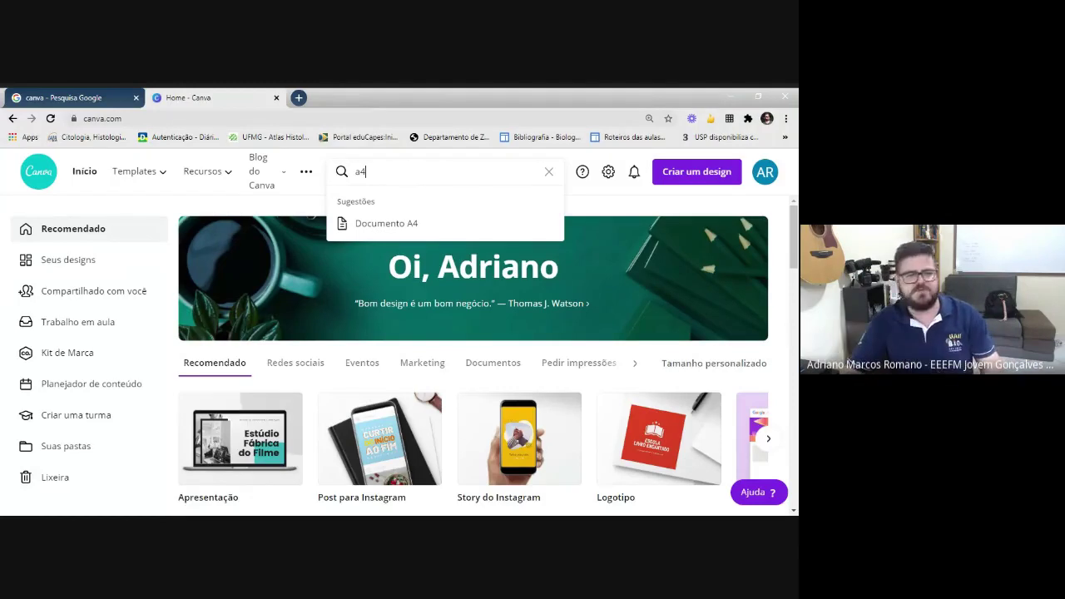
{"action": "left_click", "coordinate": [401, 231]}
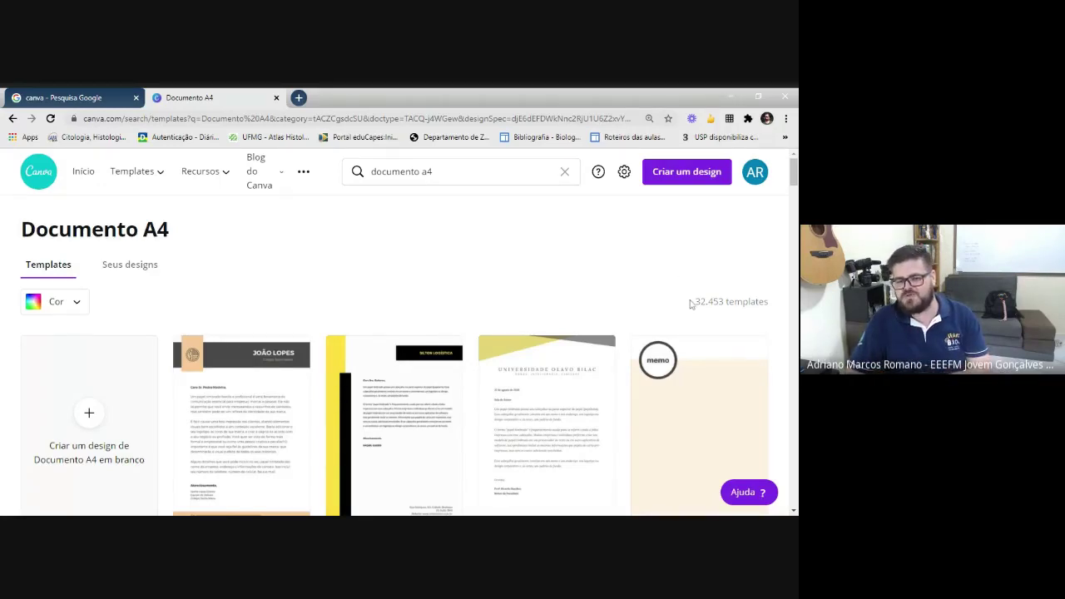
- Browse the Documento A4 templates and open the "30 Jeitos de Agradecer" notebook-paper template for editing
{"action": "left_click_drag", "start_coordinate": [693, 302], "coordinate": [768, 302]}
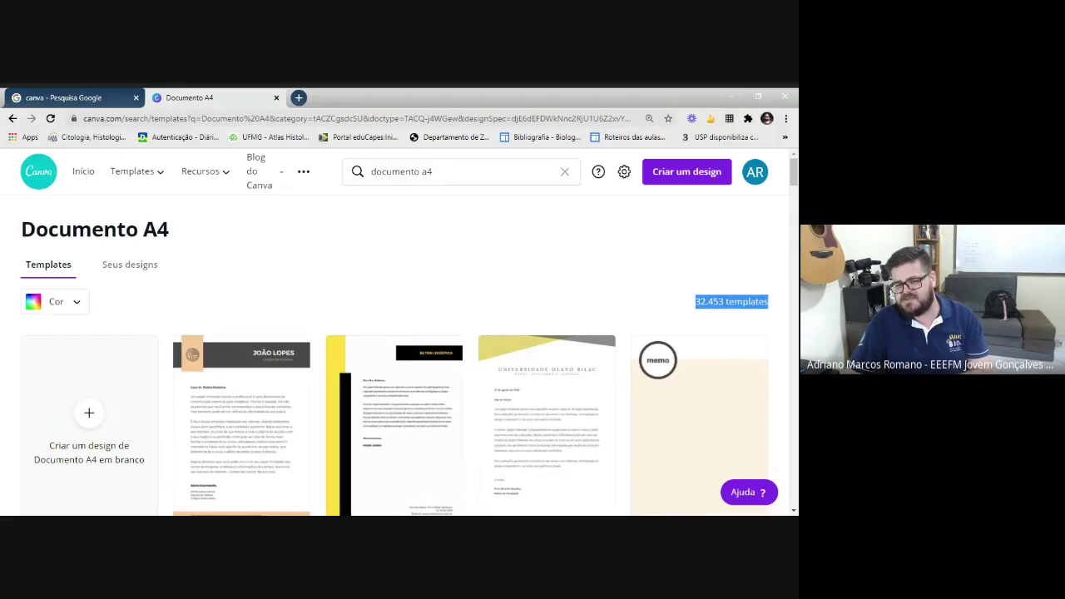
{"action": "left_click", "coordinate": [543, 302]}
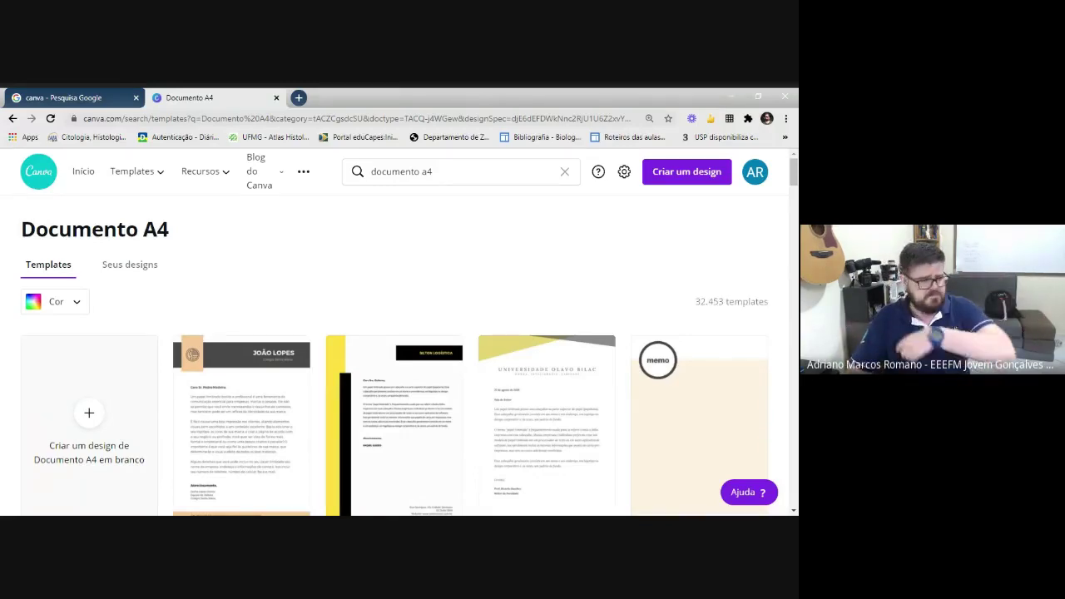
{"action": "scroll", "coordinate": [470, 305], "scroll_direction": "down", "scroll_amount": 2}
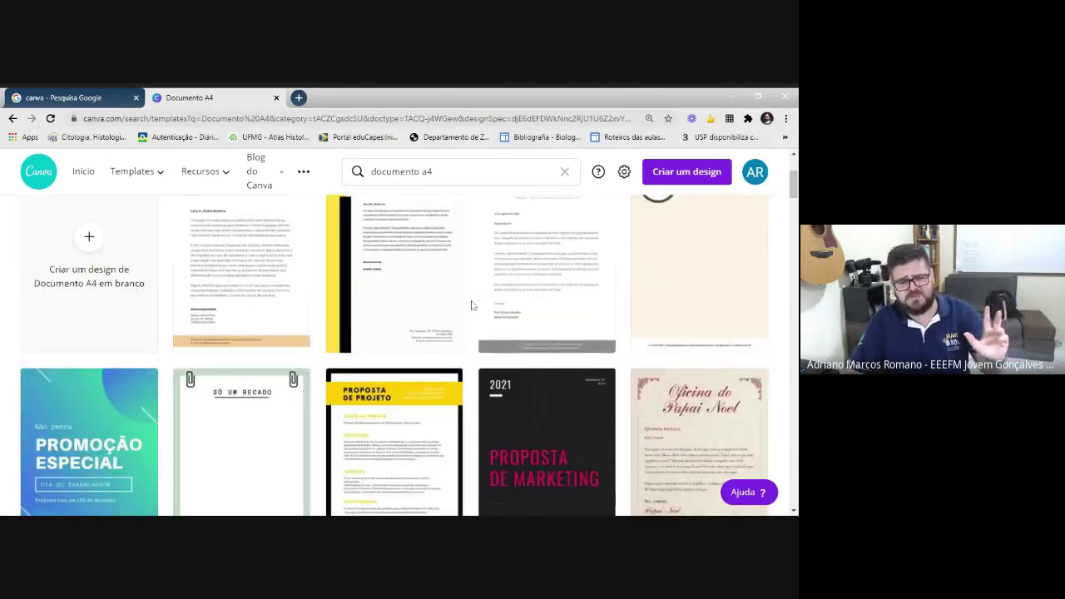
{"action": "scroll", "coordinate": [470, 304], "scroll_direction": "down", "scroll_amount": 2}
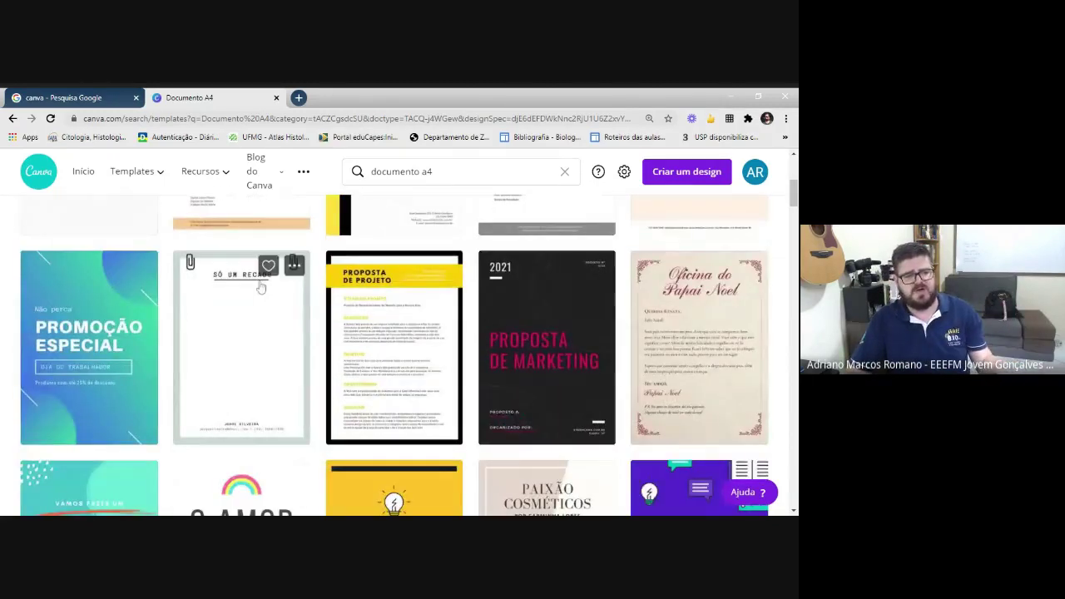
{"action": "scroll", "coordinate": [219, 379], "scroll_direction": "down", "scroll_amount": 3}
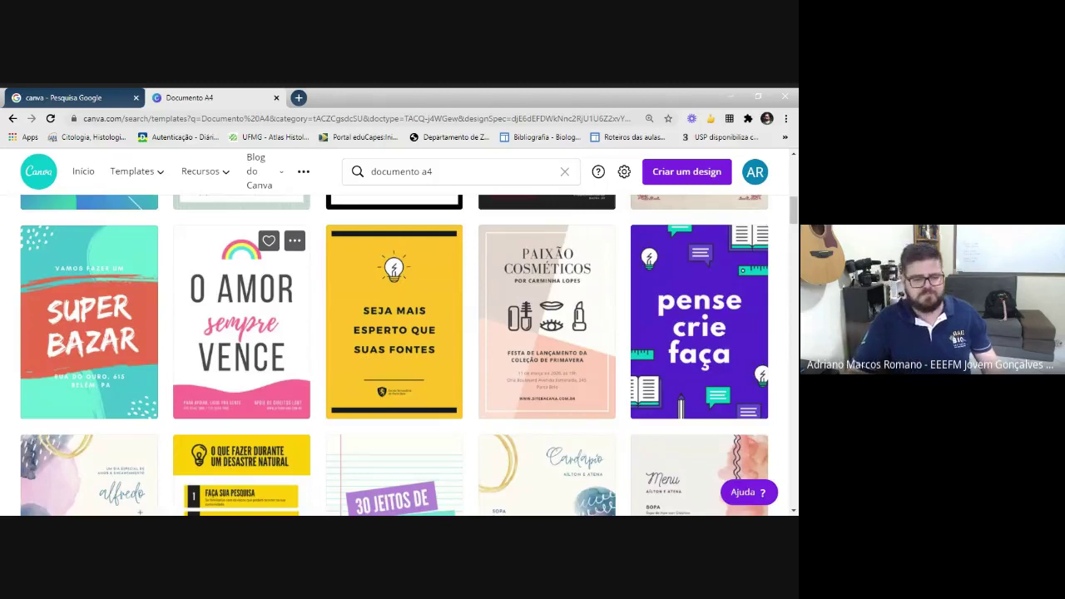
{"action": "scroll", "coordinate": [120, 410], "scroll_direction": "down", "scroll_amount": 2}
{"action": "scroll", "coordinate": [121, 410], "scroll_direction": "down", "scroll_amount": 1}
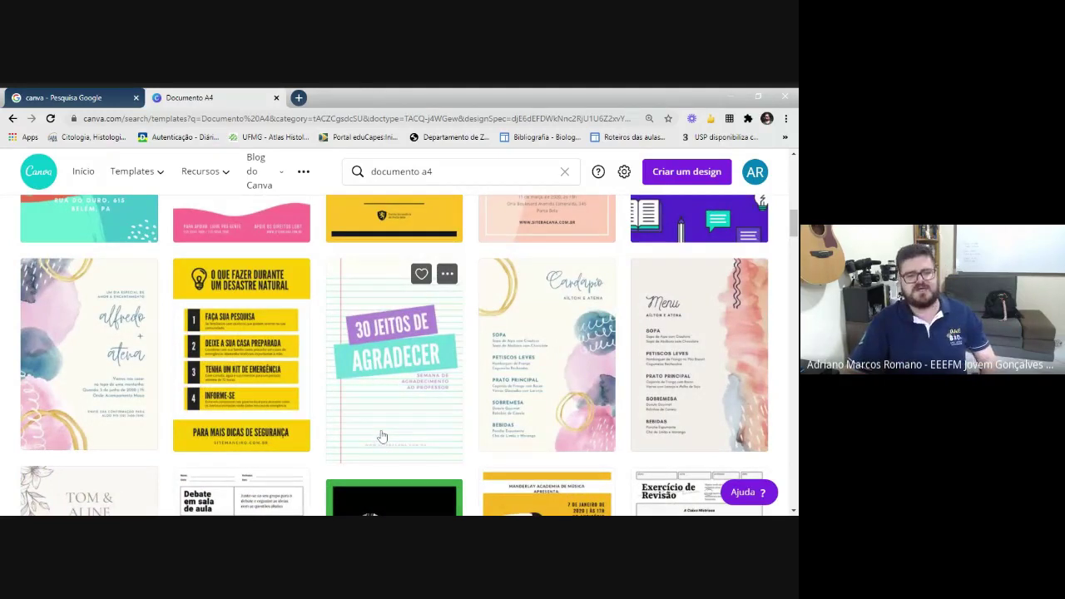
{"action": "left_click", "coordinate": [395, 370]}
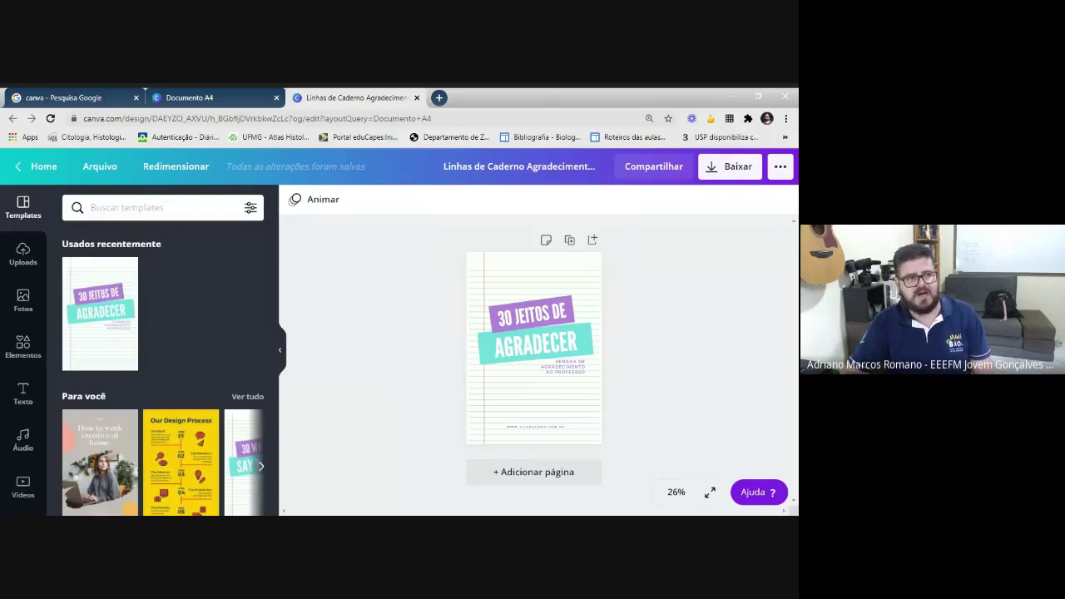
{"action": "left_click", "coordinate": [204, 97]}
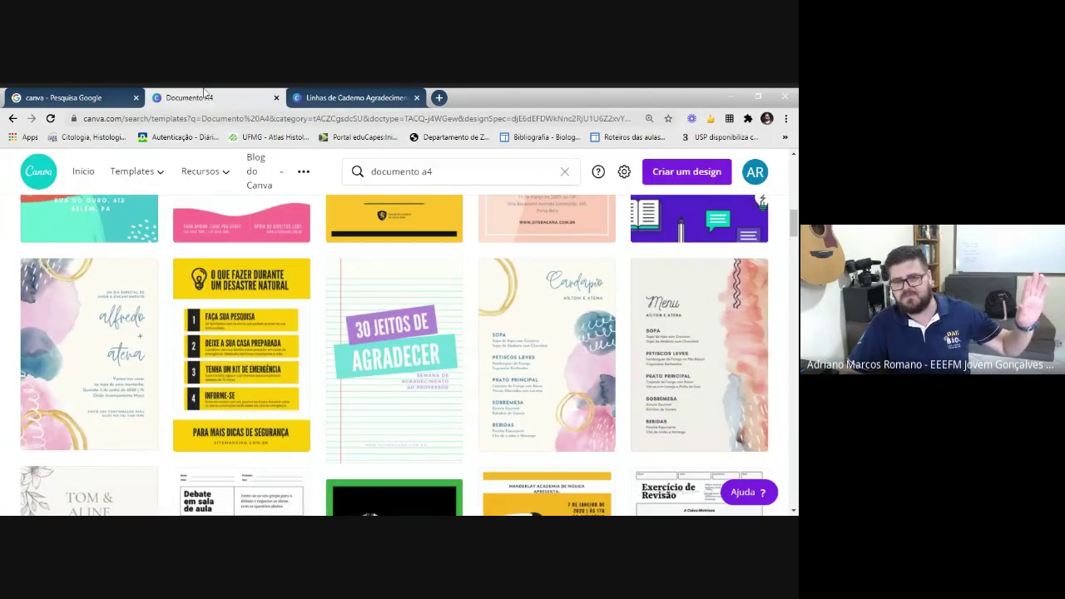
{"action": "left_click", "coordinate": [381, 97]}
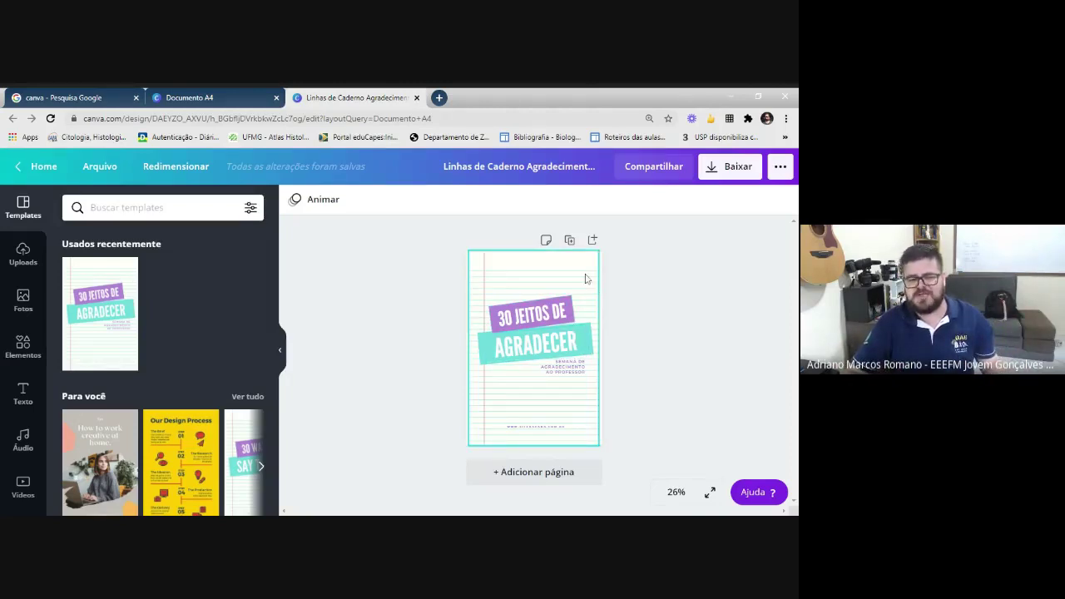
- Shift the lined notebook background and enlarge it from its lower corners so it covers the page edges
{"action": "mouse_move", "coordinate": [584, 279]}
{"action": "left_mouse_down"}
{"action": "mouse_move", "coordinate": [626, 323]}
{"action": "mouse_move", "coordinate": [719, 299]}
{"action": "mouse_move", "coordinate": [724, 283]}
{"action": "mouse_move", "coordinate": [666, 294]}
{"action": "mouse_move", "coordinate": [587, 274]}
{"action": "left_mouse_up"}
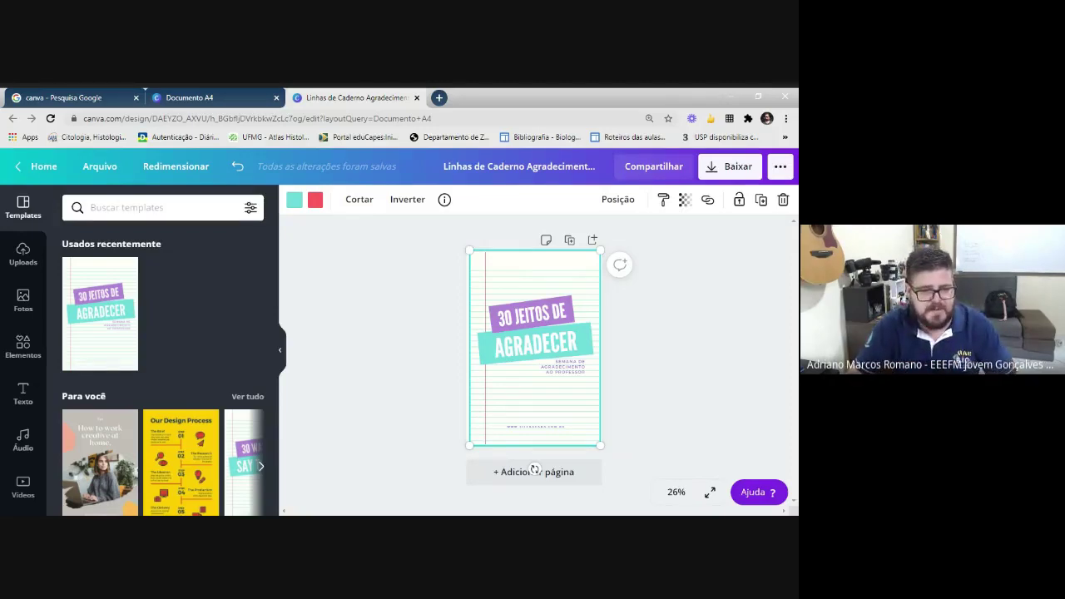
{"action": "left_click_drag", "start_coordinate": [470, 445], "coordinate": [462, 448]}
{"action": "left_click_drag", "start_coordinate": [600, 451], "coordinate": [604, 452]}
{"action": "left_click", "coordinate": [665, 387]}
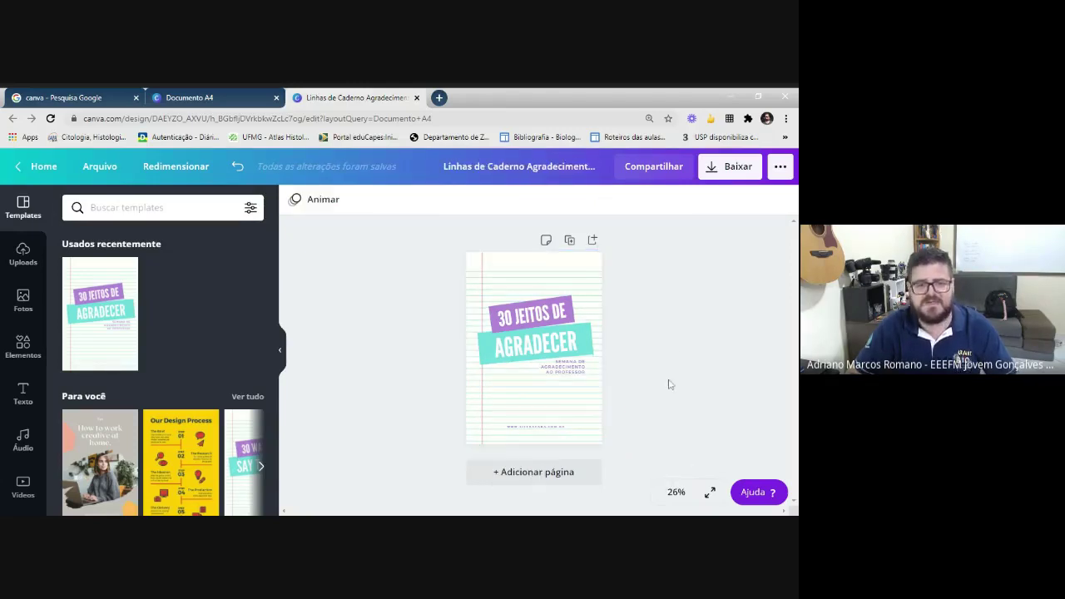
{"action": "left_click", "coordinate": [582, 346]}
{"action": "left_click", "coordinate": [637, 352]}
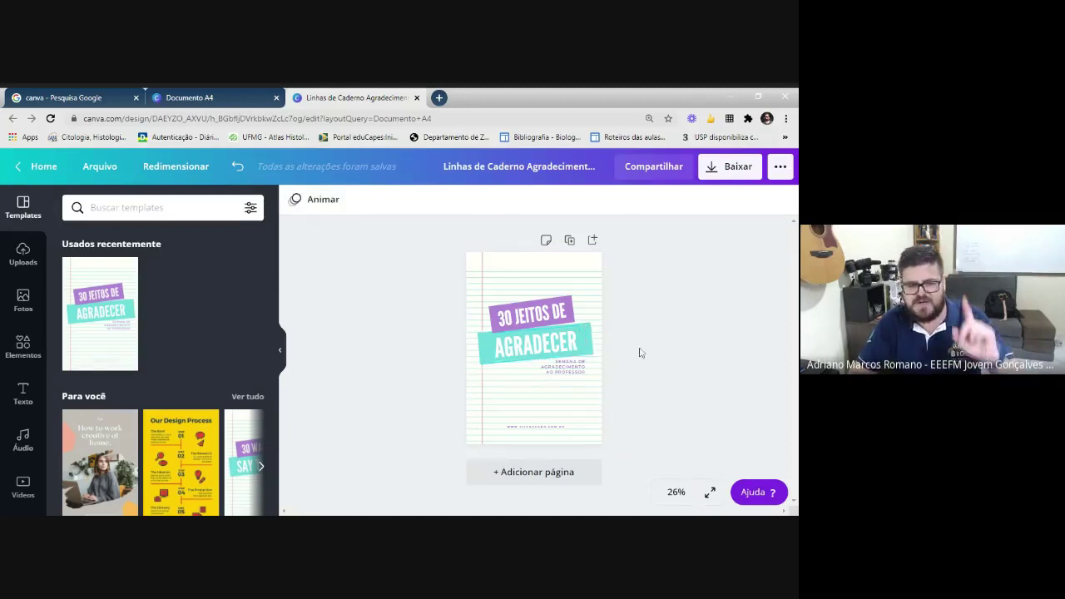
- Delete the AGRADECER title text and undo the deletion
{"action": "left_click", "coordinate": [563, 344]}
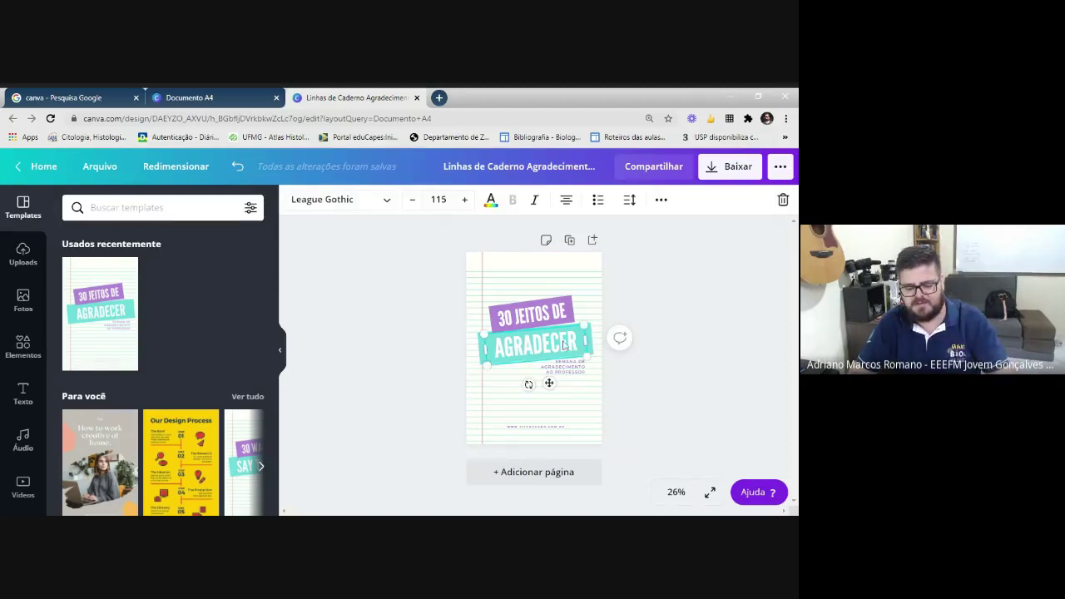
{"action": "key", "text": "Delete"}
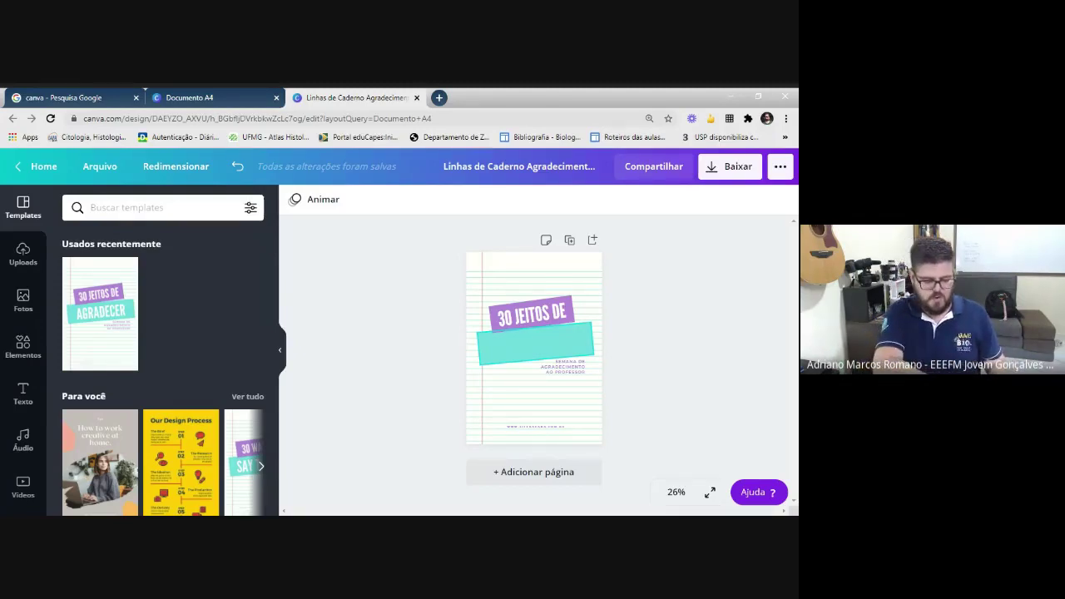
{"action": "key", "text": "ctrl+z"}
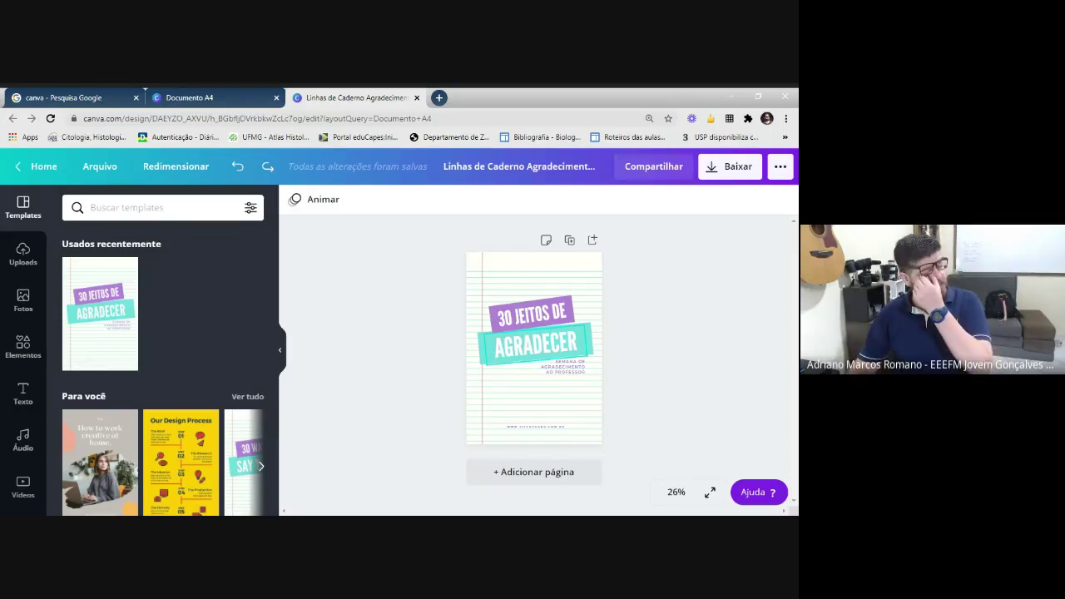
- Nudge the lined background and delete both title texts, their coloured banners, the subtitle and the website line from the page
{"action": "left_click_drag", "start_coordinate": [514, 294], "coordinate": [509, 284]}
{"action": "left_click", "coordinate": [536, 337]}
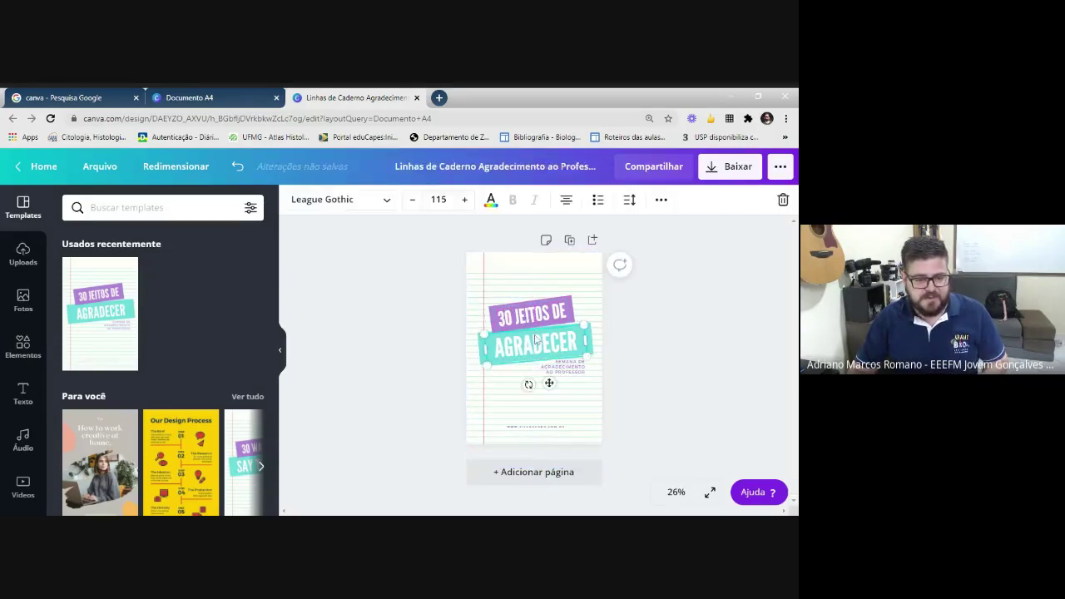
{"action": "key", "text": "Delete"}
{"action": "left_click", "coordinate": [534, 337]}
{"action": "key", "text": "Delete"}
{"action": "left_click", "coordinate": [535, 327]}
{"action": "key", "text": "Delete"}
{"action": "left_click", "coordinate": [535, 326]}
{"action": "key", "text": "Delete"}
{"action": "left_click", "coordinate": [557, 366]}
{"action": "key", "text": "Delete"}
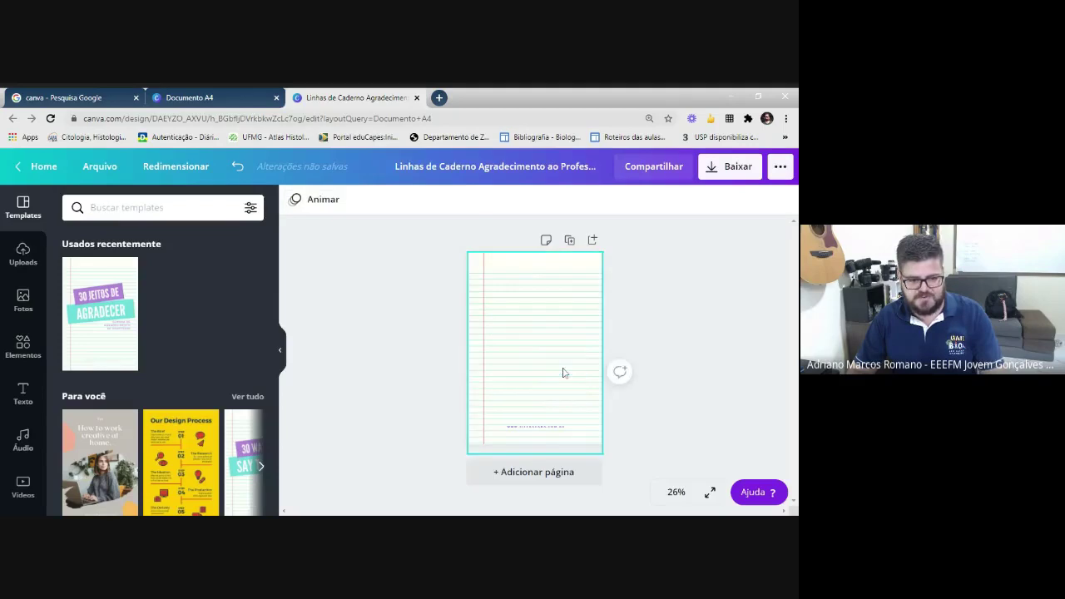
{"action": "left_click", "coordinate": [560, 430]}
{"action": "key", "text": "Delete"}
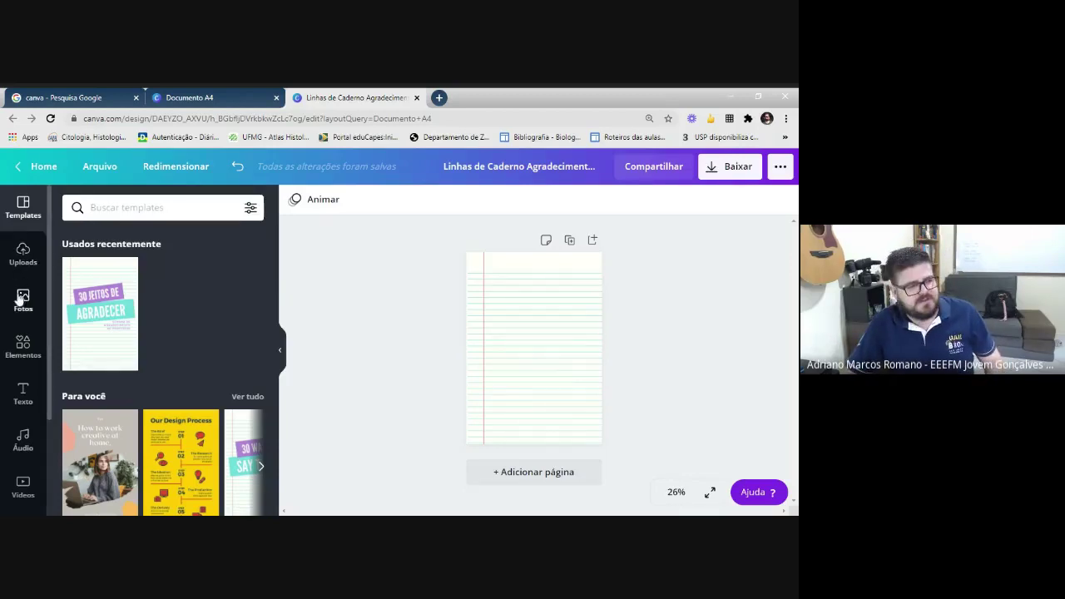
- Open Uploads and look through the previously uploaded images and logos
{"action": "left_click", "coordinate": [24, 265]}
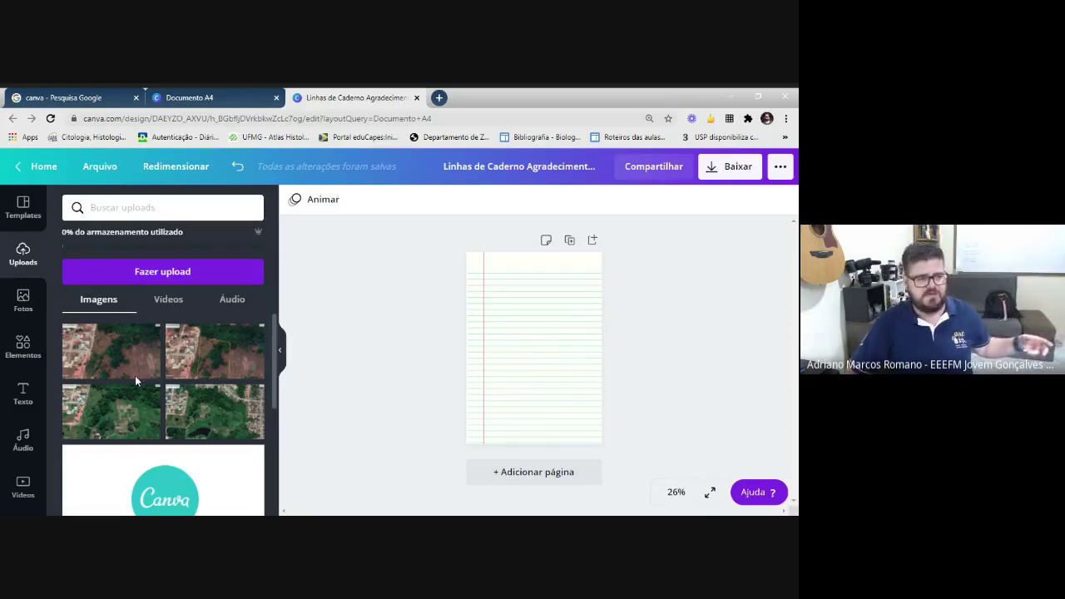
{"action": "scroll", "coordinate": [143, 372], "scroll_direction": "down", "scroll_amount": 3}
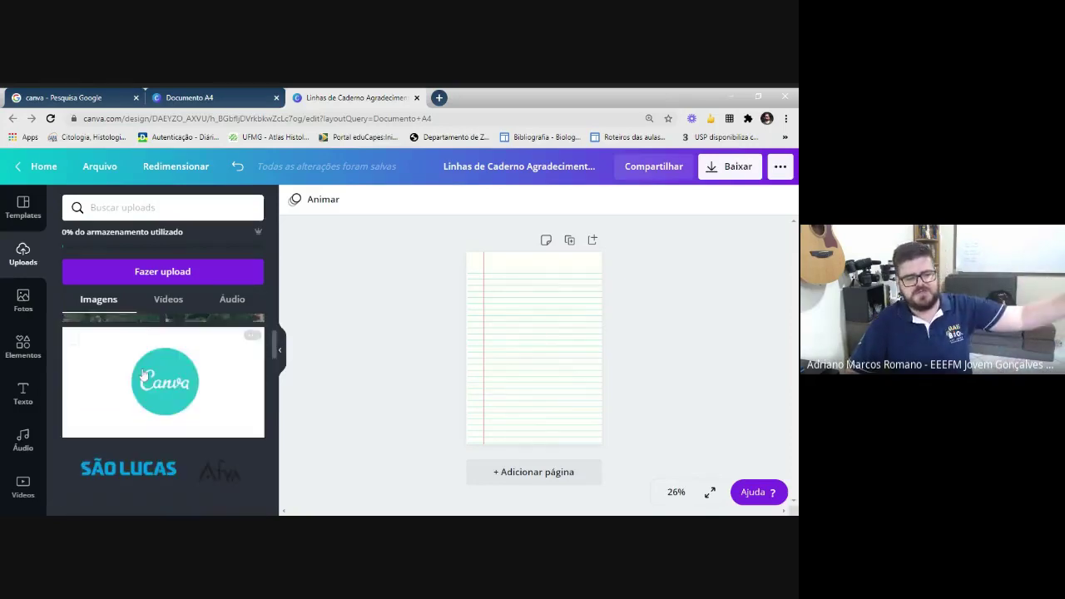
{"action": "scroll", "coordinate": [165, 417], "scroll_direction": "down", "scroll_amount": 5}
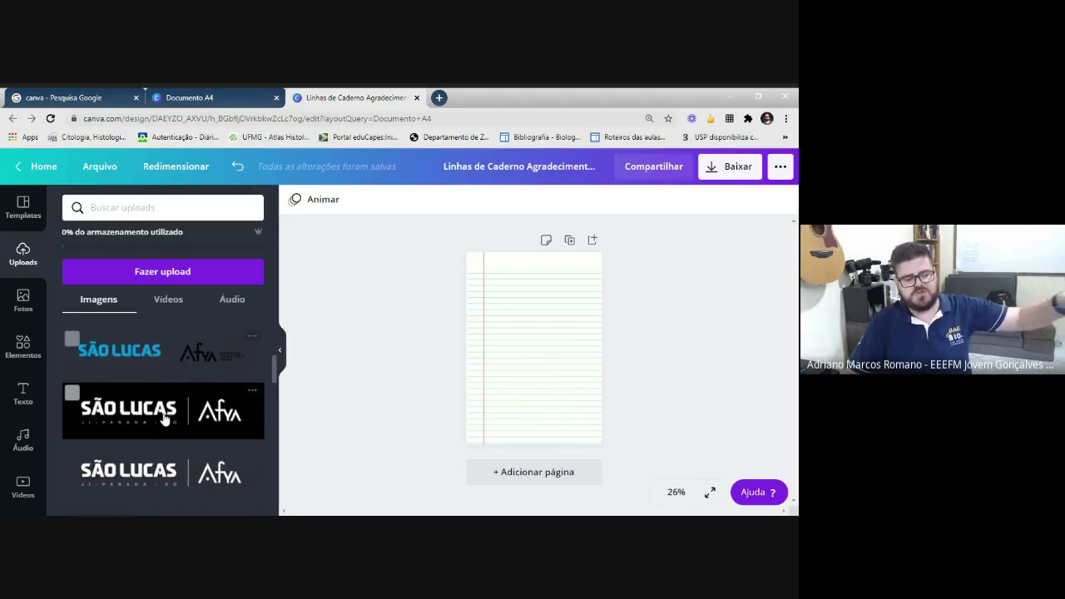
{"action": "scroll", "coordinate": [176, 368], "scroll_direction": "down", "scroll_amount": 5}
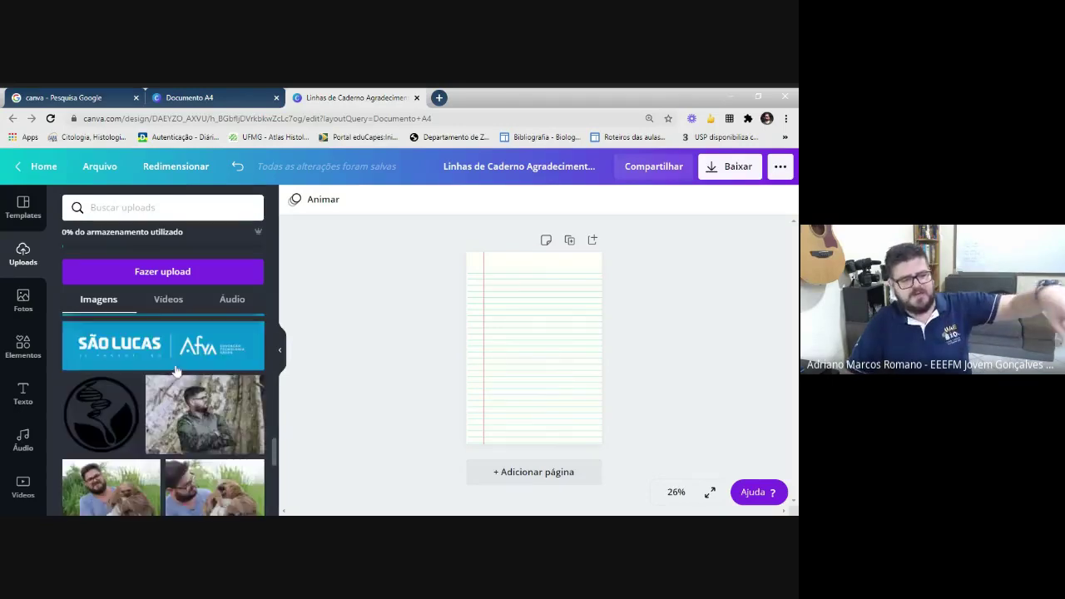
{"action": "scroll", "coordinate": [142, 359], "scroll_direction": "down", "scroll_amount": 2}
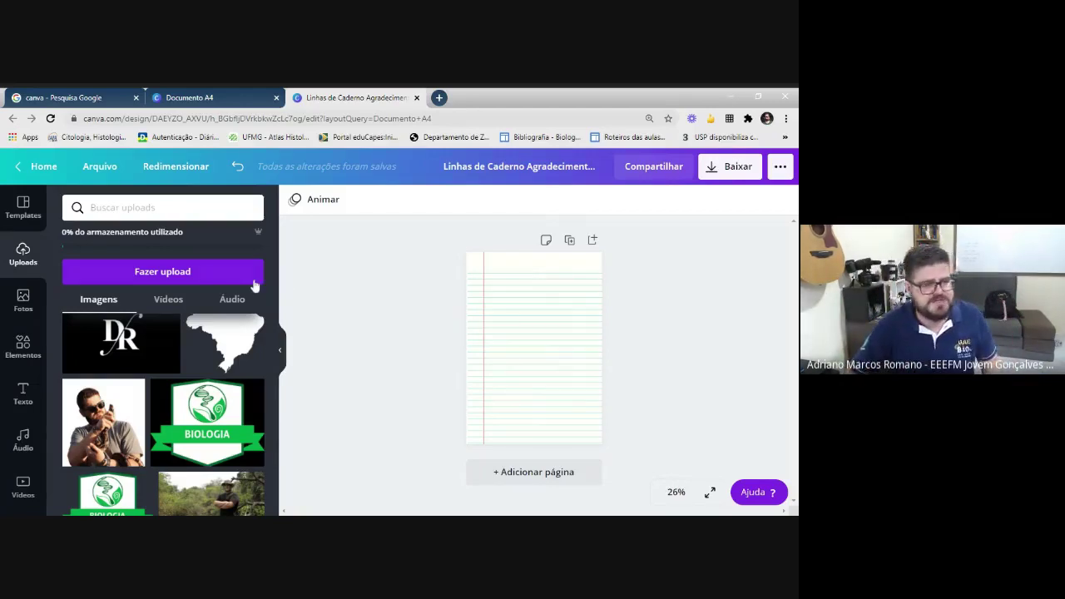
- Upload the round school logo from the device and find it among the uploaded images
{"action": "left_click", "coordinate": [225, 274]}
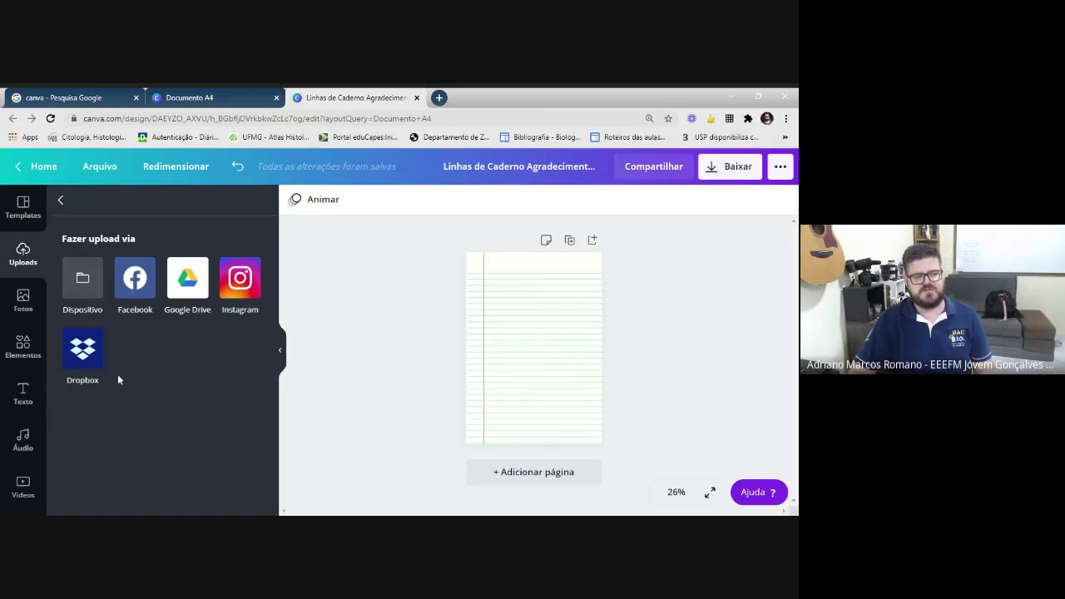
{"action": "left_click", "coordinate": [84, 287]}
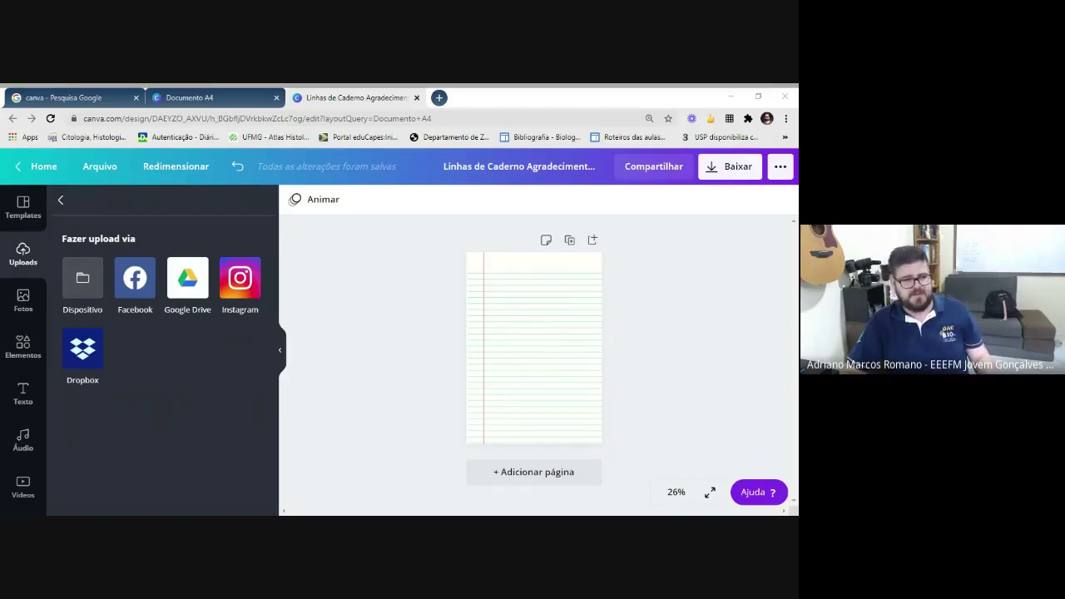
{"action": "mouse_move", "coordinate": [63, 238]}
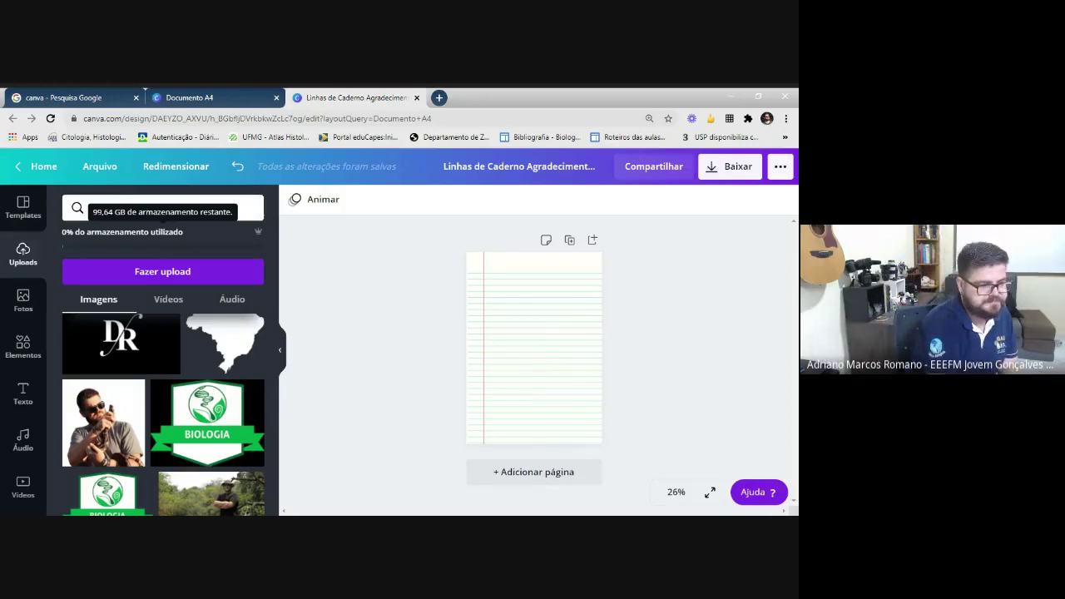
{"action": "scroll", "coordinate": [104, 385], "scroll_direction": "down", "scroll_amount": 10}
{"action": "scroll", "coordinate": [103, 386], "scroll_direction": "up", "scroll_amount": 2}
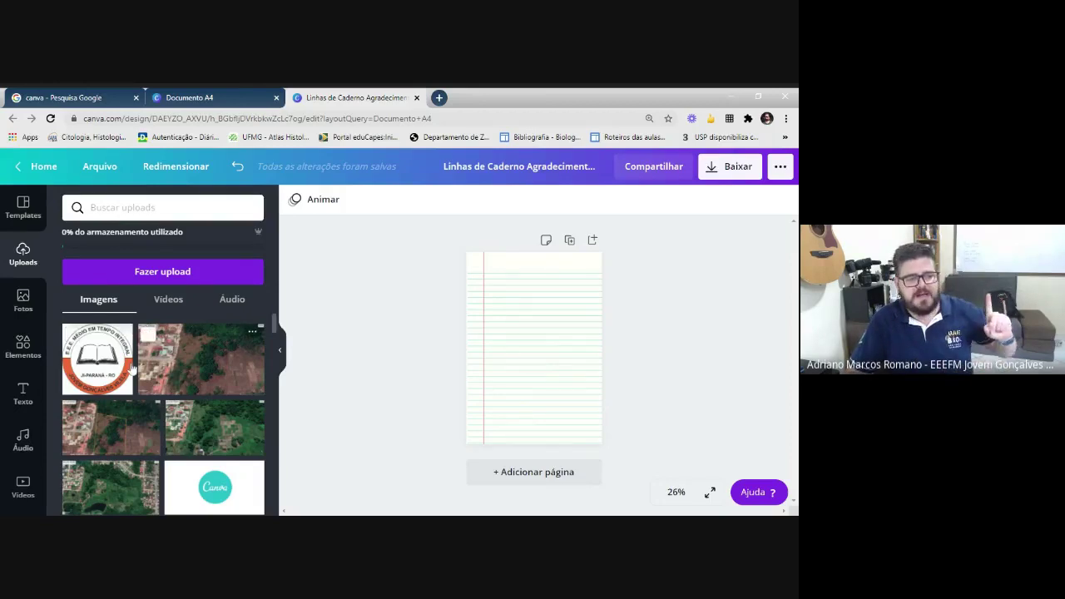
- Add the school logo to the page, shrink it and place it in the page's upper-right corner
{"action": "left_click", "coordinate": [103, 370]}
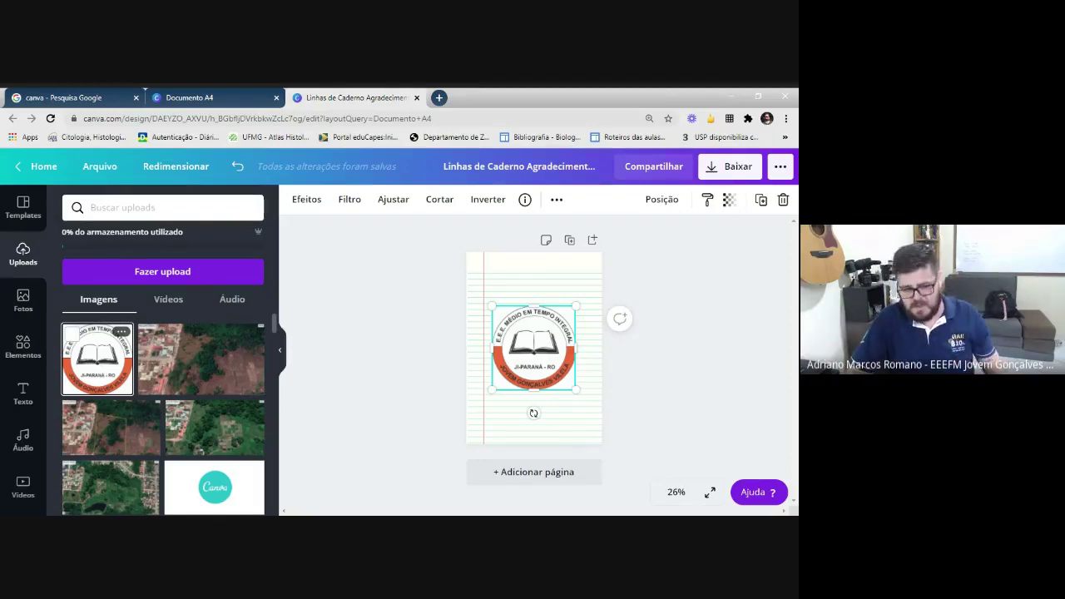
{"action": "mouse_move", "coordinate": [537, 343]}
{"action": "left_mouse_down"}
{"action": "mouse_move", "coordinate": [512, 310]}
{"action": "mouse_move", "coordinate": [543, 337]}
{"action": "left_mouse_up"}
{"action": "left_click_drag", "start_coordinate": [497, 300], "coordinate": [569, 280]}
{"action": "left_click", "coordinate": [632, 290]}
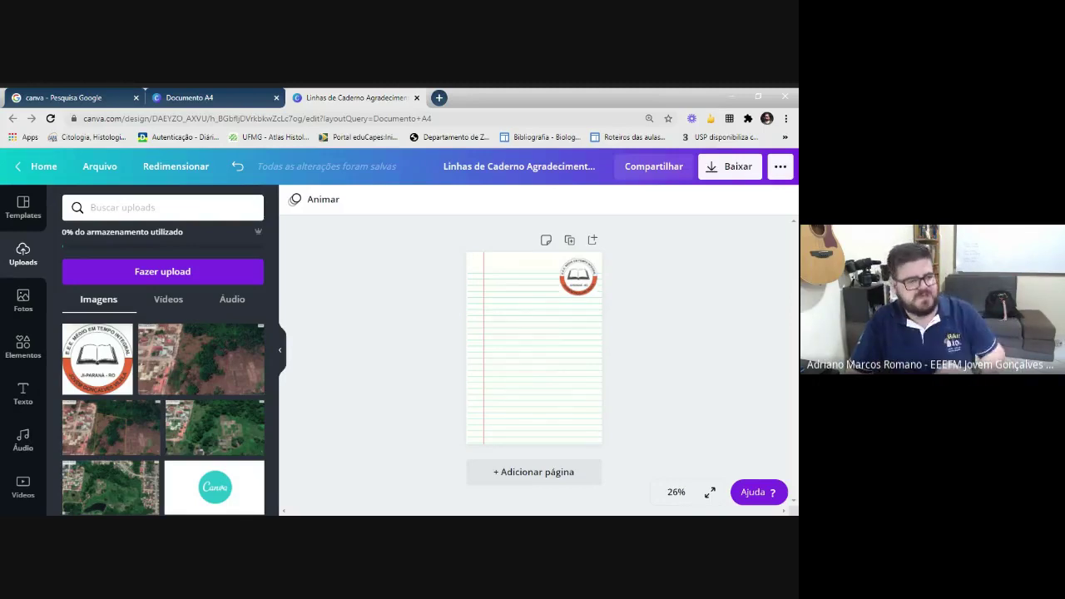
- Browse the Elements categories, from recently used items and lines to shapes, frames, stickers and charts
{"action": "left_click", "coordinate": [23, 348]}
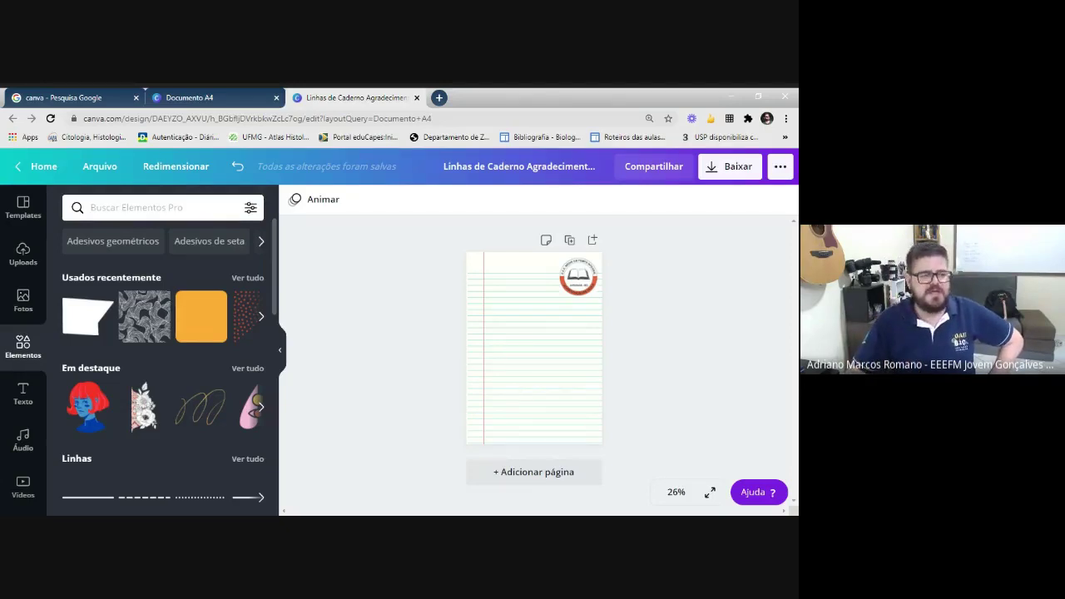
{"action": "scroll", "coordinate": [191, 427], "scroll_direction": "down", "scroll_amount": 4}
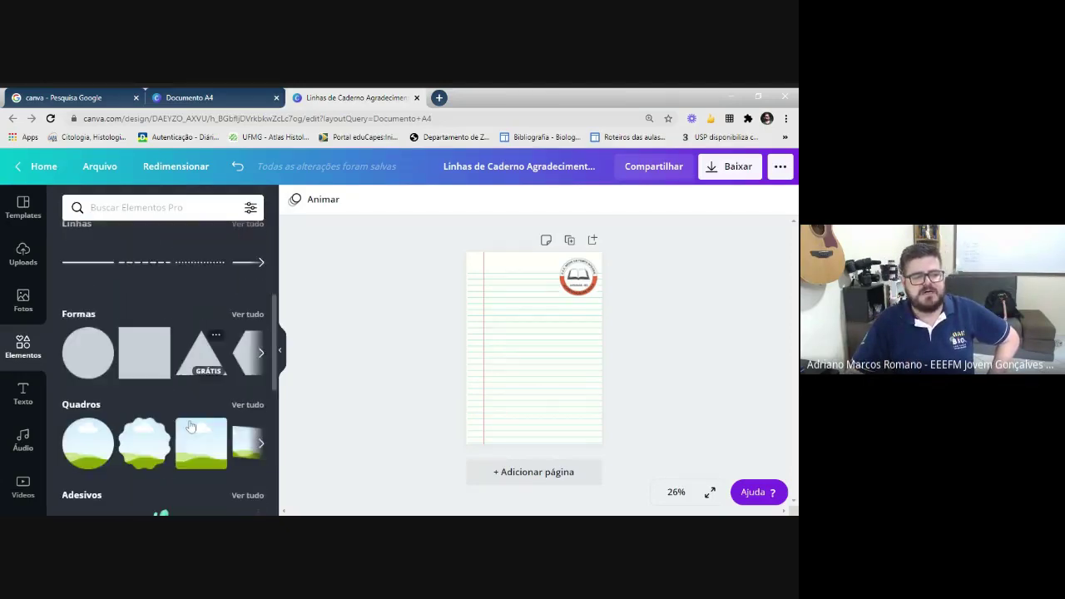
{"action": "scroll", "coordinate": [191, 427], "scroll_direction": "down", "scroll_amount": 3}
{"action": "scroll", "coordinate": [203, 406], "scroll_direction": "down", "scroll_amount": 2}
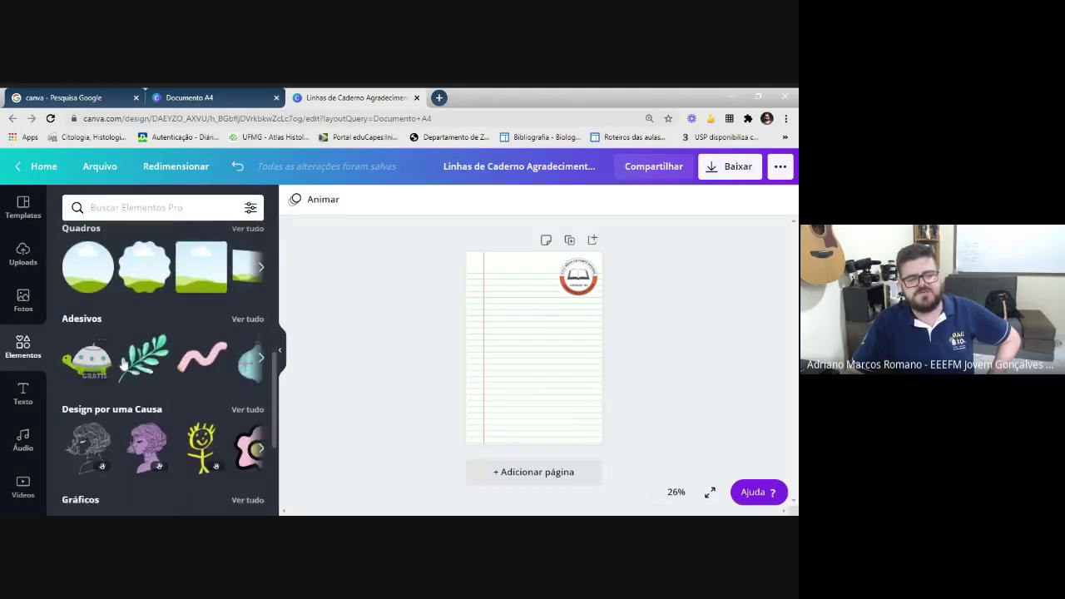
{"action": "scroll", "coordinate": [203, 407], "scroll_direction": "down", "scroll_amount": 2}
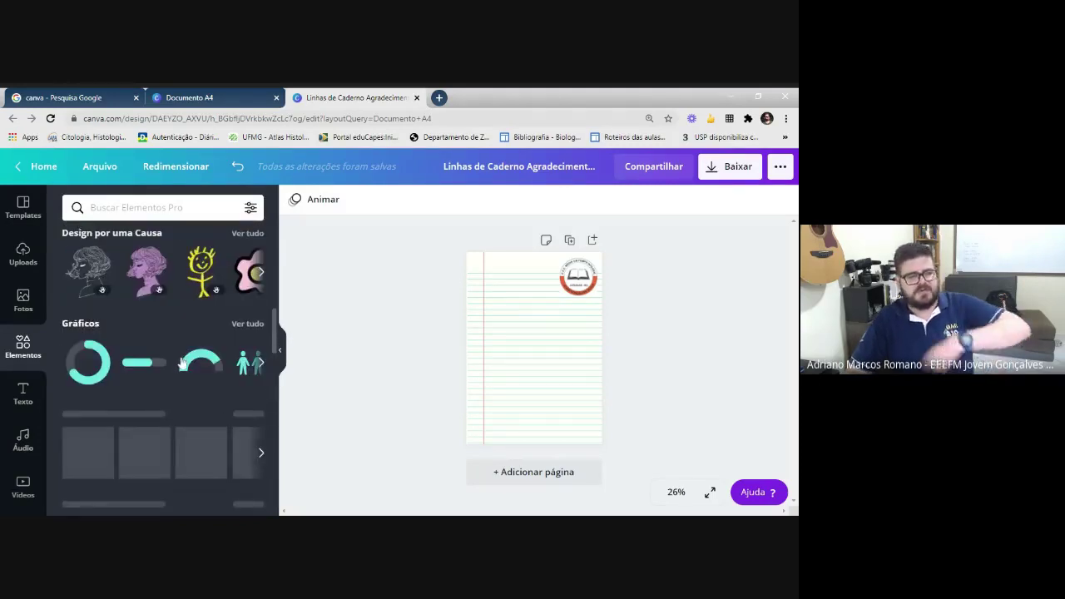
{"action": "scroll", "coordinate": [171, 321], "scroll_direction": "up", "scroll_amount": 5}
- Search the elements for "lapis e borracha"
{"action": "left_click", "coordinate": [158, 207]}
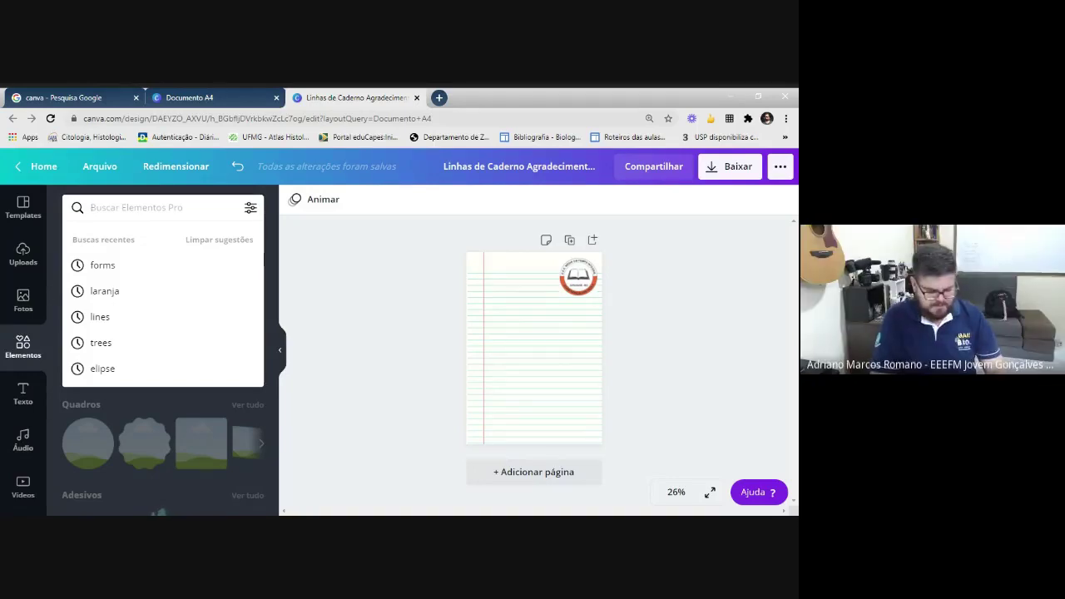
{"action": "type", "text": "set"}
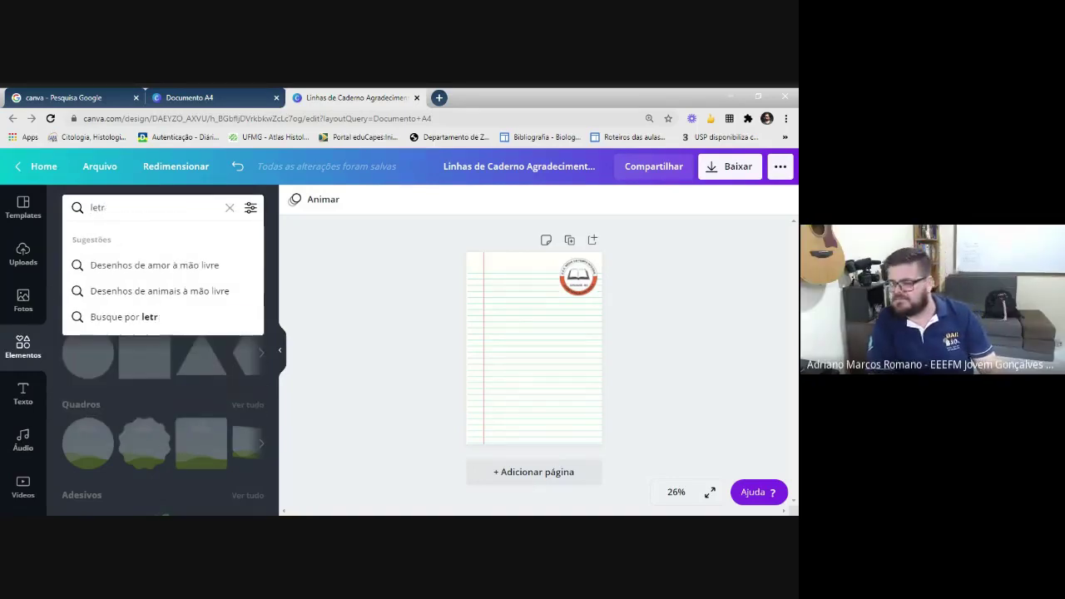
{"action": "key", "text": "BackSpace"}
{"action": "key", "text": "BackSpace"}
{"action": "key", "text": "BackSpace"}
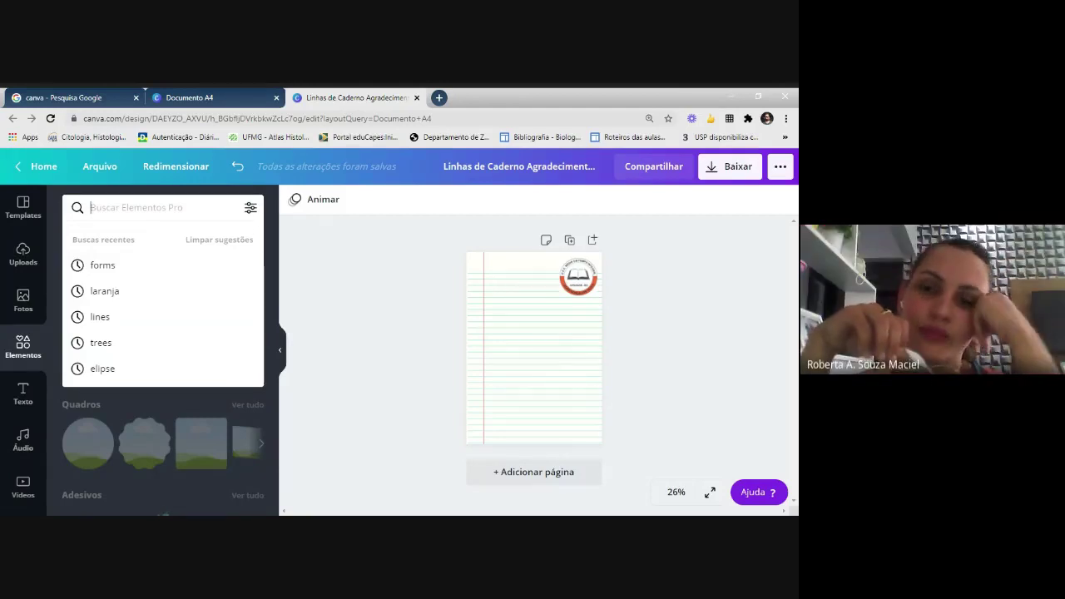
{"action": "type", "text": "l"}
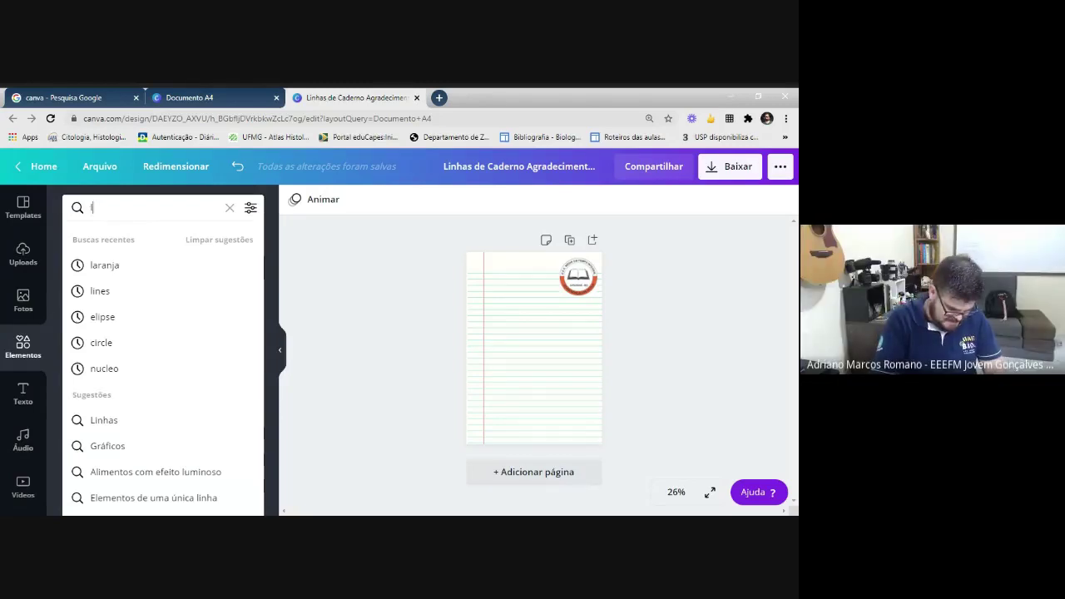
{"action": "type", "text": "apis e borra"}
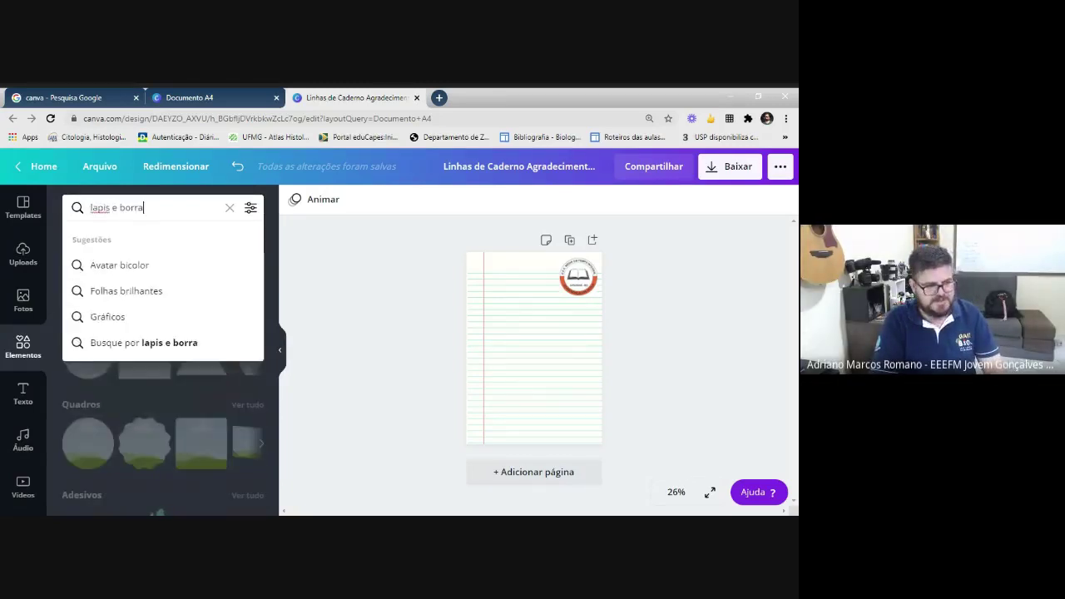
{"action": "type", "text": "c"}
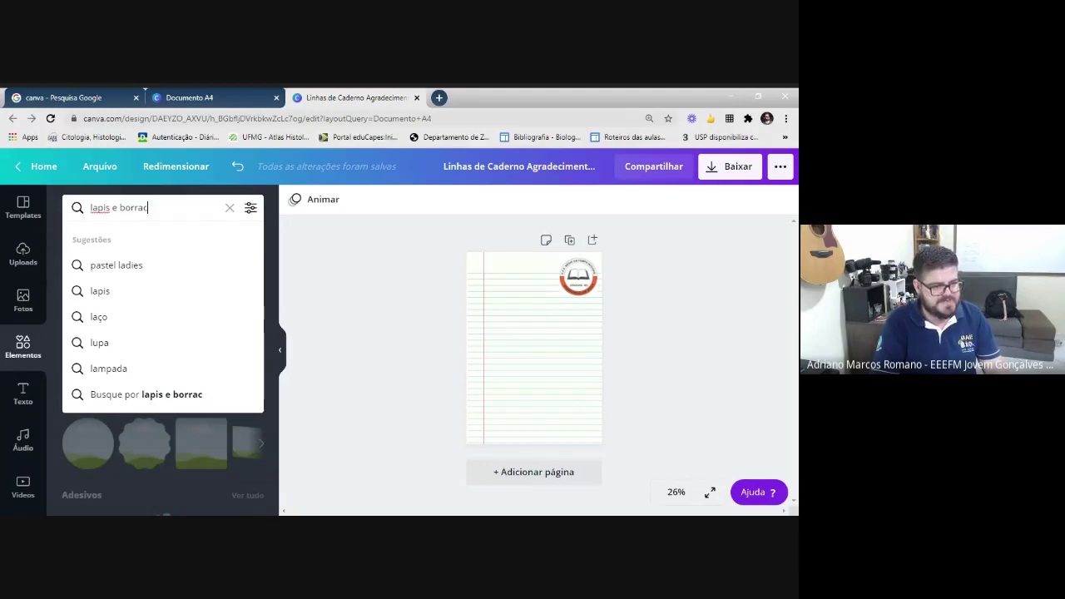
{"action": "type", "text": "ha"}
{"action": "key", "text": "Return"}
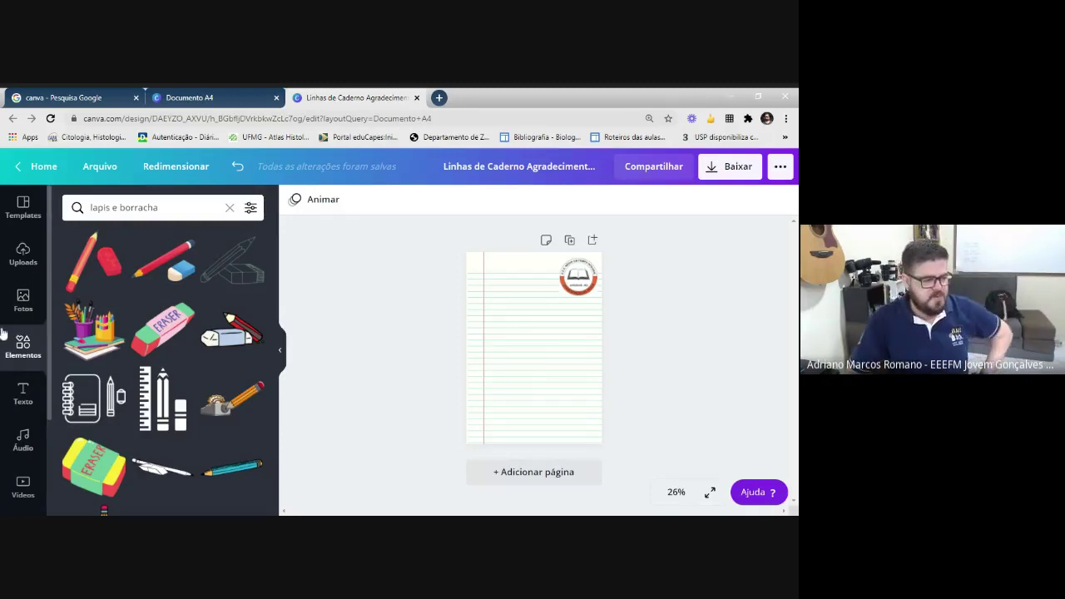
- Add the illustration of books with pencil cups at a size of about 3.6 by 3.7 in the page's lower-right corner
{"action": "left_click", "coordinate": [109, 336]}
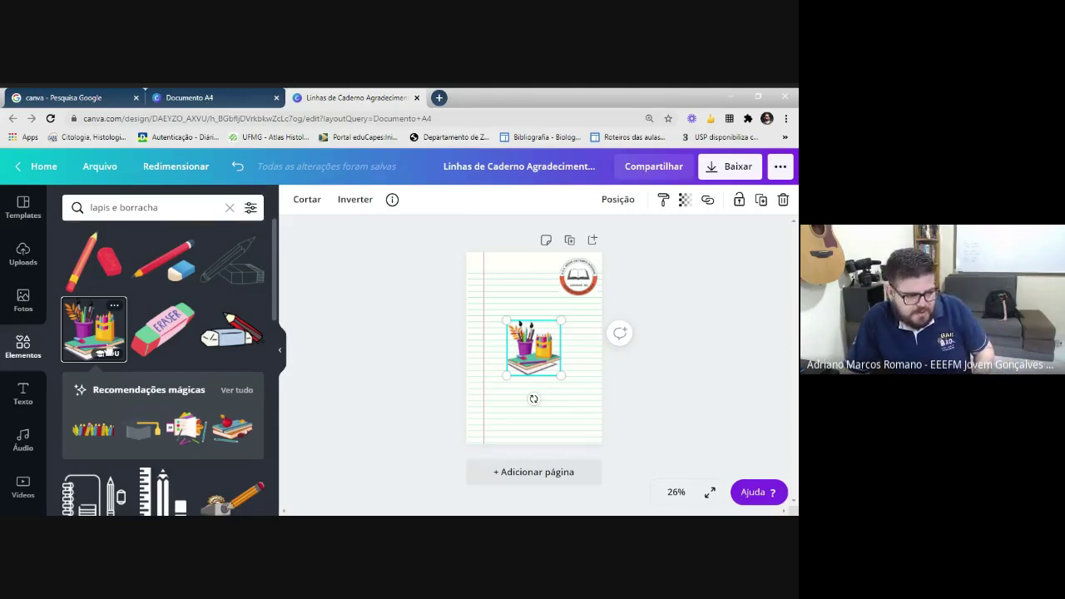
{"action": "mouse_move", "coordinate": [111, 356]}
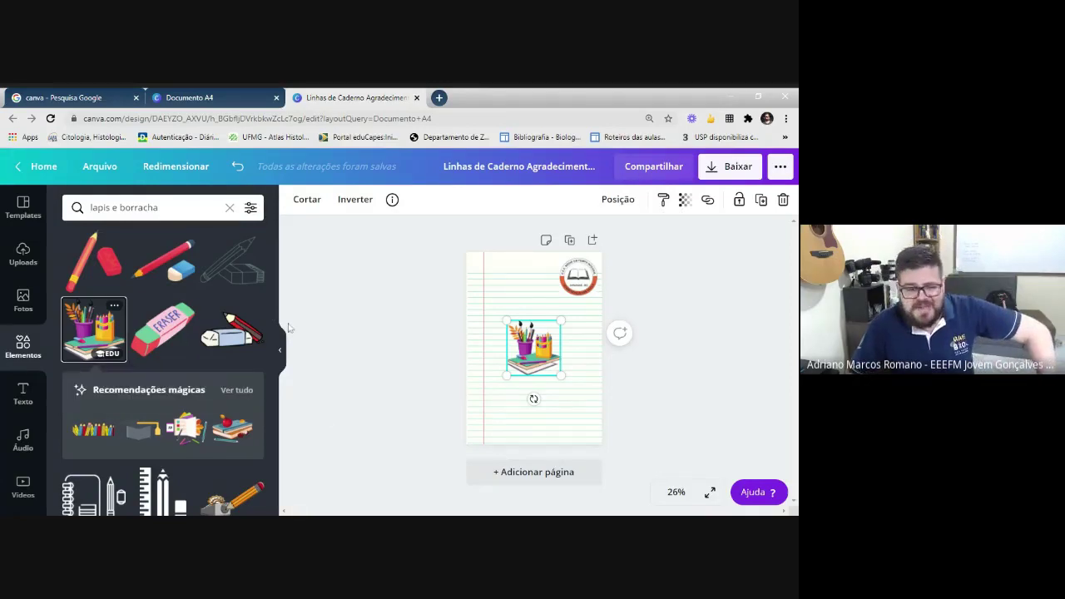
{"action": "mouse_move", "coordinate": [560, 375]}
{"action": "left_mouse_down"}
{"action": "mouse_move", "coordinate": [537, 325]}
{"action": "mouse_move", "coordinate": [591, 433]}
{"action": "left_mouse_up"}
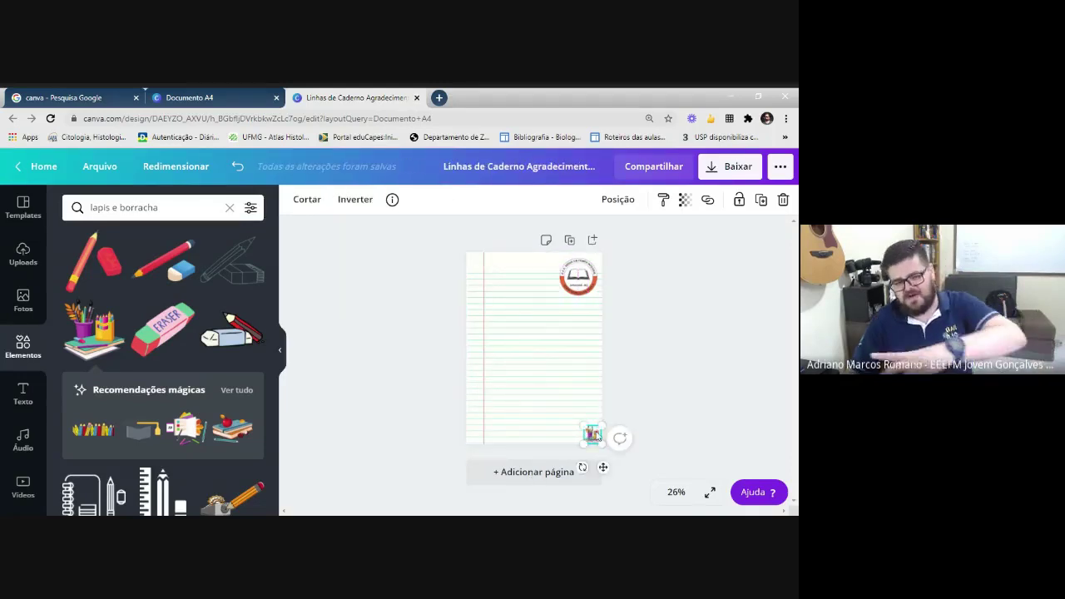
{"action": "left_click", "coordinate": [662, 359]}
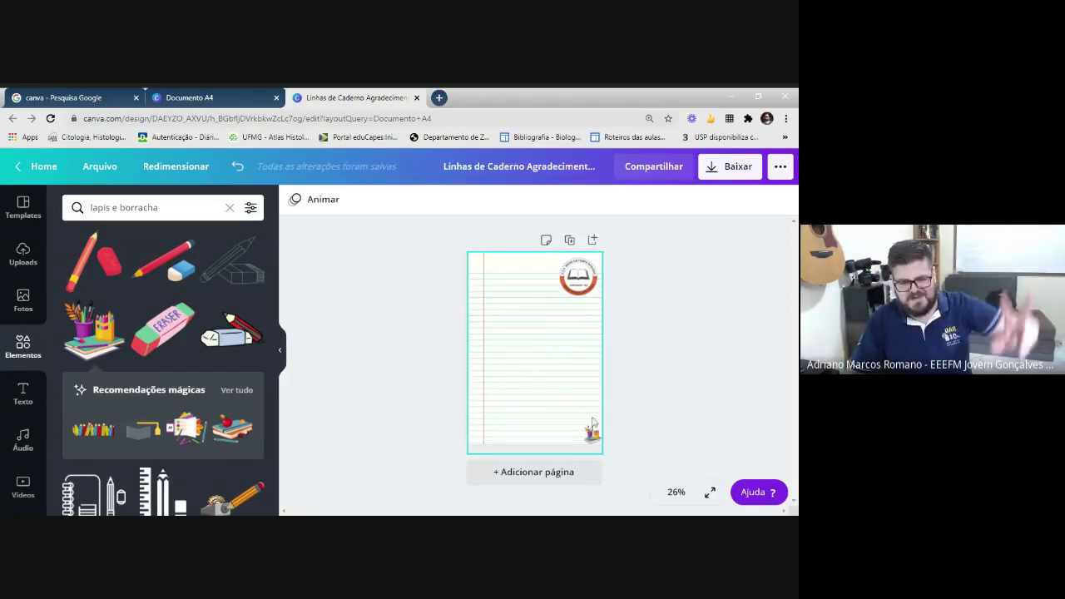
{"action": "left_click_drag", "start_coordinate": [591, 426], "coordinate": [587, 429]}
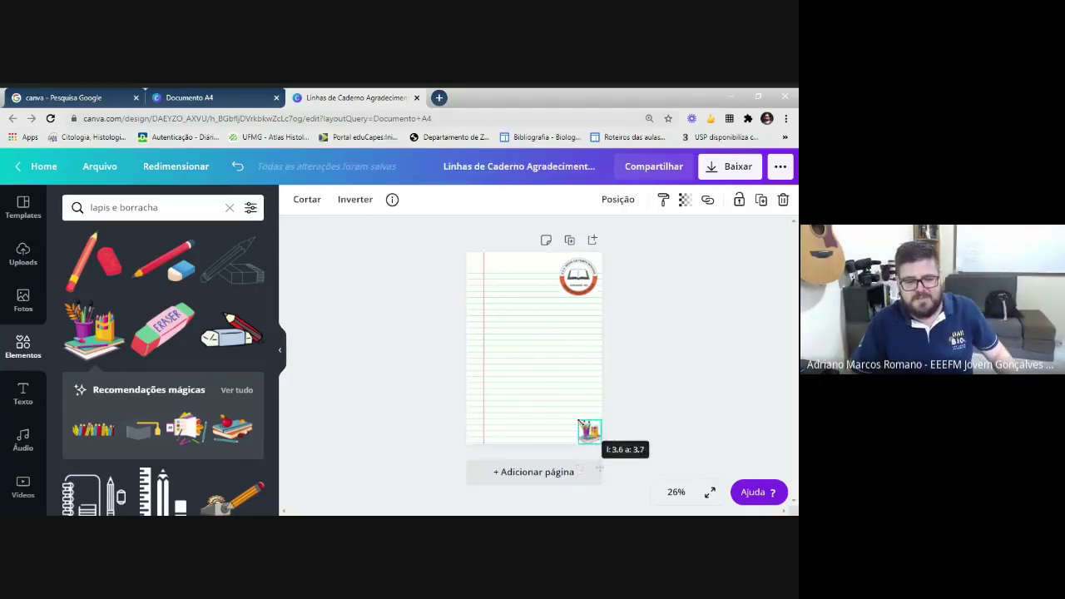
{"action": "left_click", "coordinate": [643, 375]}
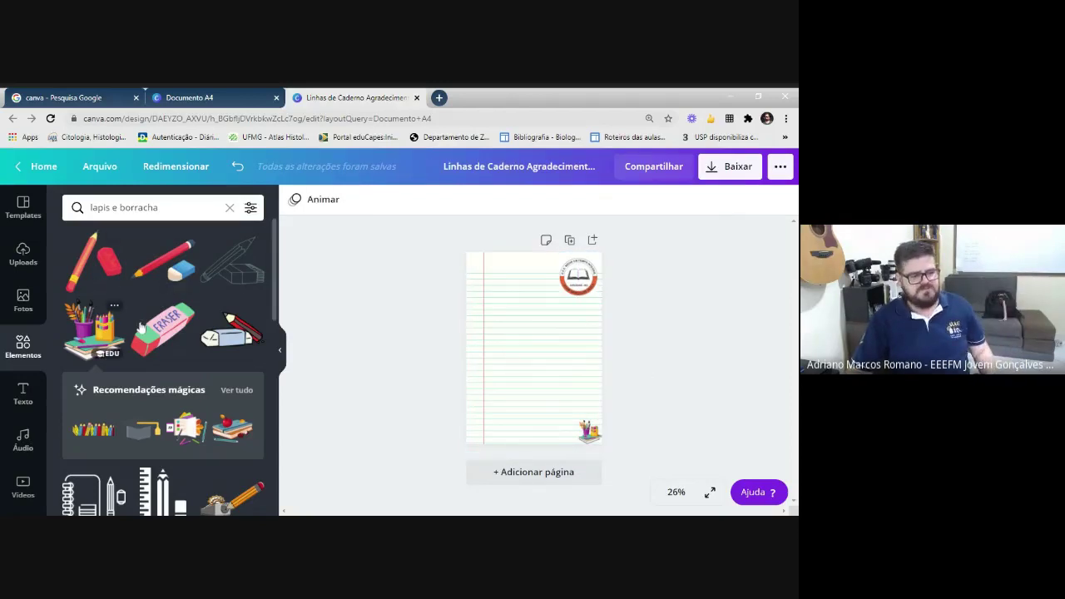
- Examine the full set of magic recommendations related to the books illustration and clear the element search
{"action": "scroll", "coordinate": [145, 329], "scroll_direction": "down", "scroll_amount": 1}
{"action": "scroll", "coordinate": [146, 329], "scroll_direction": "down", "scroll_amount": 1}
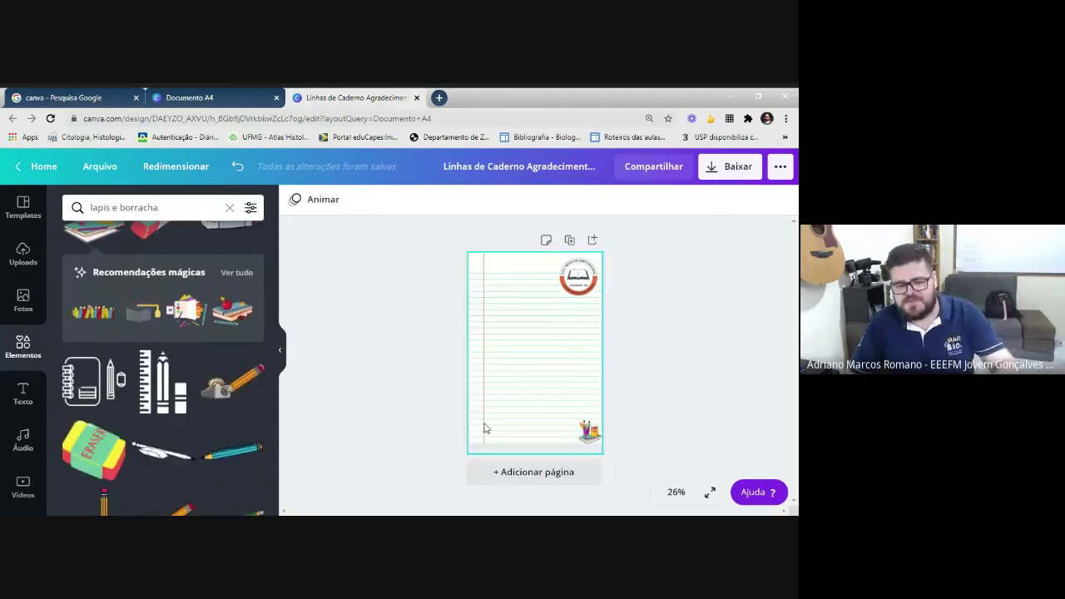
{"action": "scroll", "coordinate": [116, 299], "scroll_direction": "up", "scroll_amount": 1}
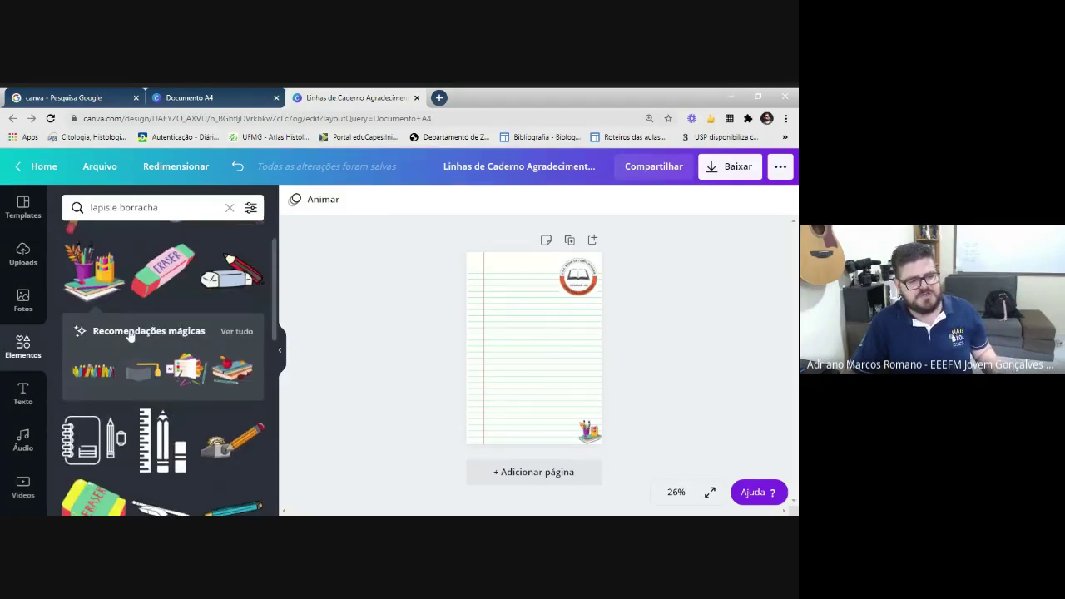
{"action": "left_click", "coordinate": [237, 333]}
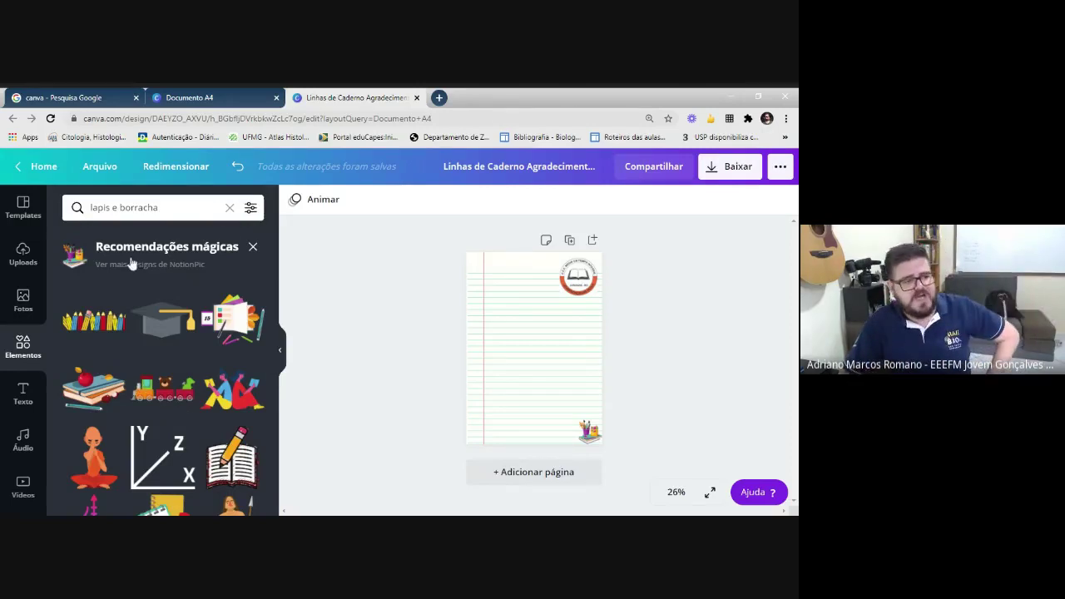
{"action": "left_click", "coordinate": [231, 209]}
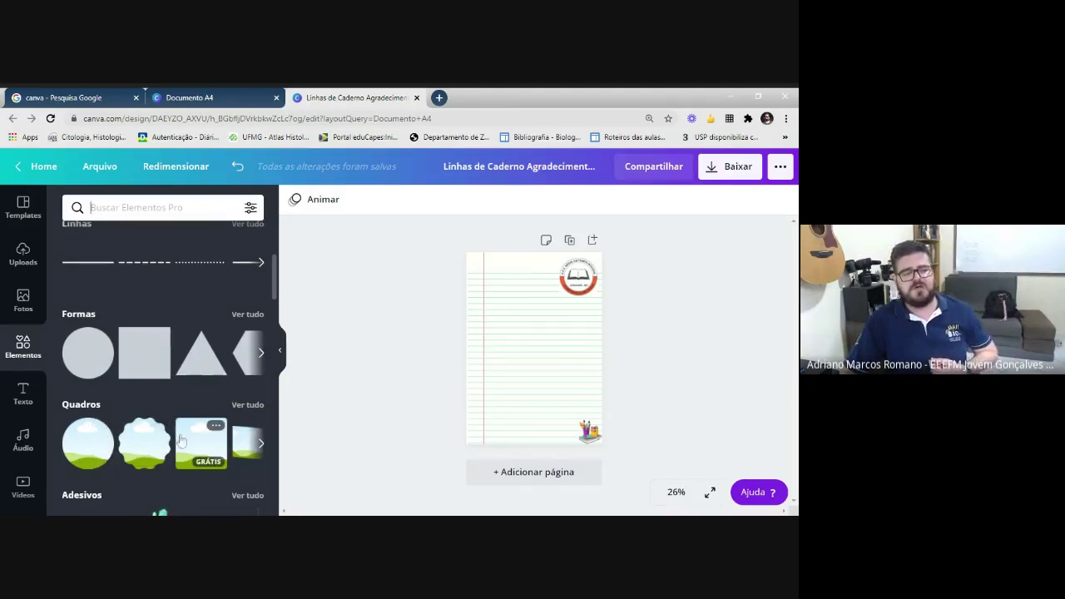
- Show all Quadros frames, add the circular frame to the page and place it just below the middle
{"action": "left_click", "coordinate": [248, 405]}
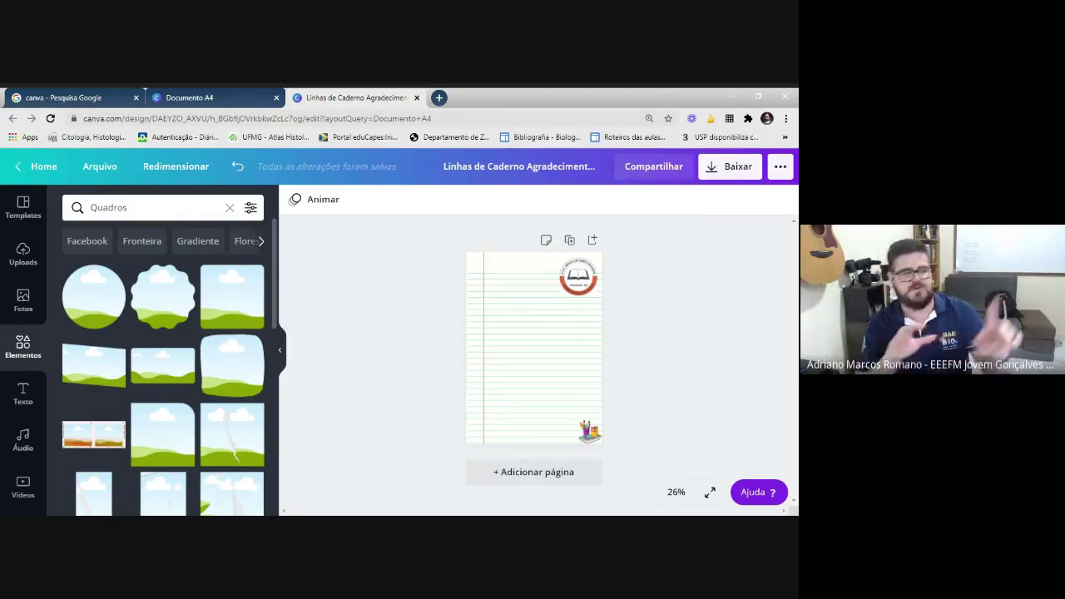
{"action": "left_click", "coordinate": [94, 296]}
{"action": "left_click_drag", "start_coordinate": [544, 352], "coordinate": [542, 374]}
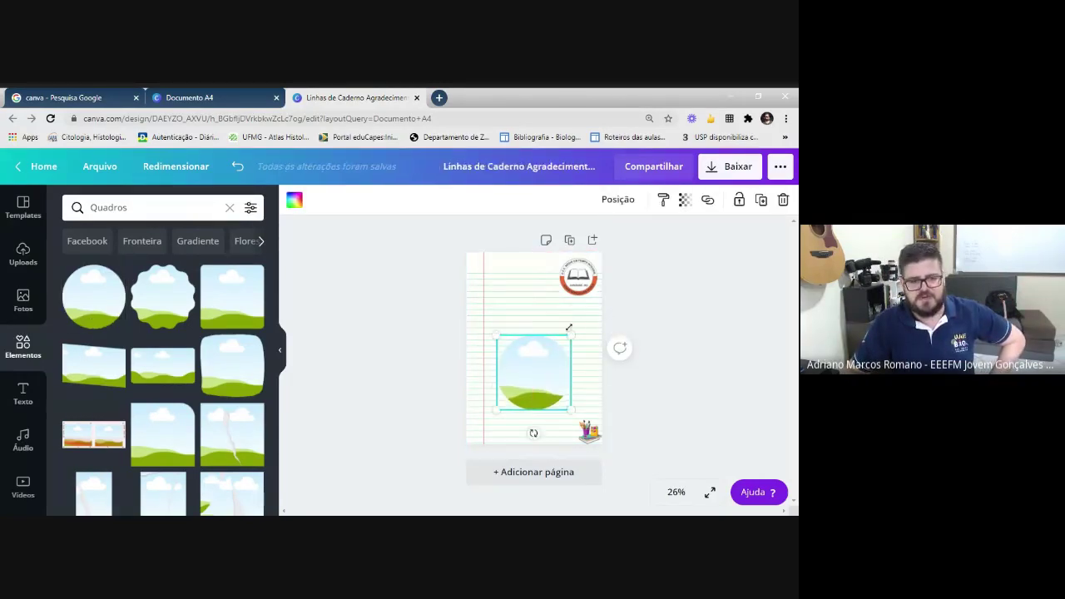
- Enlarge the school logo in the page's upper-right corner and shrink the circular frame to about half its width
{"action": "left_click", "coordinate": [580, 281]}
{"action": "mouse_move", "coordinate": [558, 295]}
{"action": "left_mouse_down"}
{"action": "mouse_move", "coordinate": [499, 326]}
{"action": "mouse_move", "coordinate": [561, 325]}
{"action": "mouse_move", "coordinate": [564, 293]}
{"action": "left_mouse_up"}
{"action": "left_click", "coordinate": [559, 339]}
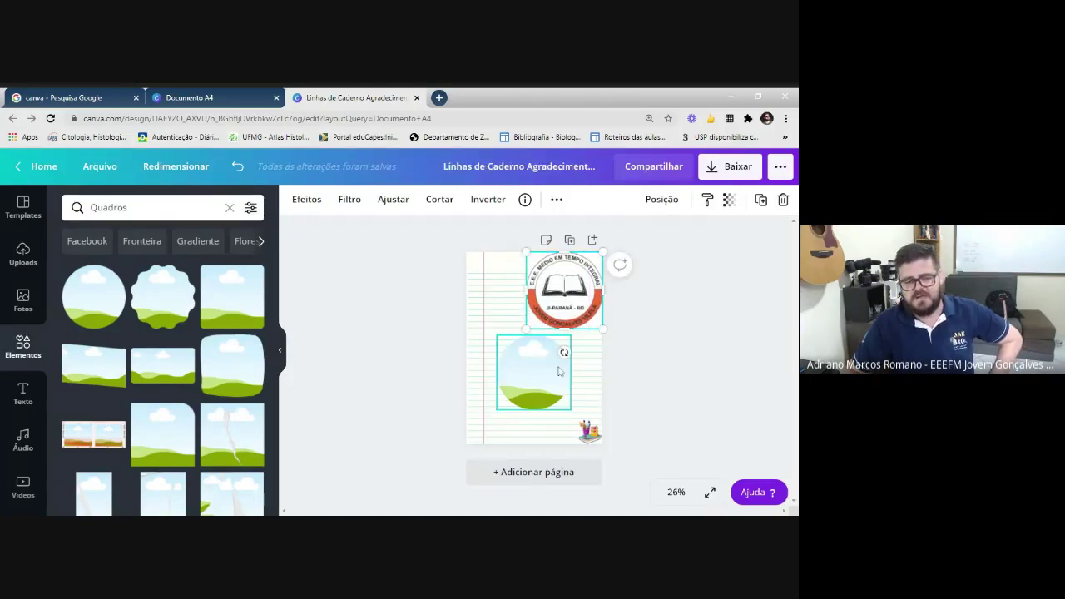
{"action": "left_click_drag", "start_coordinate": [571, 336], "coordinate": [534, 373]}
- Try the school logo inside the circular frame, move and enlarge the filled frame, and undo these changes
{"action": "left_click", "coordinate": [563, 292]}
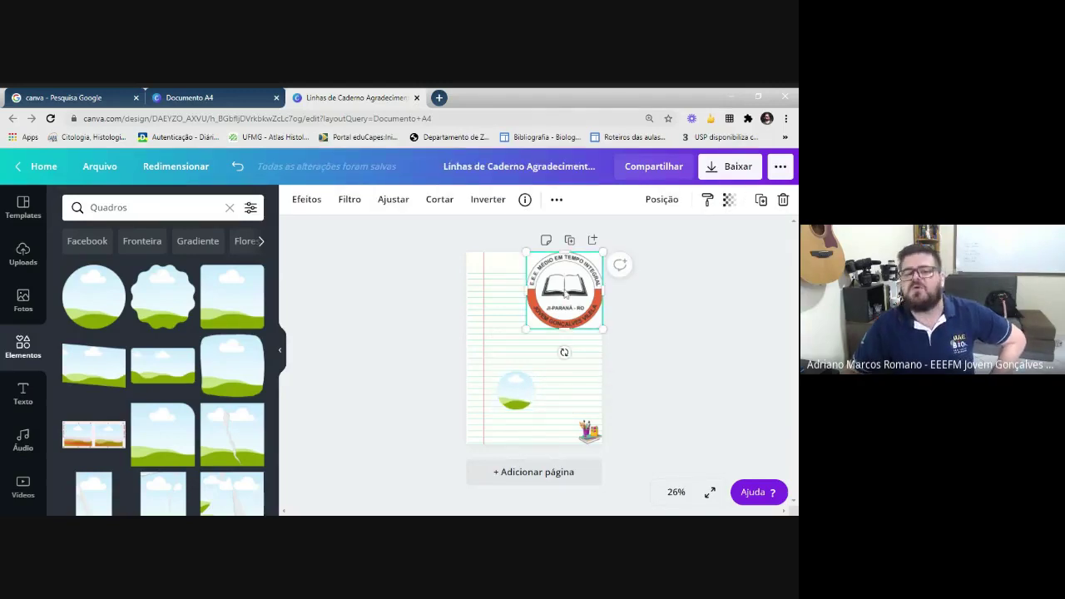
{"action": "left_click_drag", "start_coordinate": [565, 292], "coordinate": [516, 378]}
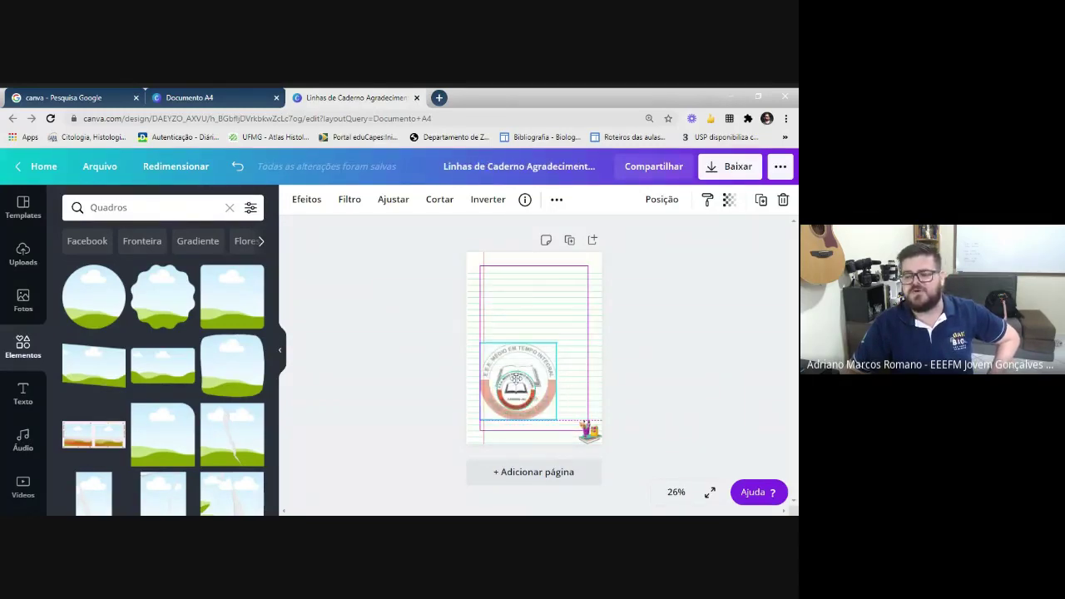
{"action": "key", "text": "ctrl+z"}
{"action": "key", "text": "ctrl+z"}
{"action": "key", "text": "ctrl+z"}
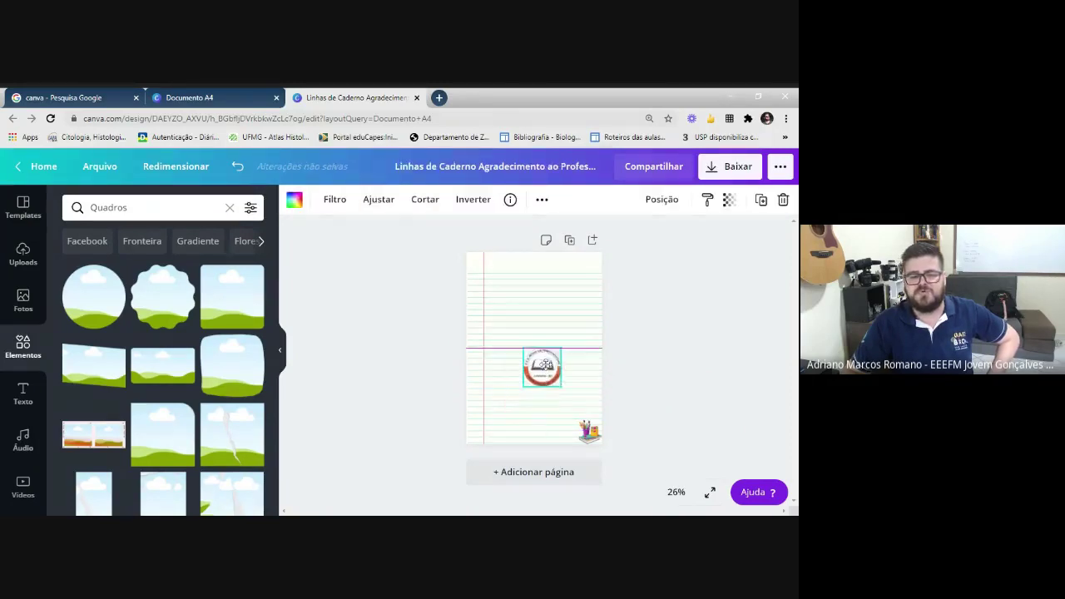
{"action": "left_click_drag", "start_coordinate": [549, 333], "coordinate": [469, 432]}
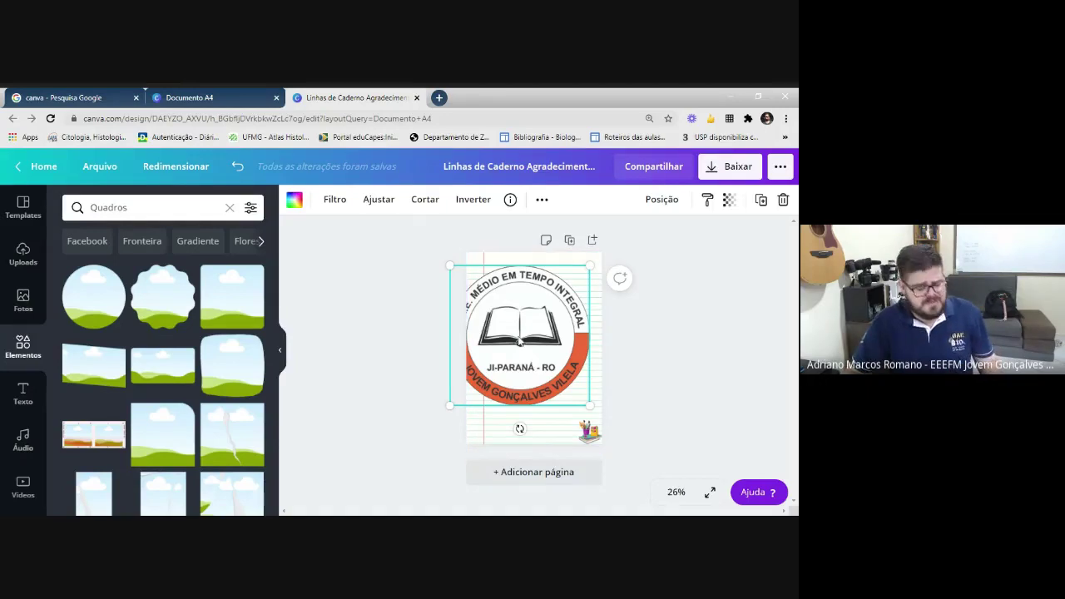
{"action": "key", "text": "ctrl+z"}
{"action": "key", "text": "ctrl+z"}
{"action": "key", "text": "ctrl+z"}
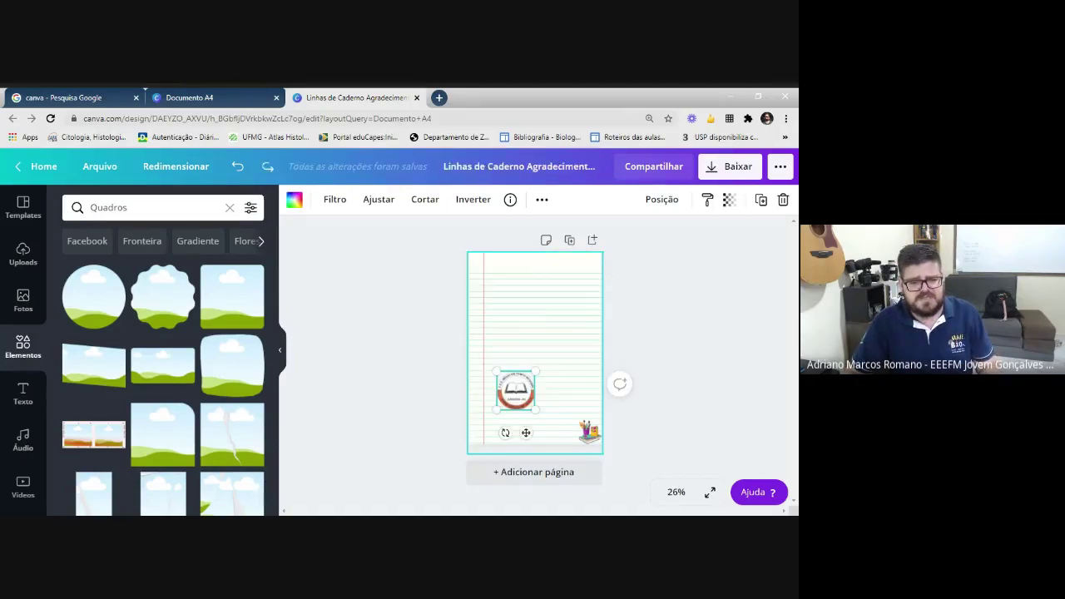
- Add the two-part torn-paper frame above the circular one, try the school logo in both parts and undo each fill
{"action": "scroll", "coordinate": [108, 399], "scroll_direction": "down", "scroll_amount": 3}
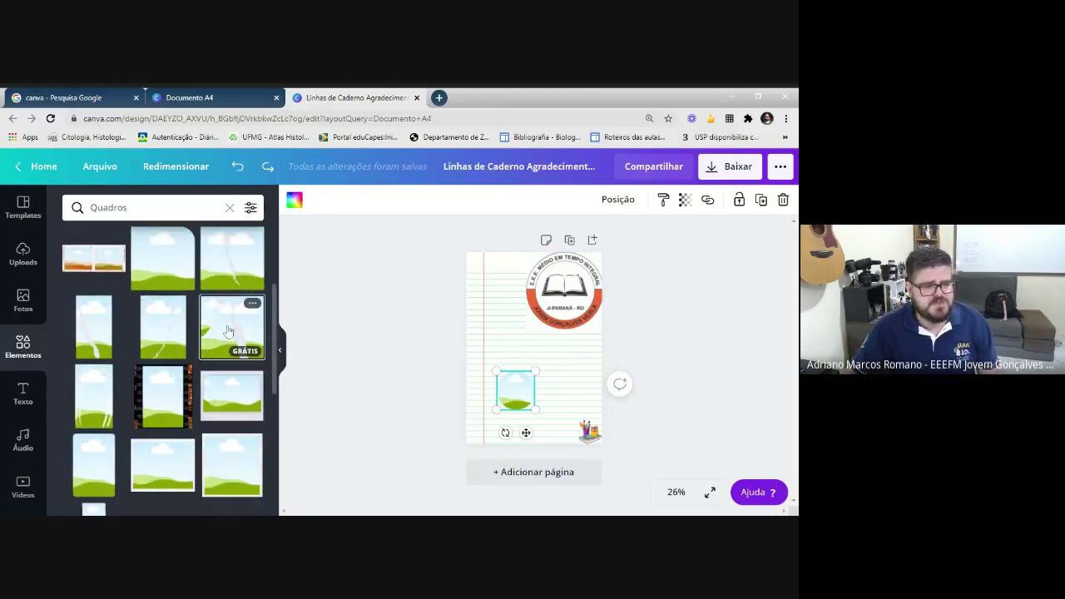
{"action": "left_click_drag", "start_coordinate": [231, 326], "coordinate": [491, 397]}
{"action": "left_click_drag", "start_coordinate": [566, 287], "coordinate": [565, 310]}
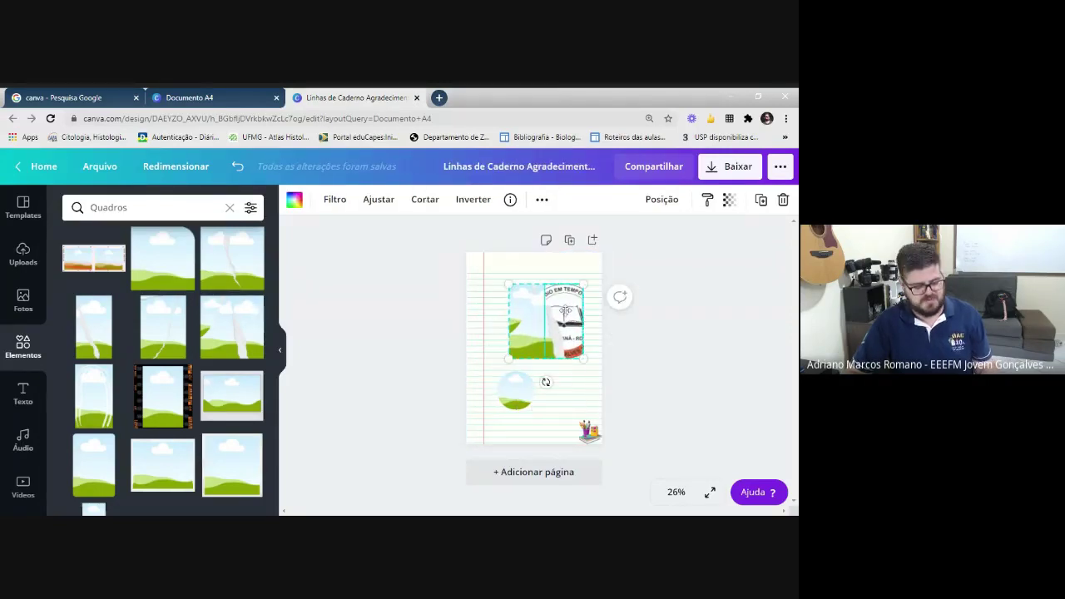
{"action": "key", "text": "ctrl+z"}
{"action": "key", "text": "ctrl+z"}
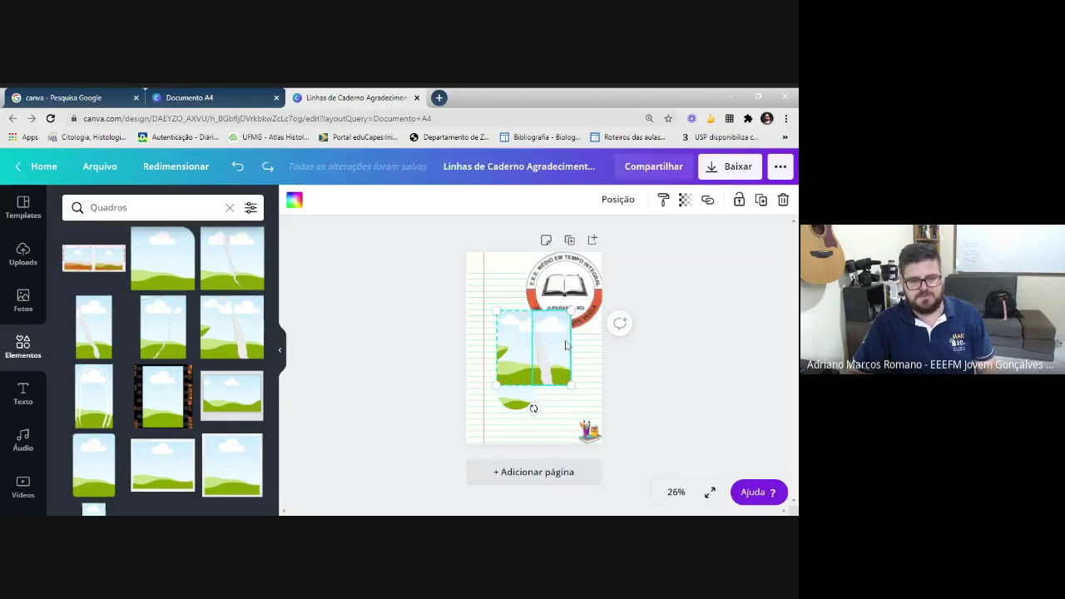
{"action": "left_click_drag", "start_coordinate": [569, 287], "coordinate": [538, 341]}
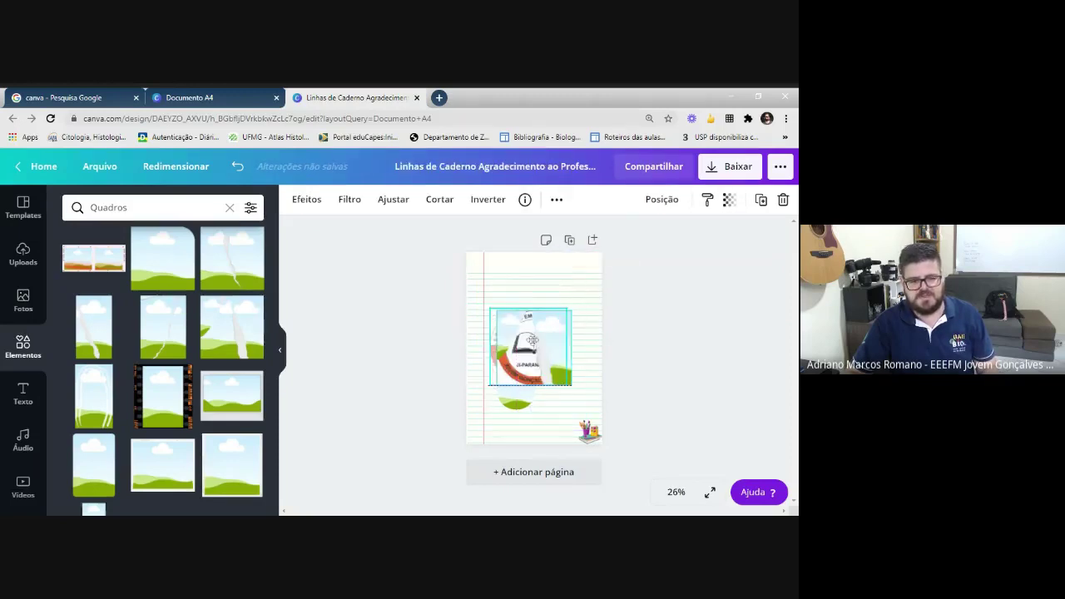
{"action": "key", "text": "ctrl+z"}
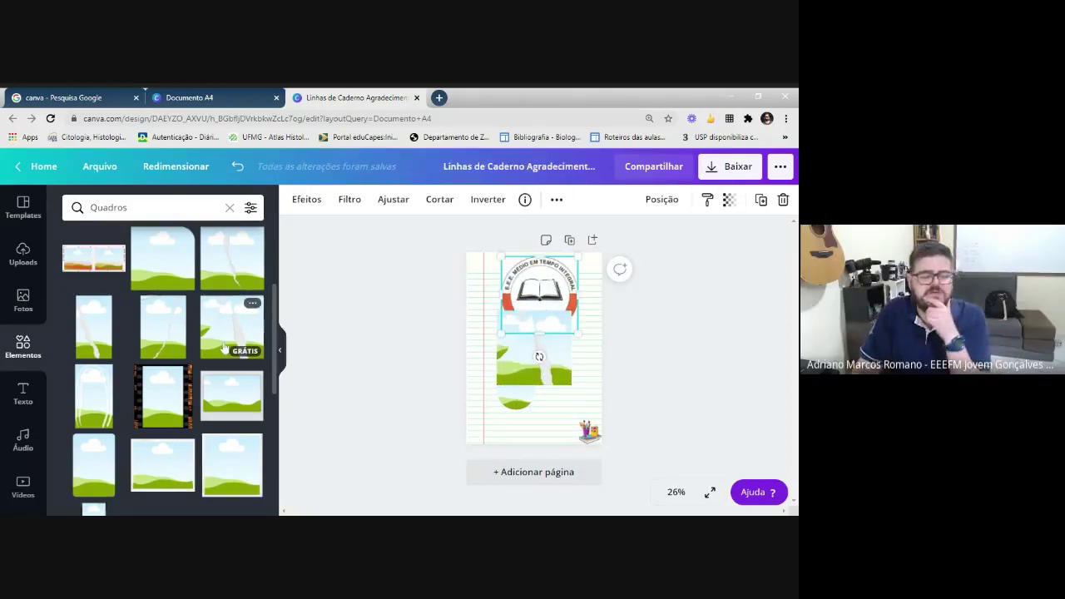
- Browse the Quadros frames to the end of the list, examining the torn-paper, device, geometric, letter and puzzle shapes
{"action": "scroll", "coordinate": [223, 349], "scroll_direction": "down", "scroll_amount": 10}
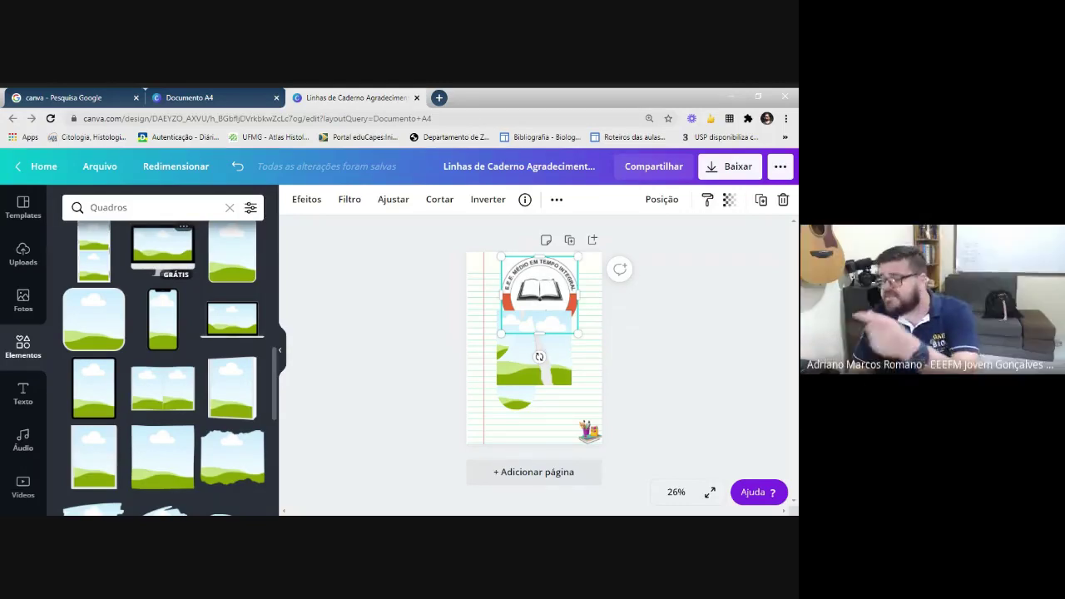
{"action": "scroll", "coordinate": [145, 289], "scroll_direction": "down", "scroll_amount": 1}
{"action": "scroll", "coordinate": [145, 289], "scroll_direction": "down", "scroll_amount": 5}
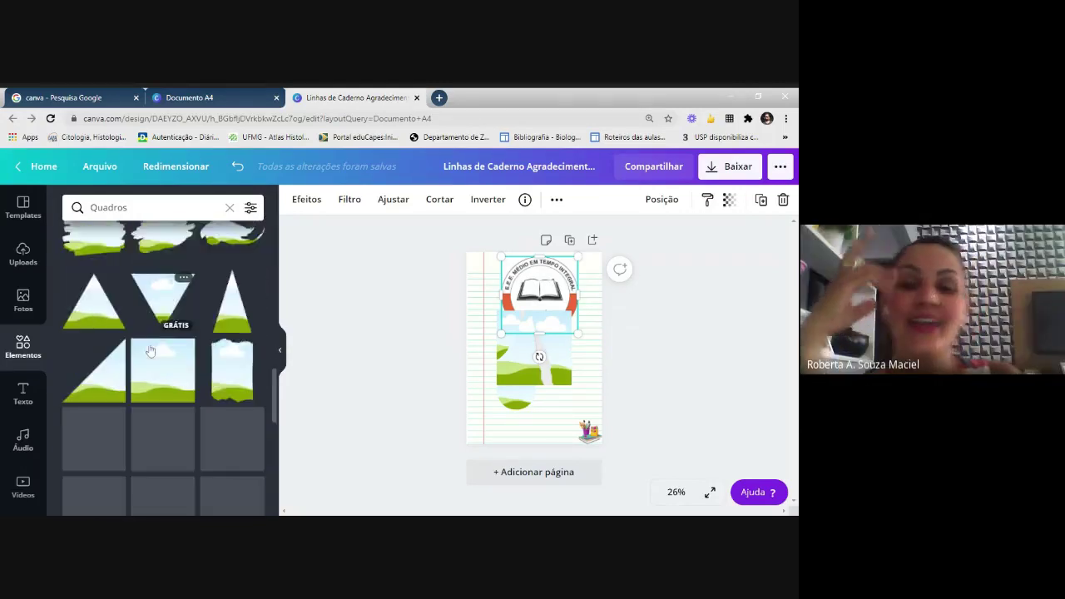
{"action": "scroll", "coordinate": [164, 364], "scroll_direction": "down", "scroll_amount": 5}
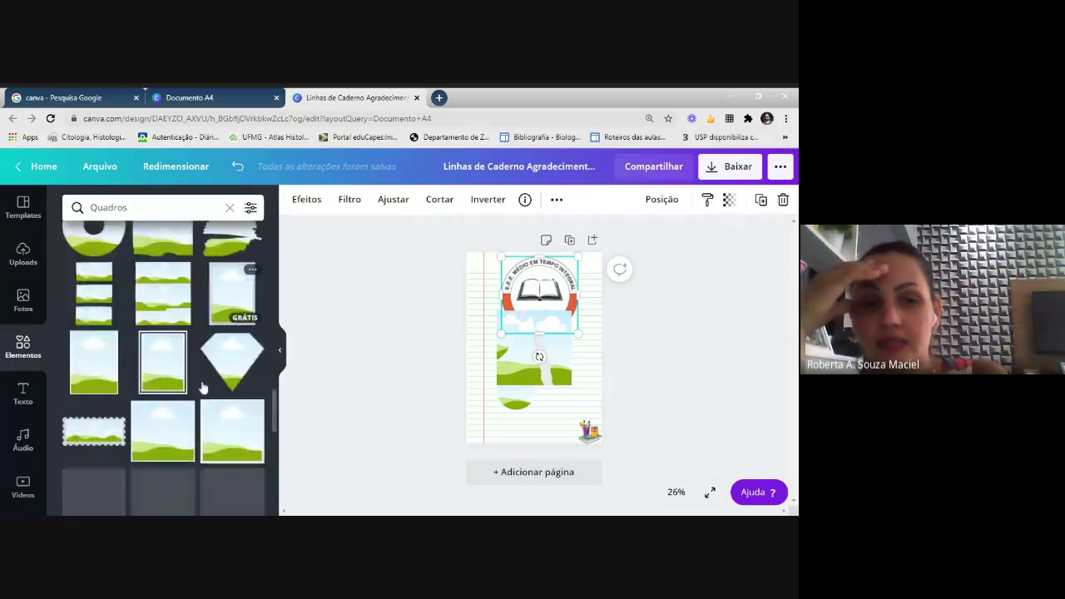
{"action": "scroll", "coordinate": [202, 385], "scroll_direction": "down", "scroll_amount": 5}
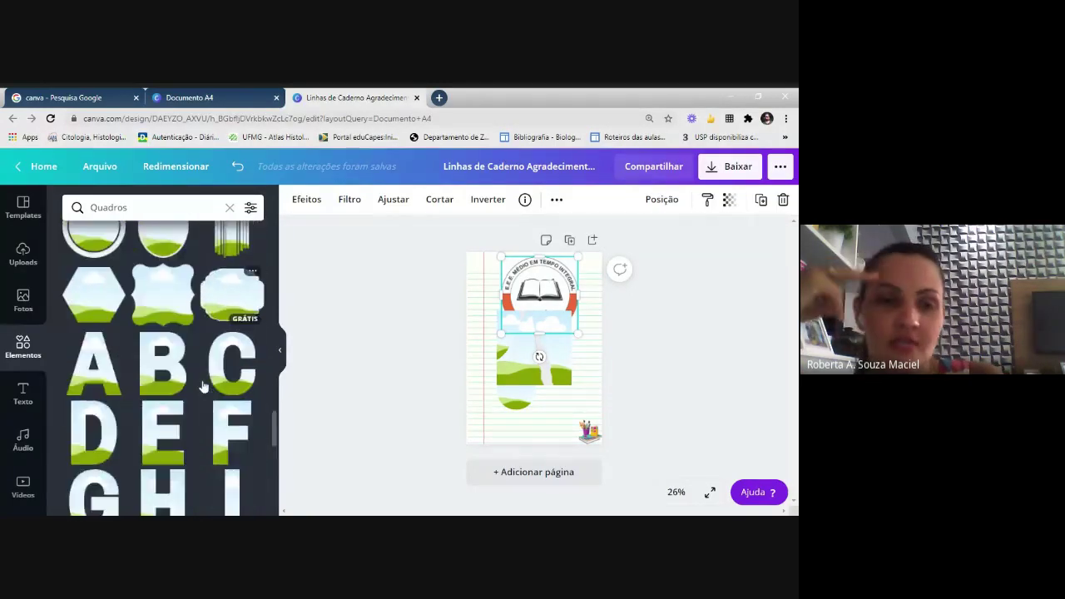
{"action": "scroll", "coordinate": [202, 385], "scroll_direction": "down", "scroll_amount": 10}
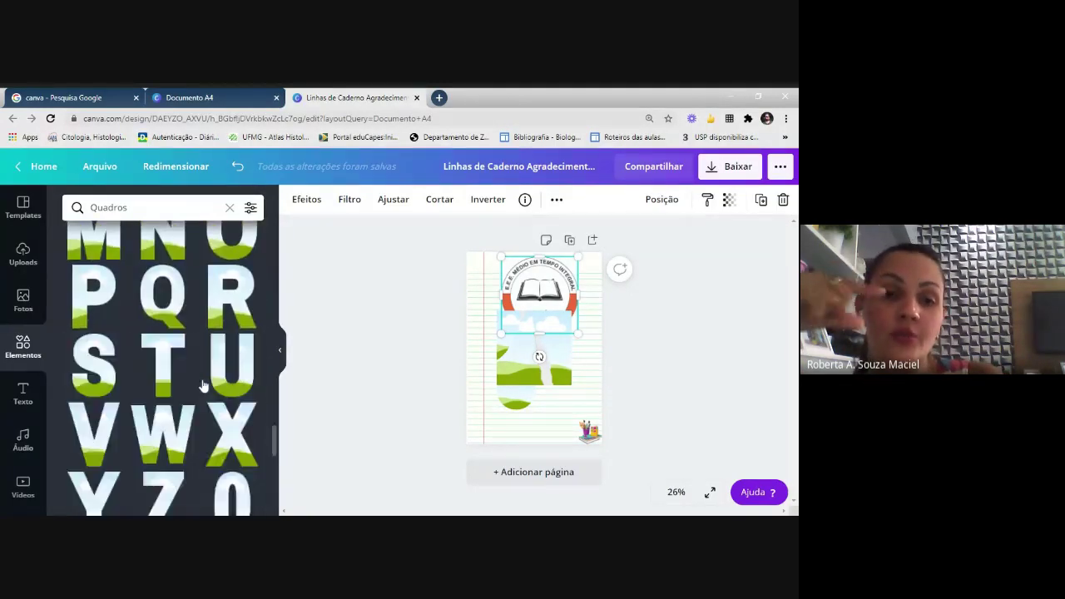
{"action": "scroll", "coordinate": [202, 385], "scroll_direction": "down", "scroll_amount": 10}
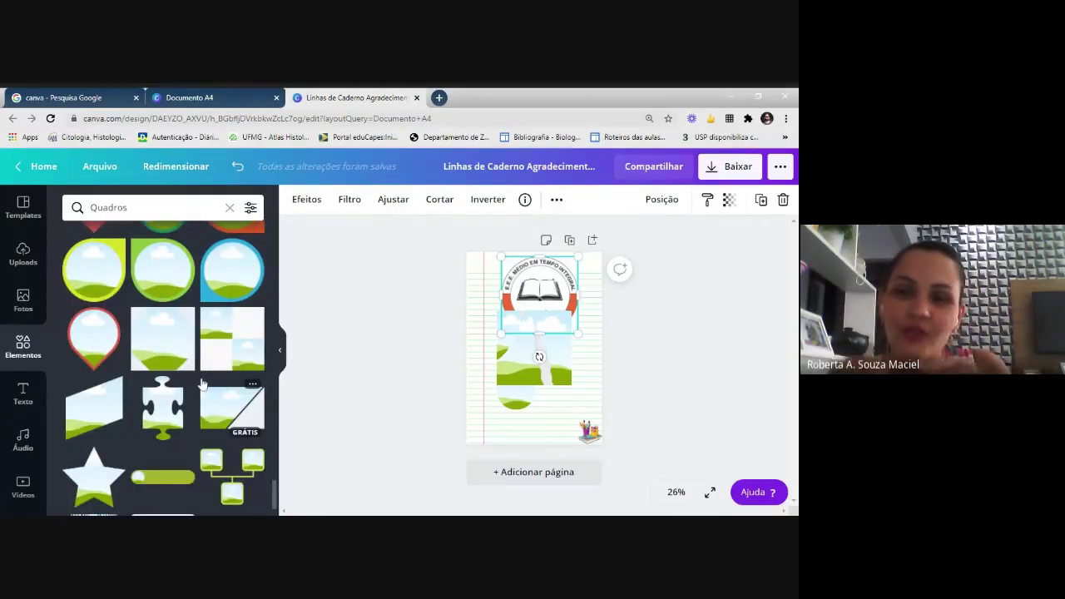
{"action": "scroll", "coordinate": [202, 385], "scroll_direction": "down", "scroll_amount": 1}
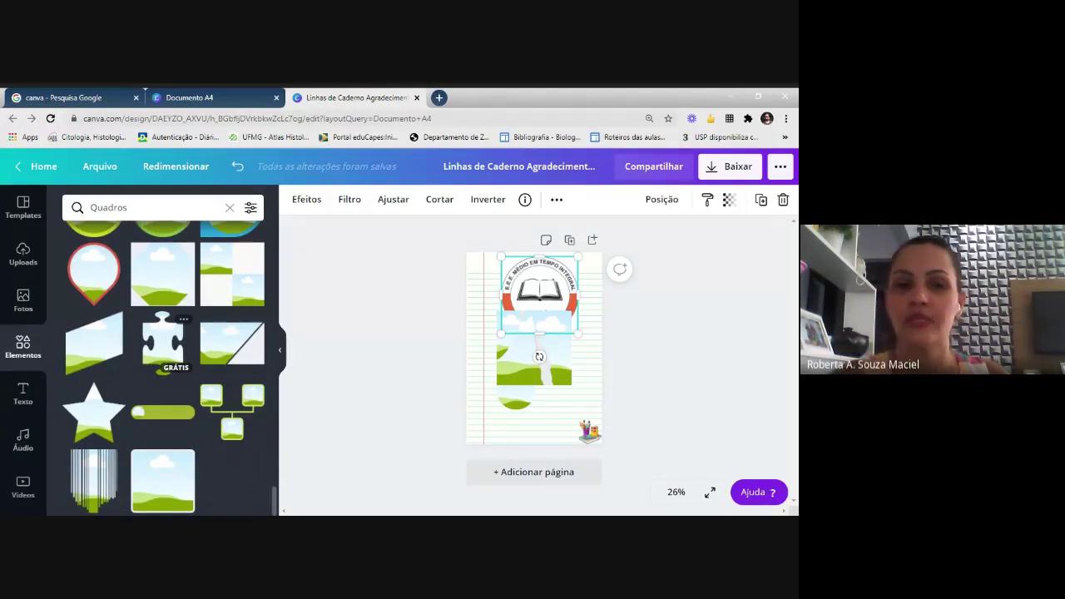
- Remove the torn-paper frame and place the logo in a small circular frame in the page's upper-right corner
{"action": "left_click", "coordinate": [514, 375]}
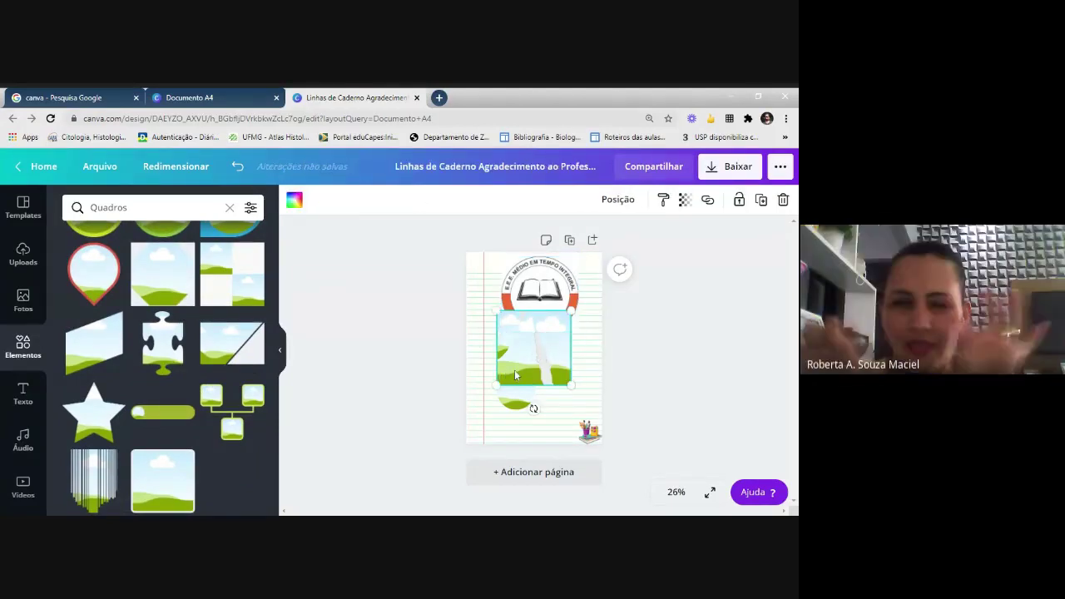
{"action": "left_click_drag", "start_coordinate": [546, 264], "coordinate": [586, 263]}
{"action": "double_click", "coordinate": [514, 370]}
{"action": "key", "text": "Escape"}
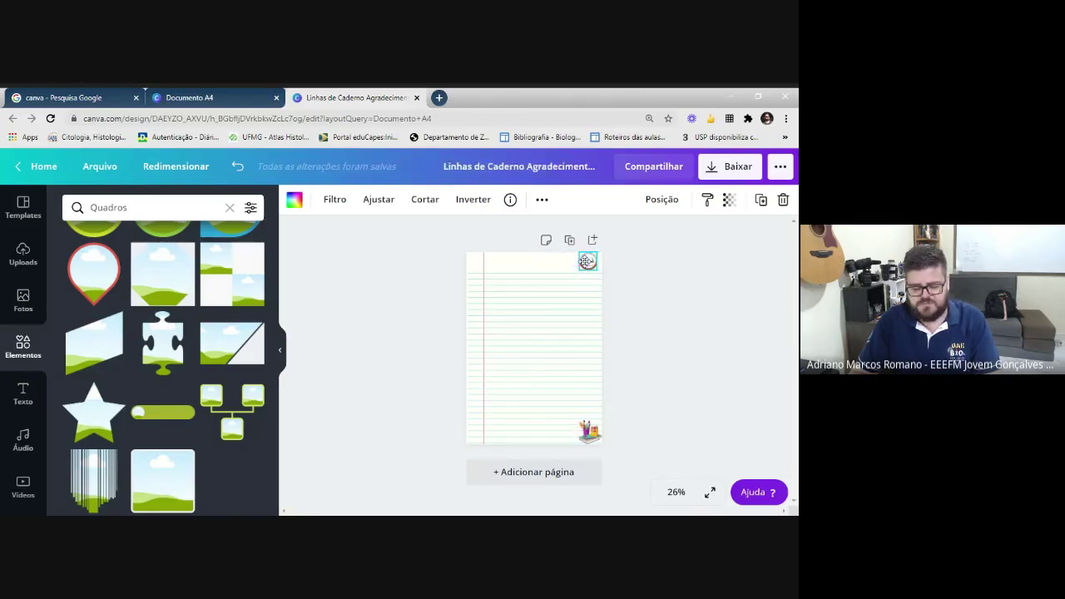
{"action": "left_click", "coordinate": [721, 345]}
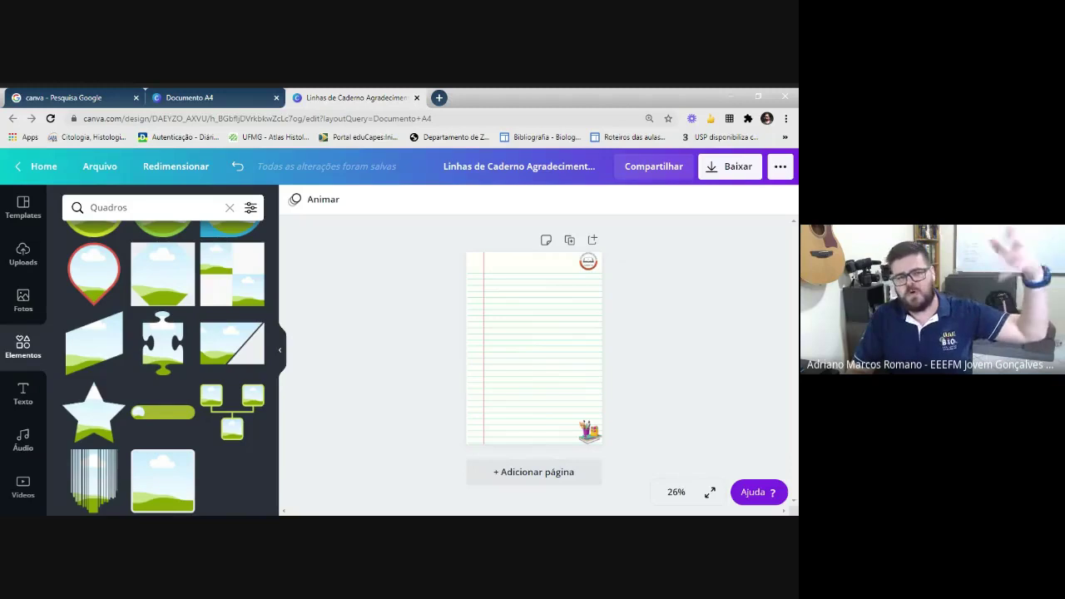
- Nudge the framed school logo slightly down from the page's upper edge and deselect it
{"action": "left_click", "coordinate": [588, 261]}
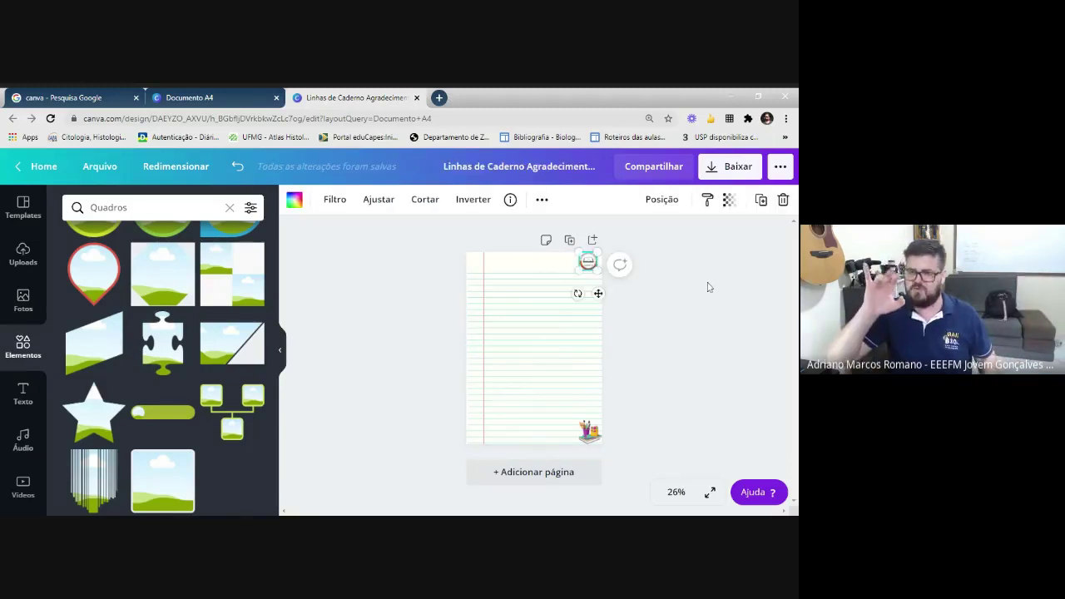
{"action": "key", "text": "Down"}
{"action": "key", "text": "Down"}
{"action": "key", "text": "Down"}
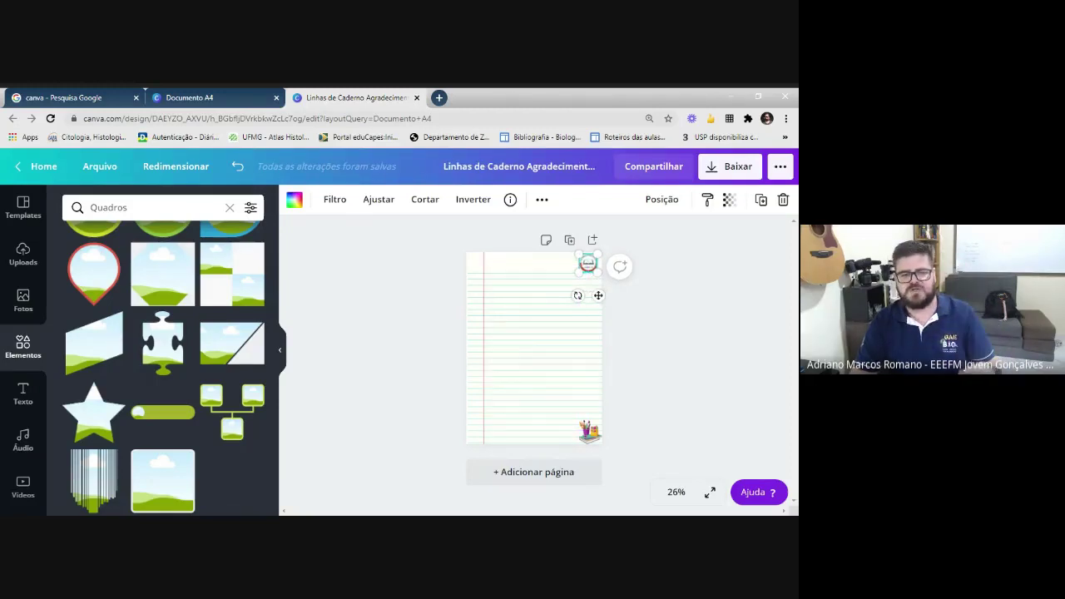
{"action": "left_click", "coordinate": [708, 288]}
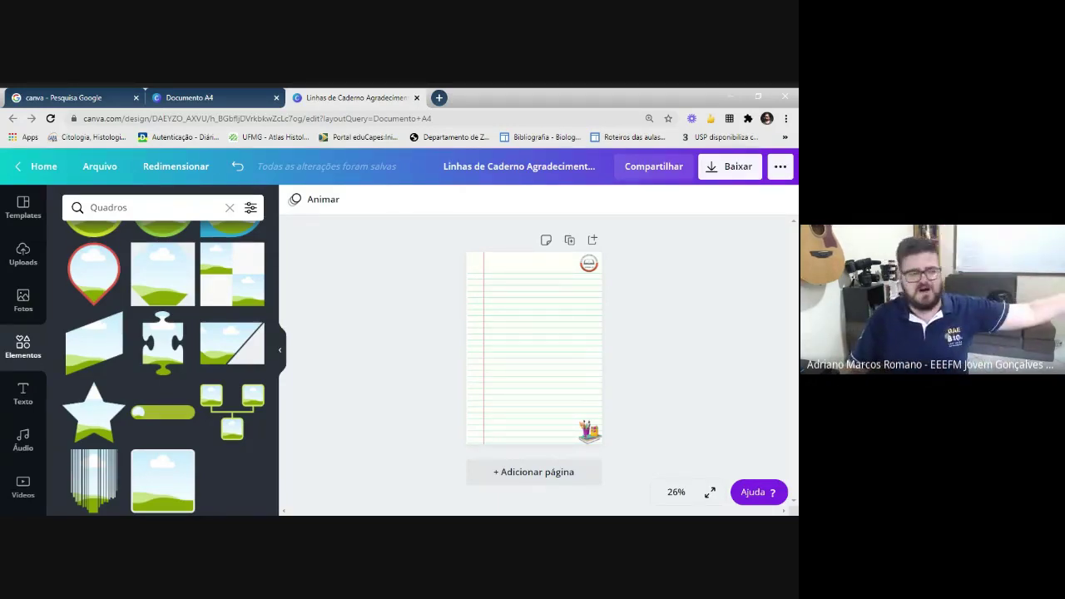
- Delete the school logo from the uploaded images
{"action": "left_click", "coordinate": [23, 254]}
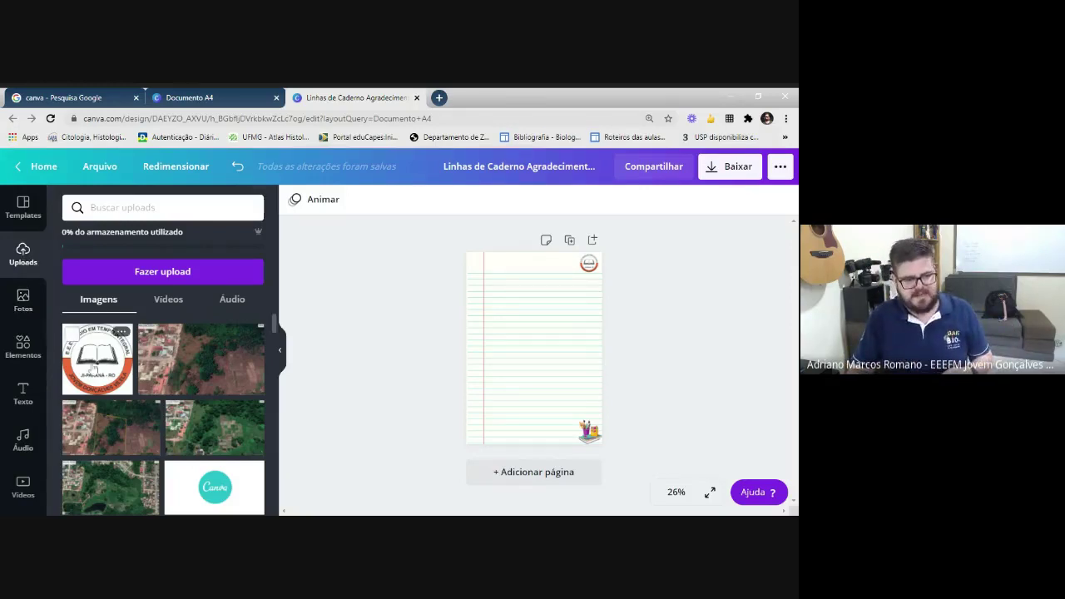
{"action": "left_click", "coordinate": [72, 334]}
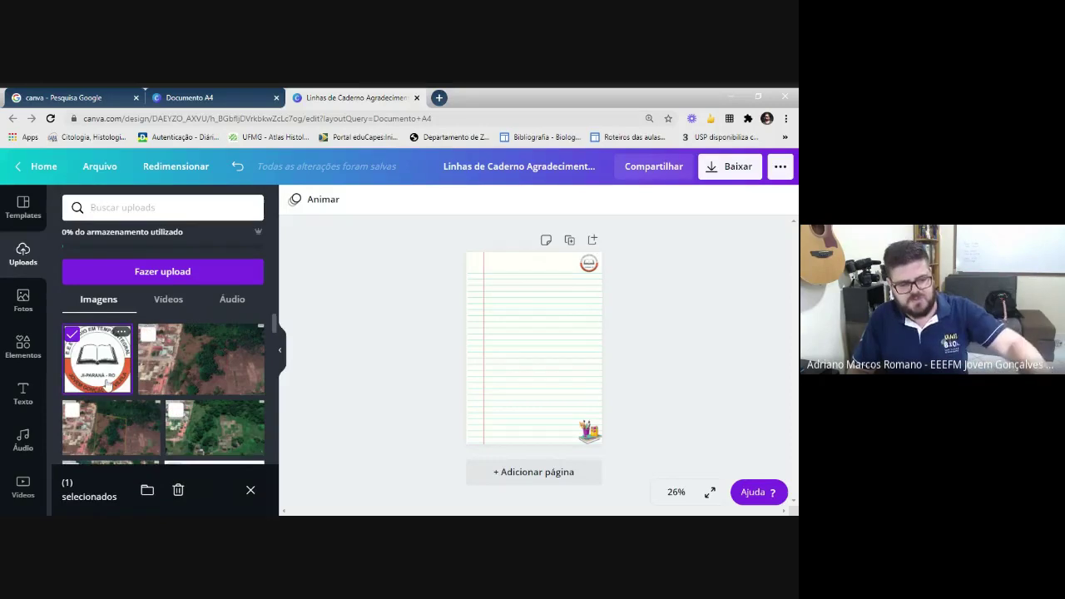
{"action": "left_click", "coordinate": [177, 490]}
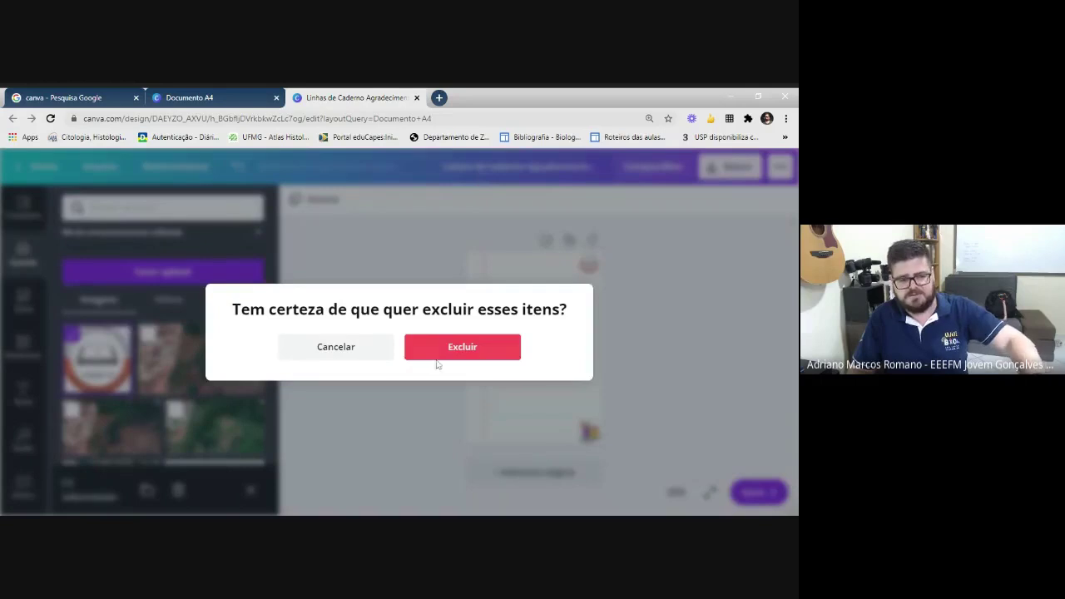
{"action": "left_click", "coordinate": [436, 351]}
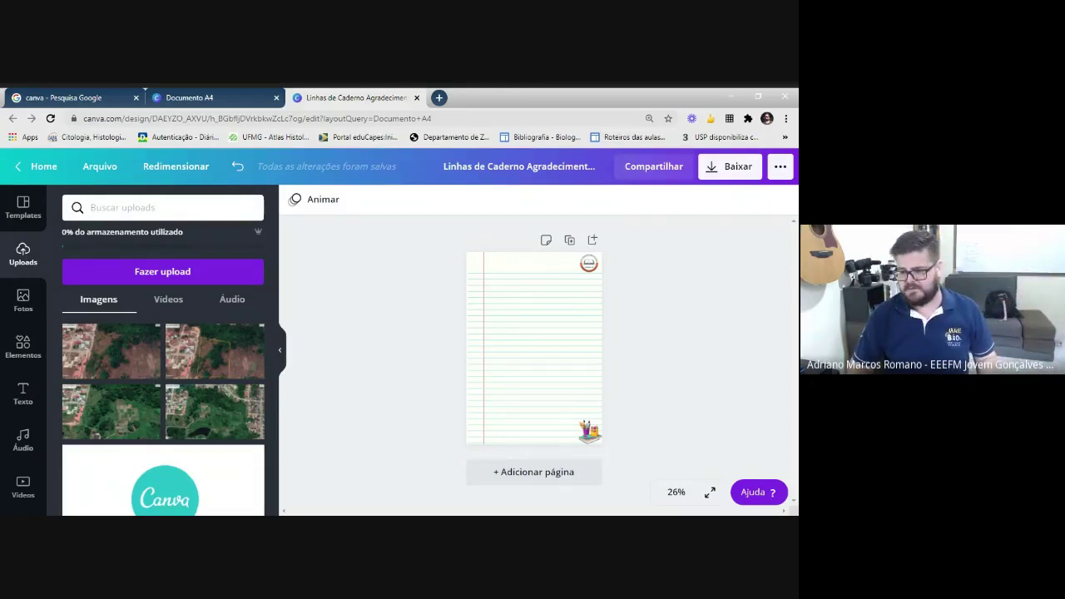
- Search Google for "redação nota mill" in a new browser tab and show the image results
{"action": "left_click", "coordinate": [438, 98]}
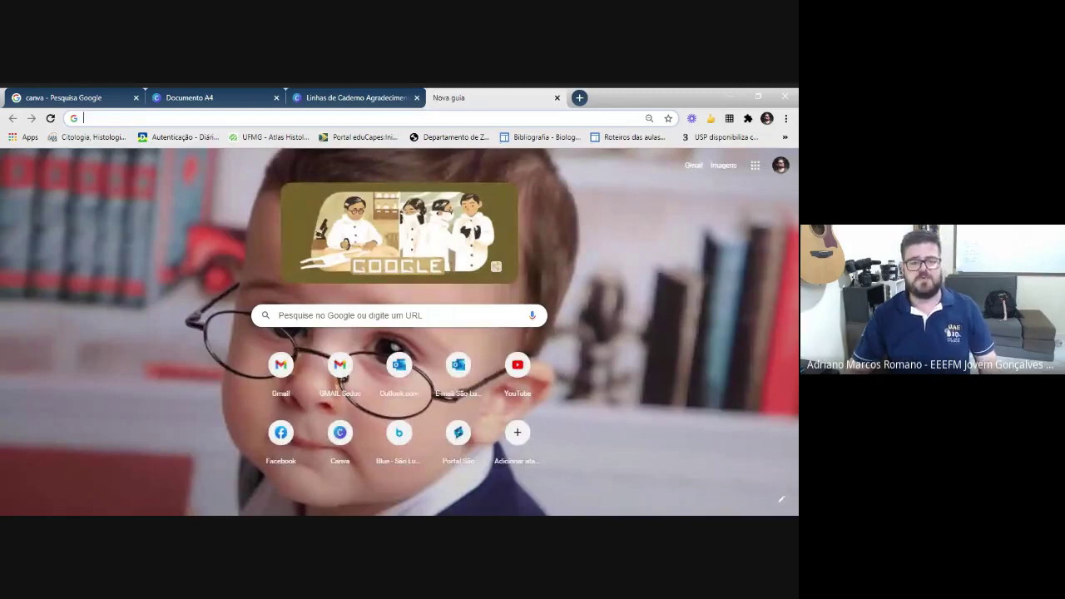
{"action": "left_click", "coordinate": [497, 118]}
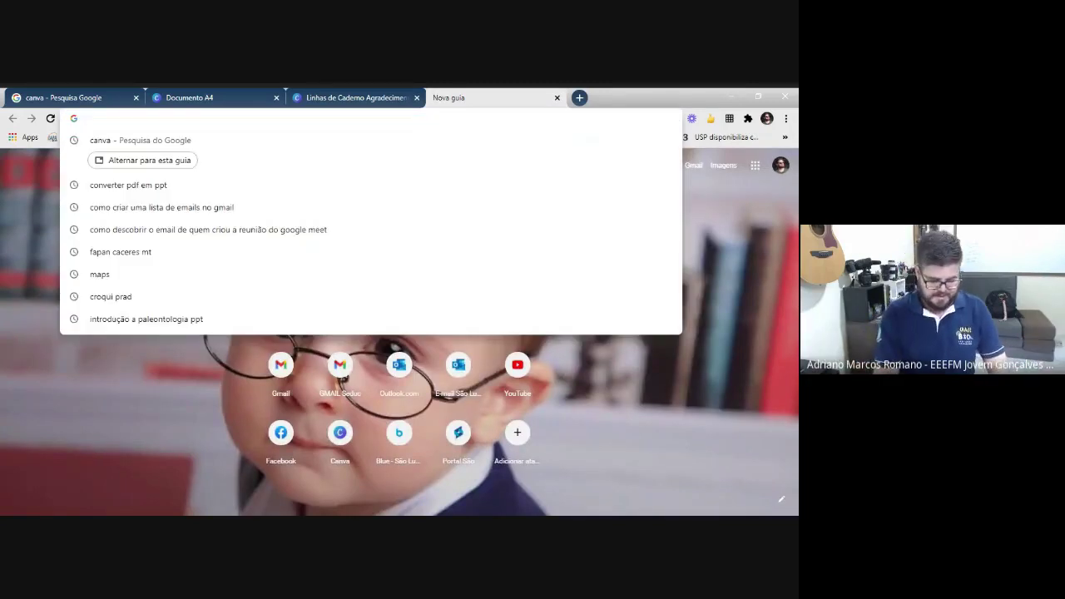
{"action": "type", "text": "redação nota"}
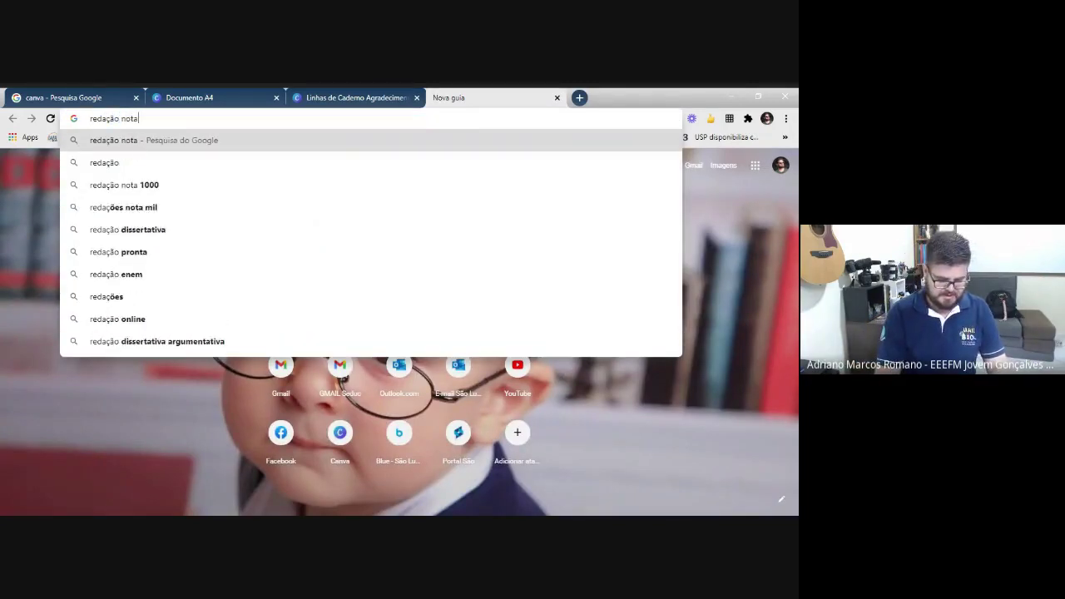
{"action": "type", "text": " mill"}
{"action": "key", "text": "Return"}
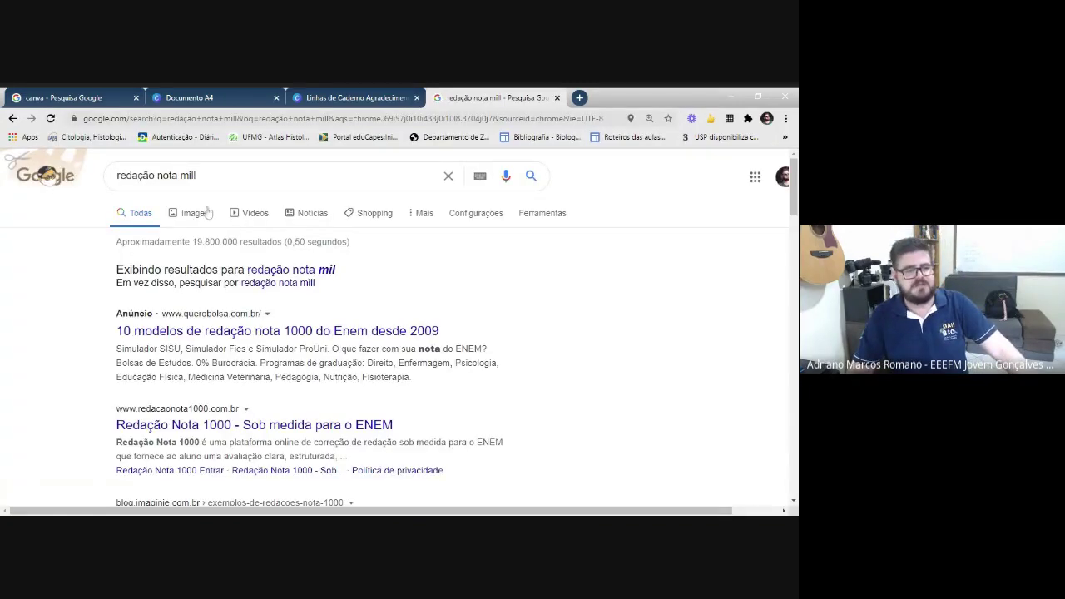
{"action": "left_click", "coordinate": [204, 213]}
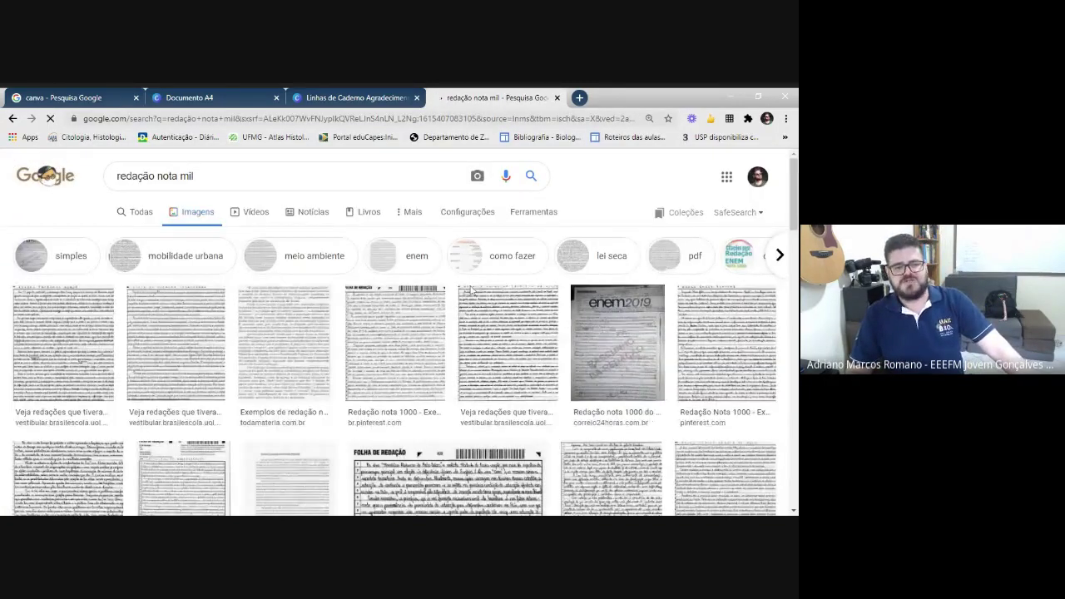
- Browse the essay images, follow the related search "enem" and open the ENEM 2020 logo image from JC Concursos
{"action": "scroll", "coordinate": [471, 291], "scroll_direction": "down", "scroll_amount": 10}
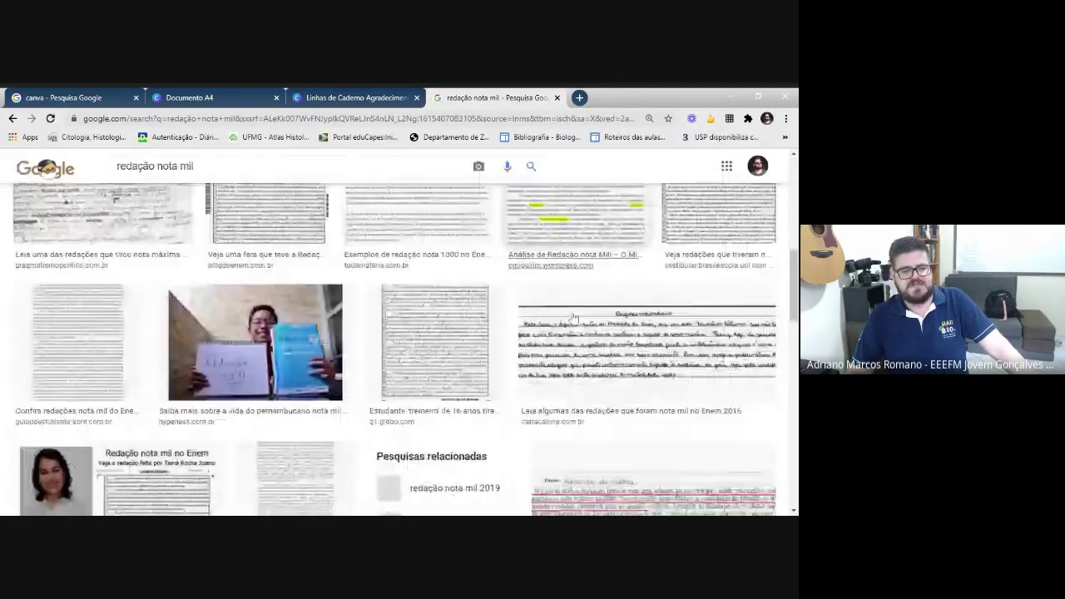
{"action": "scroll", "coordinate": [283, 307], "scroll_direction": "down", "scroll_amount": 1}
{"action": "scroll", "coordinate": [332, 324], "scroll_direction": "up", "scroll_amount": 1}
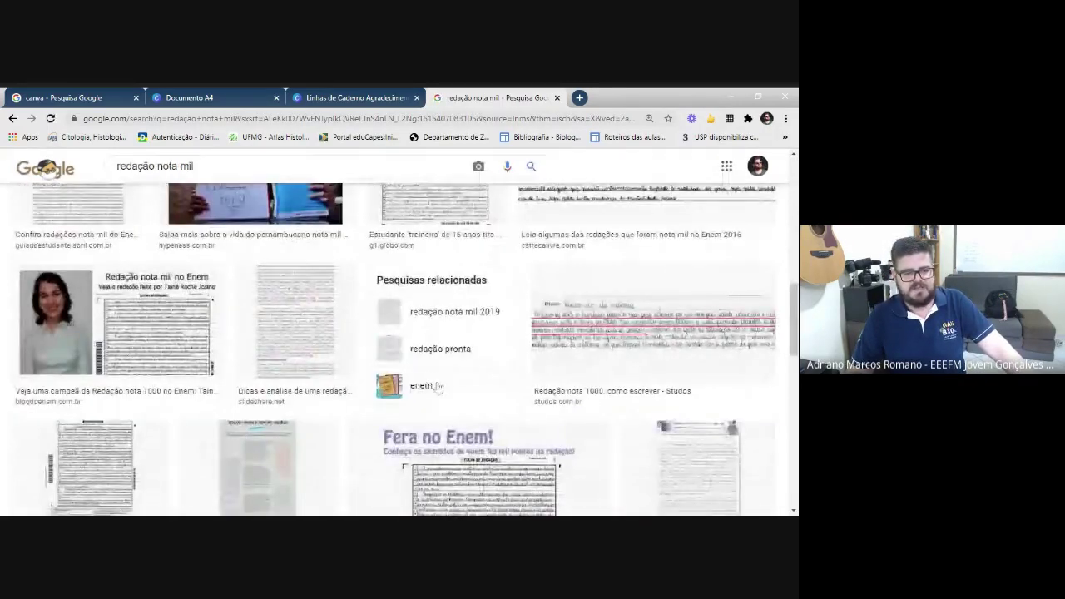
{"action": "left_click", "coordinate": [399, 385]}
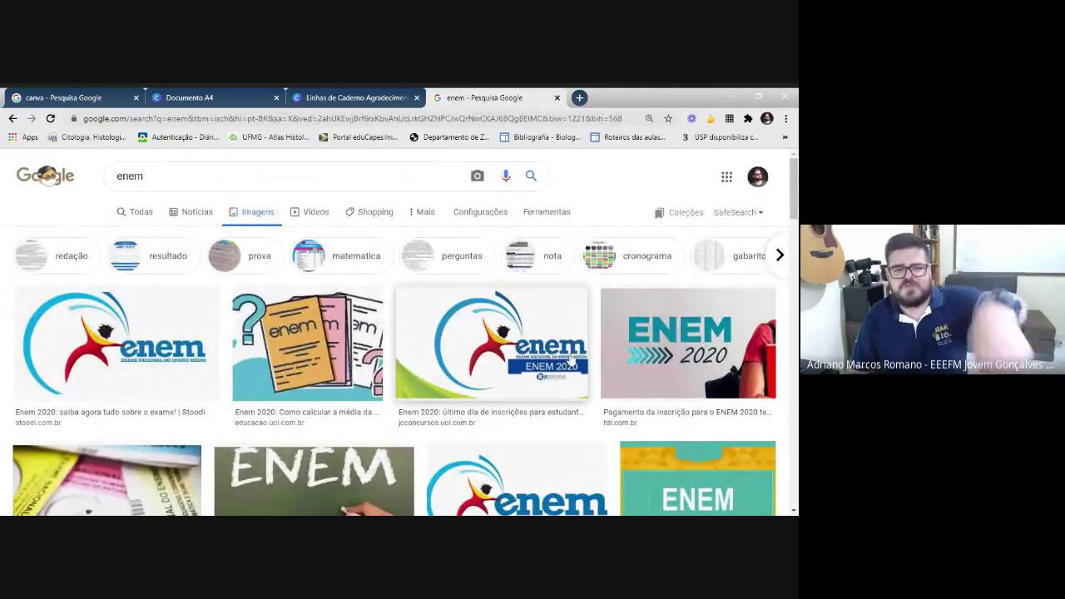
{"action": "left_click", "coordinate": [526, 356]}
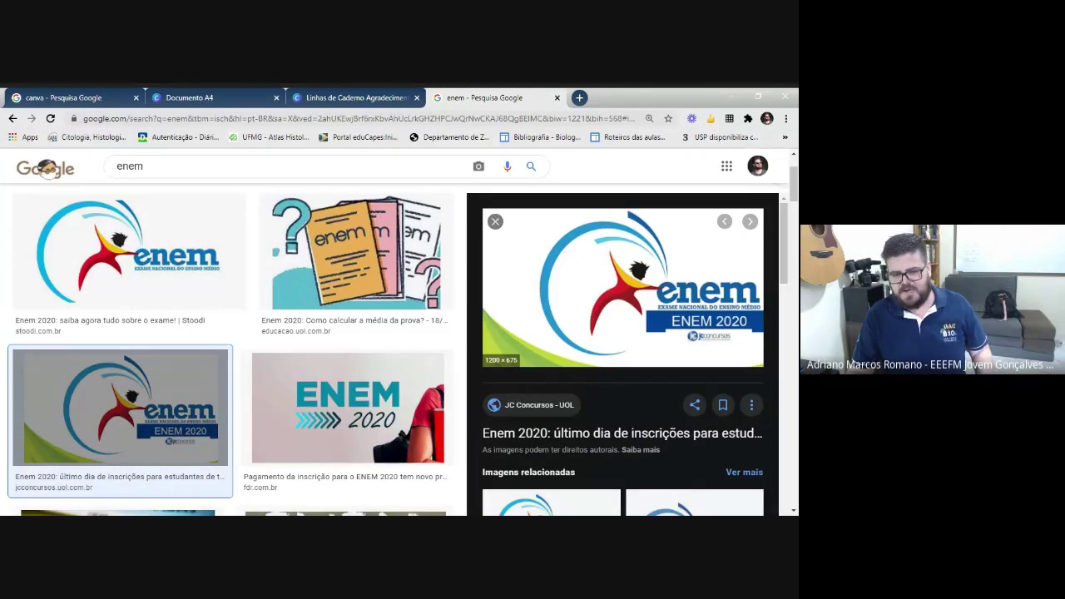
- Switch back to the Canva notebook design and paste the copied ENEM 2020 image onto the page
{"action": "left_click", "coordinate": [355, 98]}
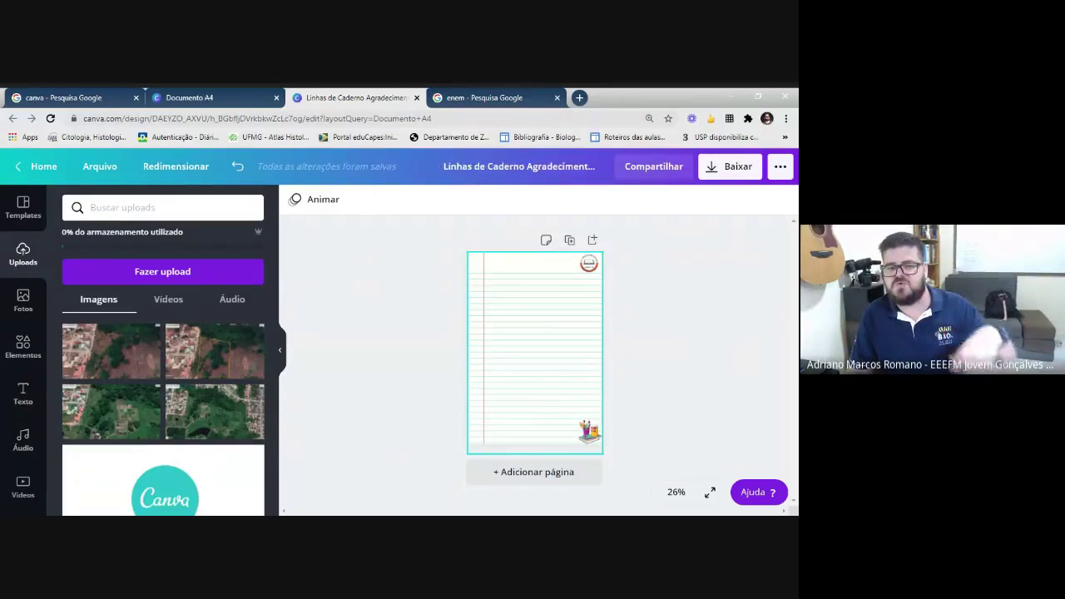
{"action": "key", "text": "ctrl+v"}
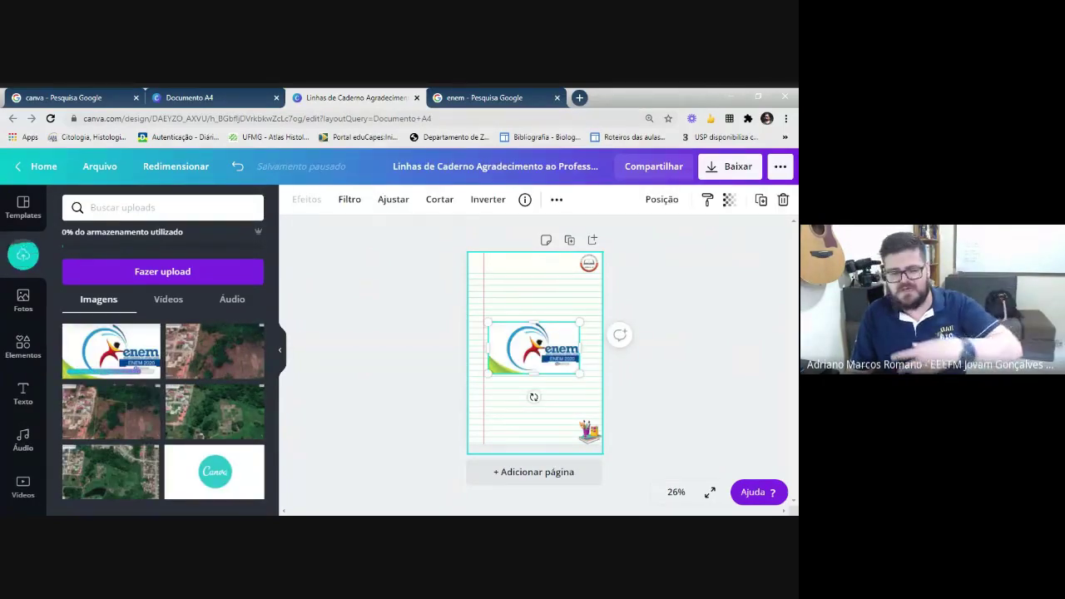
{"action": "left_click", "coordinate": [672, 366]}
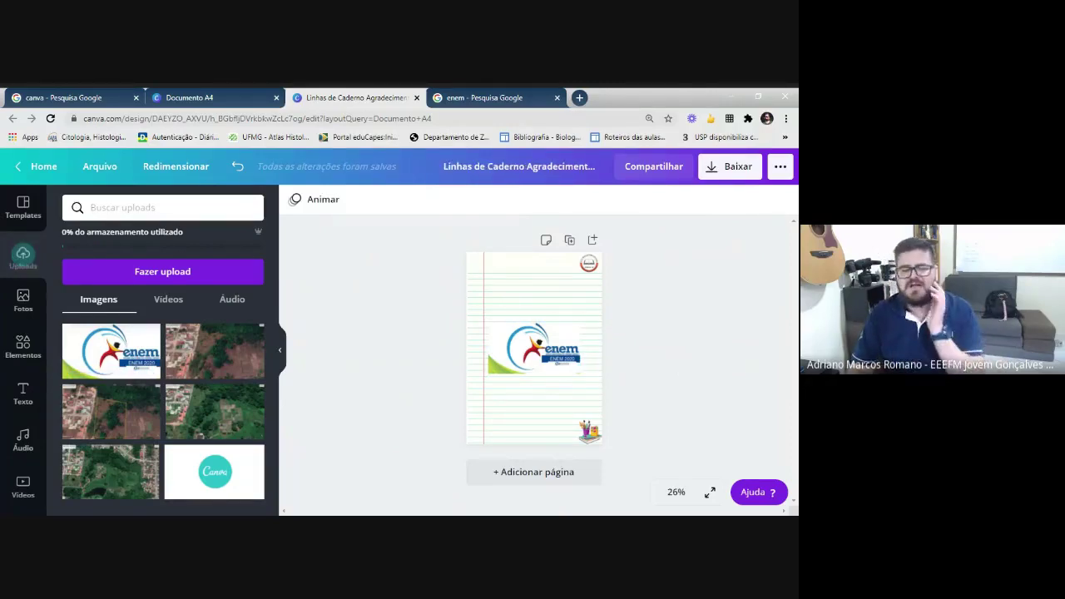
- Enlarge the ENEM 2020 image to about four fifths of the page width and place it in the upper half near the right edge
{"action": "left_click", "coordinate": [534, 347]}
{"action": "left_click_drag", "start_coordinate": [489, 322], "coordinate": [471, 314]}
{"action": "left_click_drag", "start_coordinate": [533, 340], "coordinate": [529, 321]}
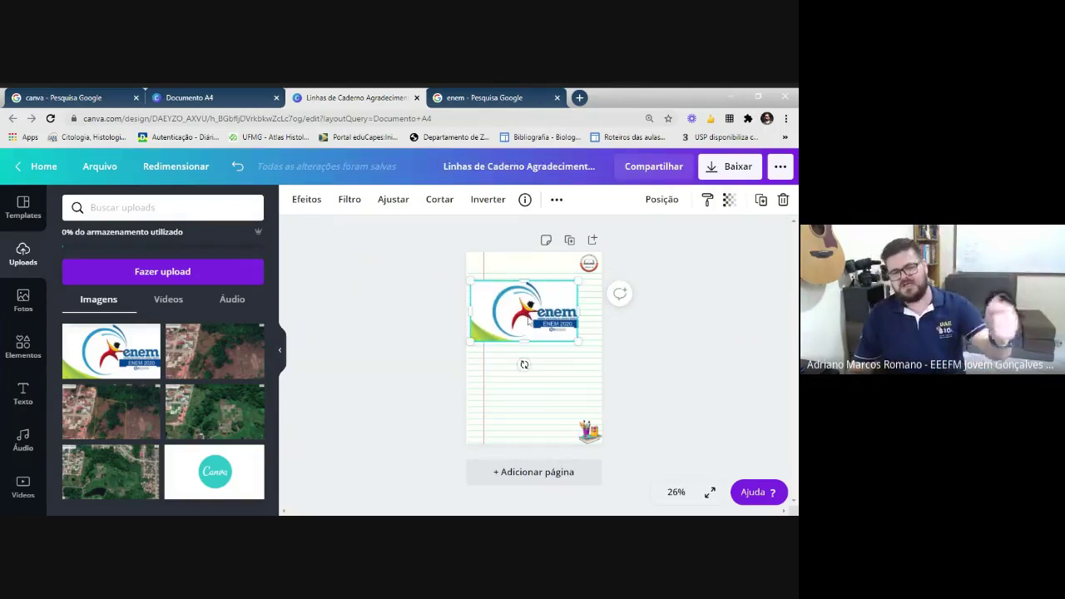
{"action": "left_click_drag", "start_coordinate": [527, 320], "coordinate": [547, 326]}
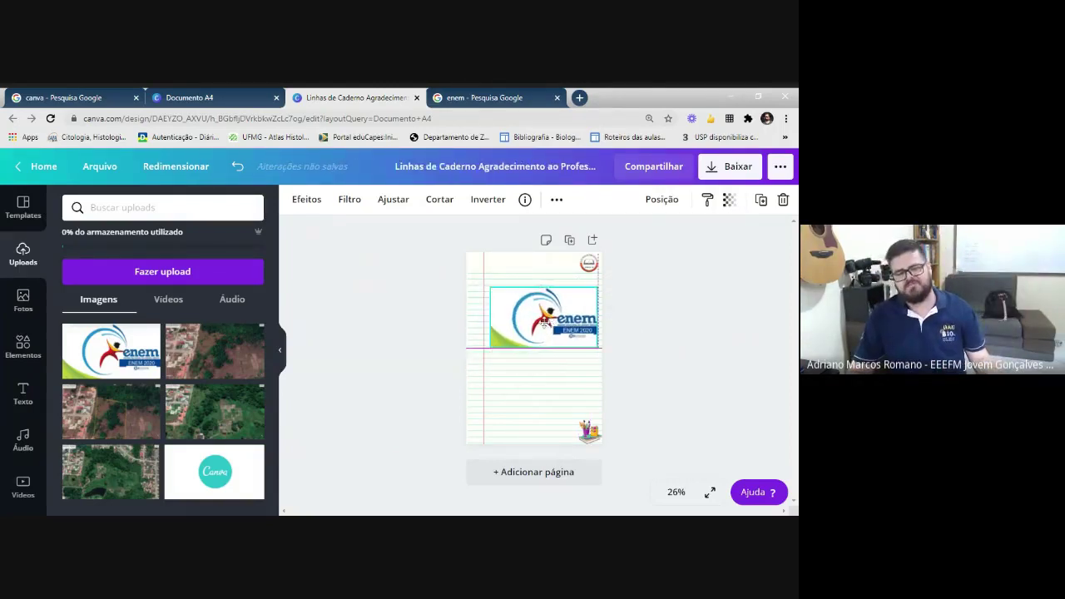
{"action": "left_click", "coordinate": [661, 314]}
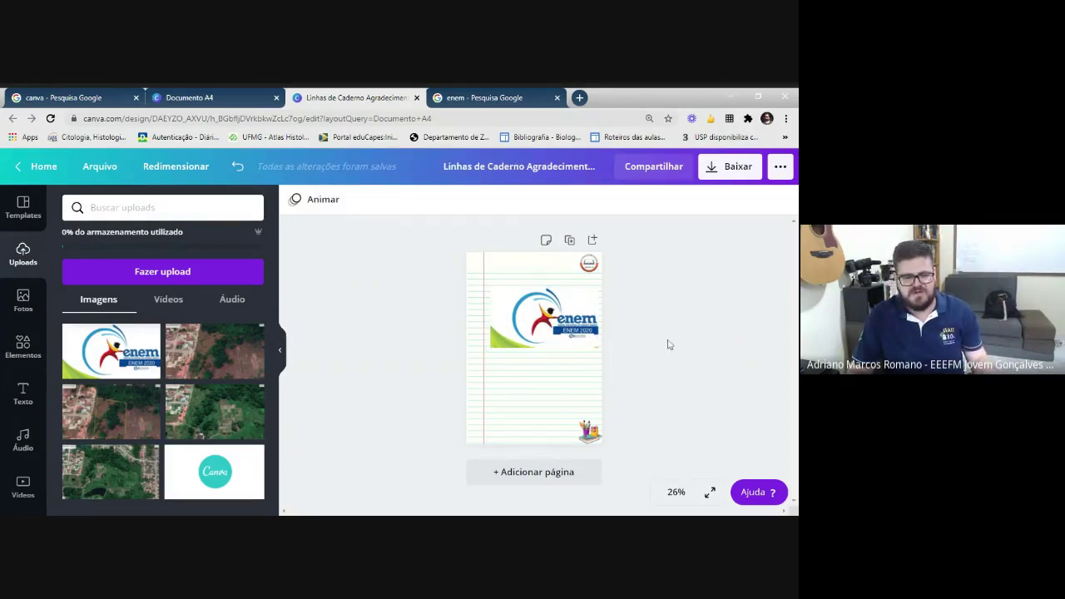
- Select the ENEM 2020 image on the page and open its image effects
{"action": "left_click", "coordinate": [542, 320]}
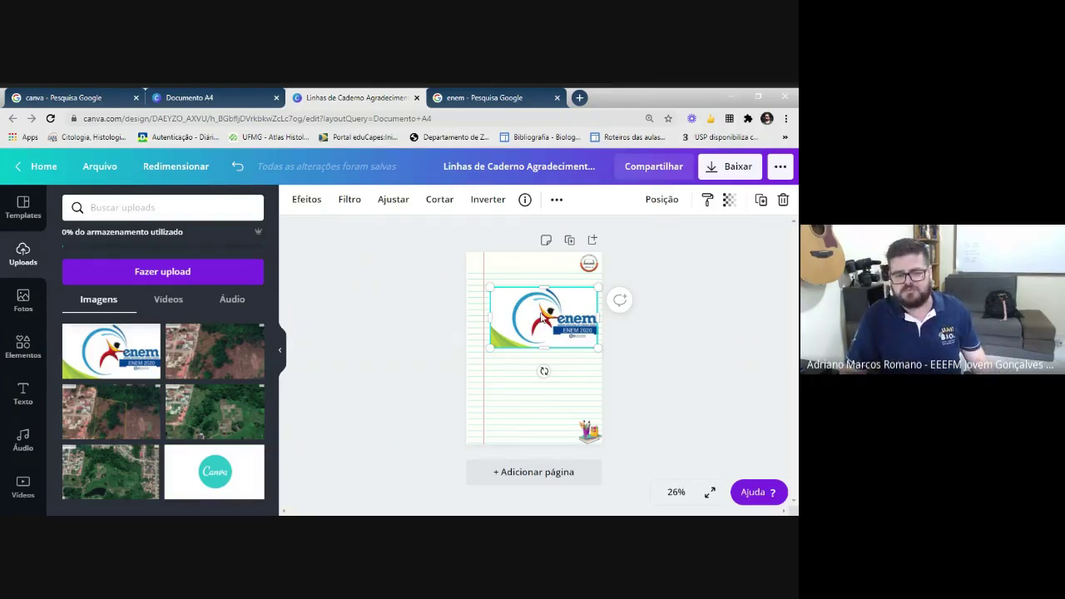
{"action": "left_click", "coordinate": [580, 399]}
{"action": "left_click", "coordinate": [568, 326]}
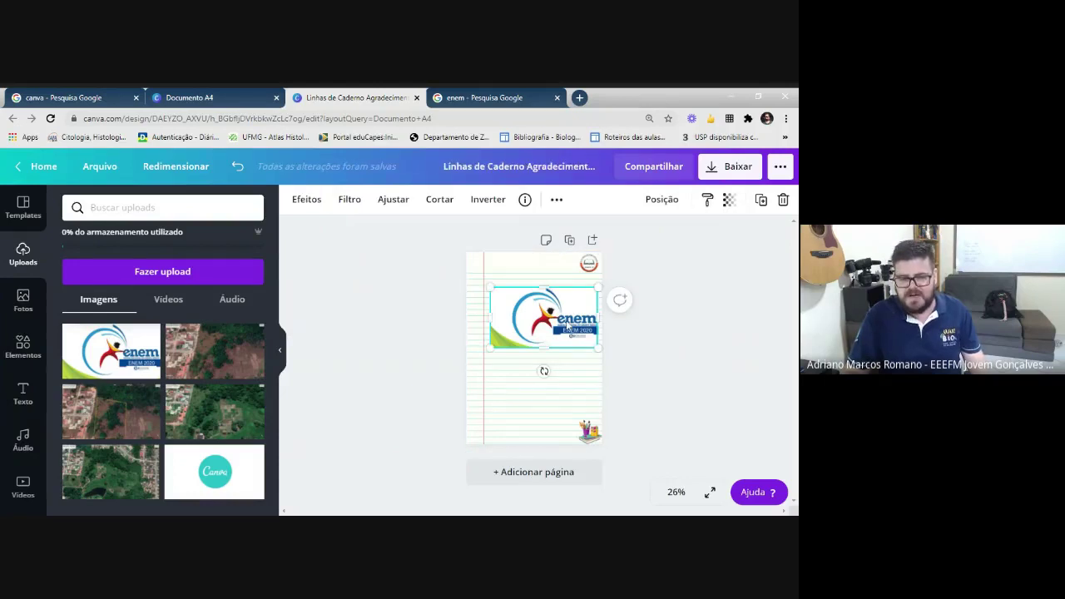
{"action": "left_click", "coordinate": [307, 207]}
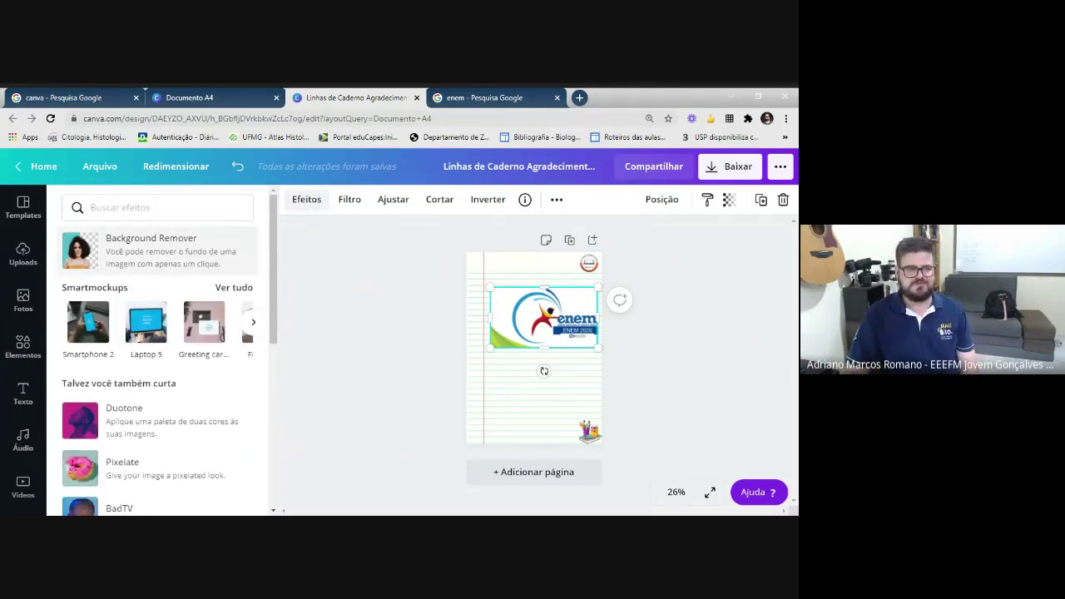
- Remove the background of the ENEM 2020 image with Background Remover and move the image slightly lower on the page
{"action": "left_click", "coordinate": [212, 264]}
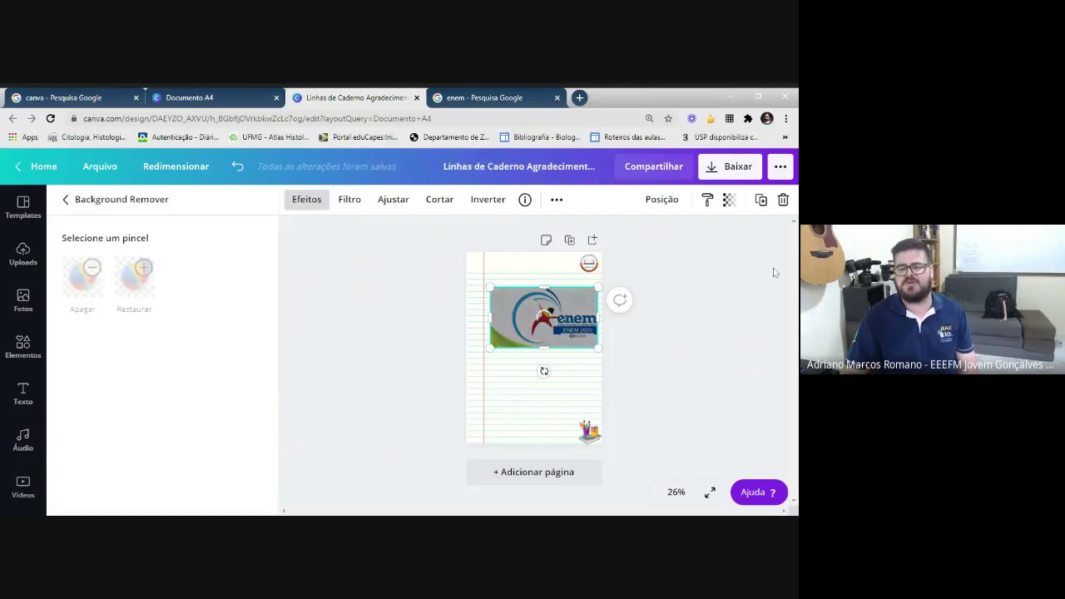
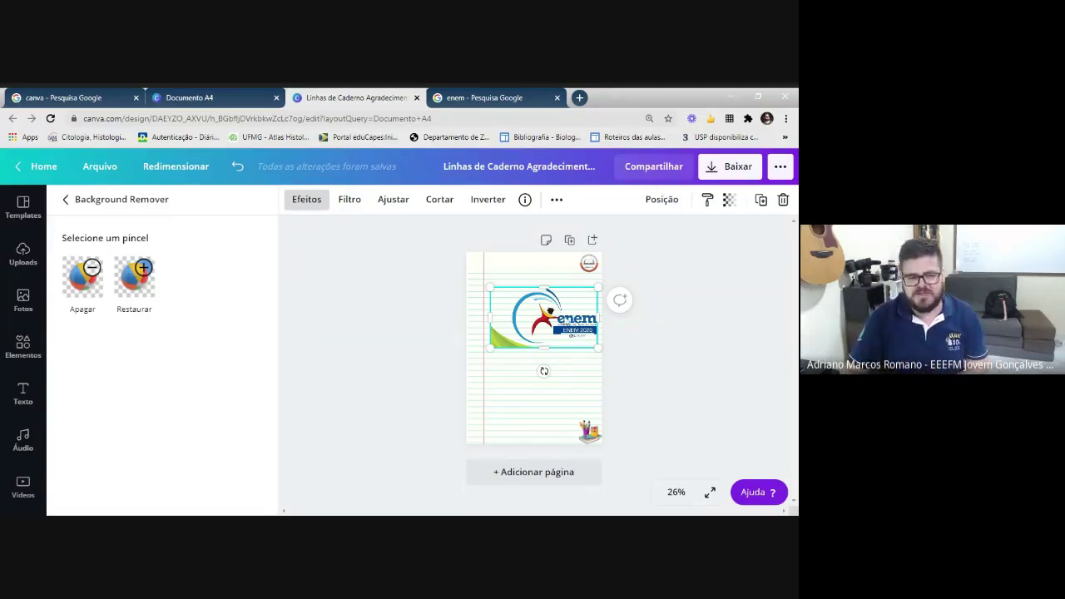
{"action": "left_click_drag", "start_coordinate": [543, 330], "coordinate": [542, 356]}
- Shift the ruled-lines graphic to the right, fill the page background with the document's red and move the ENEM image to the upper part
{"action": "left_click_drag", "start_coordinate": [521, 308], "coordinate": [575, 310]}
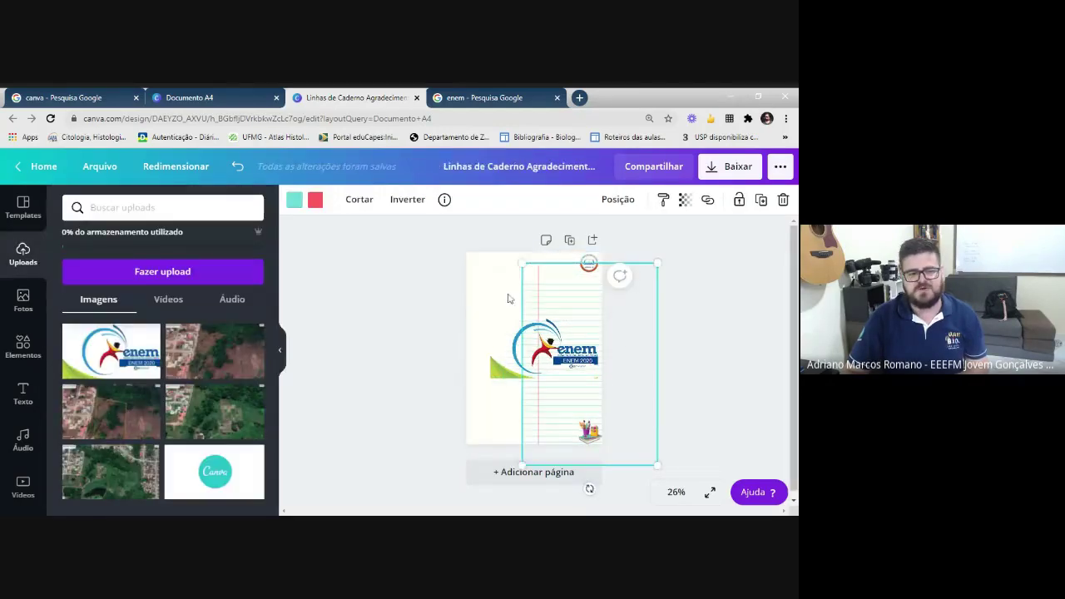
{"action": "left_click", "coordinate": [482, 290]}
{"action": "left_click", "coordinate": [295, 200]}
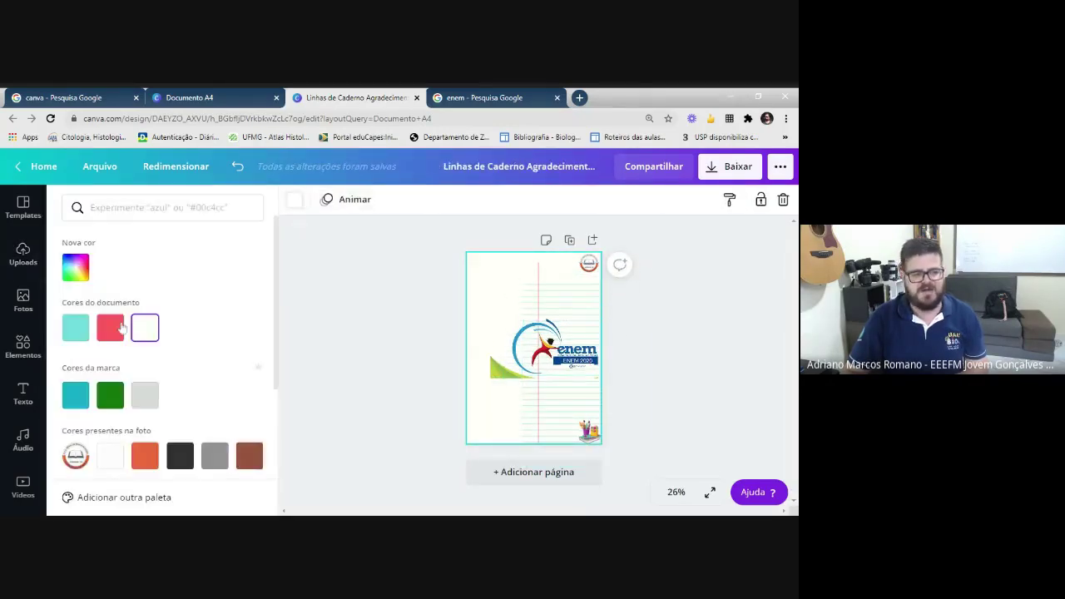
{"action": "left_click", "coordinate": [110, 327]}
{"action": "left_click_drag", "start_coordinate": [513, 359], "coordinate": [488, 301]}
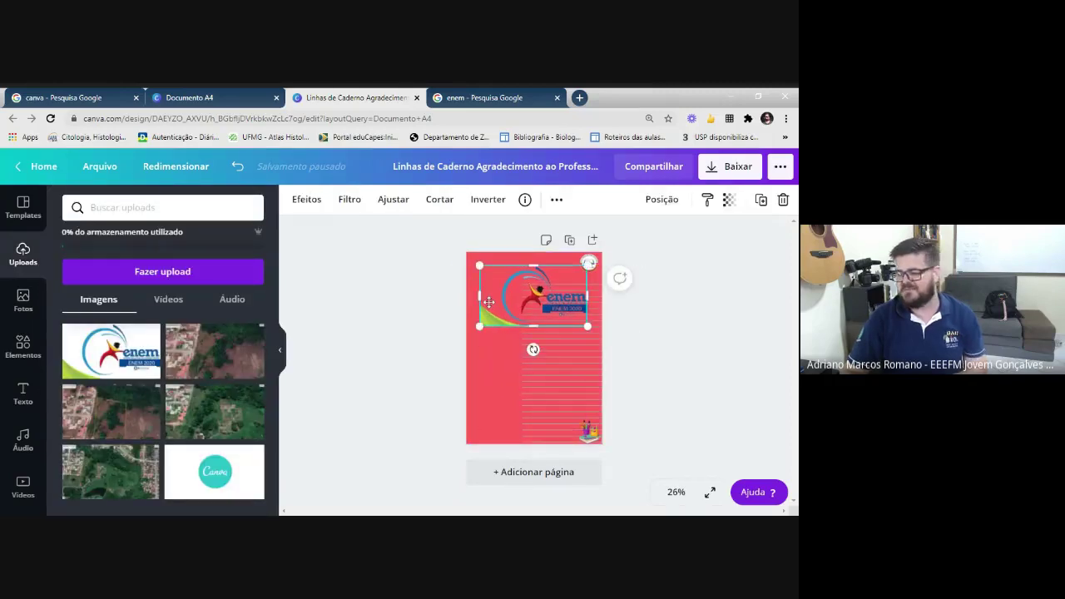
- Undo the ENEM image's move and the red background fill, and delete the ENEM image from the page
{"action": "key", "text": "ctrl+z"}
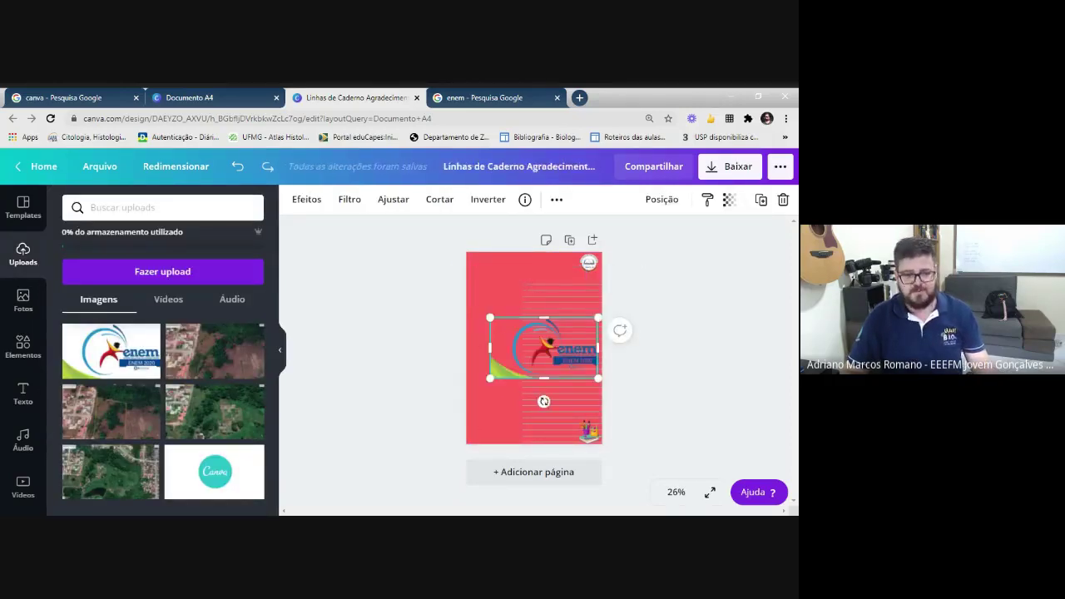
{"action": "key", "text": "ctrl+z"}
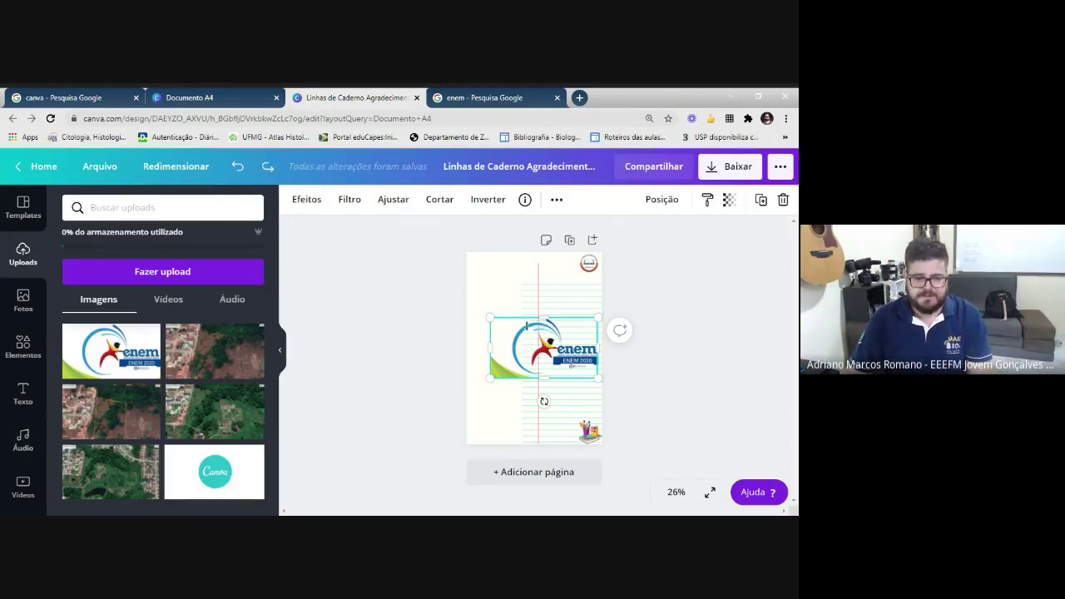
{"action": "key", "text": "Delete"}
- Move the ruled-lines graphic back over the page so that it covers the full page width from the top edge
{"action": "left_click_drag", "start_coordinate": [554, 345], "coordinate": [503, 327]}
{"action": "left_click_drag", "start_coordinate": [496, 325], "coordinate": [494, 323]}
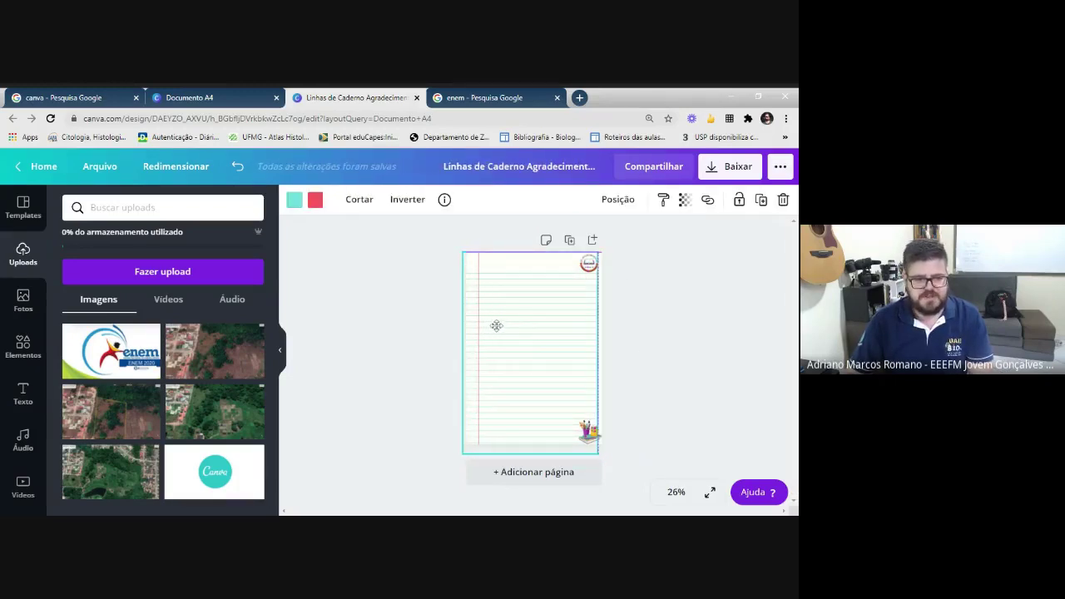
{"action": "left_click", "coordinate": [651, 328]}
{"action": "left_click", "coordinate": [544, 330]}
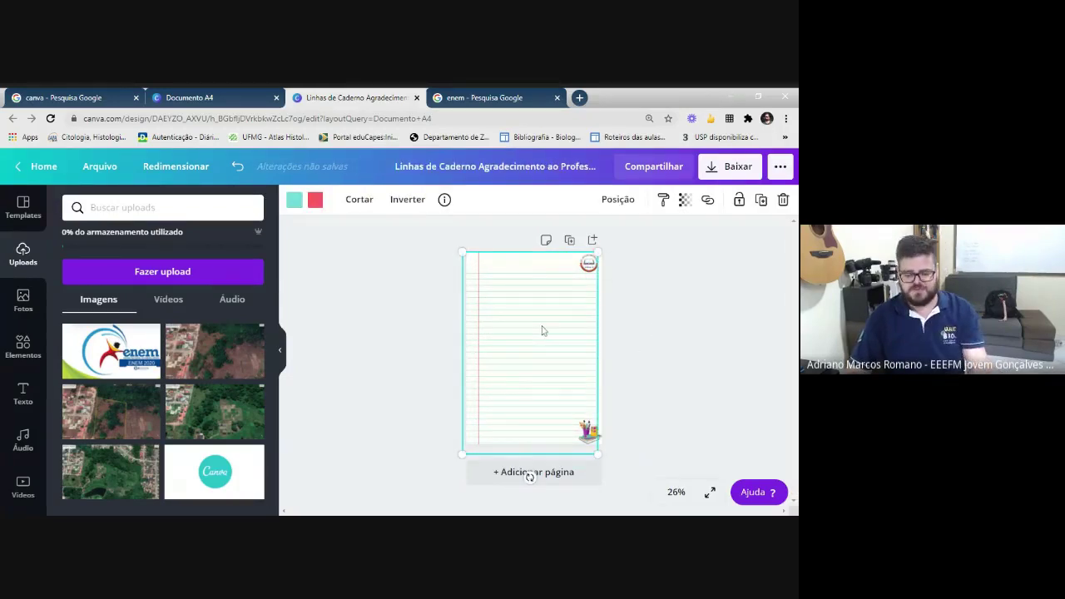
{"action": "left_click_drag", "start_coordinate": [541, 330], "coordinate": [544, 330]}
{"action": "left_click", "coordinate": [637, 325]}
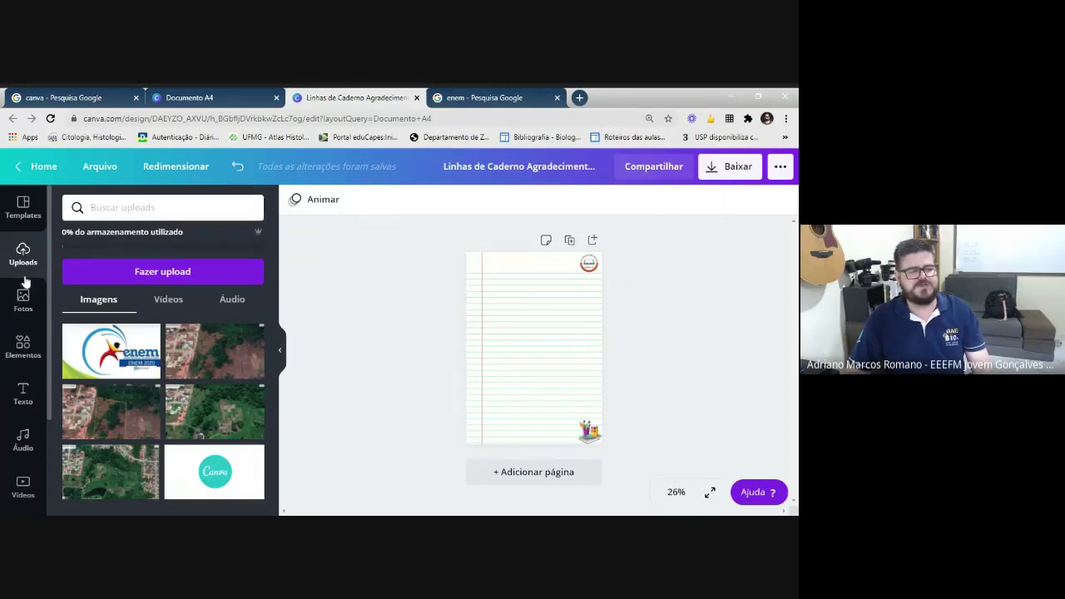
- Clear the "Quadros" element search, search the photo library for "natl" and browse the Christmas photos
{"action": "left_click", "coordinate": [22, 344]}
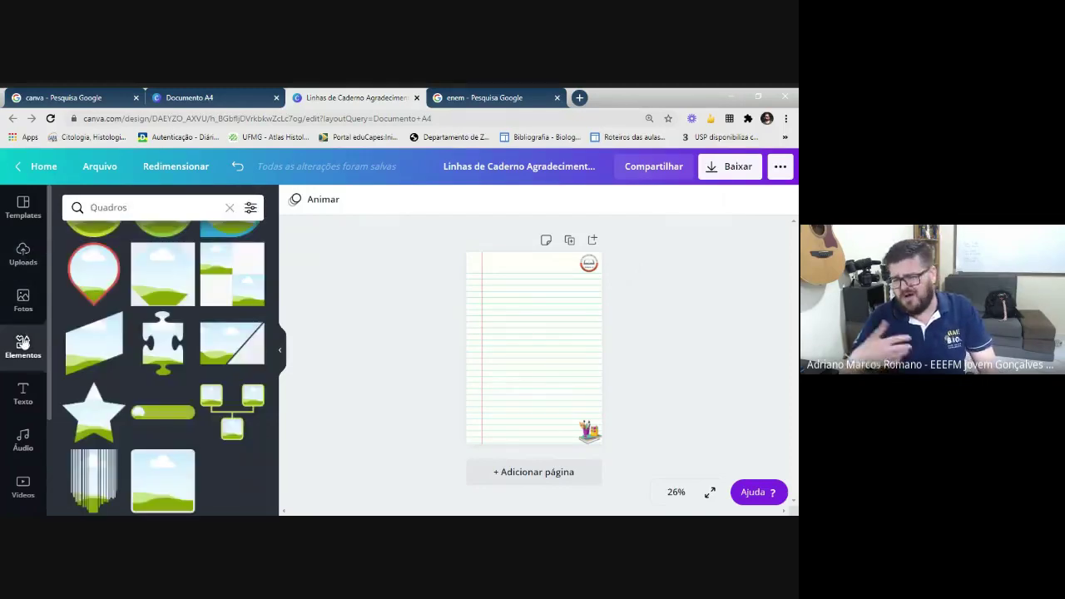
{"action": "left_click", "coordinate": [231, 208]}
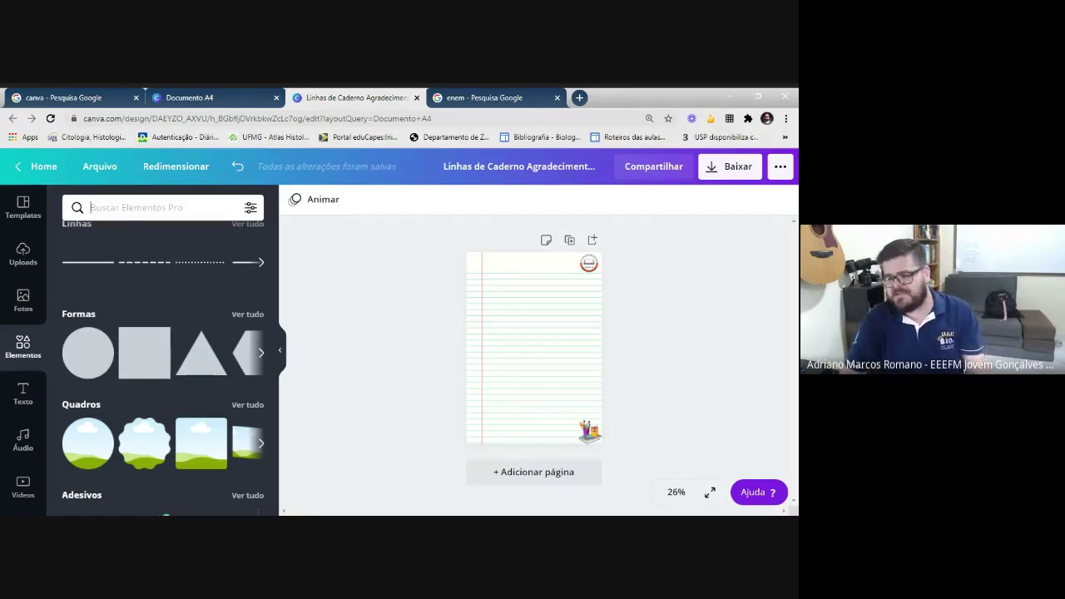
{"action": "left_click", "coordinate": [23, 301]}
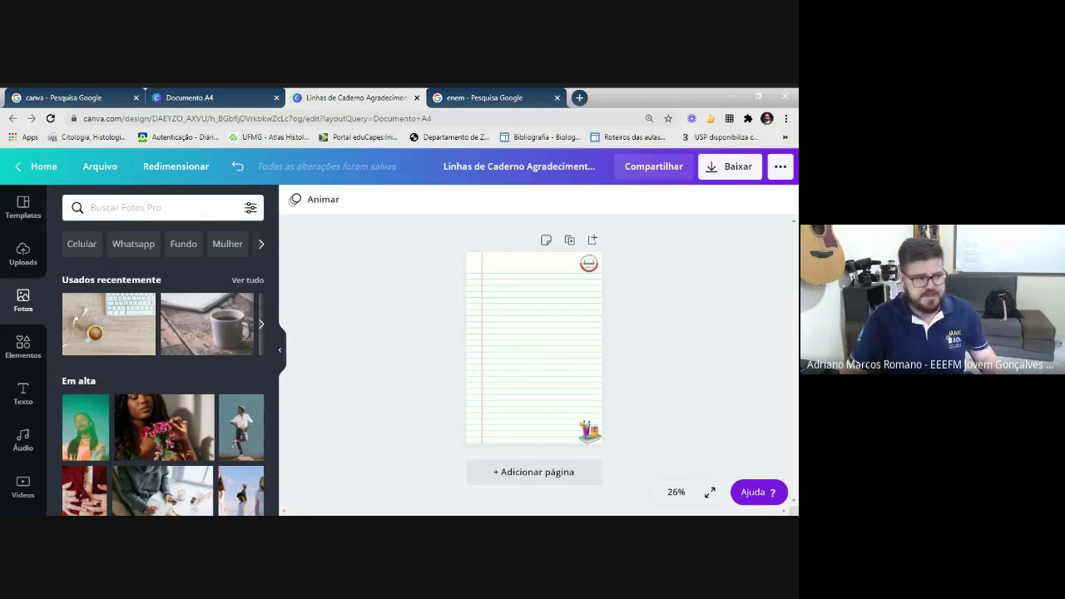
{"action": "left_click", "coordinate": [125, 207]}
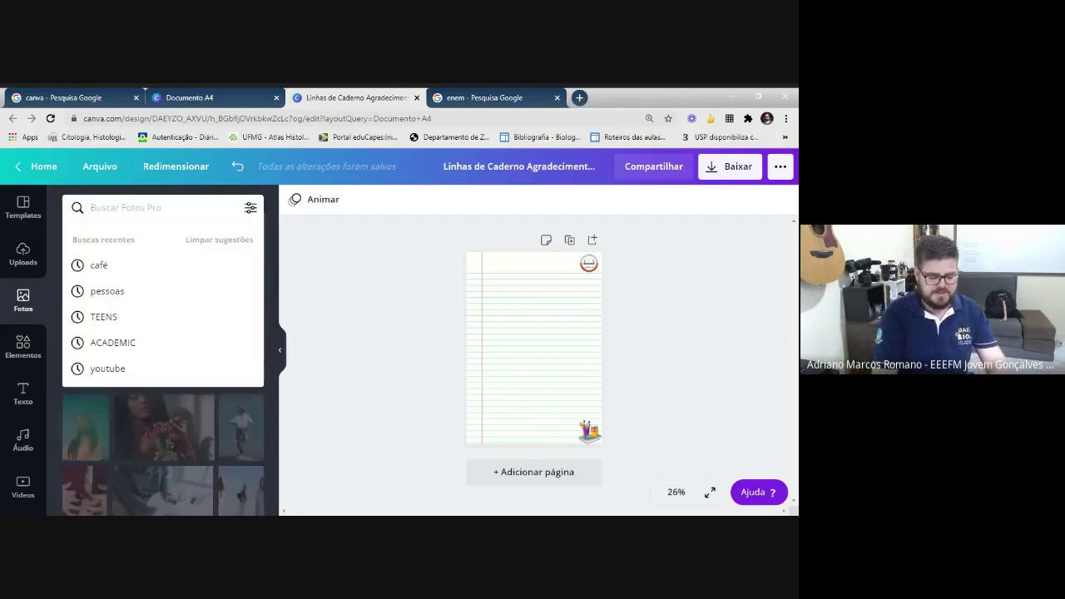
{"action": "type", "text": "natl"}
{"action": "key", "text": "Return"}
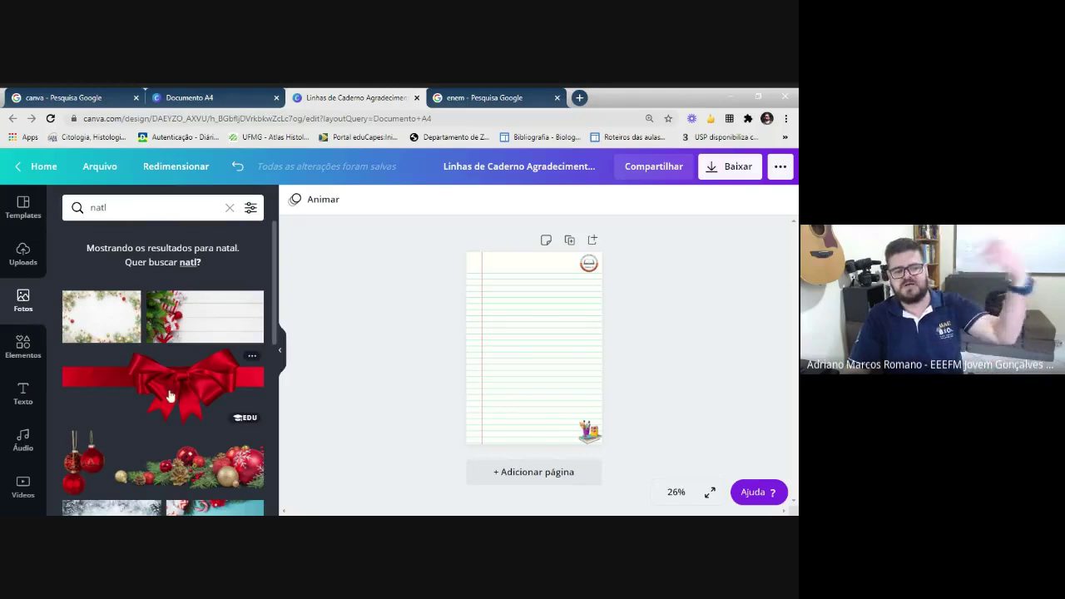
{"action": "scroll", "coordinate": [155, 345], "scroll_direction": "down", "scroll_amount": 2}
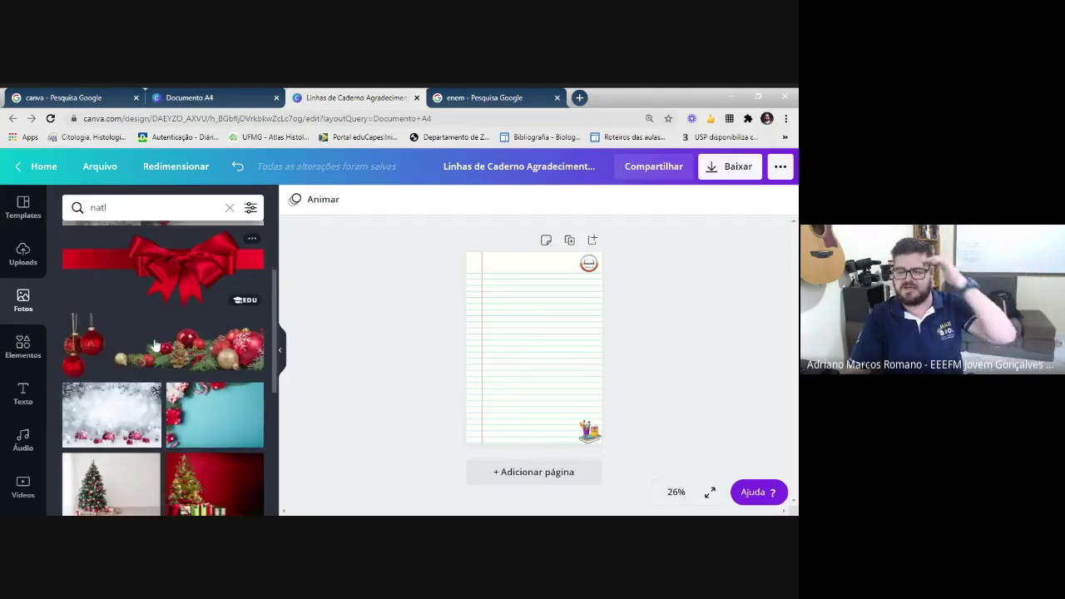
{"action": "scroll", "coordinate": [154, 344], "scroll_direction": "down", "scroll_amount": 4}
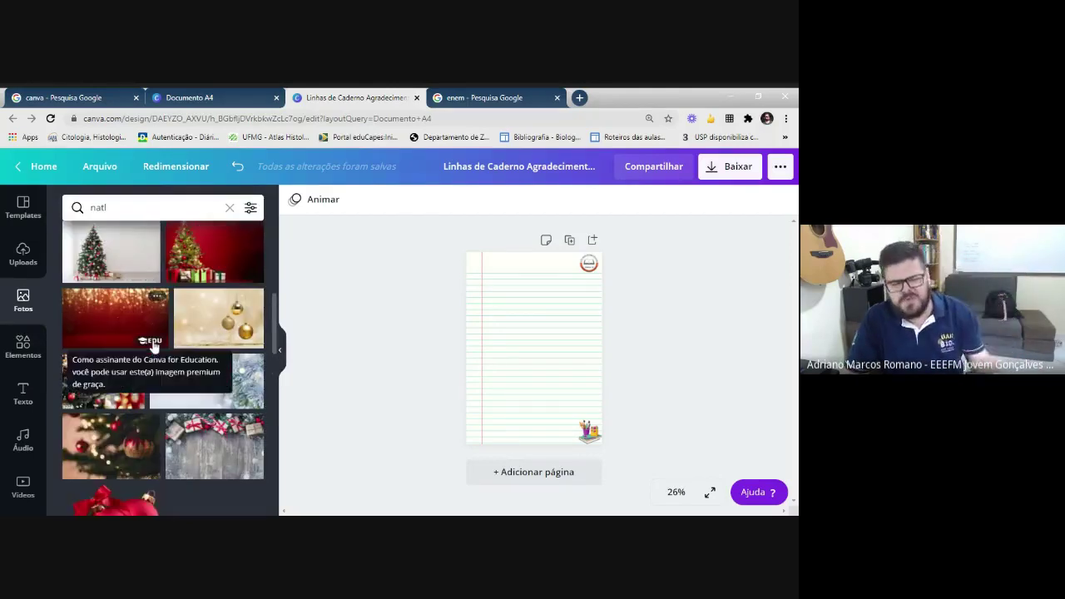
- Search the photo library for "história" and browse the photos
{"action": "left_click", "coordinate": [229, 207]}
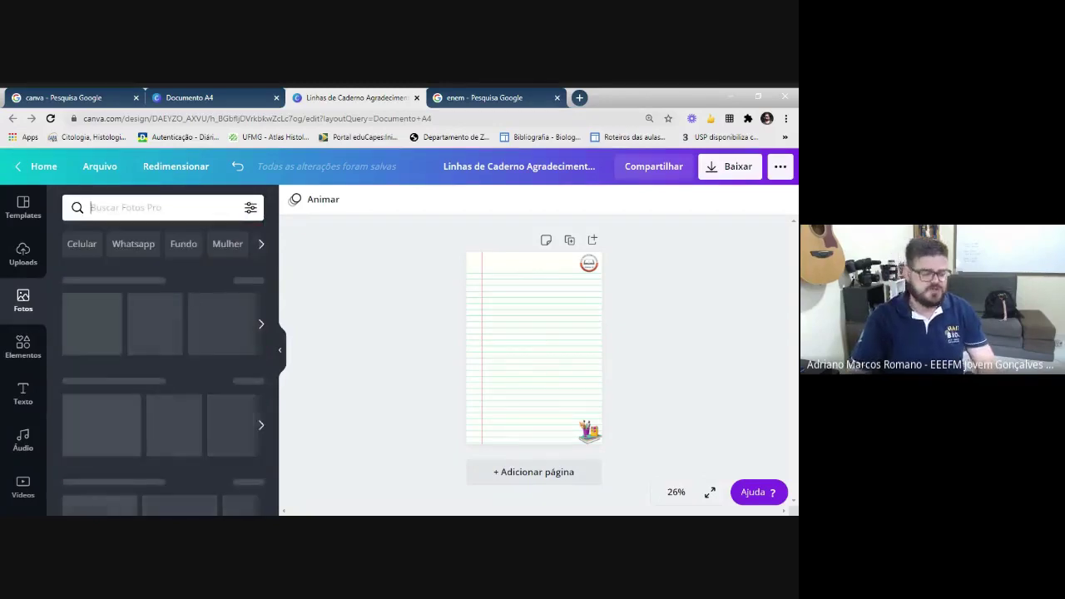
{"action": "type", "text": "história"}
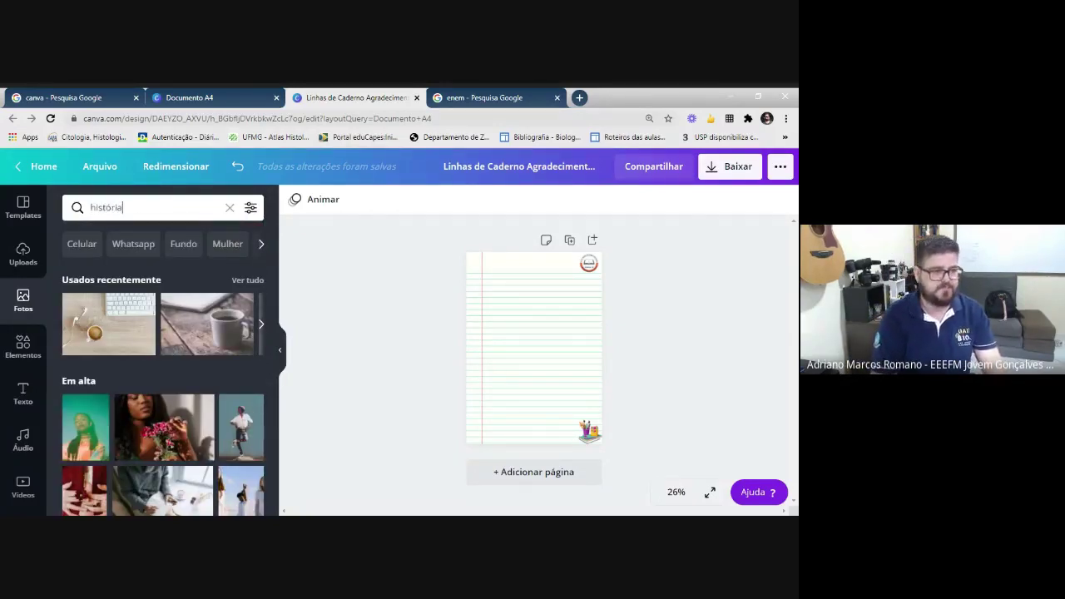
{"action": "key", "text": "Return"}
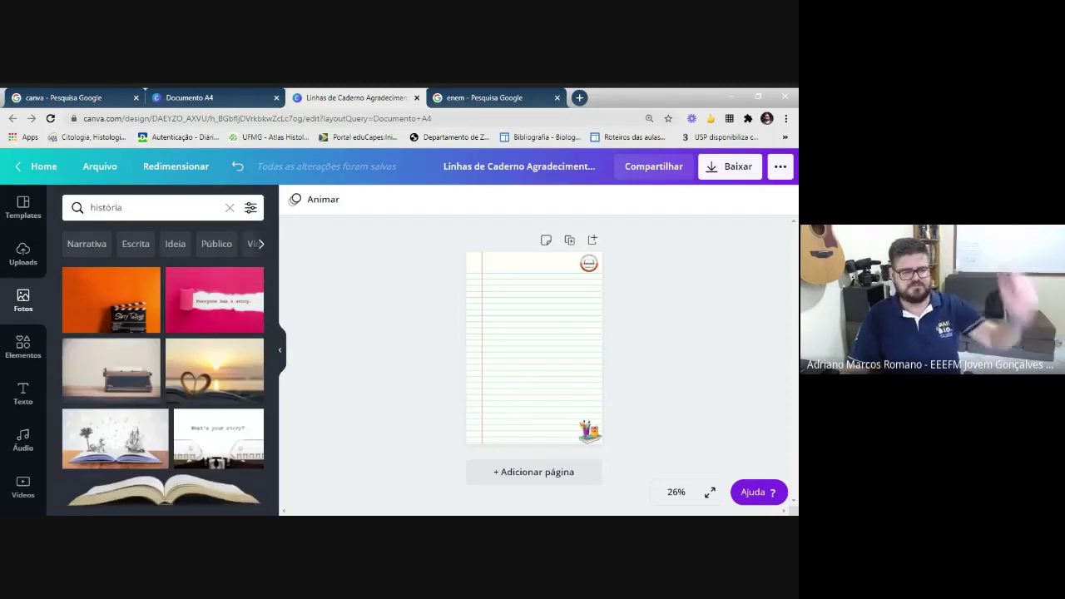
{"action": "scroll", "coordinate": [123, 371], "scroll_direction": "down", "scroll_amount": 3}
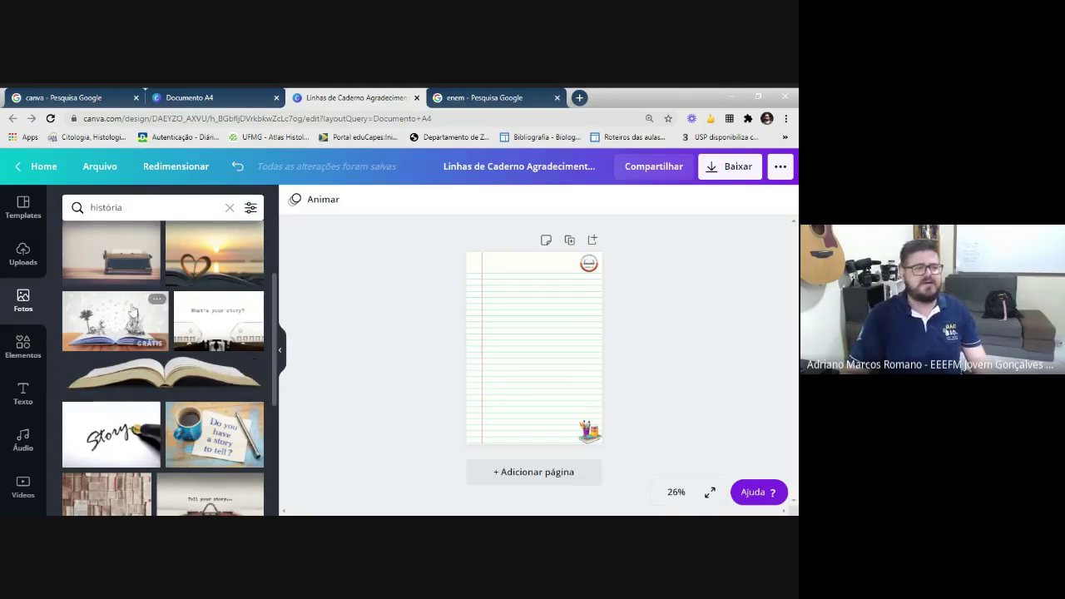
- Search the photo library for "espanhol" and browse the photos
{"action": "left_click", "coordinate": [229, 207]}
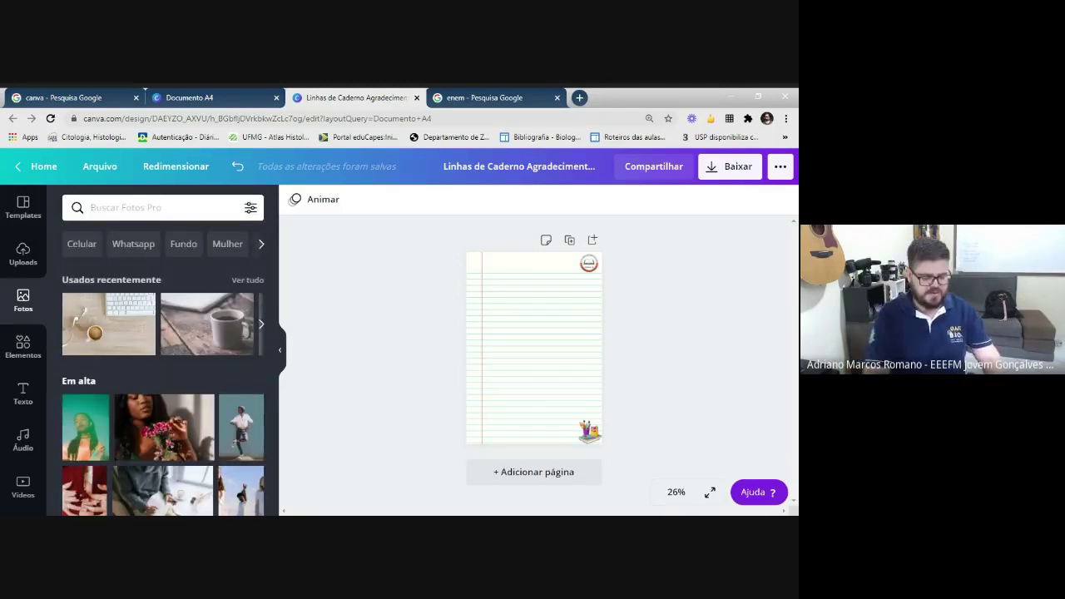
{"action": "type", "text": "espanhol"}
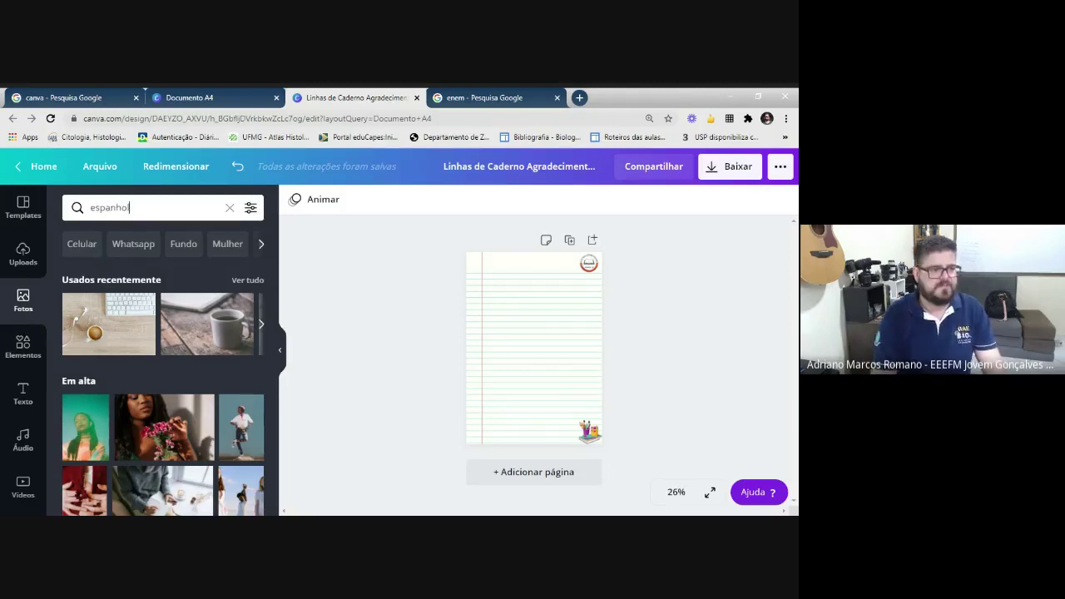
{"action": "key", "text": "Return"}
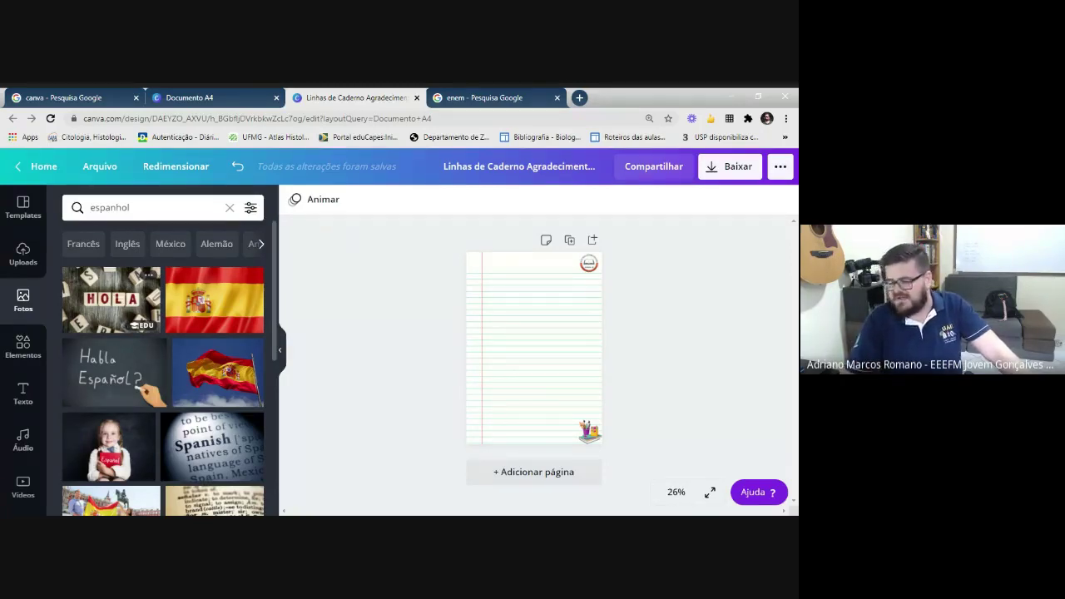
{"action": "scroll", "coordinate": [140, 313], "scroll_direction": "down", "scroll_amount": 5}
{"action": "scroll", "coordinate": [140, 313], "scroll_direction": "up", "scroll_amount": 5}
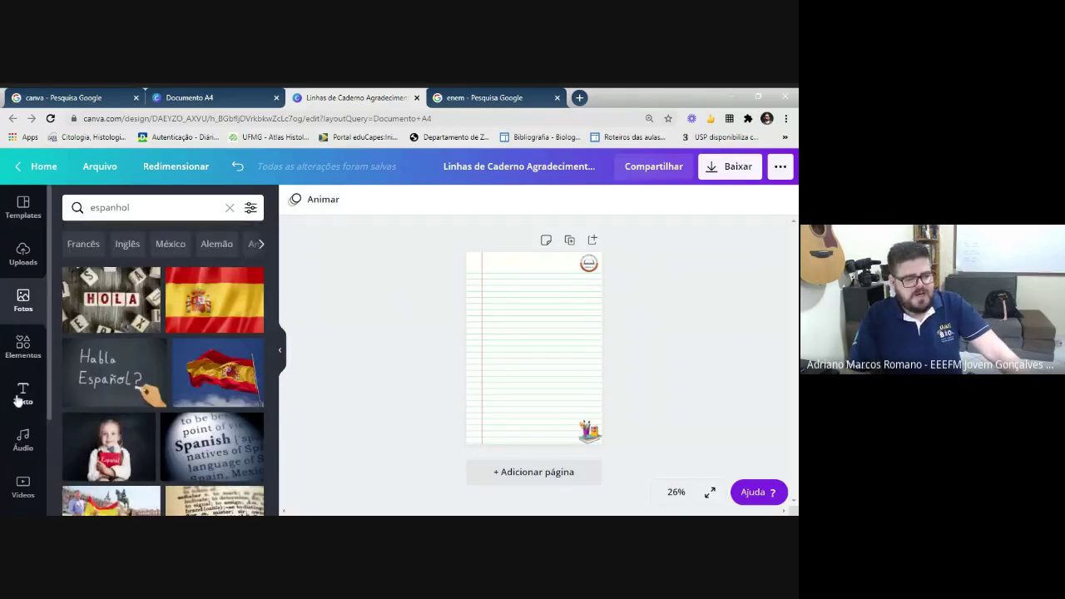
- Add a title reading "Folha de Redação" and place it at the top centre of the page, beside the school logo
{"action": "left_click", "coordinate": [18, 398]}
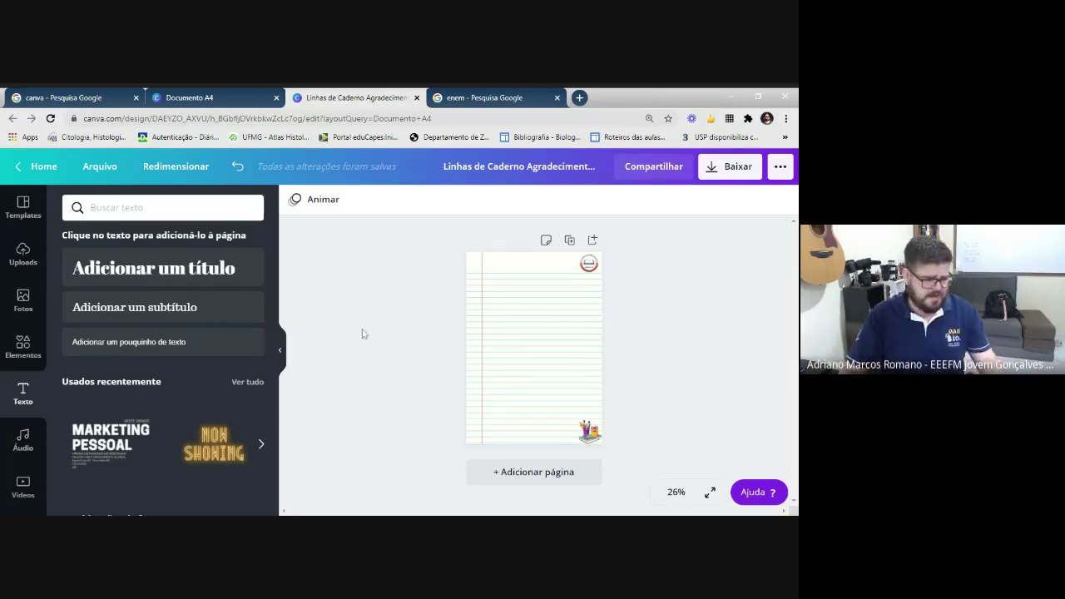
{"action": "left_click", "coordinate": [180, 279]}
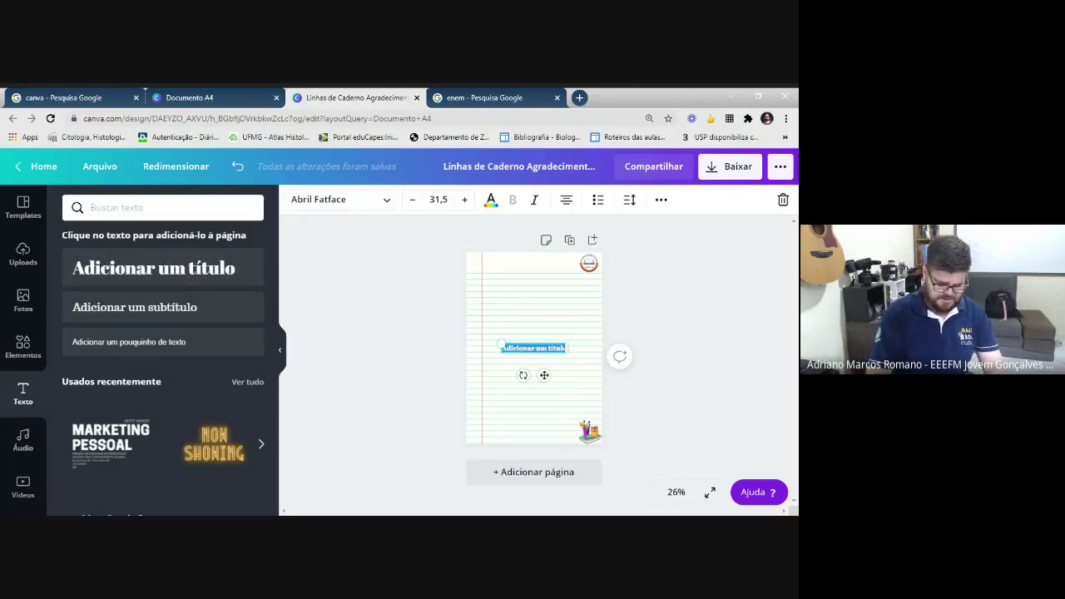
{"action": "type", "text": "Folha de Redaçã"}
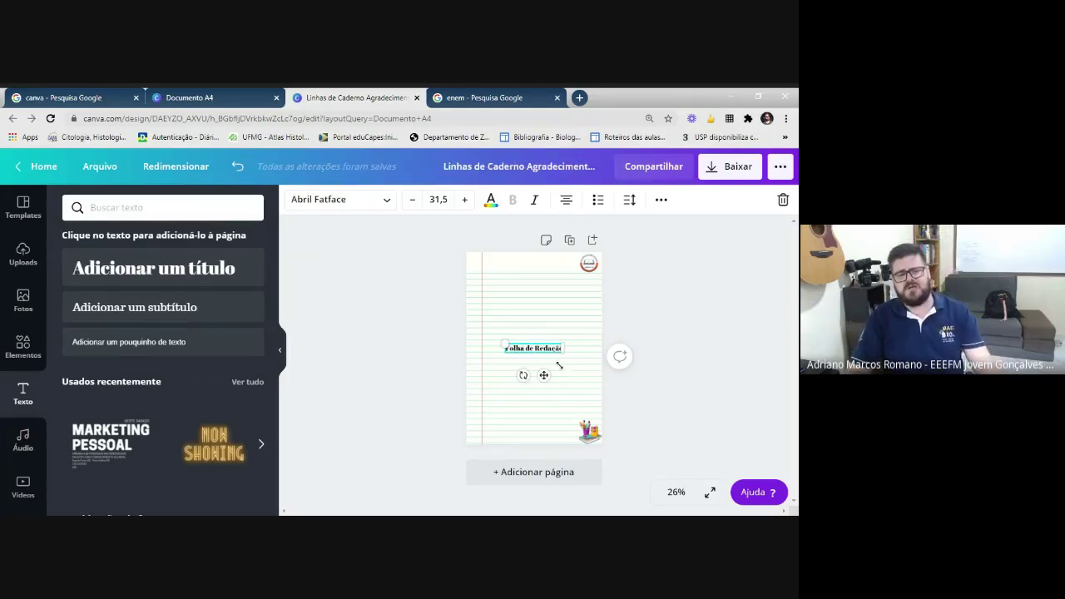
{"action": "left_click", "coordinate": [555, 397]}
{"action": "left_click", "coordinate": [549, 360]}
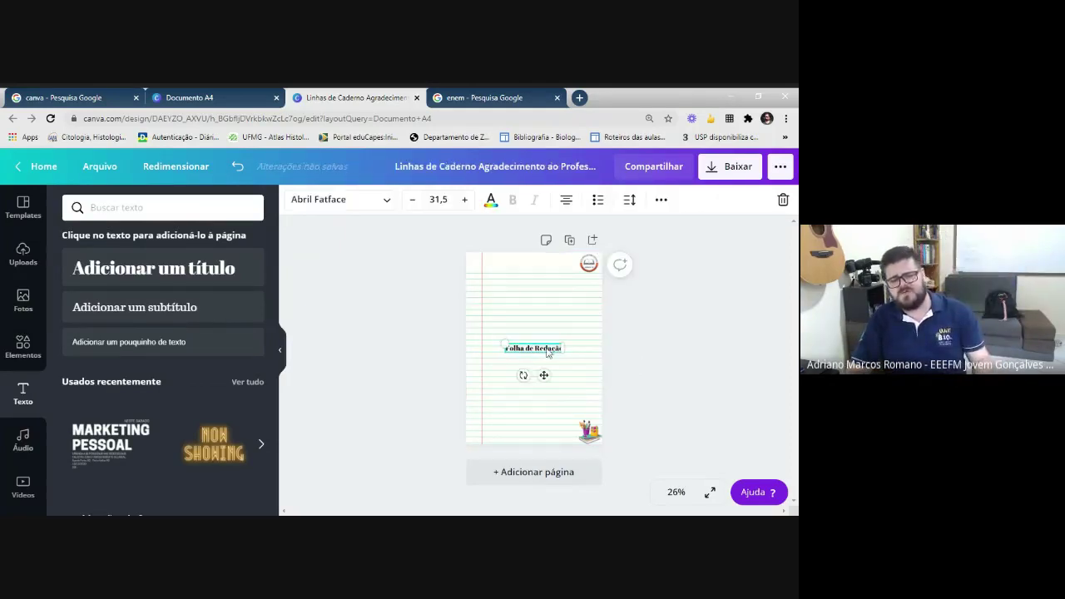
{"action": "left_click_drag", "start_coordinate": [546, 354], "coordinate": [545, 292]}
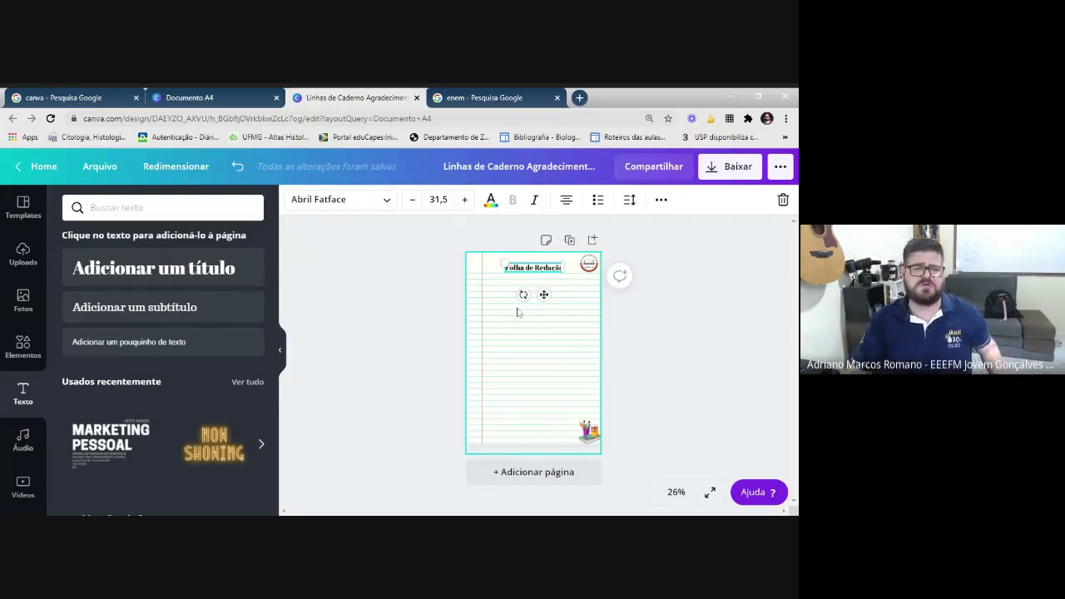
- Look through the available fonts for the "Folha de Redação" title
{"action": "left_click", "coordinate": [372, 202]}
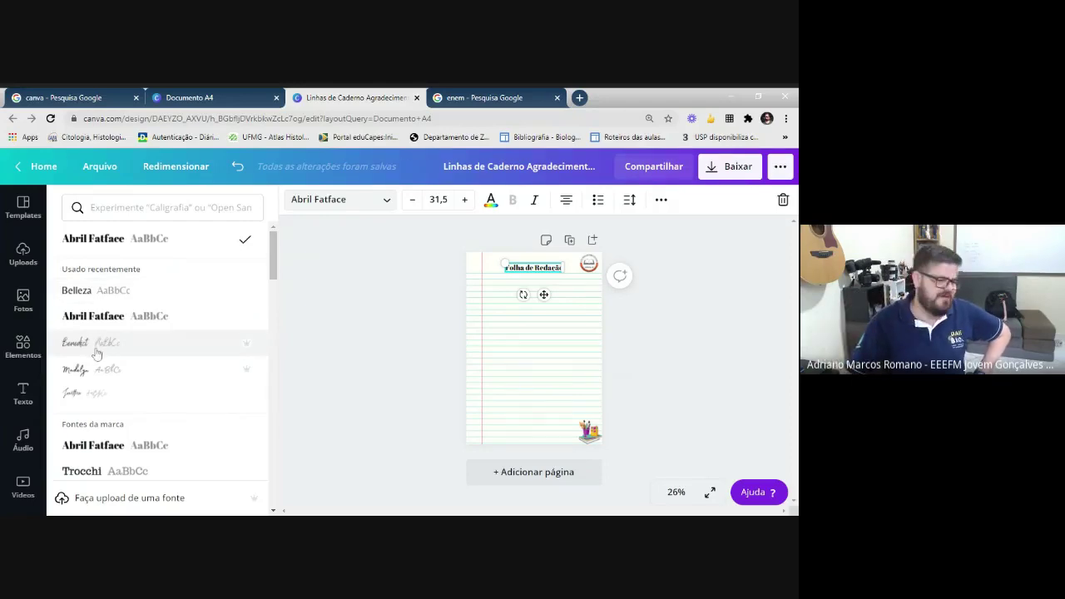
{"action": "scroll", "coordinate": [120, 376], "scroll_direction": "down", "scroll_amount": 1}
{"action": "scroll", "coordinate": [121, 378], "scroll_direction": "down", "scroll_amount": 1}
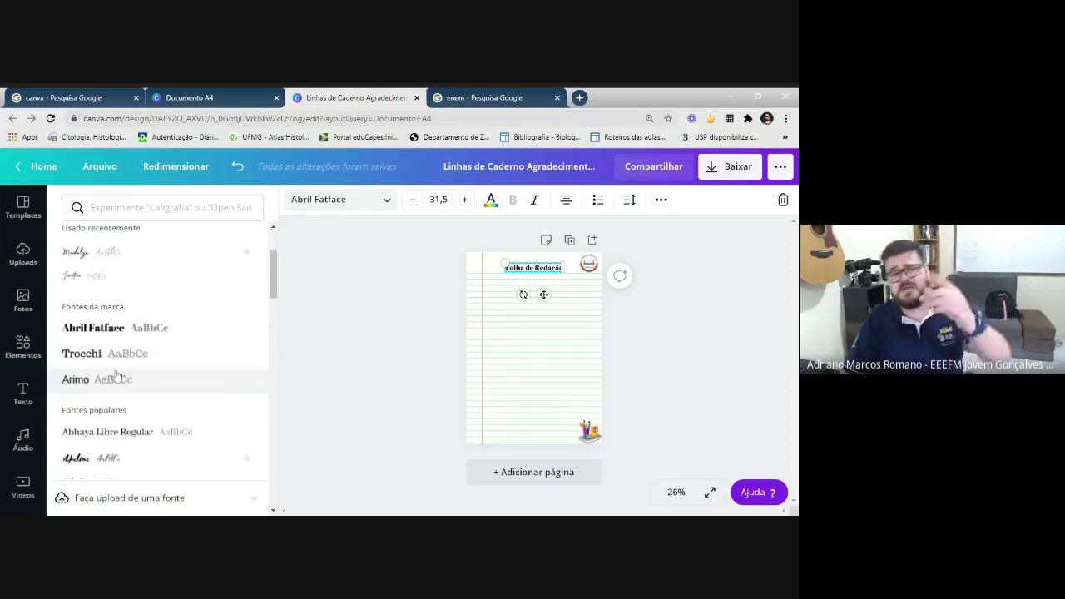
{"action": "scroll", "coordinate": [119, 375], "scroll_direction": "down", "scroll_amount": 10}
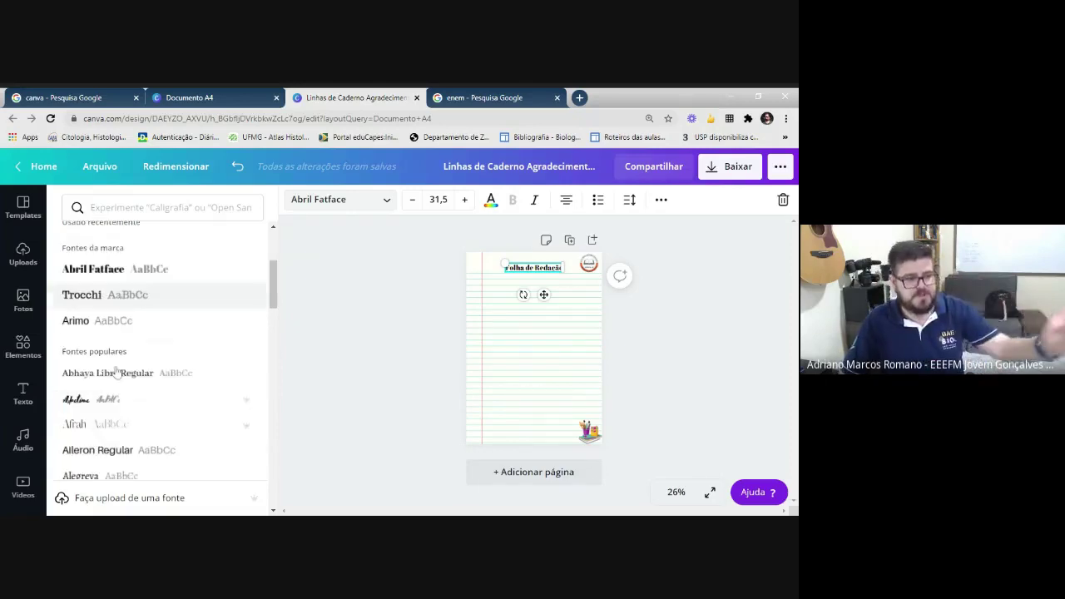
{"action": "scroll", "coordinate": [117, 369], "scroll_direction": "down", "scroll_amount": 15}
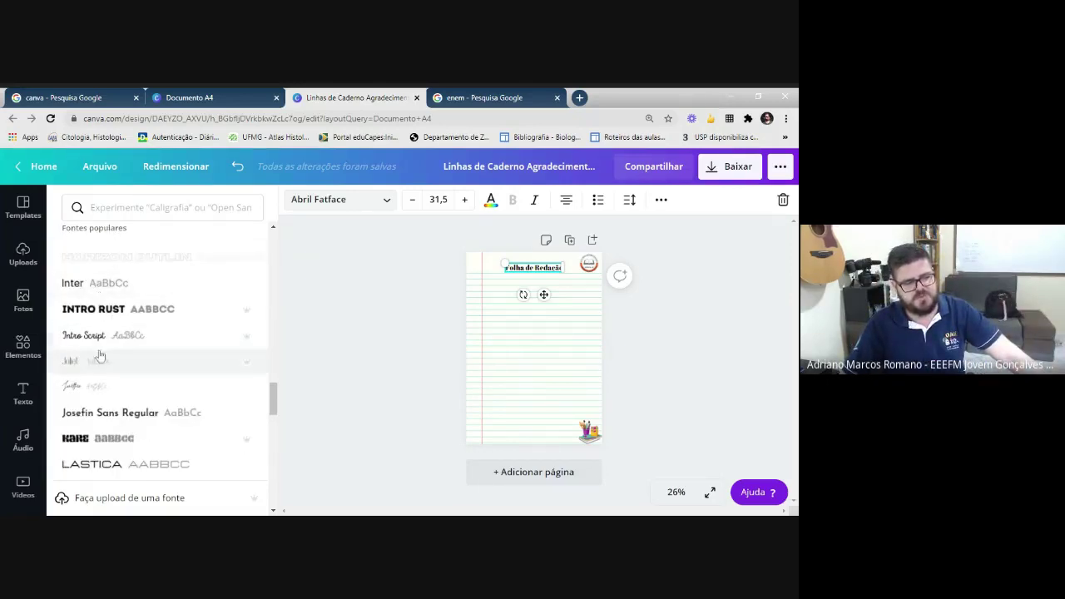
{"action": "scroll", "coordinate": [83, 308], "scroll_direction": "down", "scroll_amount": 3}
- Search the fonts for "caligrafia" and examine the calligraphy styles for the title
{"action": "left_click", "coordinate": [189, 205]}
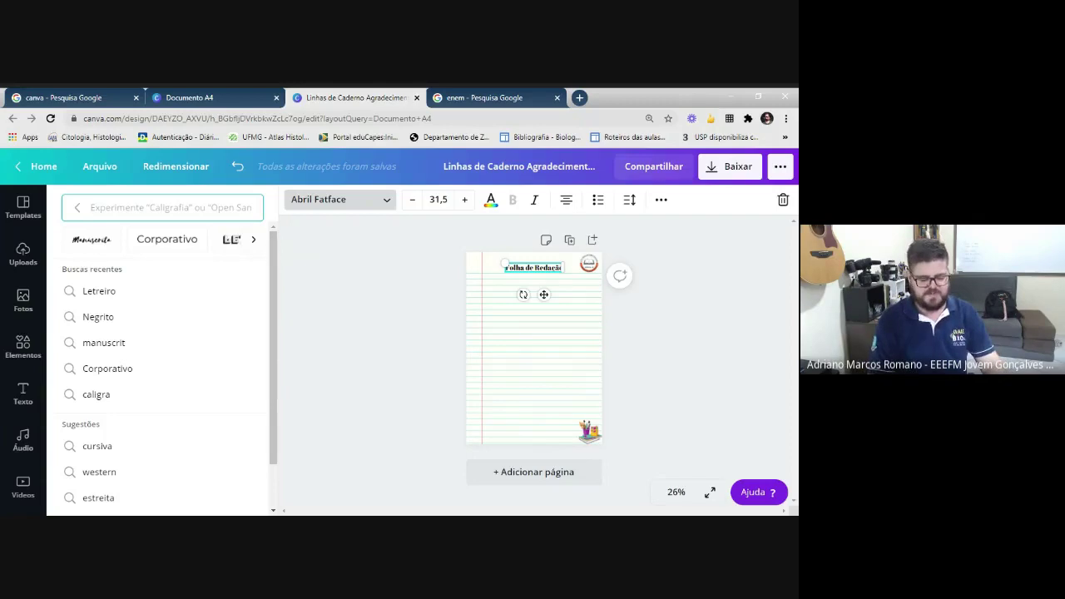
{"action": "type", "text": "caligraf"}
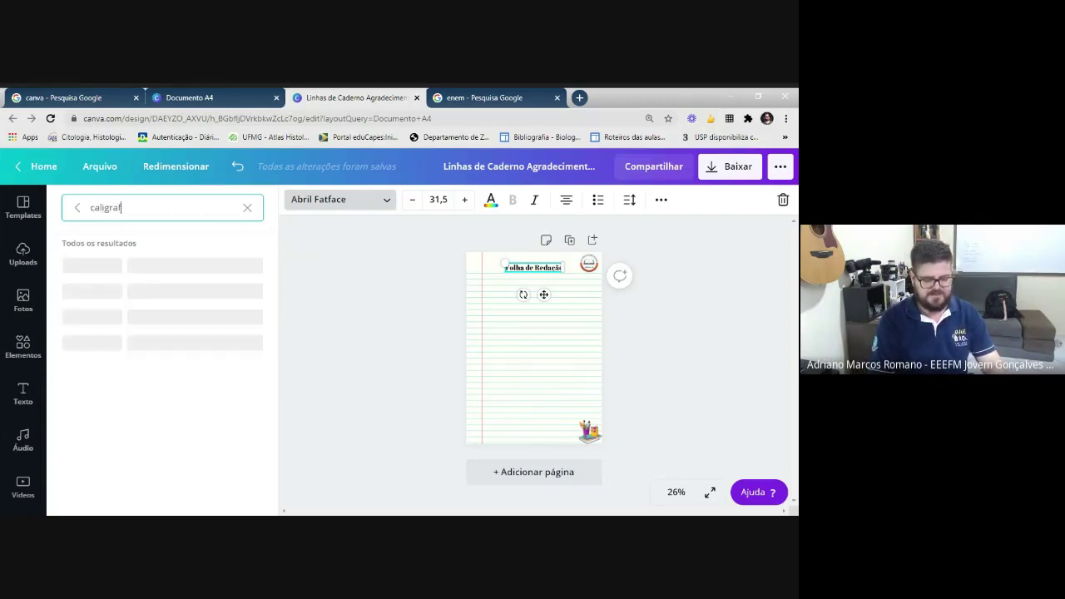
{"action": "type", "text": "ia"}
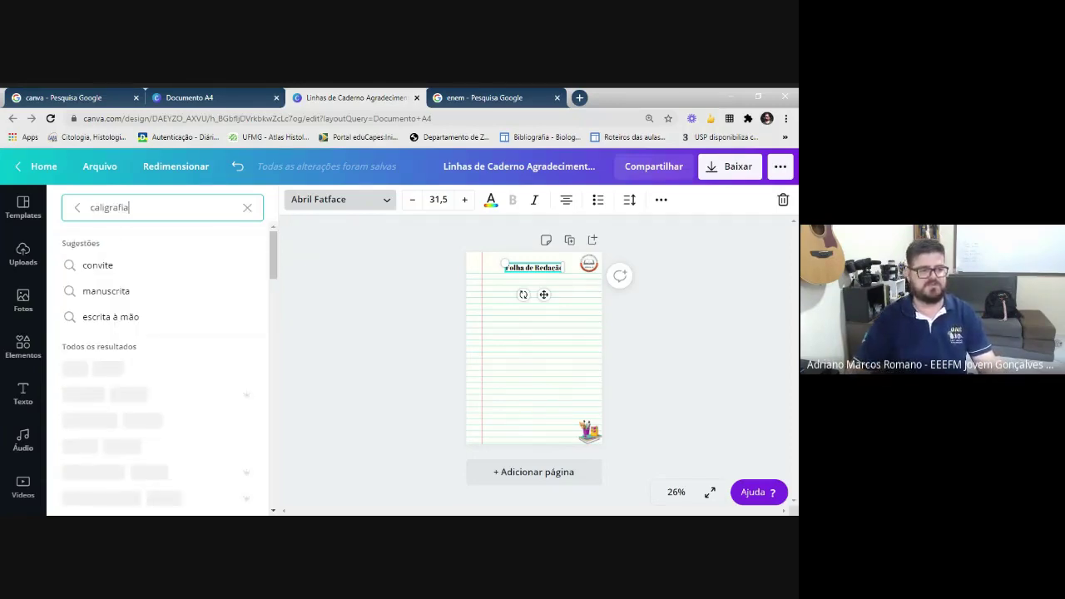
{"action": "scroll", "coordinate": [162, 362], "scroll_direction": "down", "scroll_amount": 1}
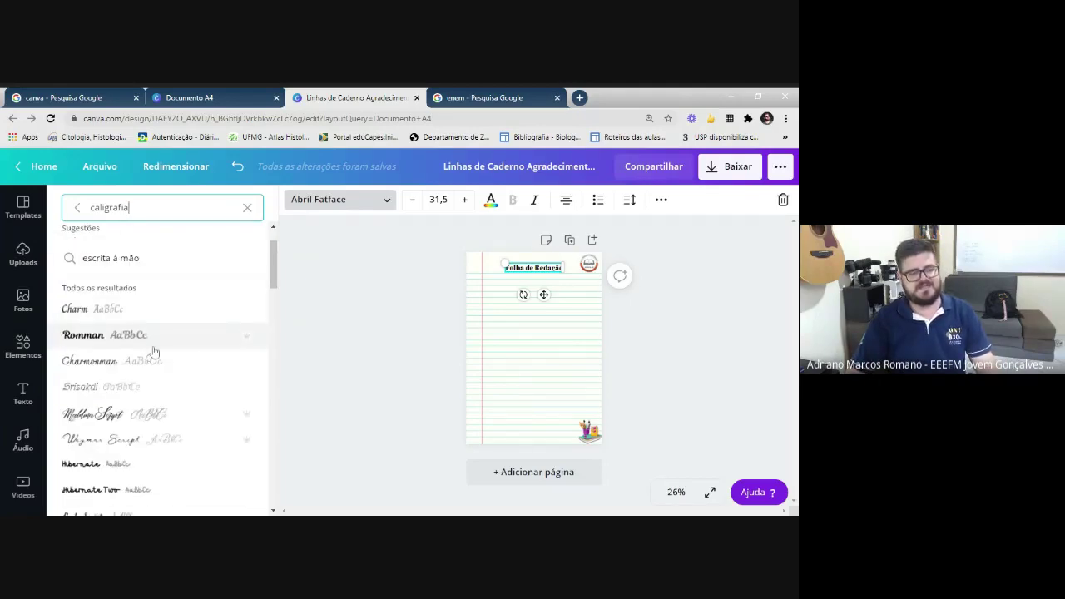
{"action": "scroll", "coordinate": [133, 391], "scroll_direction": "down", "scroll_amount": 2}
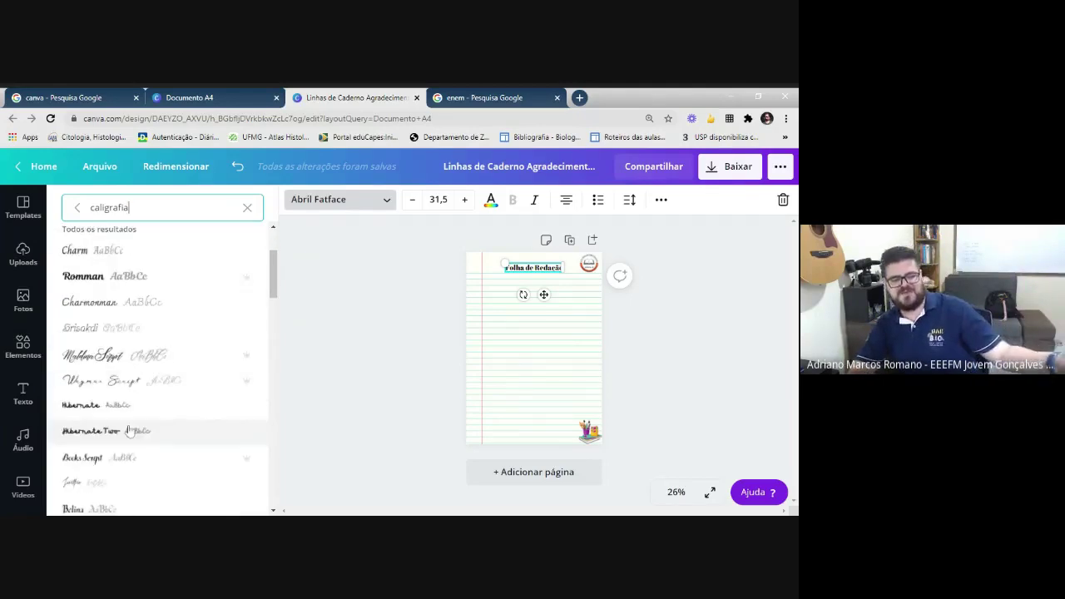
{"action": "scroll", "coordinate": [127, 432], "scroll_direction": "down", "scroll_amount": 2}
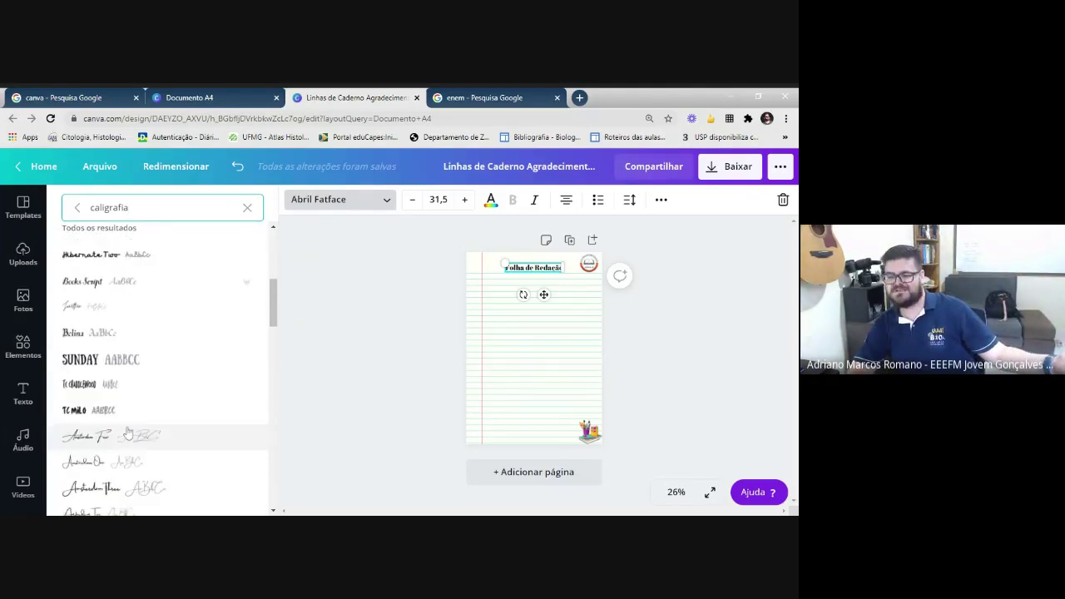
{"action": "scroll", "coordinate": [128, 431], "scroll_direction": "down", "scroll_amount": 2}
{"action": "scroll", "coordinate": [128, 432], "scroll_direction": "down", "scroll_amount": 2}
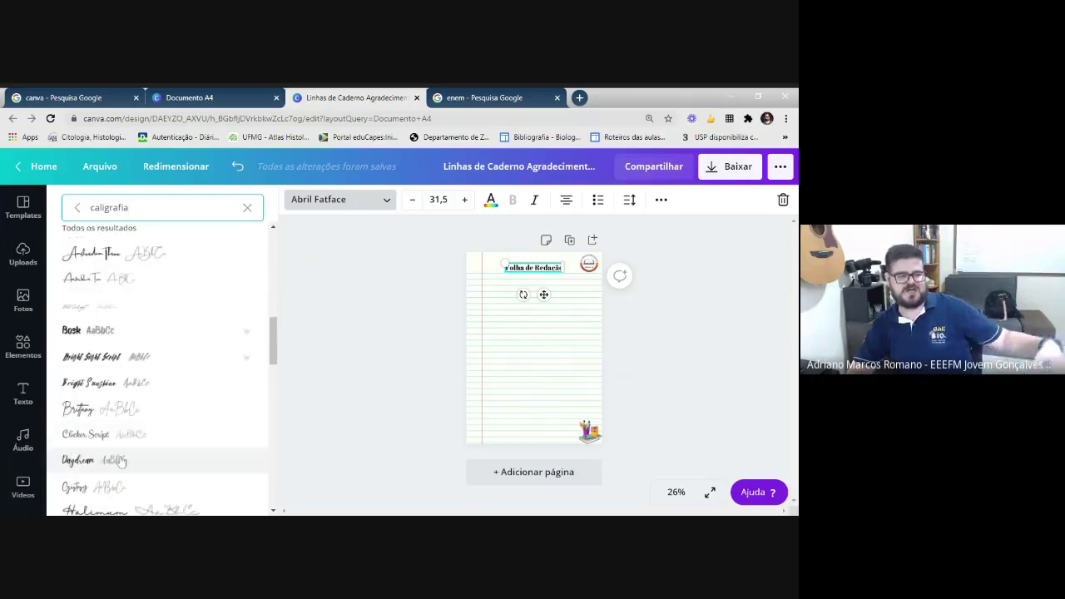
{"action": "scroll", "coordinate": [121, 453], "scroll_direction": "down", "scroll_amount": 2}
{"action": "scroll", "coordinate": [122, 455], "scroll_direction": "down", "scroll_amount": 4}
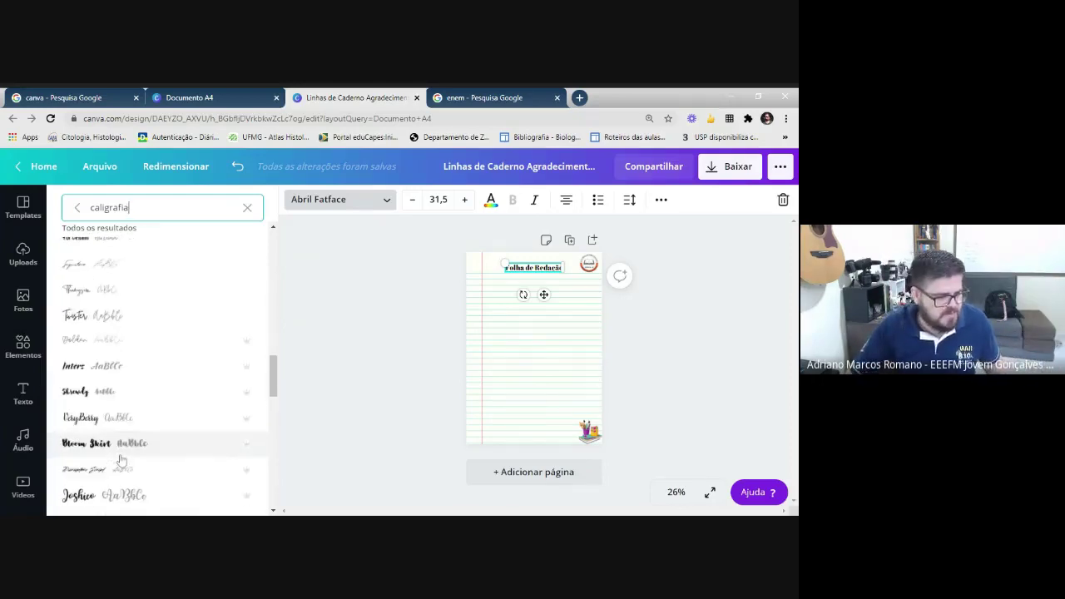
{"action": "scroll", "coordinate": [87, 406], "scroll_direction": "down", "scroll_amount": 1}
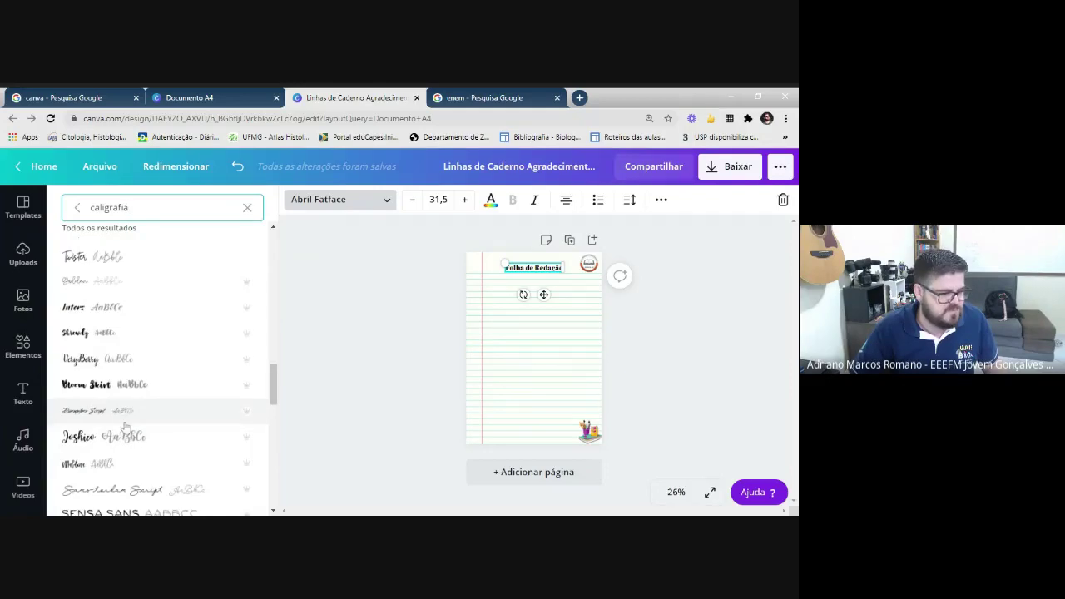
{"action": "scroll", "coordinate": [117, 423], "scroll_direction": "up", "scroll_amount": 6}
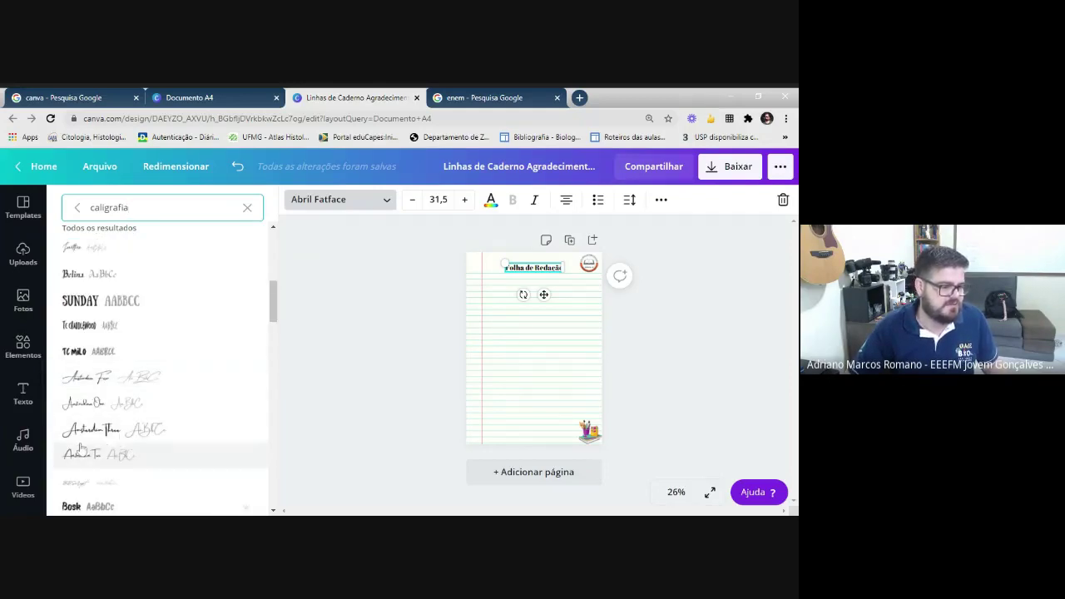
- Try the Amsterdam Three font on the "Folha de Redação" title, set it to Charmonman instead, and deselect it
{"action": "left_click", "coordinate": [104, 430]}
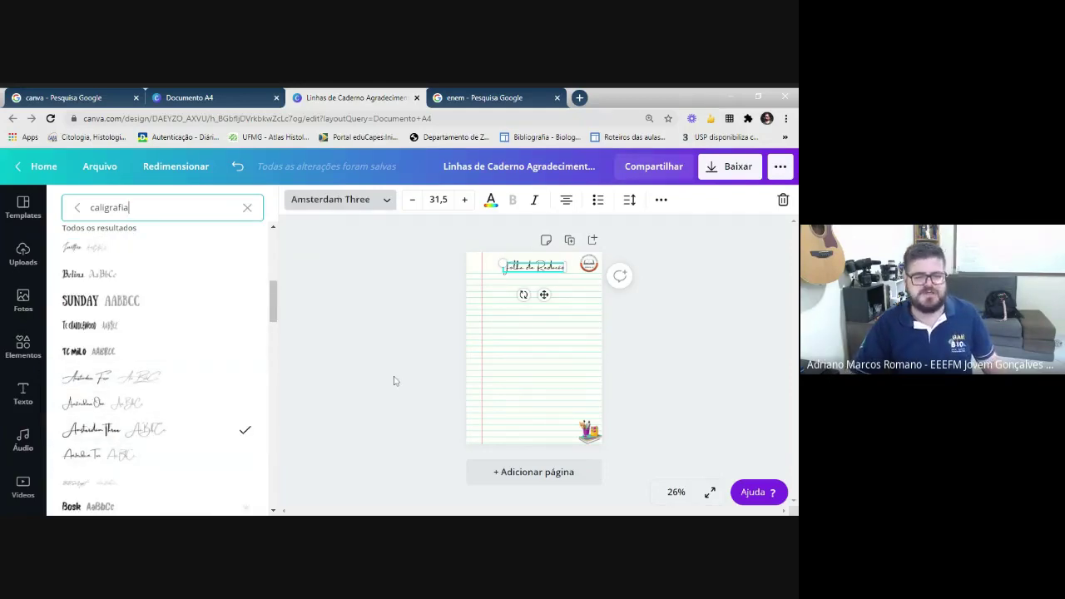
{"action": "scroll", "coordinate": [131, 316], "scroll_direction": "up", "scroll_amount": 3}
{"action": "left_click", "coordinate": [104, 243]}
{"action": "left_click", "coordinate": [636, 290]}
{"action": "left_click", "coordinate": [697, 317]}
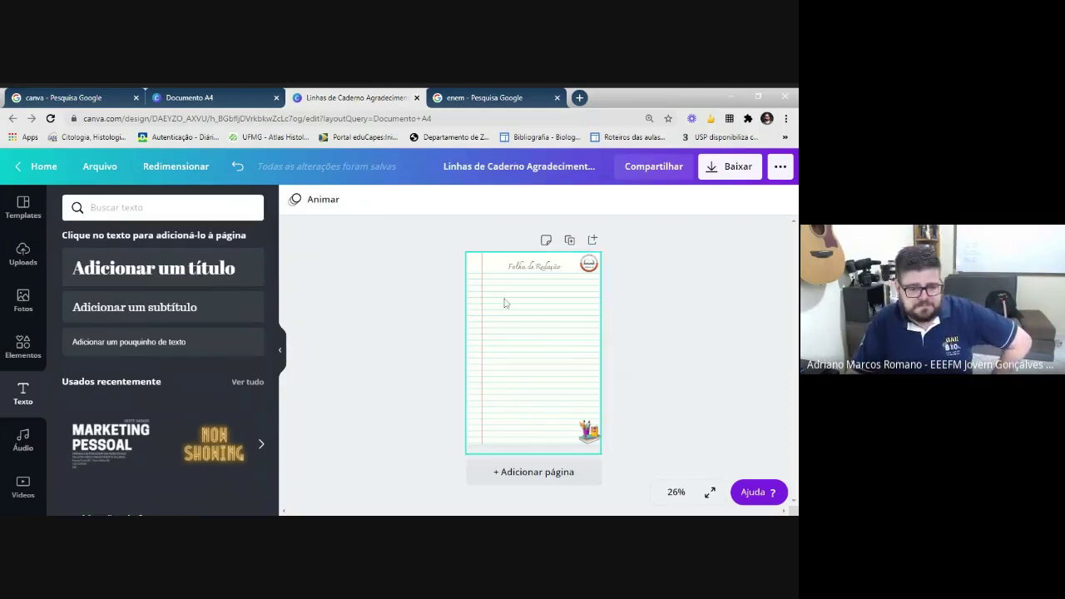
- Duplicate the "Folha de Redação" title and place the copy near the bottom centre of the page
{"action": "left_click", "coordinate": [533, 265]}
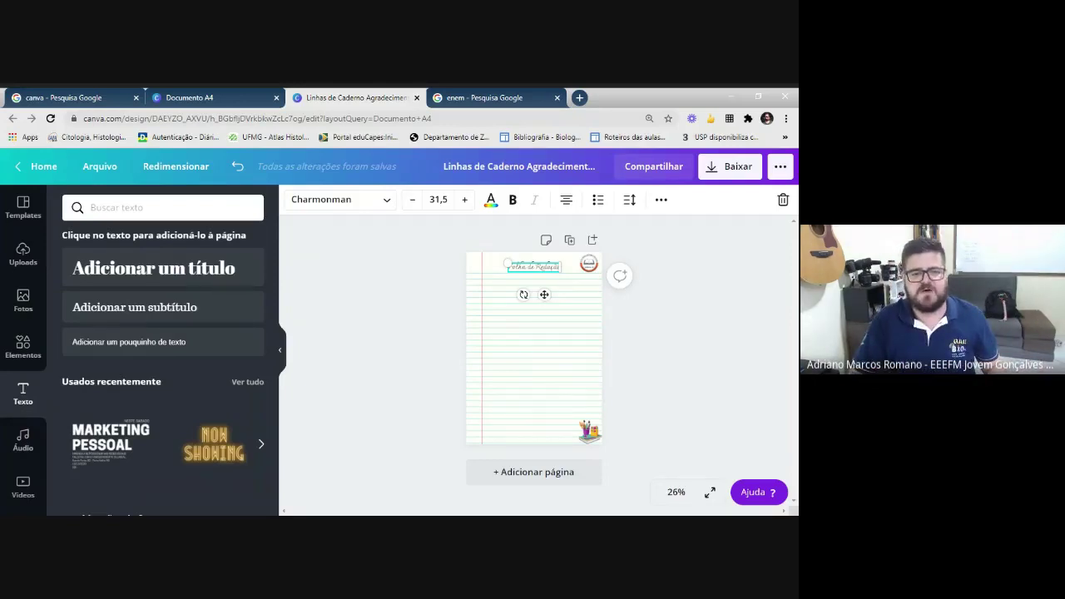
{"action": "left_click", "coordinate": [565, 397]}
{"action": "left_click", "coordinate": [534, 266]}
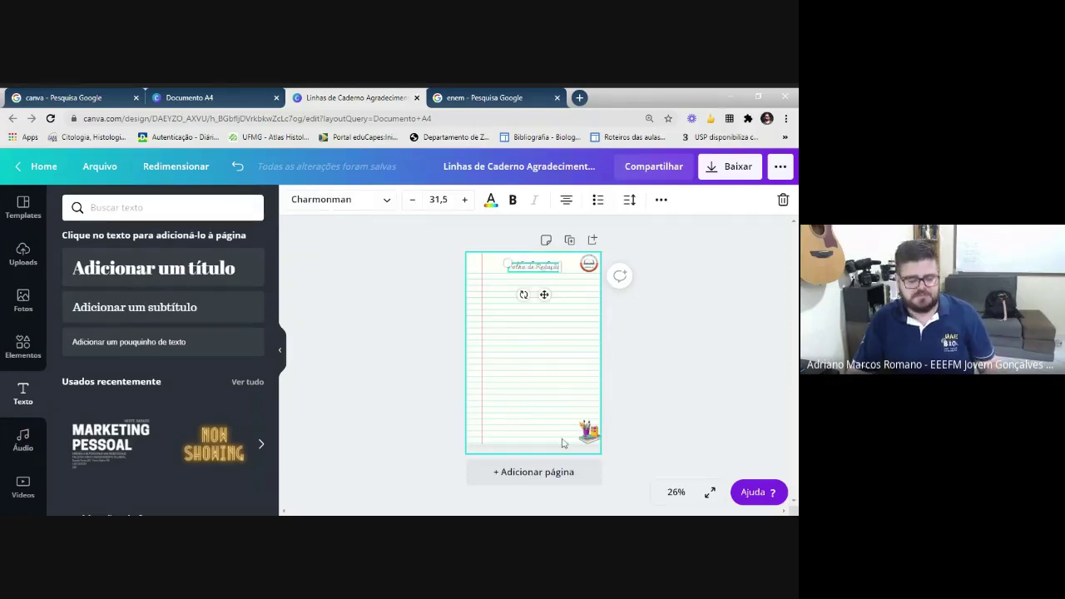
{"action": "key", "text": "ctrl+d"}
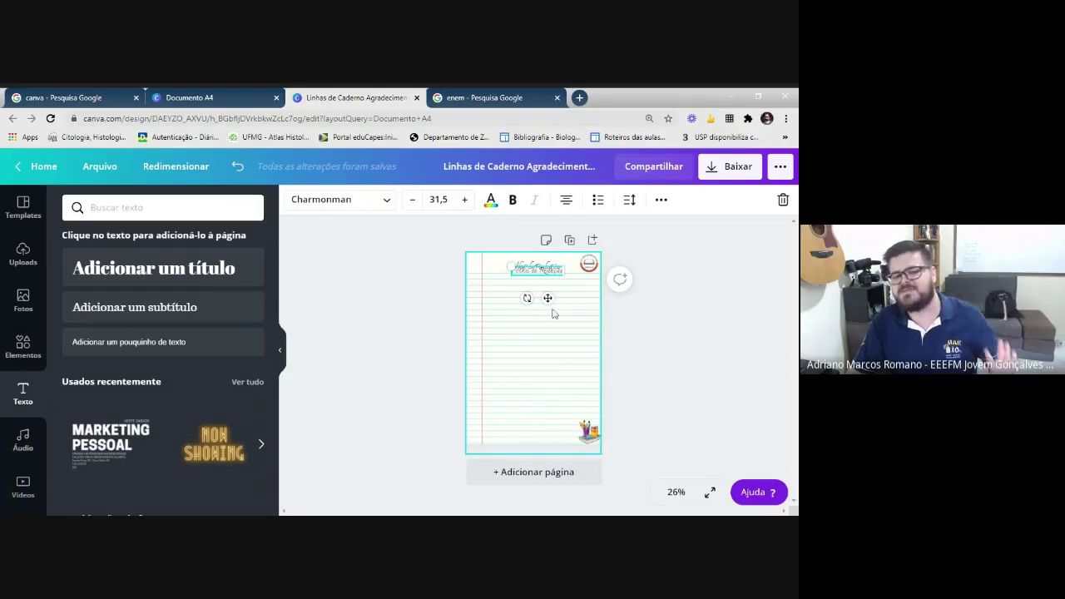
{"action": "left_click_drag", "start_coordinate": [541, 271], "coordinate": [531, 407]}
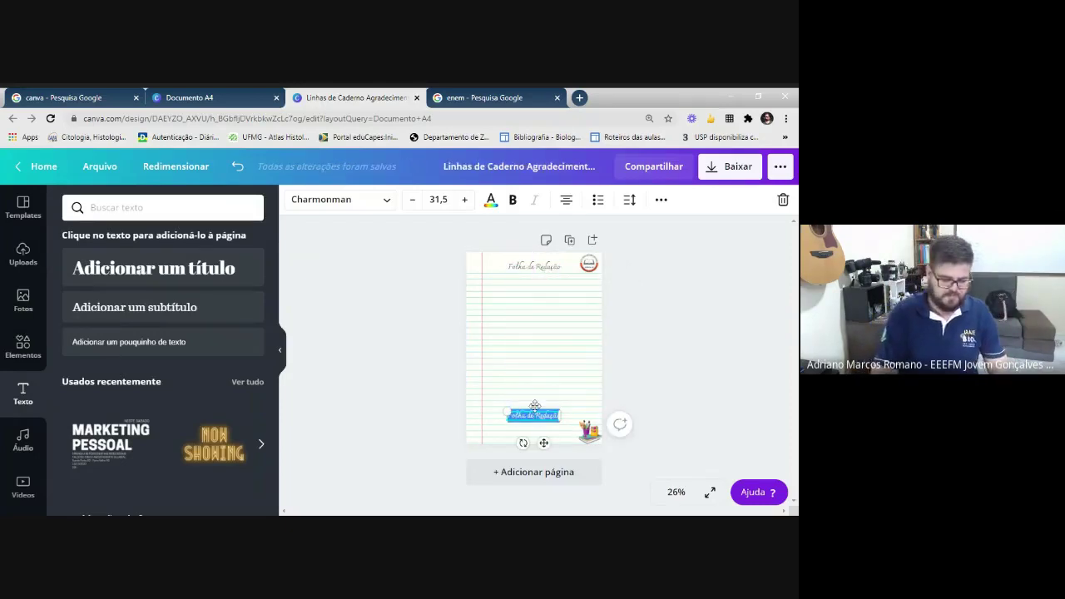
- Replace the copied title's text with "Prof." and the teacher's name, and place it in the page's bottom-left corner
{"action": "double_click", "coordinate": [535, 408]}
{"action": "type", "text": "Pag 2"}
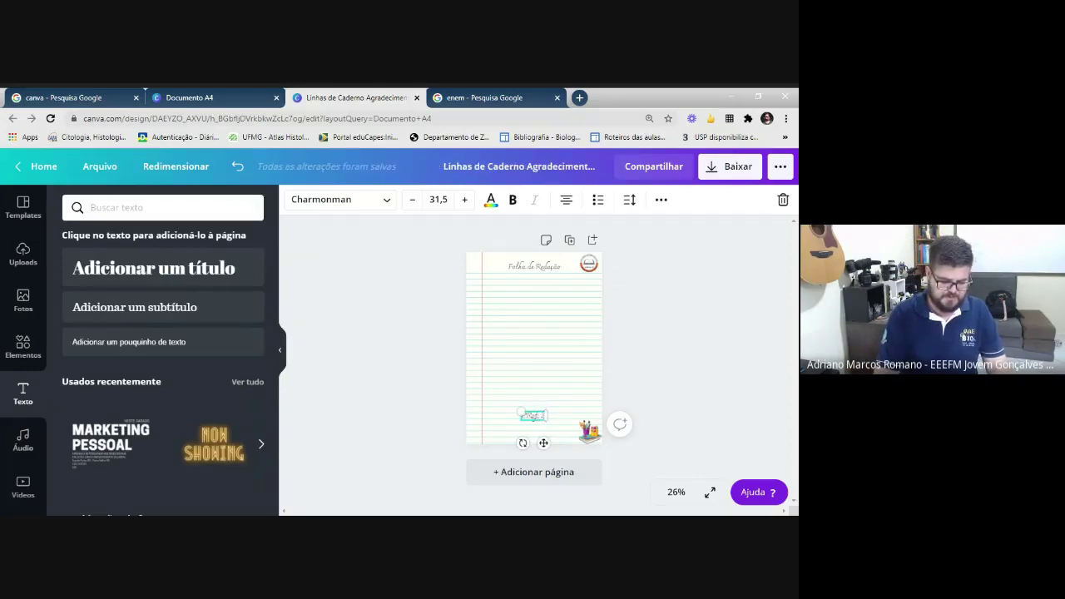
{"action": "type", "text": "/11"}
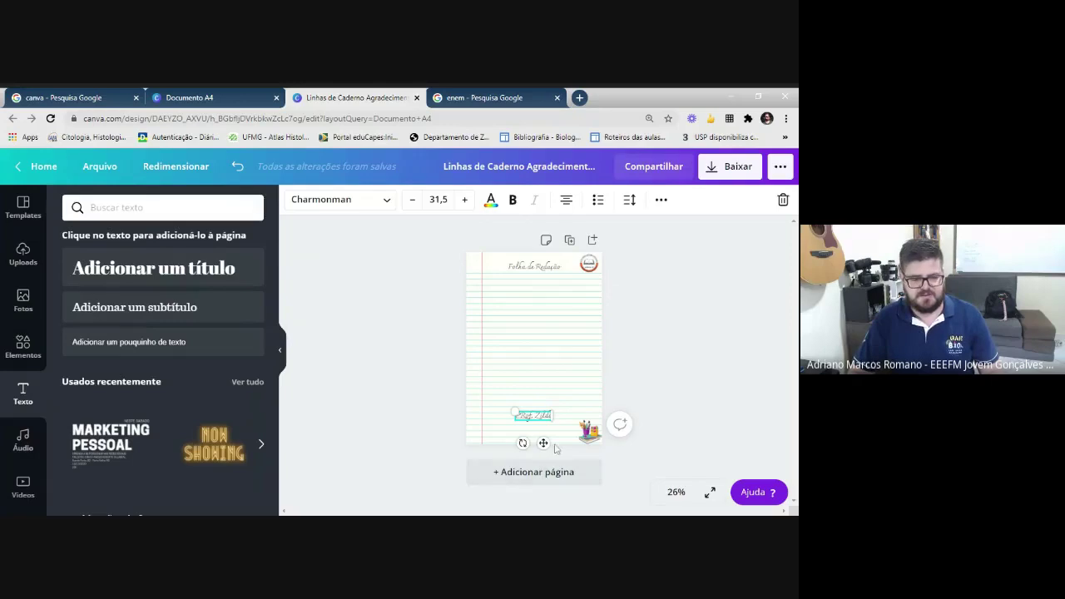
{"action": "left_click_drag", "start_coordinate": [543, 442], "coordinate": [512, 473]}
{"action": "left_click", "coordinate": [509, 471]}
{"action": "left_click", "coordinate": [627, 260]}
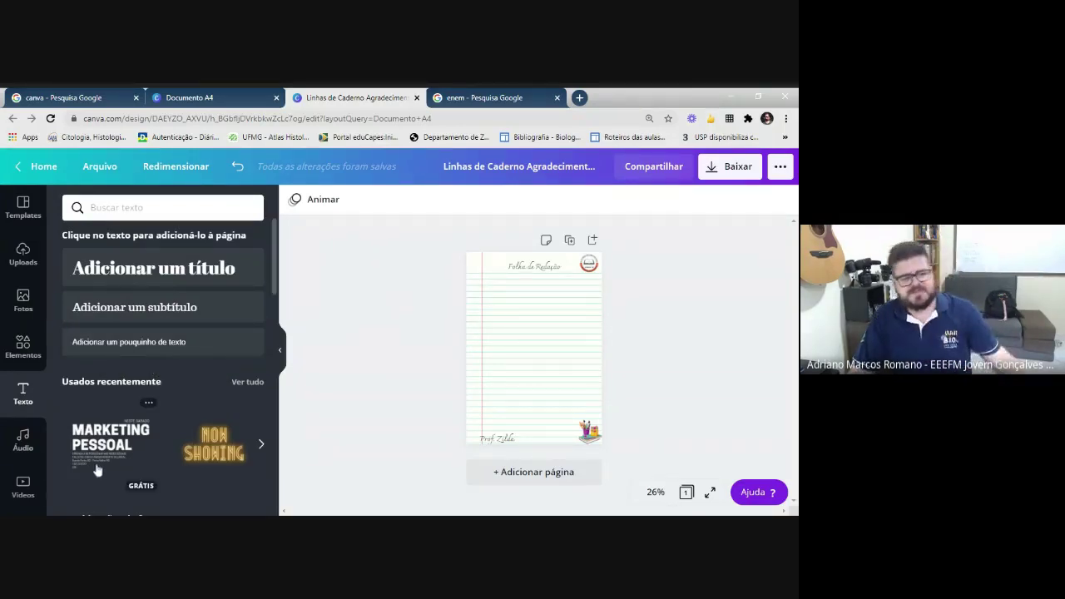
- Browse the ready-made font combinations in the text library
{"action": "scroll", "coordinate": [169, 445], "scroll_direction": "down", "scroll_amount": 1}
{"action": "scroll", "coordinate": [175, 424], "scroll_direction": "down", "scroll_amount": 3}
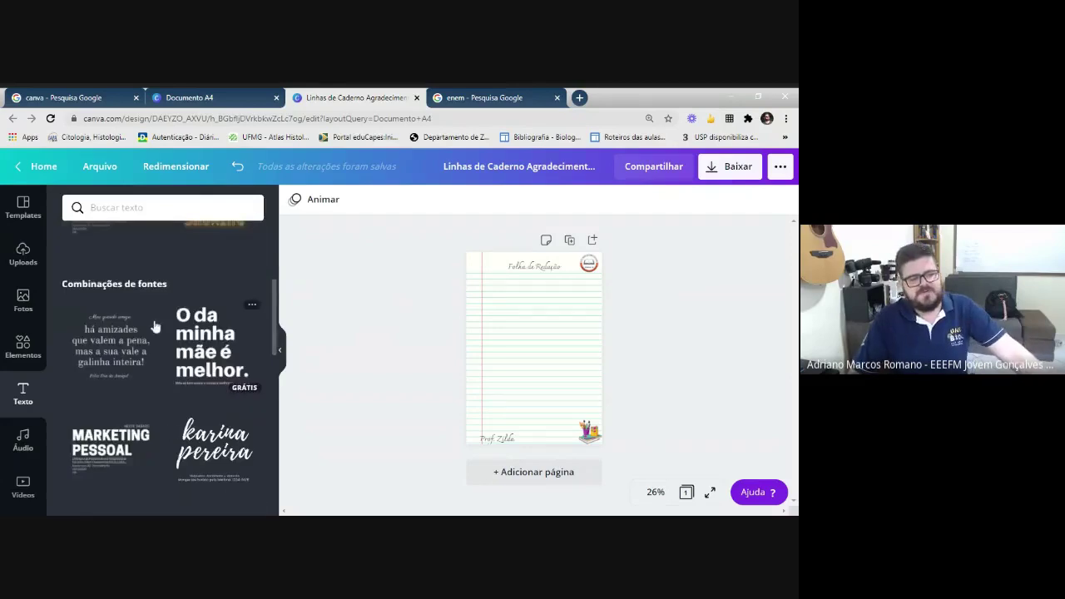
- Look through the ready-made font combinations available in the text library
{"action": "scroll", "coordinate": [146, 400], "scroll_direction": "down", "scroll_amount": 1}
{"action": "scroll", "coordinate": [222, 340], "scroll_direction": "down", "scroll_amount": 3}
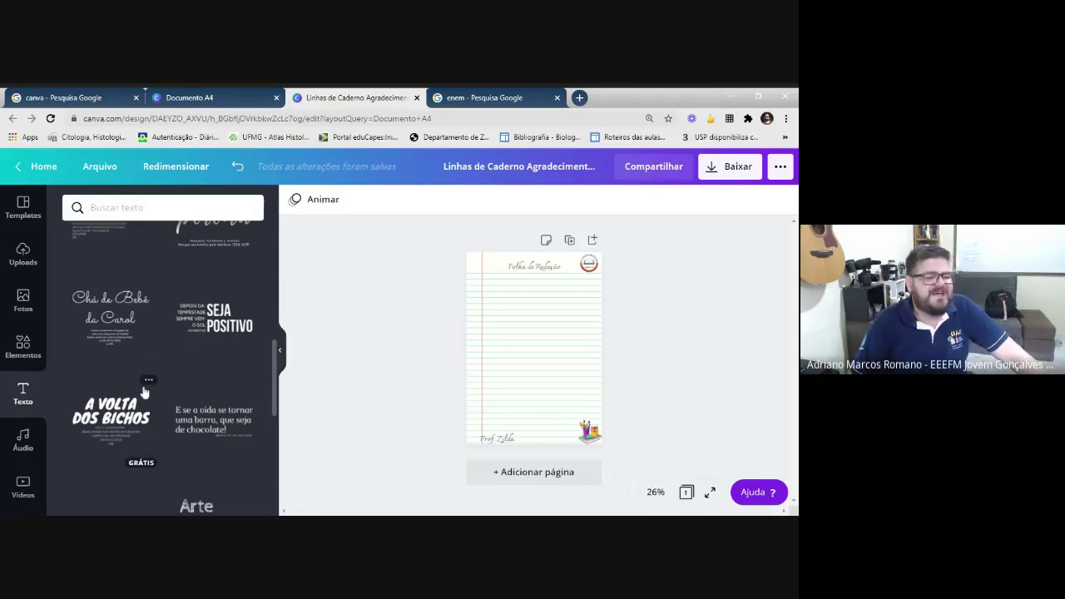
{"action": "scroll", "coordinate": [143, 380], "scroll_direction": "down", "scroll_amount": 2}
{"action": "scroll", "coordinate": [145, 352], "scroll_direction": "down", "scroll_amount": 4}
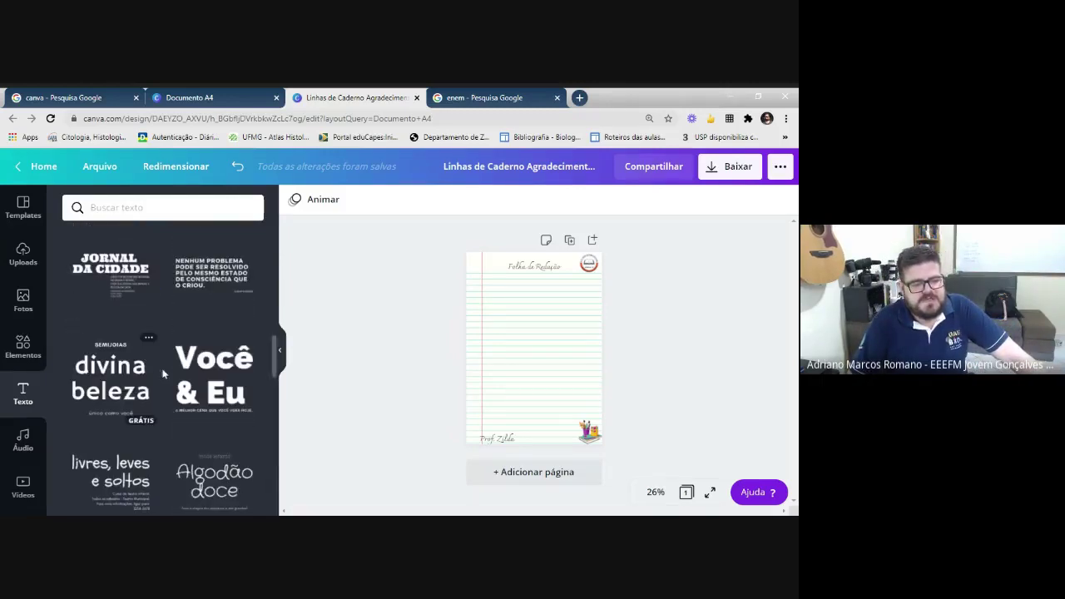
{"action": "scroll", "coordinate": [171, 399], "scroll_direction": "down", "scroll_amount": 9}
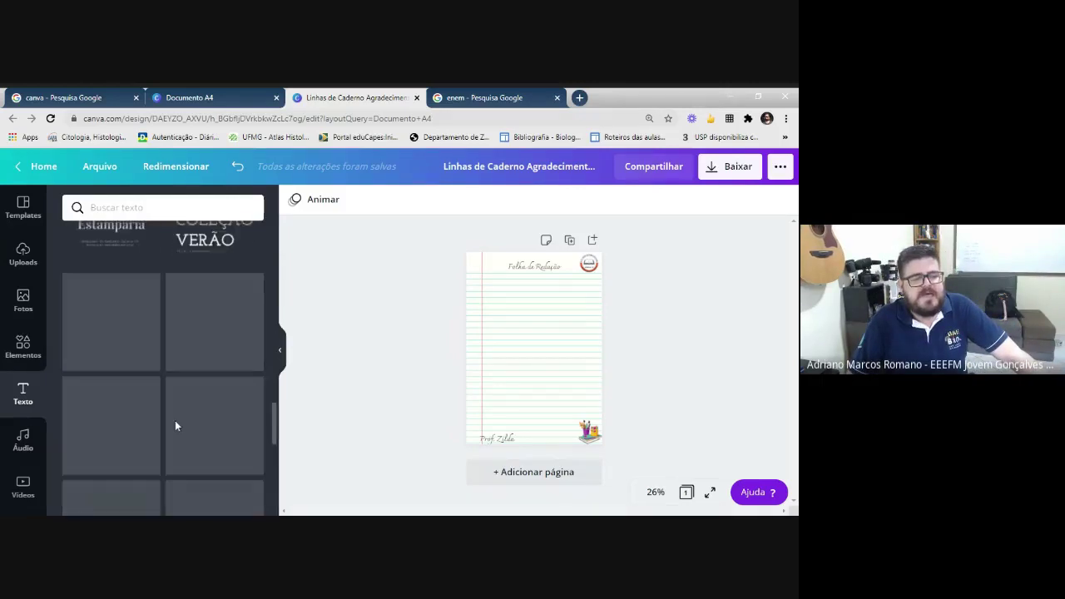
{"action": "scroll", "coordinate": [175, 426], "scroll_direction": "down", "scroll_amount": 6}
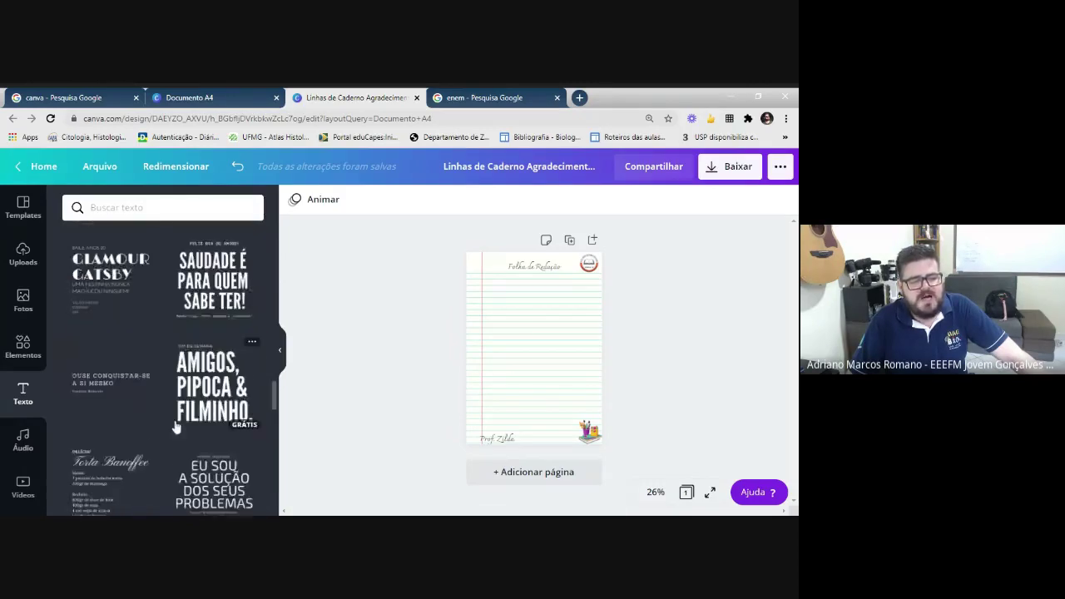
{"action": "scroll", "coordinate": [175, 424], "scroll_direction": "down", "scroll_amount": 8}
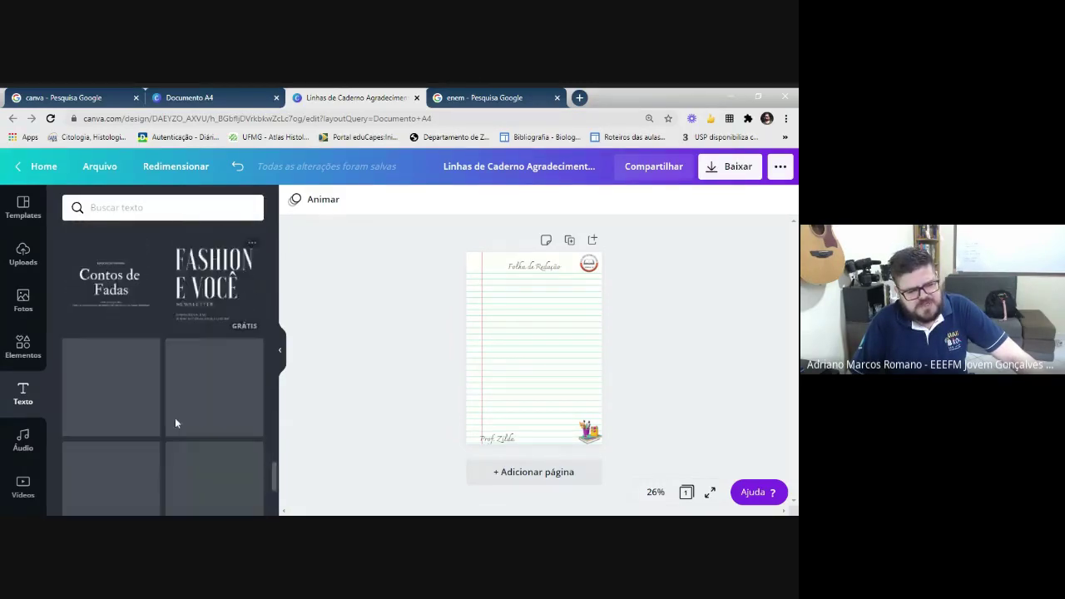
{"action": "scroll", "coordinate": [175, 420], "scroll_direction": "down", "scroll_amount": 2}
{"action": "scroll", "coordinate": [199, 412], "scroll_direction": "down", "scroll_amount": 4}
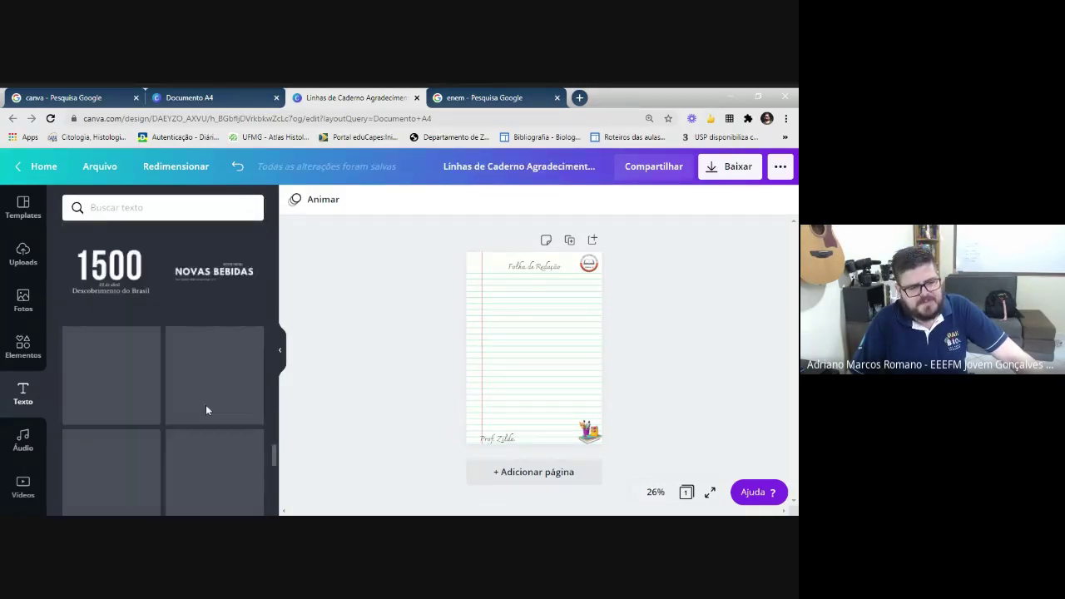
{"action": "scroll", "coordinate": [207, 408], "scroll_direction": "down", "scroll_amount": 4}
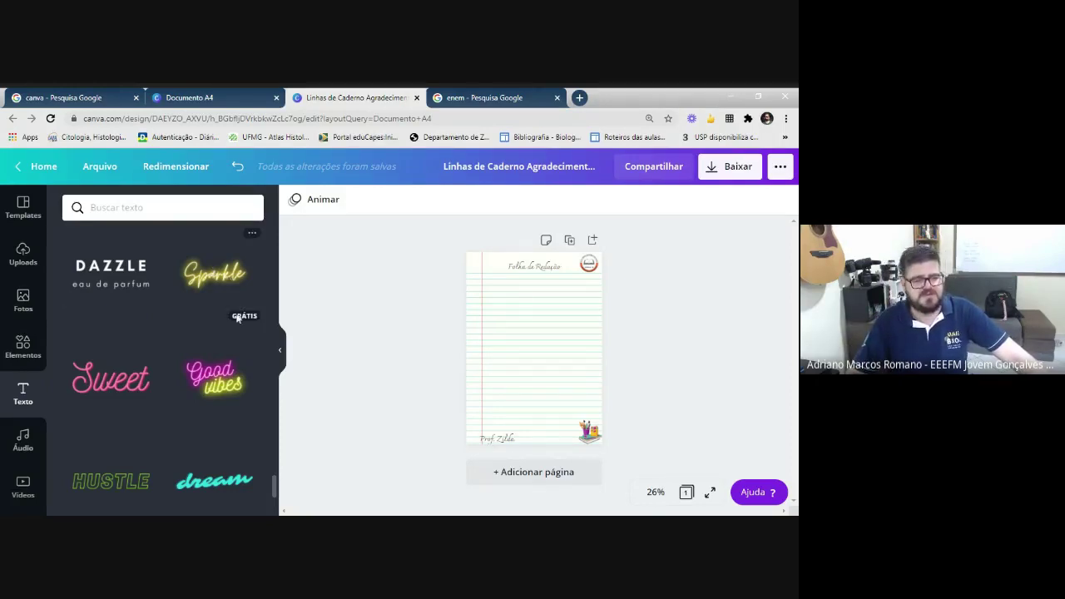
{"action": "scroll", "coordinate": [231, 322], "scroll_direction": "down", "scroll_amount": 2}
{"action": "scroll", "coordinate": [231, 322], "scroll_direction": "down", "scroll_amount": 6}
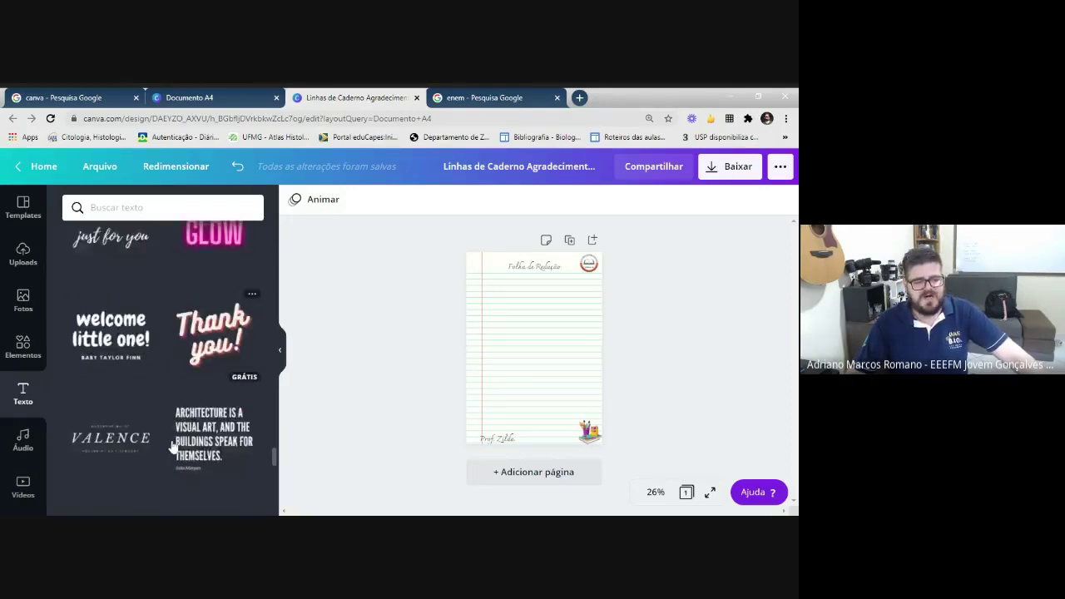
{"action": "scroll", "coordinate": [172, 448], "scroll_direction": "down", "scroll_amount": 1}
{"action": "scroll", "coordinate": [172, 447], "scroll_direction": "up", "scroll_amount": 3}
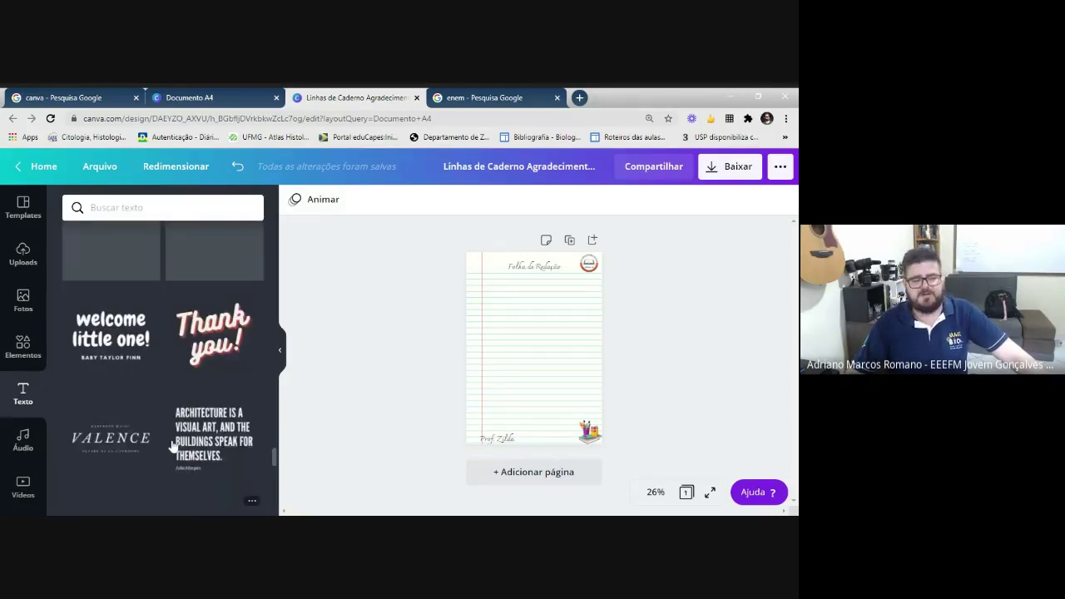
{"action": "scroll", "coordinate": [172, 447], "scroll_direction": "up", "scroll_amount": 1}
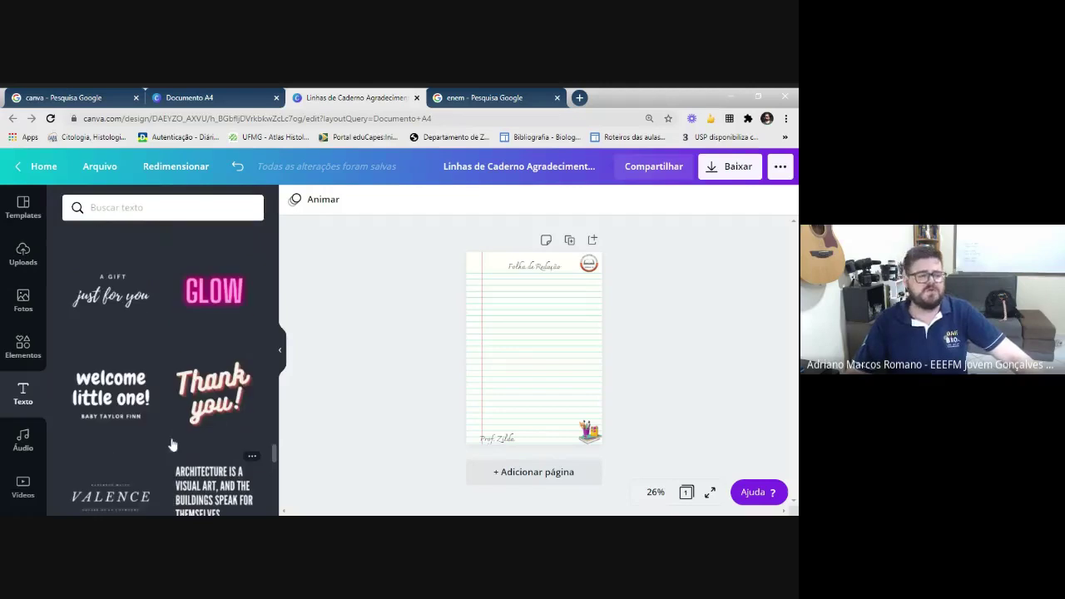
- Add the neon "Open 24/7" font combination to the sheet and enlarge it to about the page width
{"action": "scroll", "coordinate": [200, 299], "scroll_direction": "down", "scroll_amount": 8}
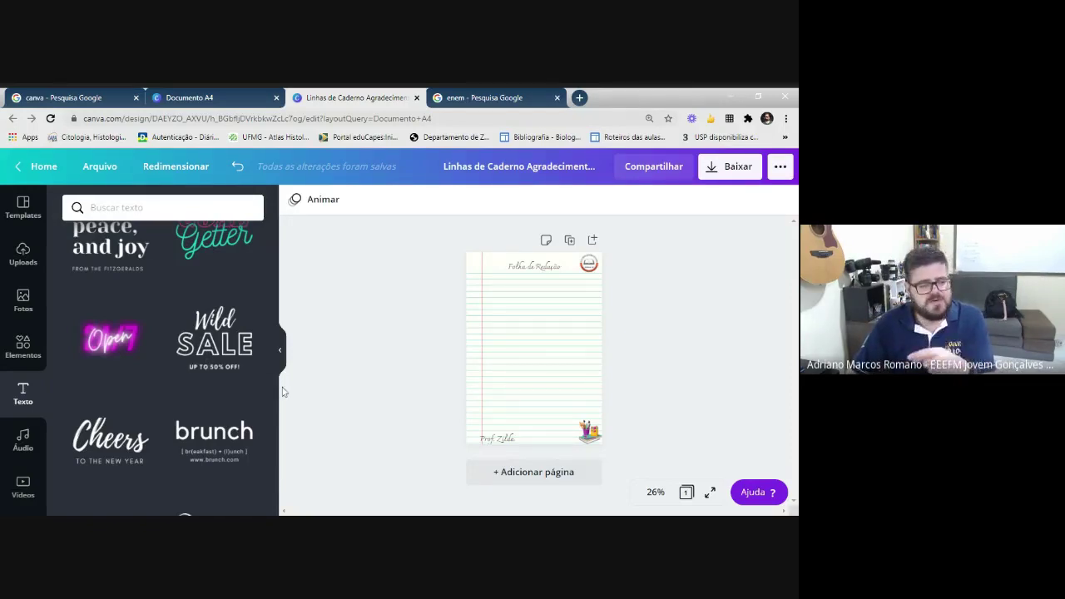
{"action": "left_click", "coordinate": [114, 347]}
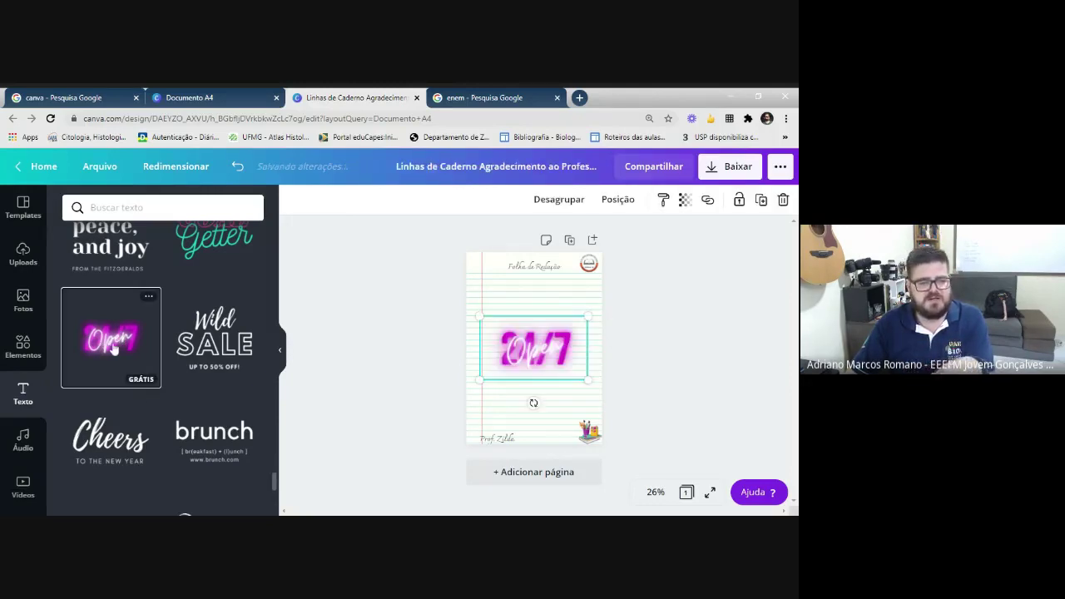
{"action": "left_click_drag", "start_coordinate": [478, 319], "coordinate": [453, 300]}
{"action": "left_click", "coordinate": [573, 351]}
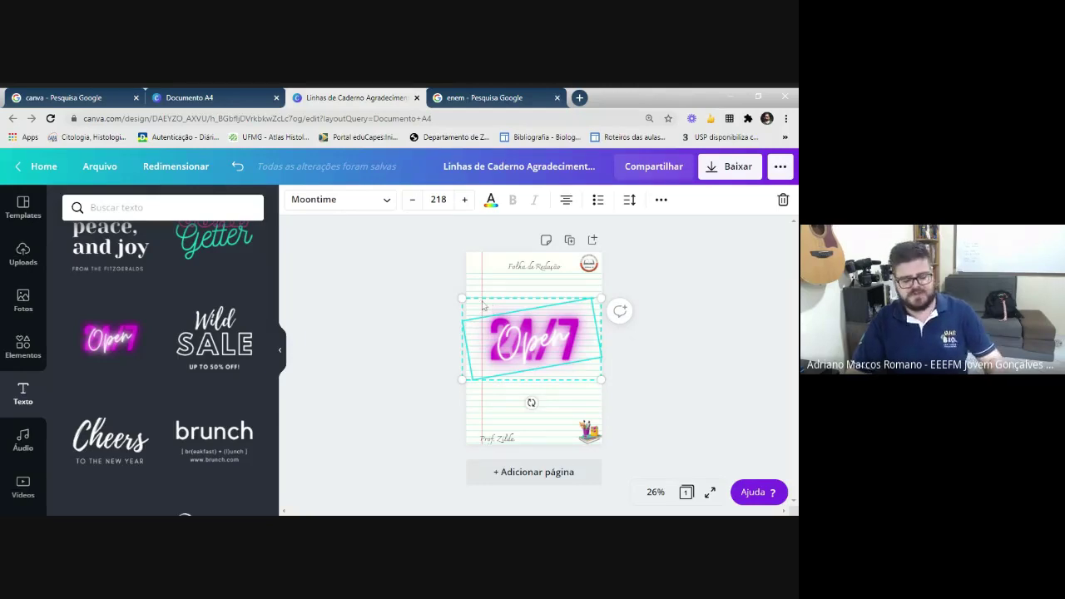
{"action": "key", "text": "Return"}
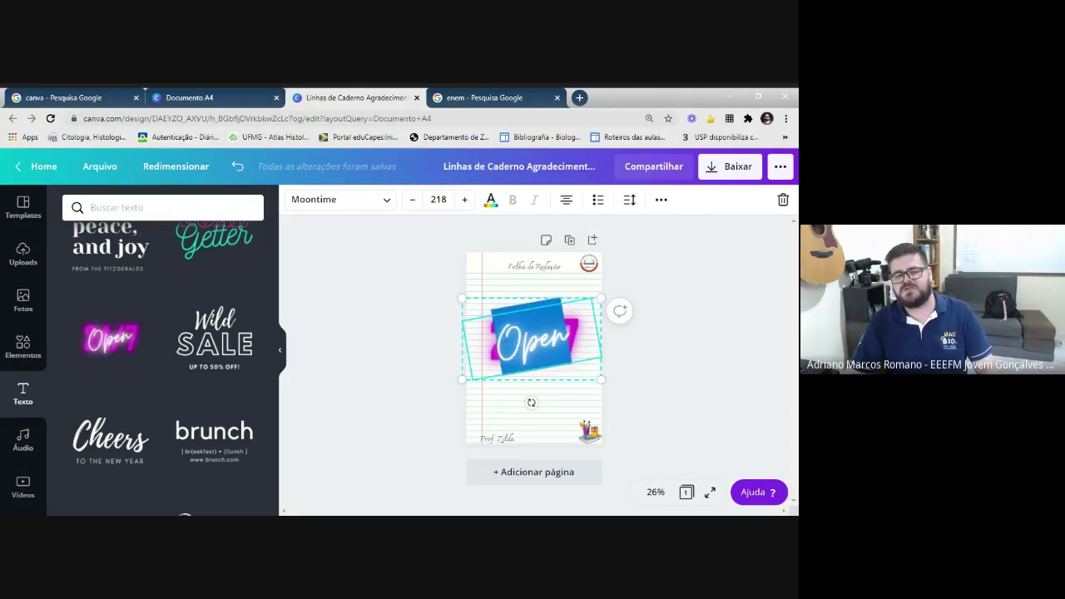
{"action": "left_click", "coordinate": [583, 389]}
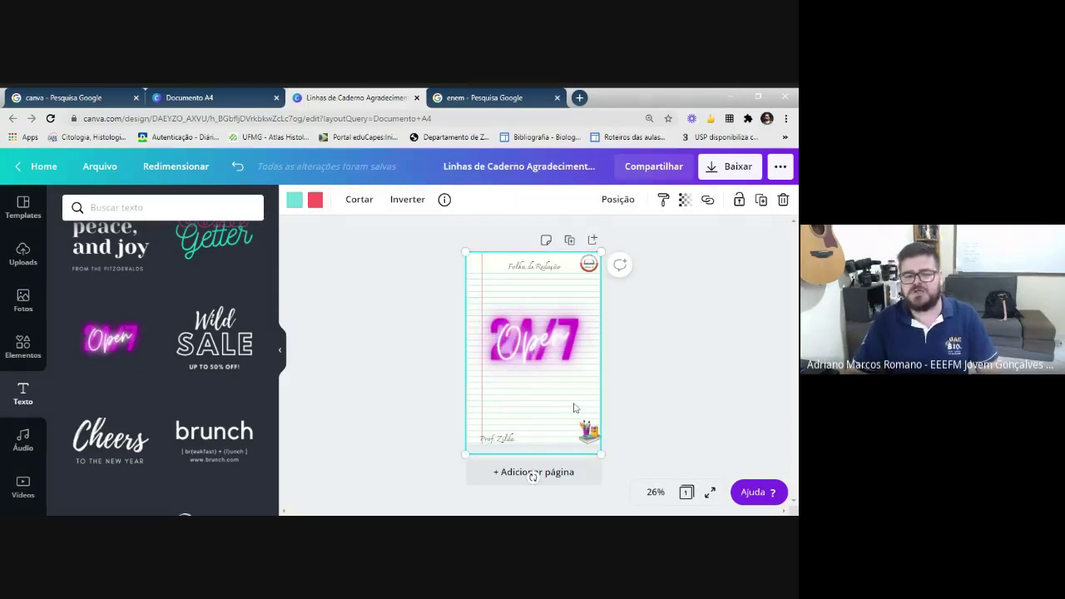
- Ungroup the neon design and move its "Open" and "24/7" texts apart
{"action": "left_click", "coordinate": [553, 358]}
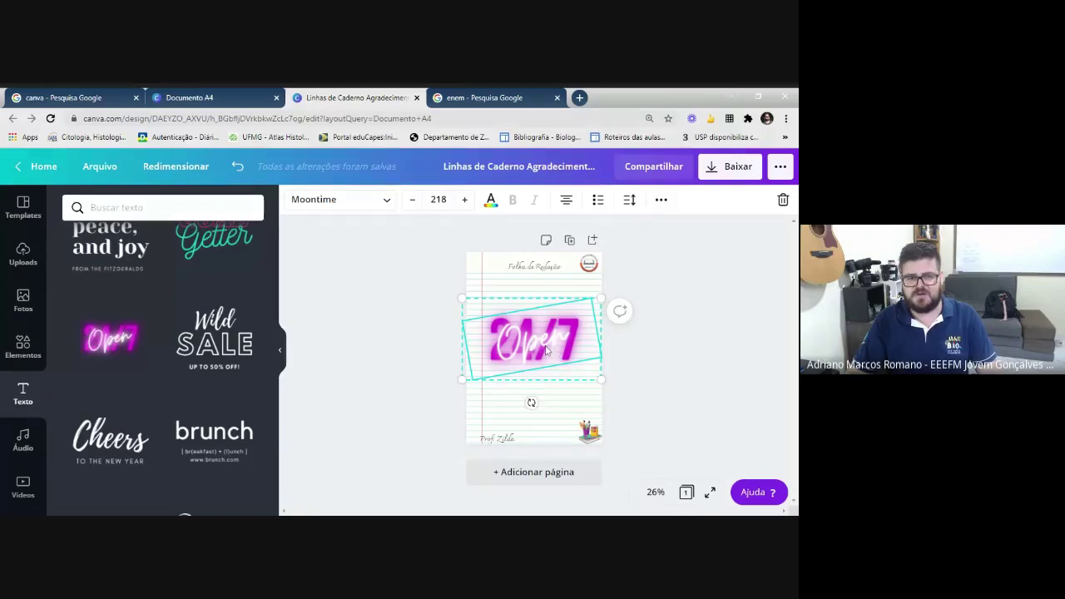
{"action": "left_click", "coordinate": [667, 207]}
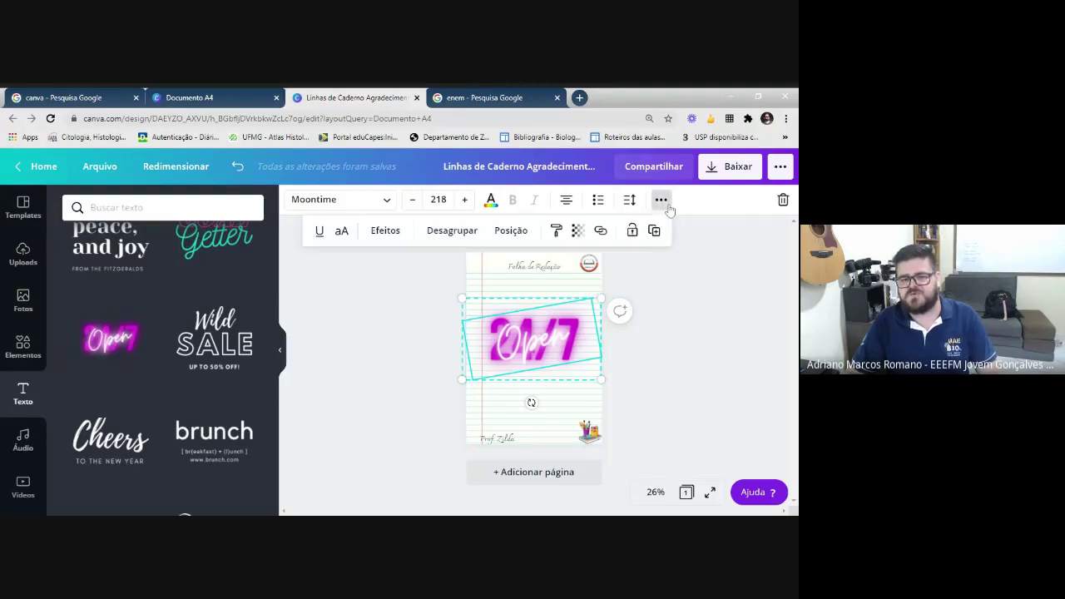
{"action": "left_click", "coordinate": [448, 238]}
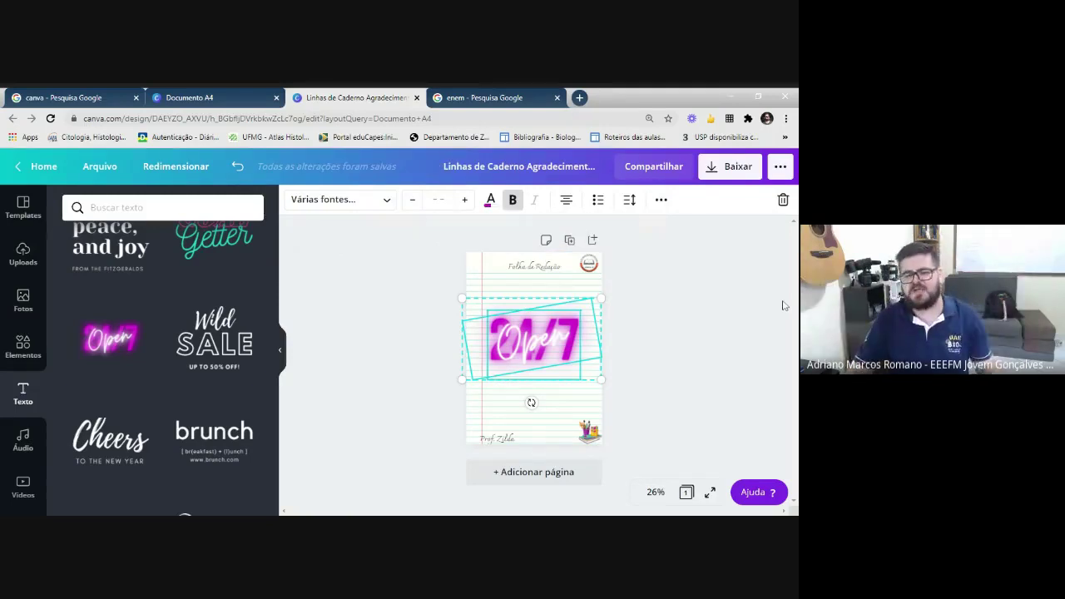
{"action": "left_click_drag", "start_coordinate": [596, 329], "coordinate": [532, 322]}
{"action": "left_click", "coordinate": [597, 300]}
{"action": "left_click", "coordinate": [562, 376]}
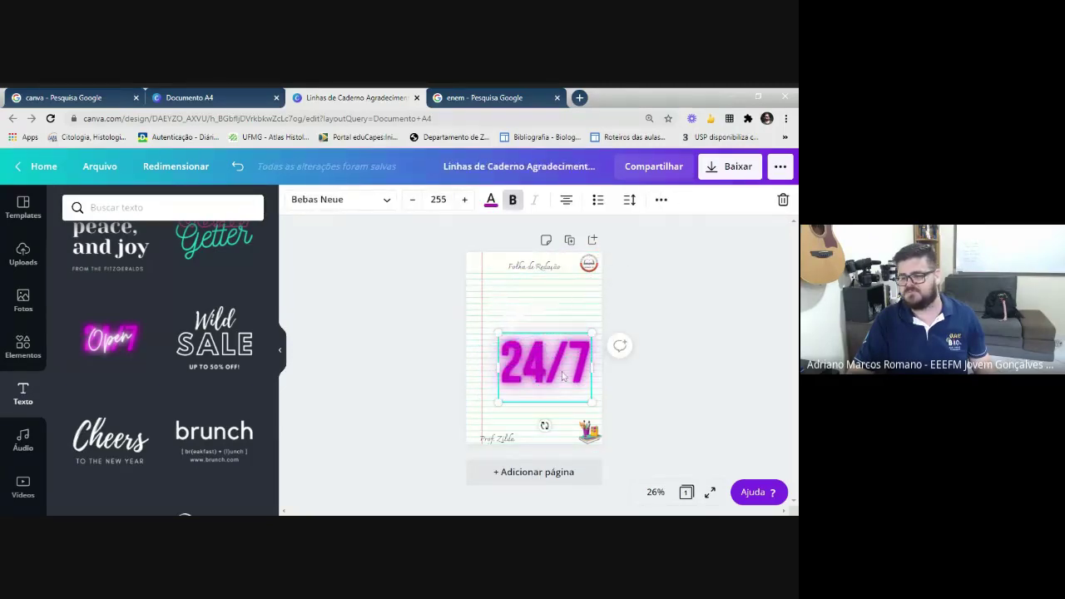
- Replace the "24/7" text with "2021" and place the "Open" text over it
{"action": "left_click_drag", "start_coordinate": [564, 376], "coordinate": [499, 376]}
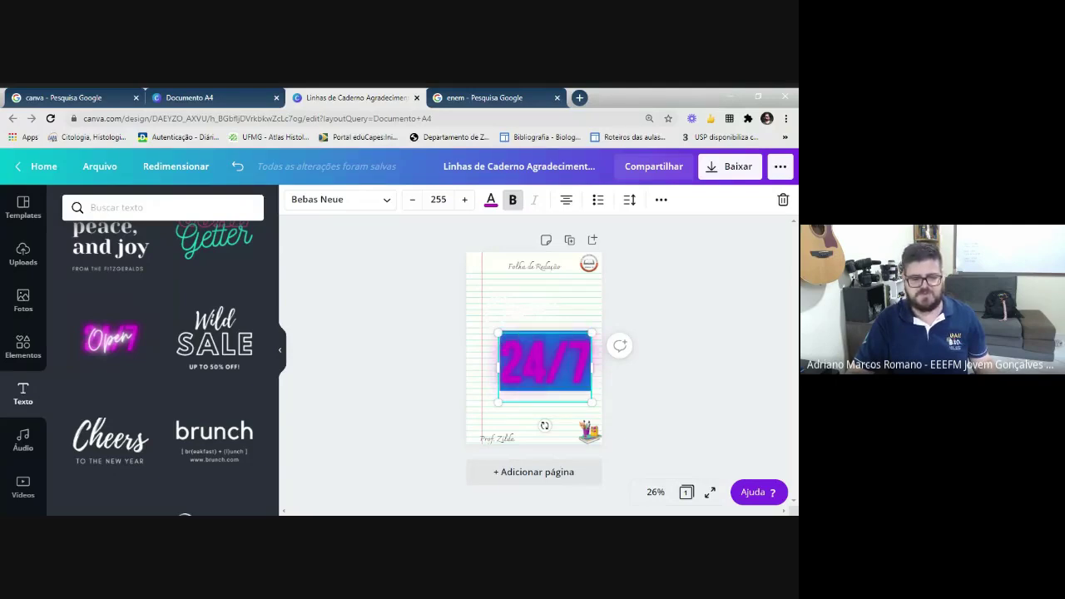
{"action": "type", "text": "2021"}
{"action": "left_click_drag", "start_coordinate": [110, 338], "coordinate": [551, 357]}
{"action": "left_click", "coordinate": [690, 368]}
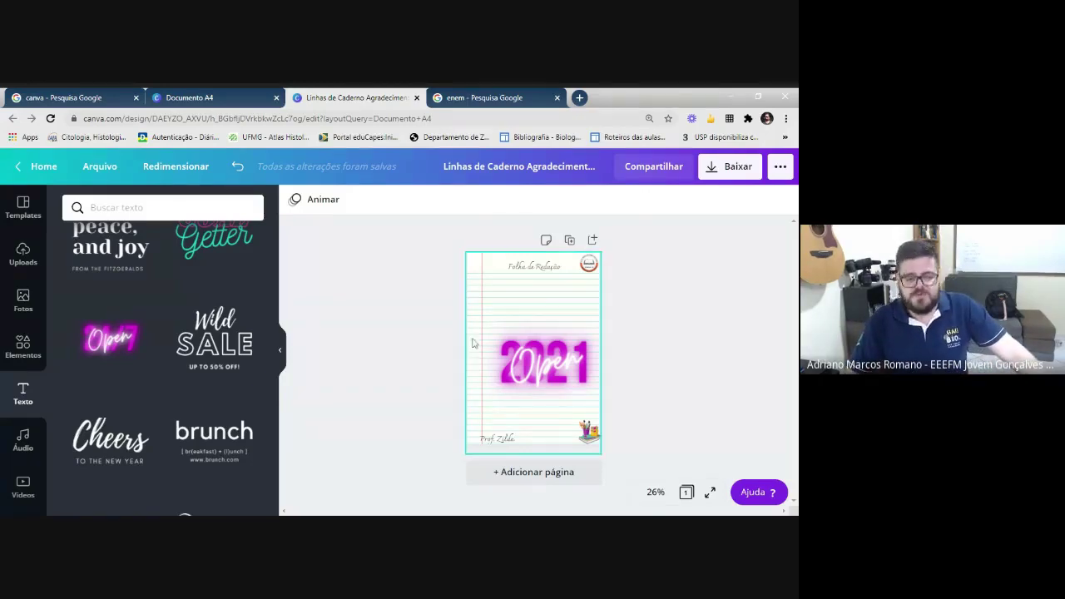
- Delete the neon "Open" and "2021" texts from the sheet
{"action": "left_click", "coordinate": [525, 366]}
{"action": "key", "text": "Delete"}
{"action": "left_click", "coordinate": [551, 367]}
{"action": "key", "text": "Delete"}
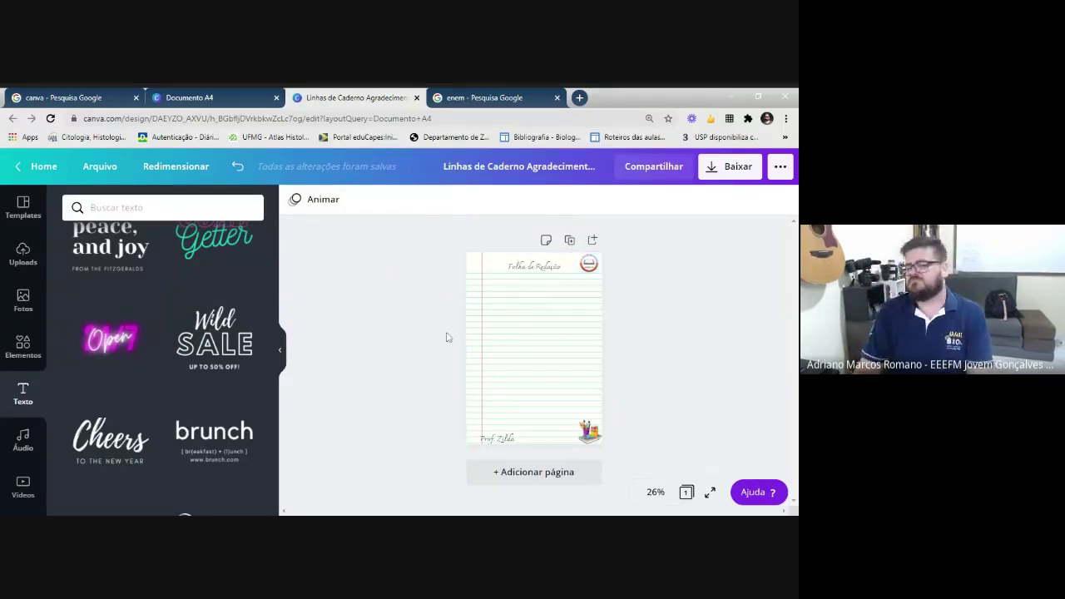
- Try the Panorama and Cambalhota page animations, and apply Ascender to the page
{"action": "left_click", "coordinate": [542, 332]}
{"action": "left_click", "coordinate": [672, 316]}
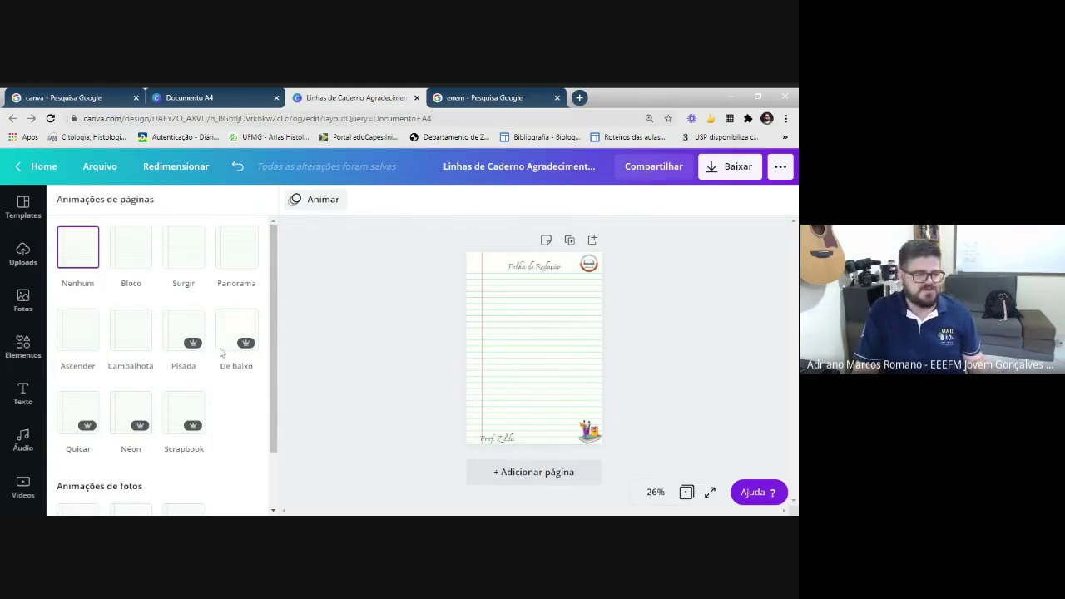
{"action": "left_click", "coordinate": [236, 247]}
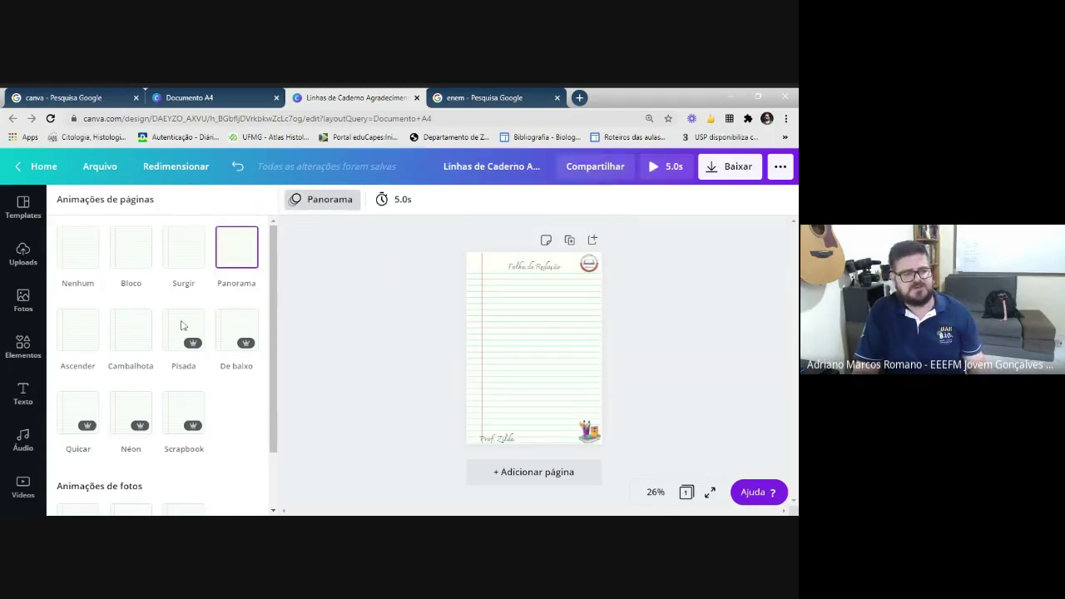
{"action": "left_click", "coordinate": [141, 333]}
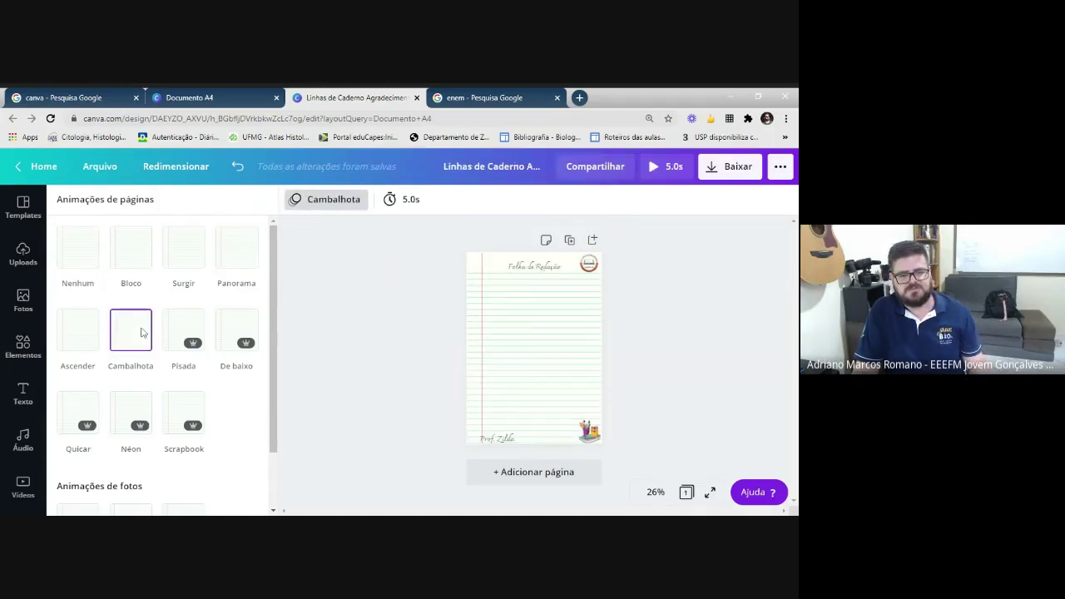
{"action": "left_click", "coordinate": [89, 351]}
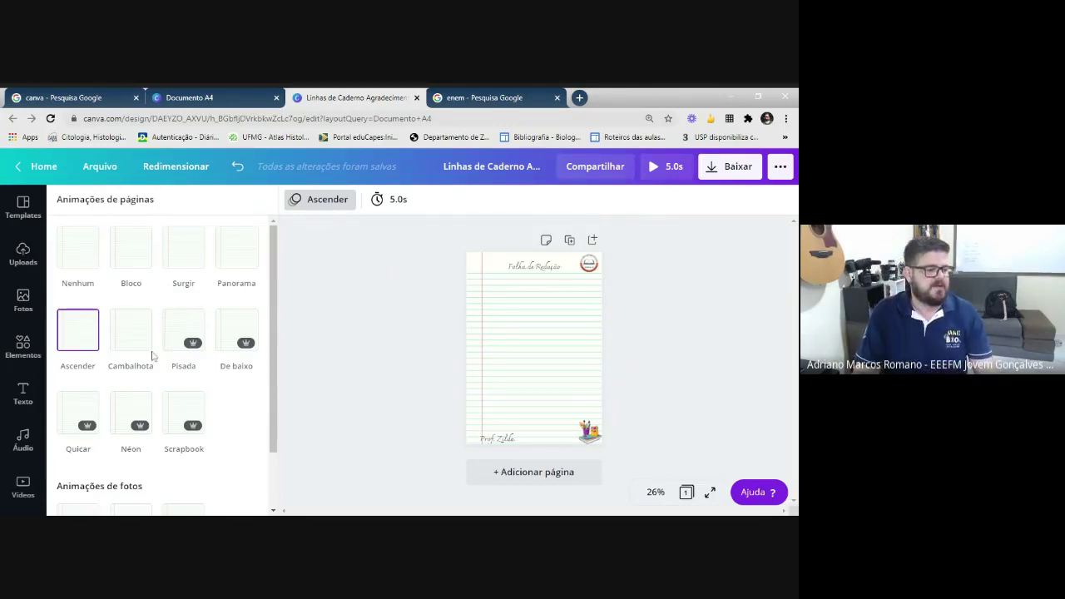
- Look through the stock video categories available for the design
{"action": "scroll", "coordinate": [33, 377], "scroll_direction": "down", "scroll_amount": 2}
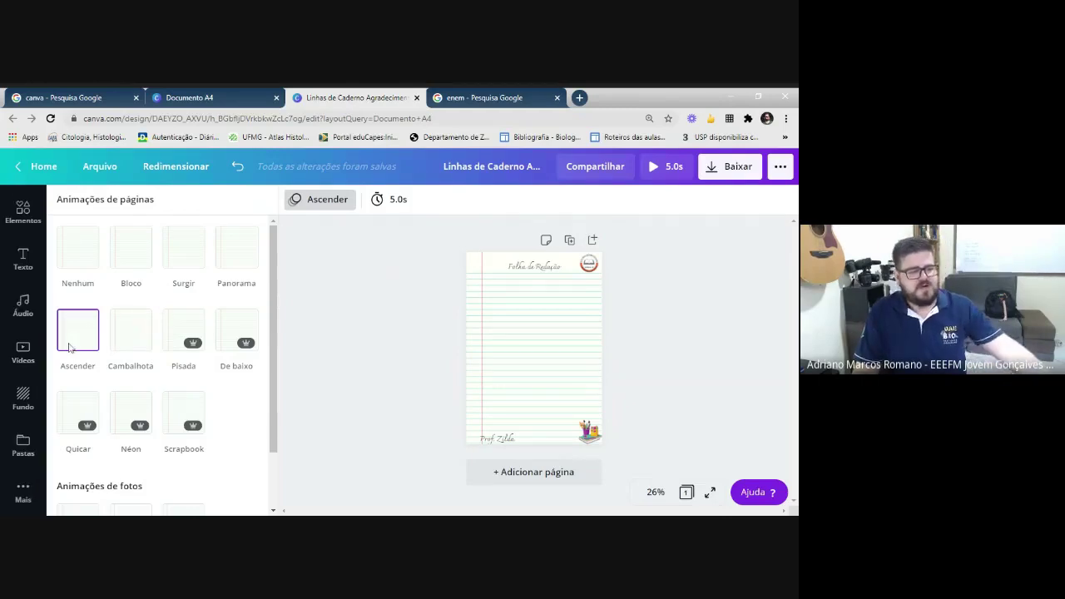
{"action": "left_click", "coordinate": [23, 353]}
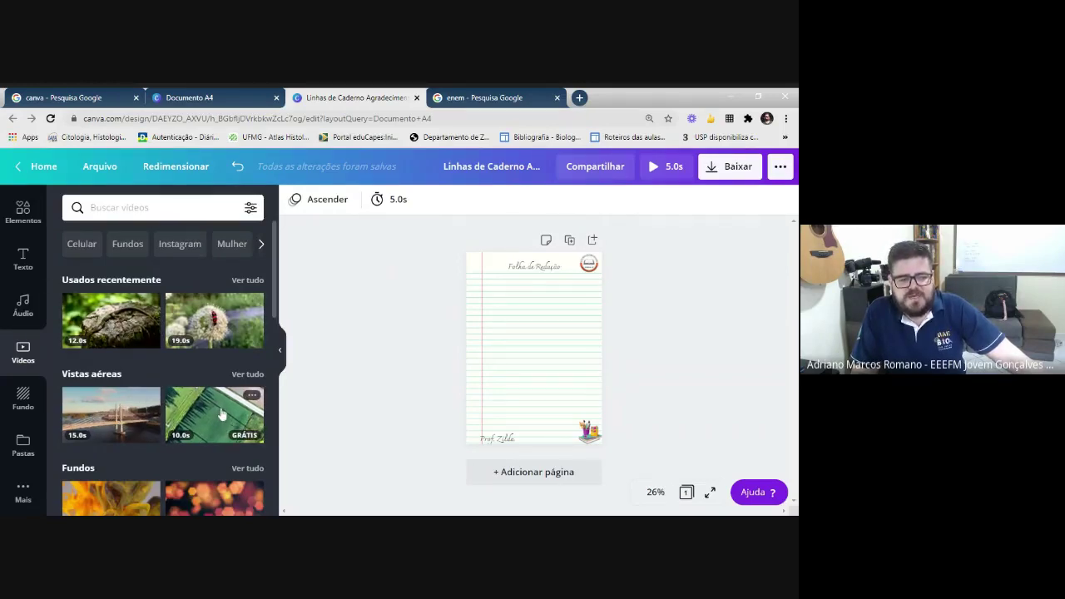
{"action": "scroll", "coordinate": [221, 414], "scroll_direction": "down", "scroll_amount": 2}
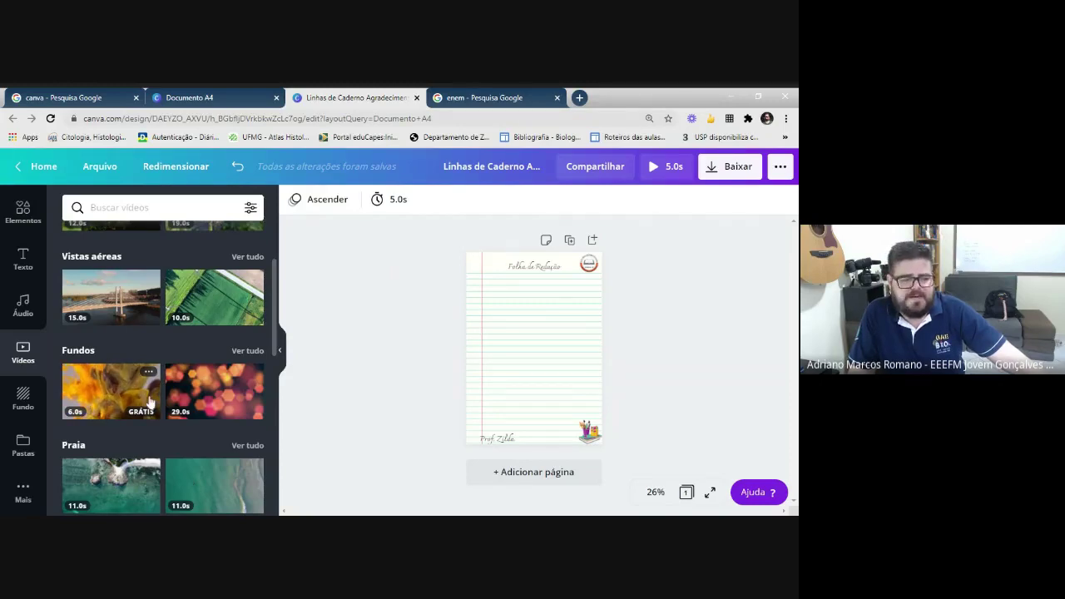
{"action": "scroll", "coordinate": [167, 391], "scroll_direction": "down", "scroll_amount": 1}
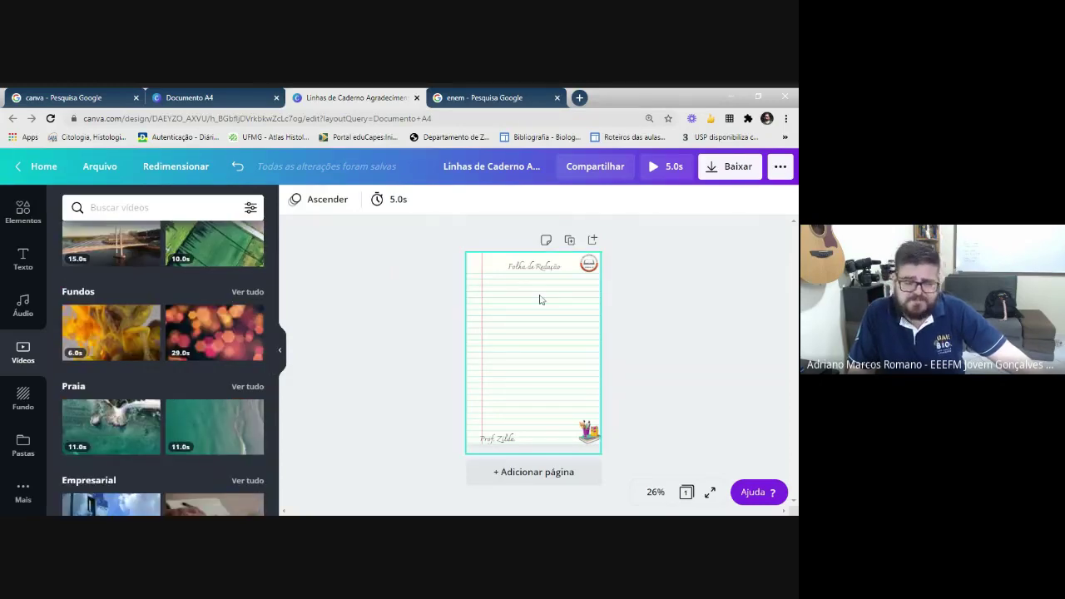
- Delete the ruled notebook lines graphic that covers the page
{"action": "left_click_drag", "start_coordinate": [539, 299], "coordinate": [530, 333]}
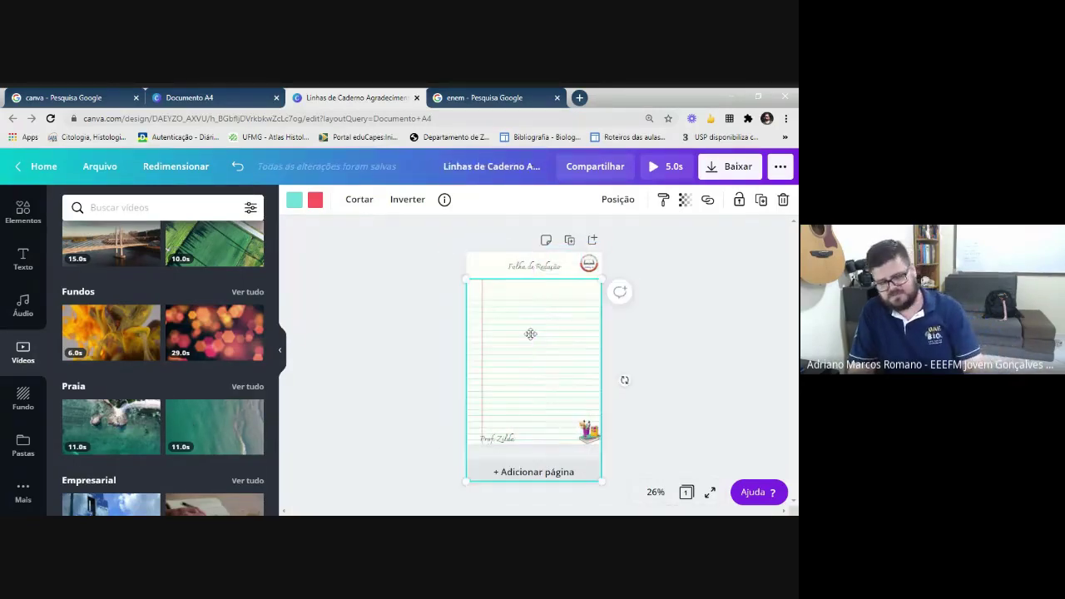
{"action": "key", "text": "Delete"}
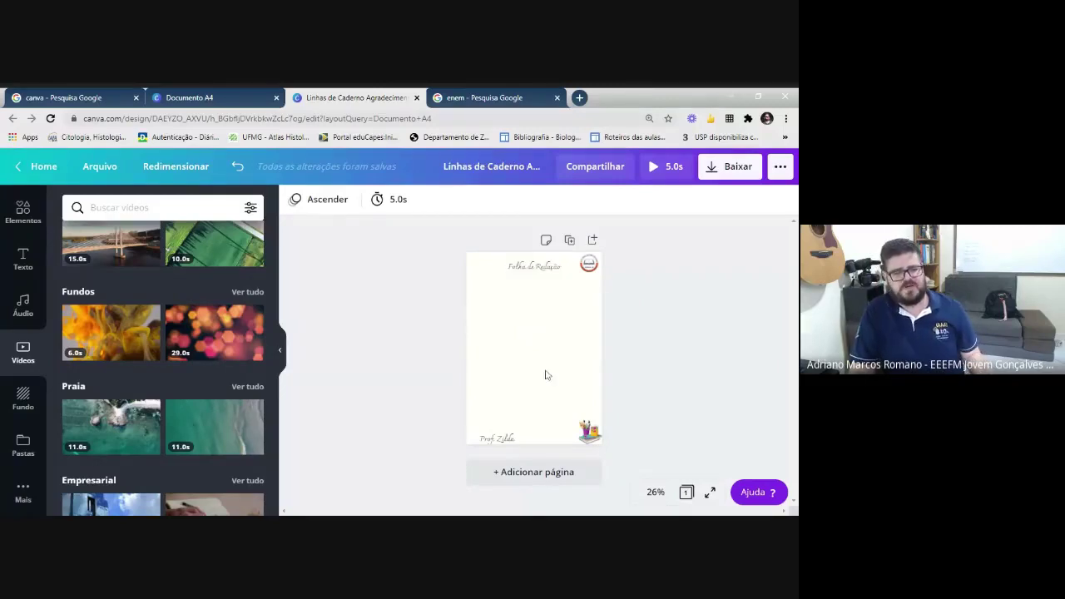
- Look through the stock background categories and search the backgrounds for "cake"
{"action": "left_click", "coordinate": [23, 399]}
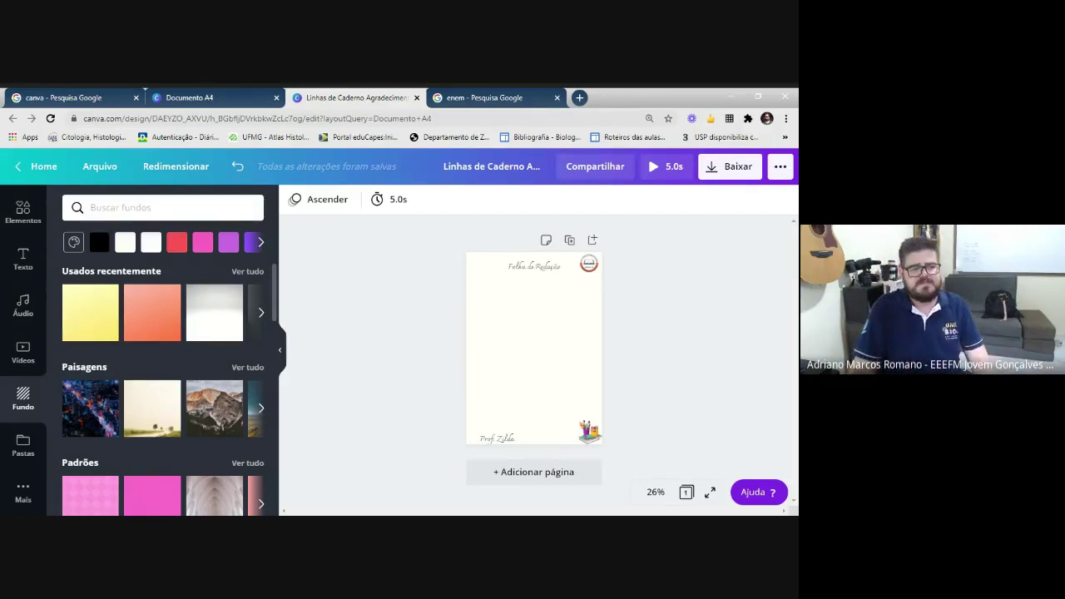
{"action": "scroll", "coordinate": [136, 373], "scroll_direction": "down", "scroll_amount": 3}
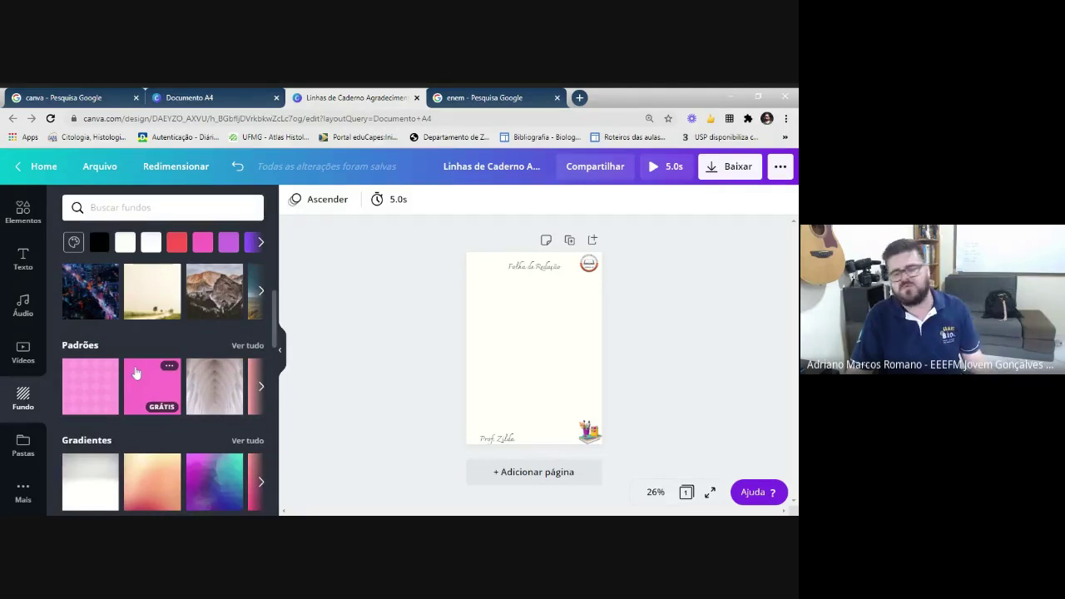
{"action": "scroll", "coordinate": [137, 373], "scroll_direction": "down", "scroll_amount": 3}
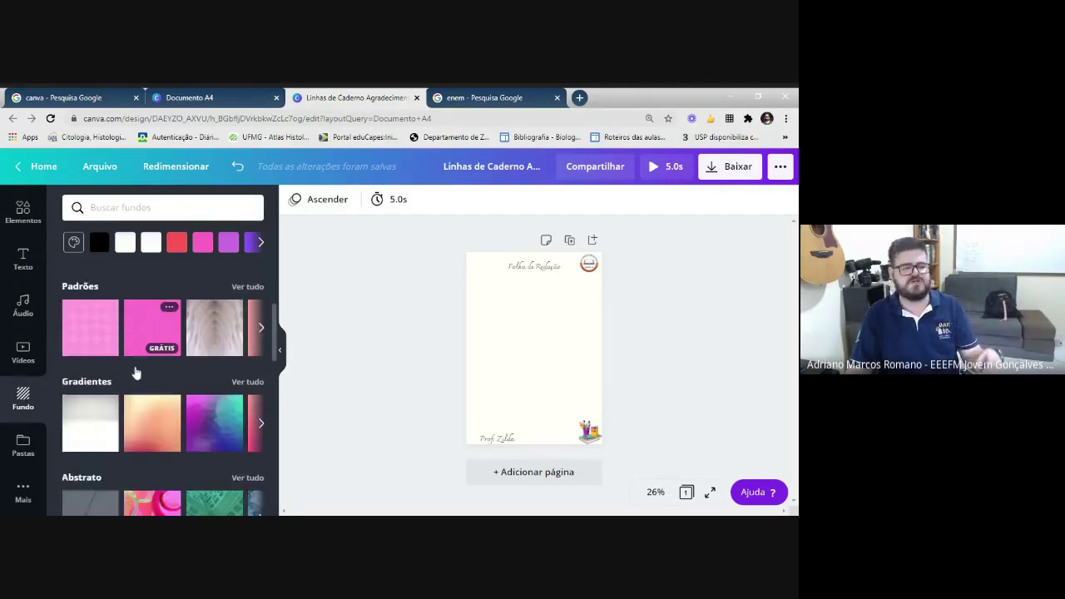
{"action": "scroll", "coordinate": [145, 381], "scroll_direction": "down", "scroll_amount": 2}
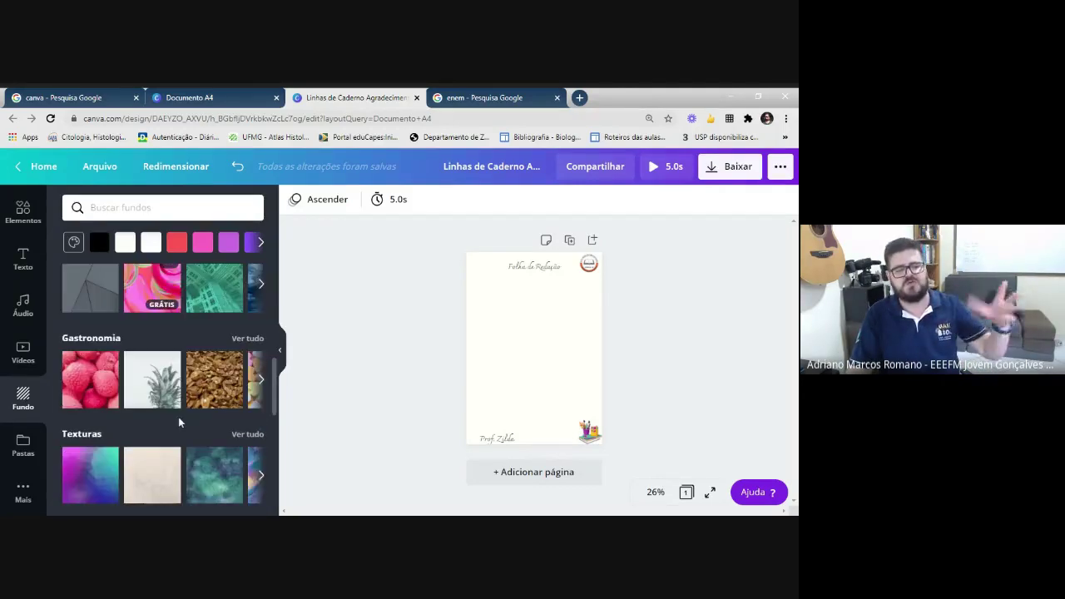
{"action": "left_click", "coordinate": [167, 208]}
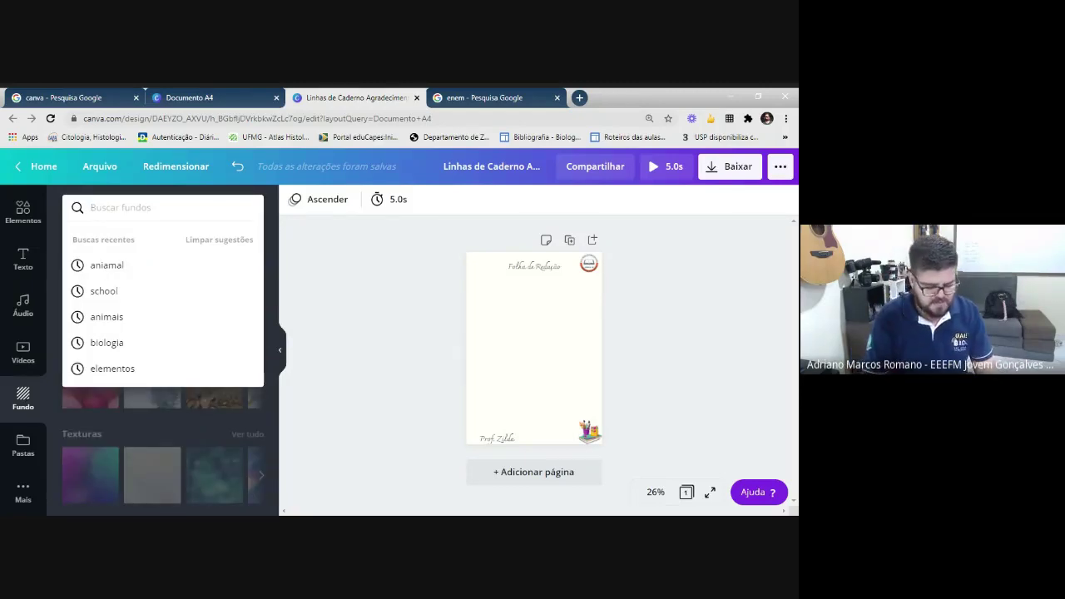
{"action": "type", "text": "cake"}
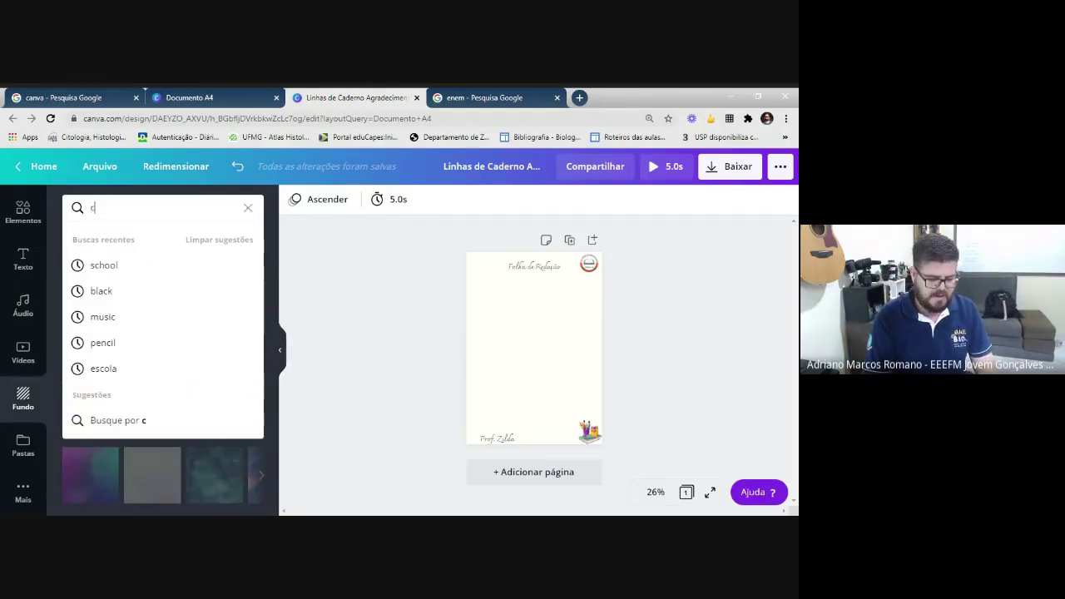
{"action": "key", "text": "Return"}
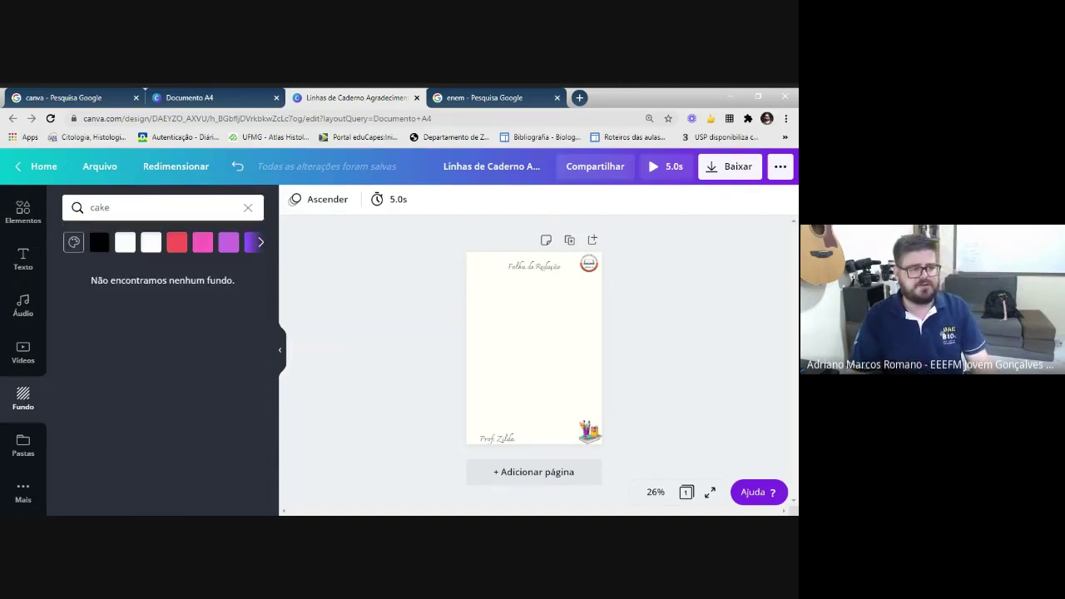
- Replace the background search term with "birthday" and run the search
{"action": "left_click", "coordinate": [110, 207]}
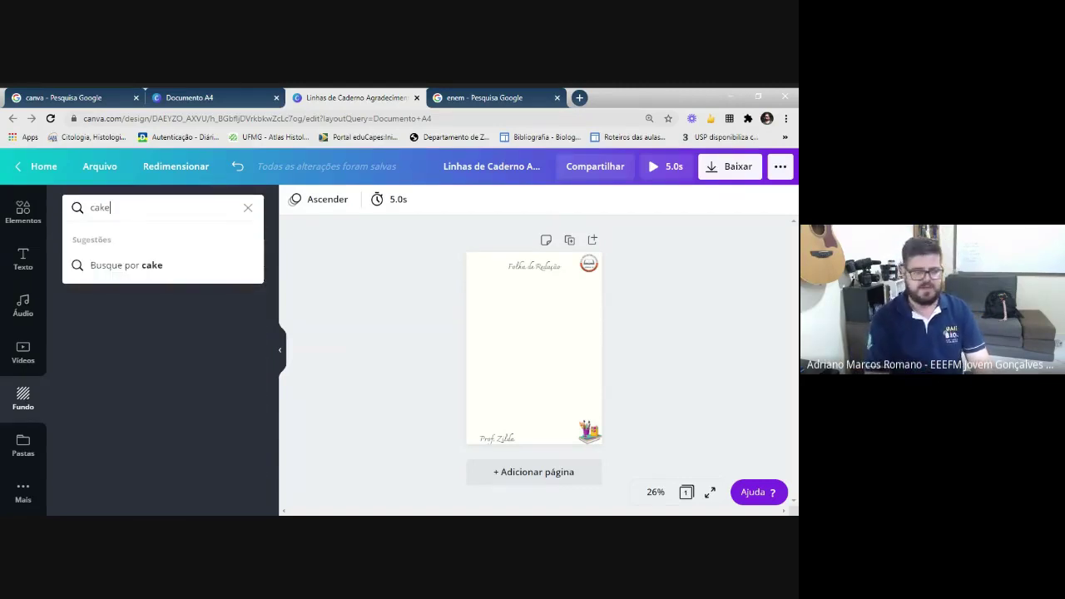
{"action": "key", "text": "BackSpace"}
{"action": "key", "text": "BackSpace"}
{"action": "key", "text": "BackSpace"}
{"action": "key", "text": "BackSpace"}
{"action": "type", "text": "bi"}
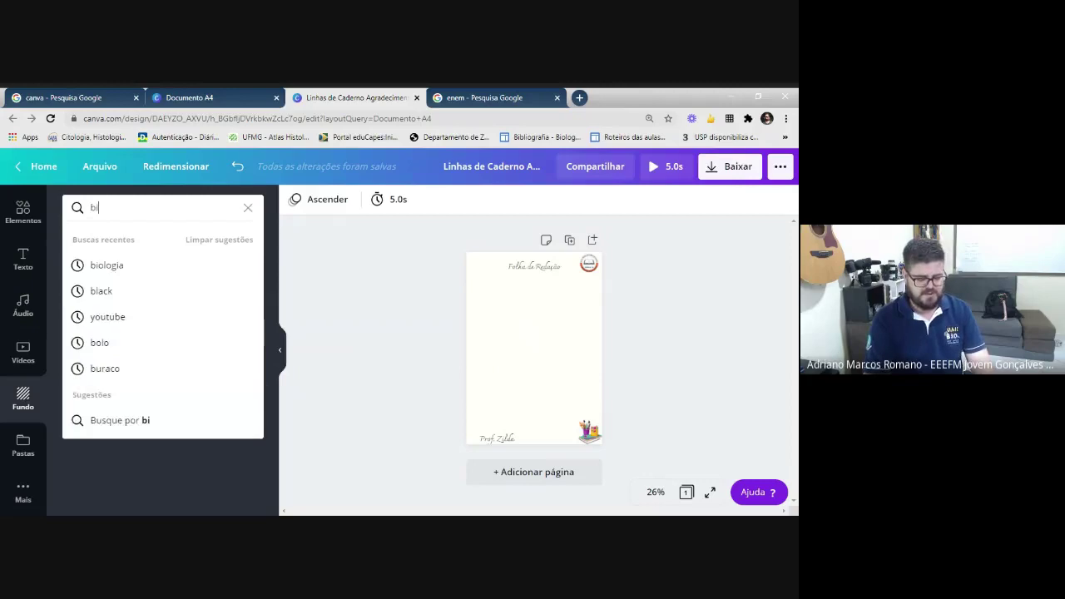
{"action": "type", "text": "rthday"}
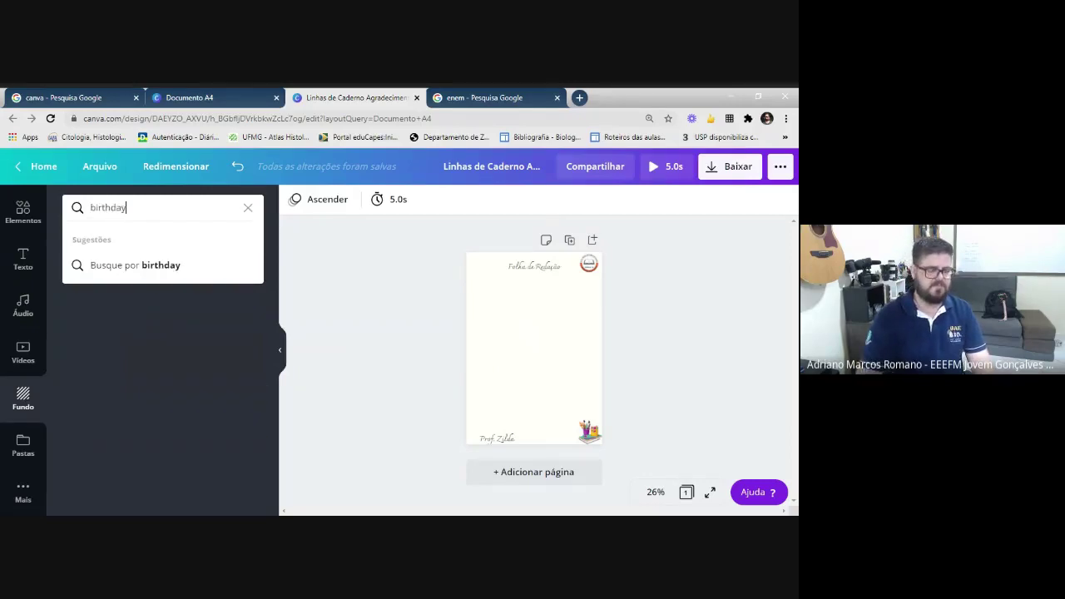
{"action": "key", "text": "Return"}
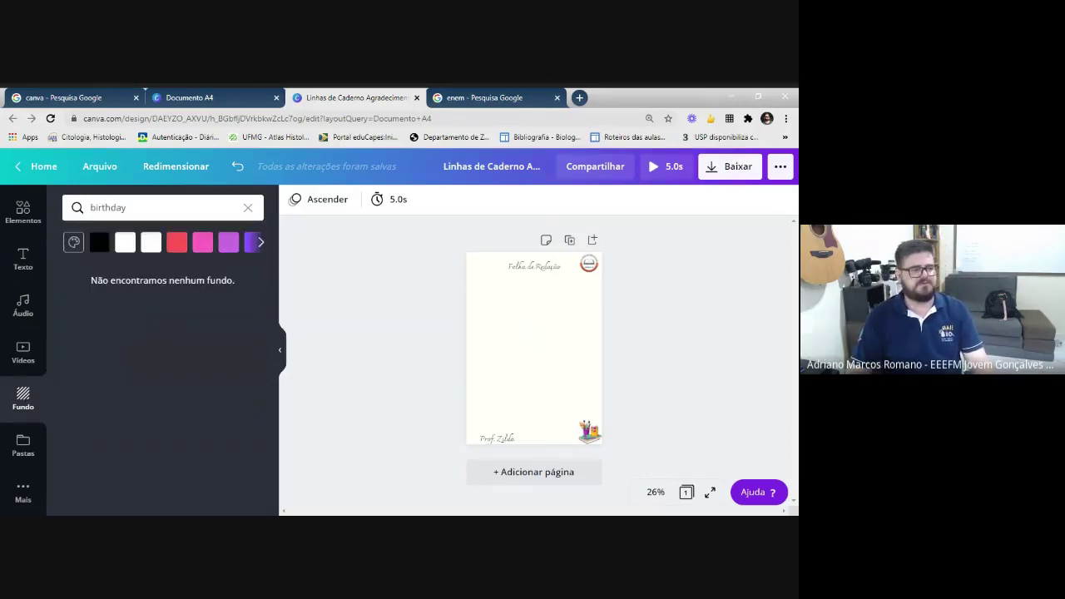
- Clear the background search and look for "aniversário" backgrounds instead
{"action": "left_click", "coordinate": [247, 207]}
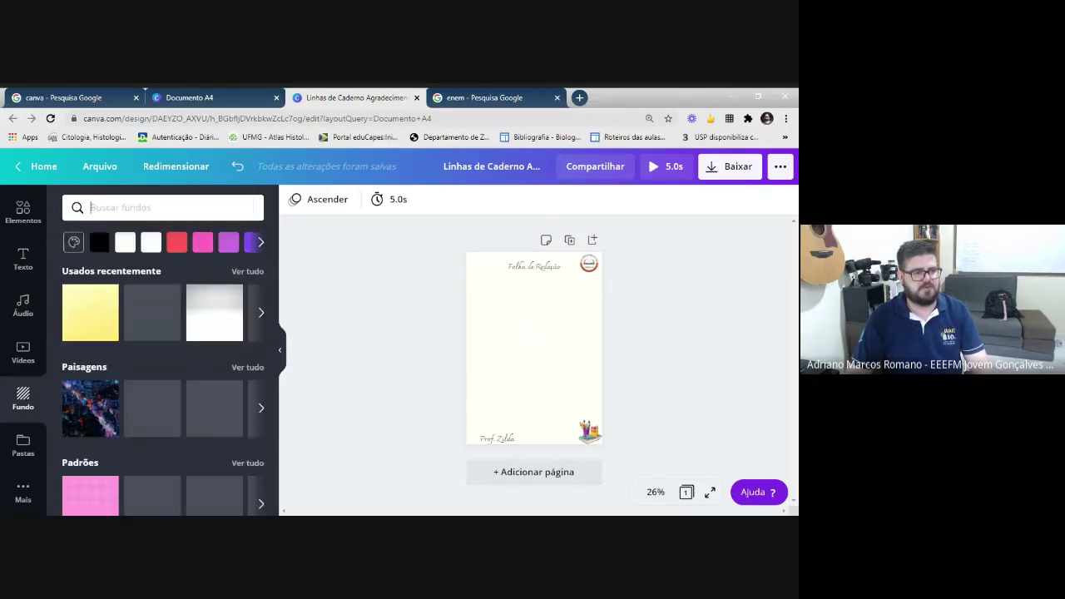
{"action": "type", "text": "aniver"}
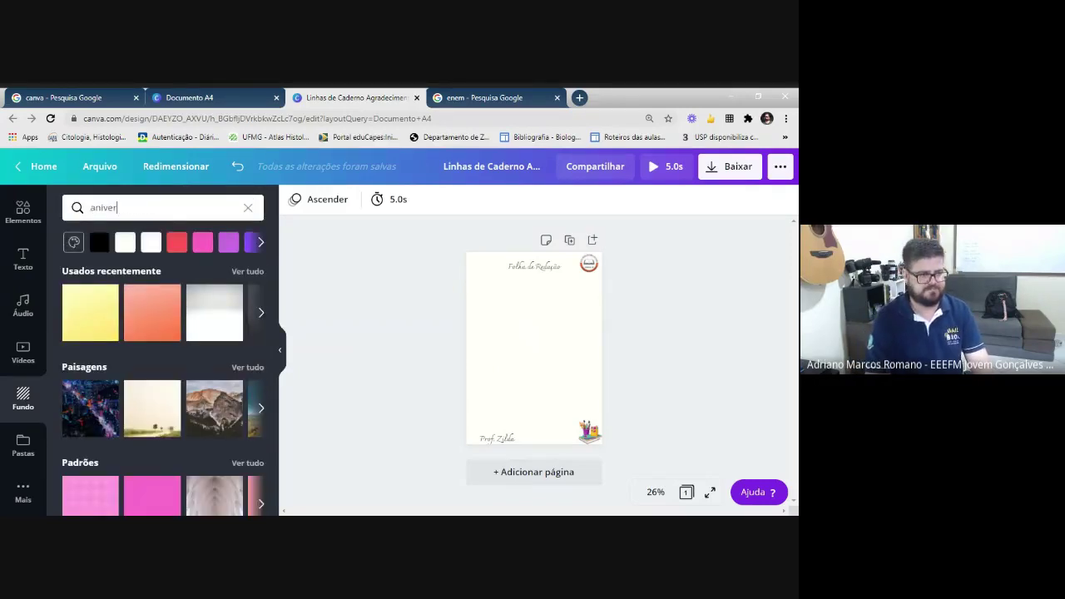
{"action": "type", "text": "sário"}
{"action": "key", "text": "Return"}
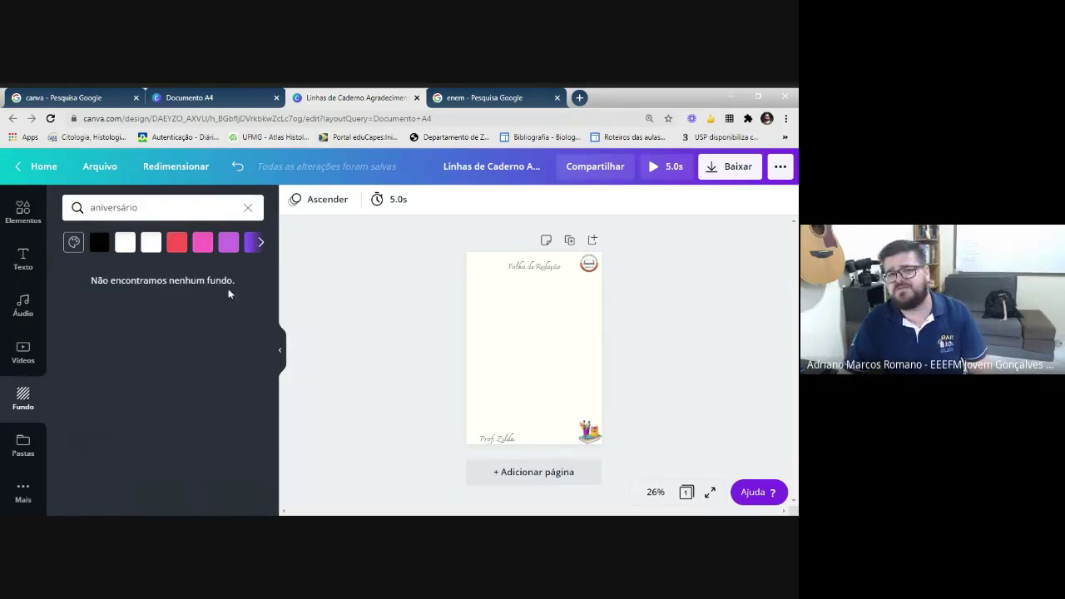
- Try the green heart image from an "amor" search as the page background, and undo it
{"action": "left_click", "coordinate": [248, 207]}
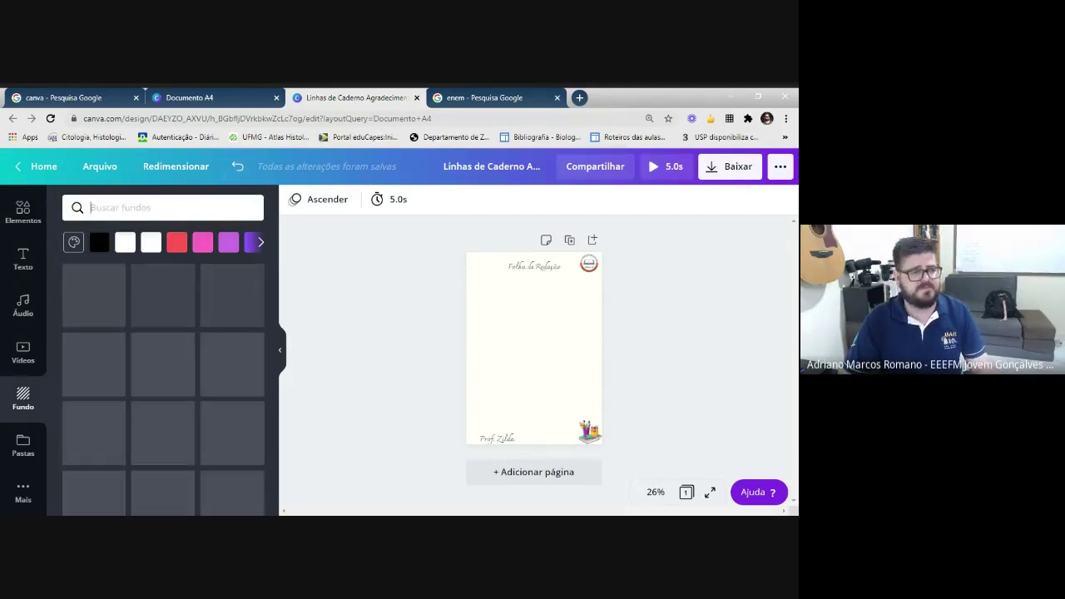
{"action": "type", "text": "amor"}
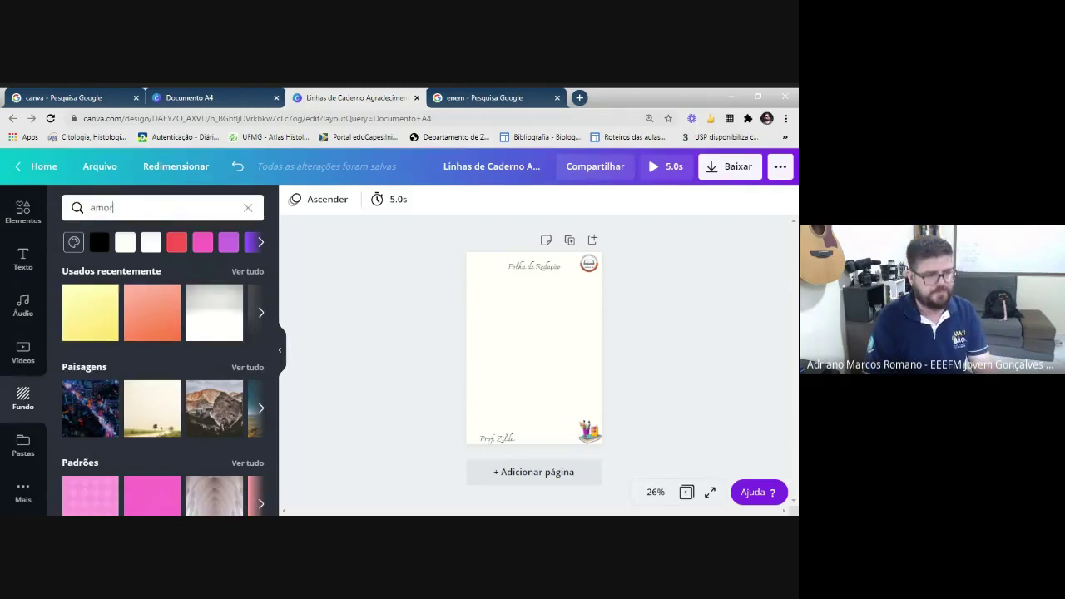
{"action": "key", "text": "Return"}
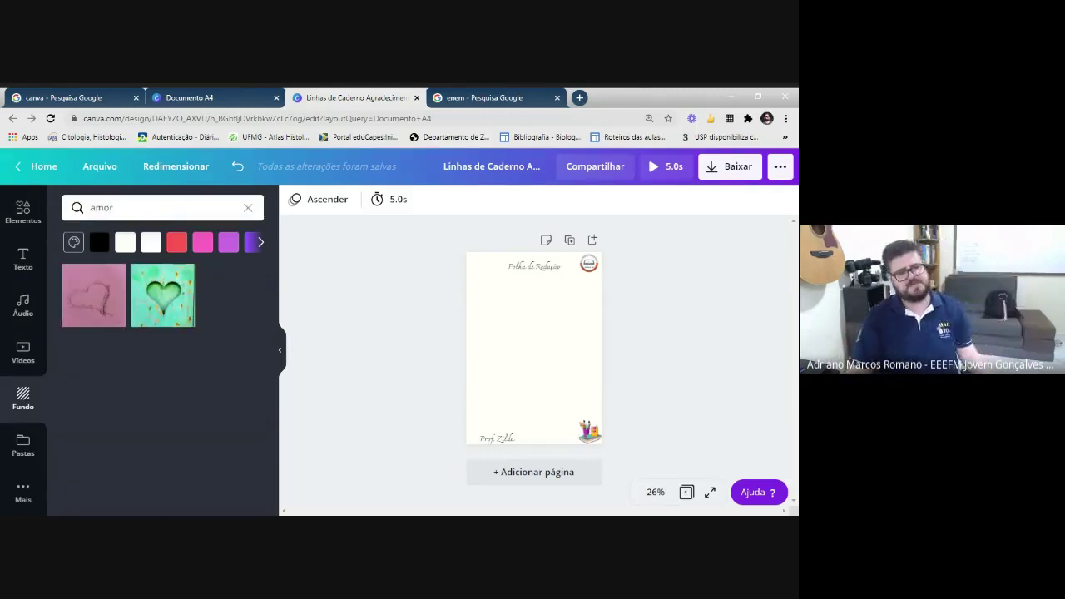
{"action": "left_click", "coordinate": [143, 297]}
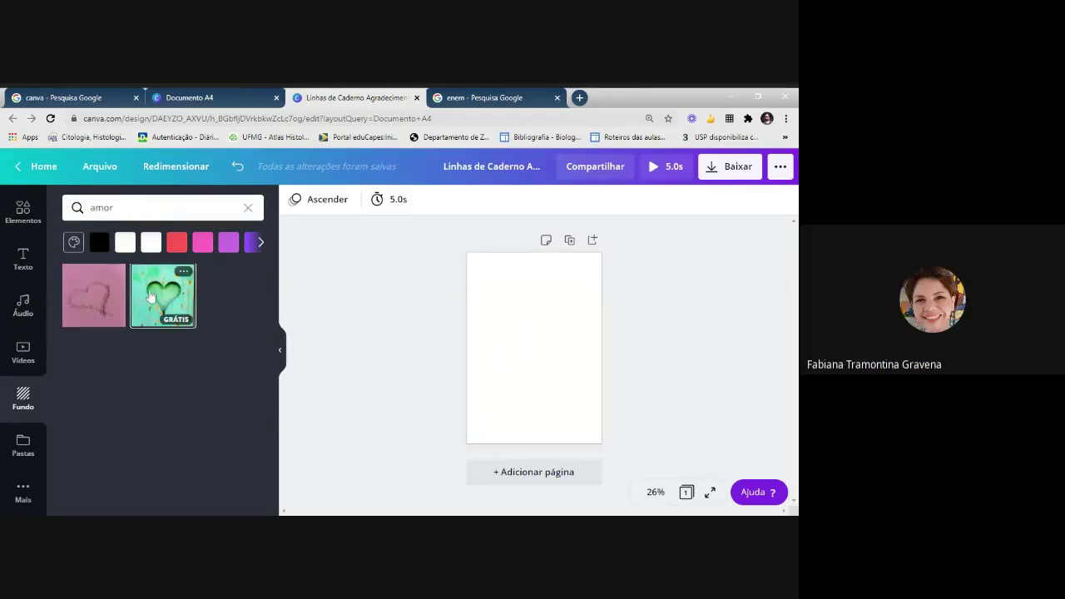
{"action": "left_click", "coordinate": [680, 365]}
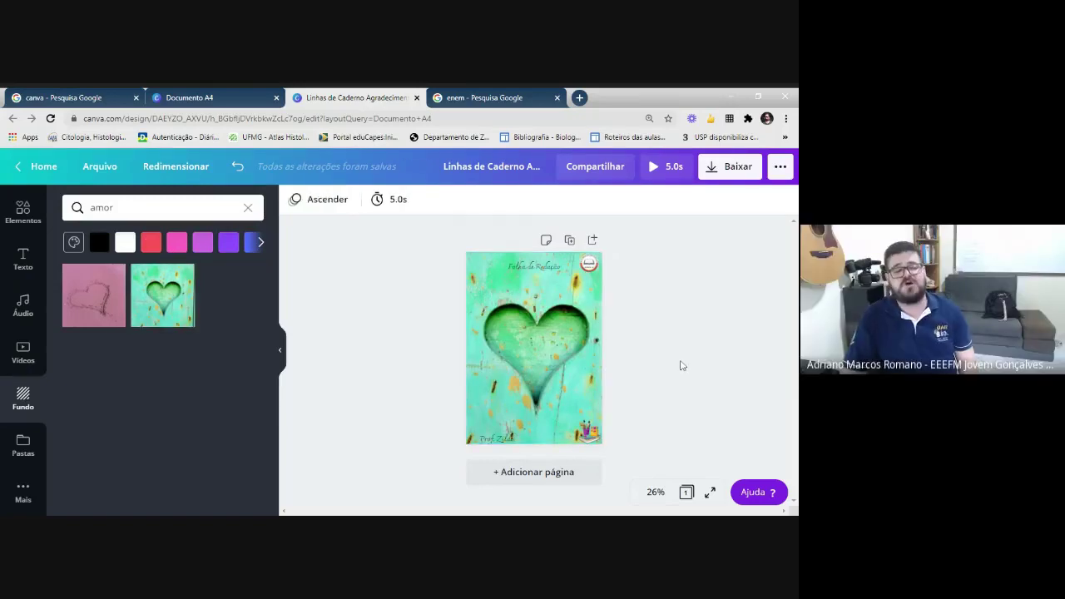
{"action": "double_click", "coordinate": [539, 361]}
{"action": "left_click", "coordinate": [749, 352]}
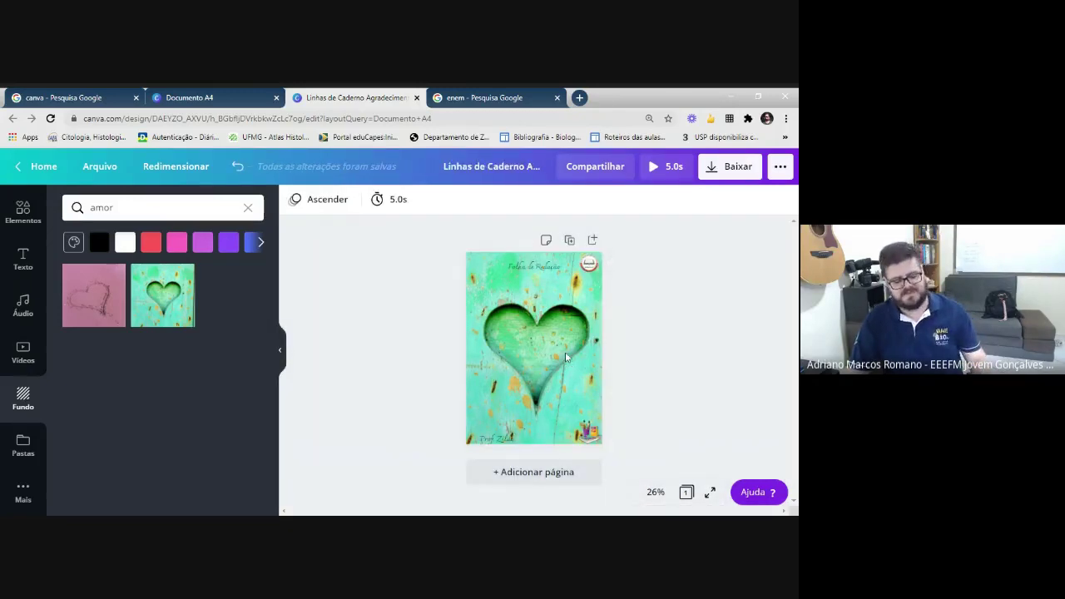
{"action": "key", "text": "ctrl+z"}
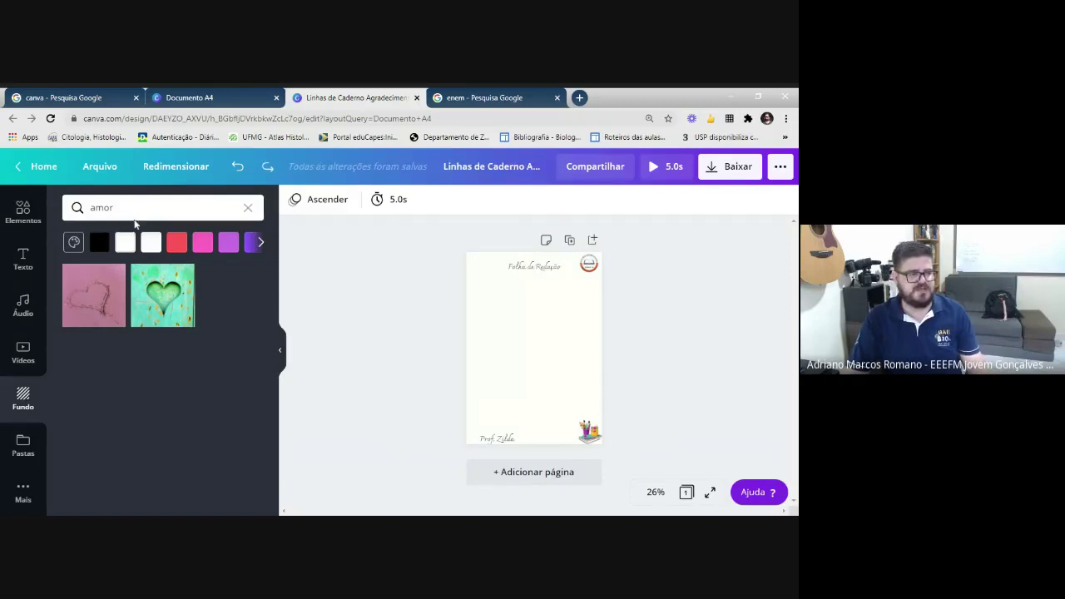
- Apply the dark teal gradient from the Gradientes category as the page background
{"action": "left_click", "coordinate": [247, 207]}
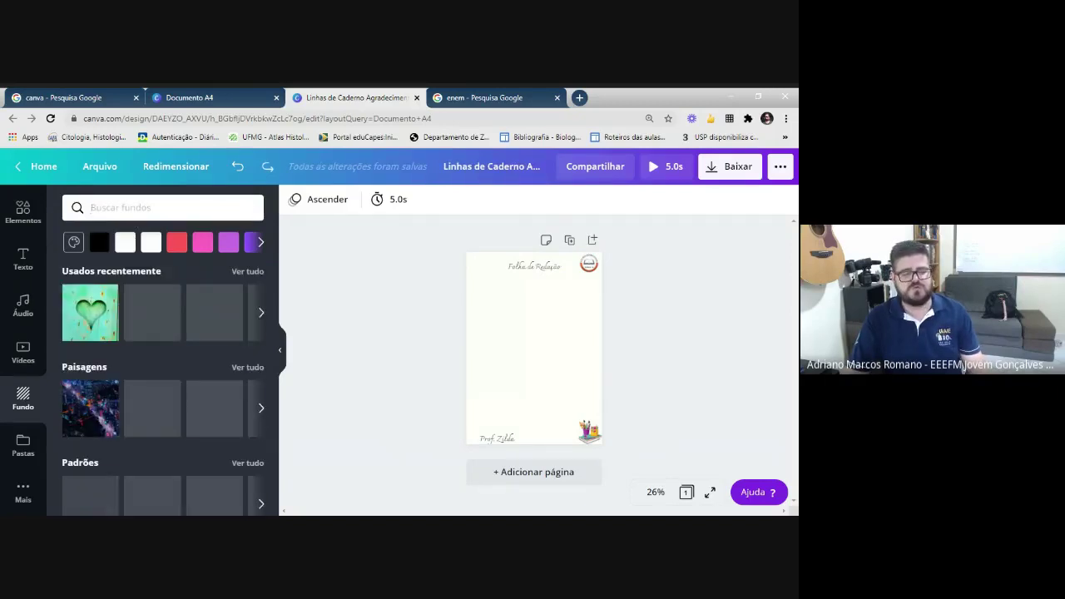
{"action": "scroll", "coordinate": [158, 383], "scroll_direction": "down", "scroll_amount": 3}
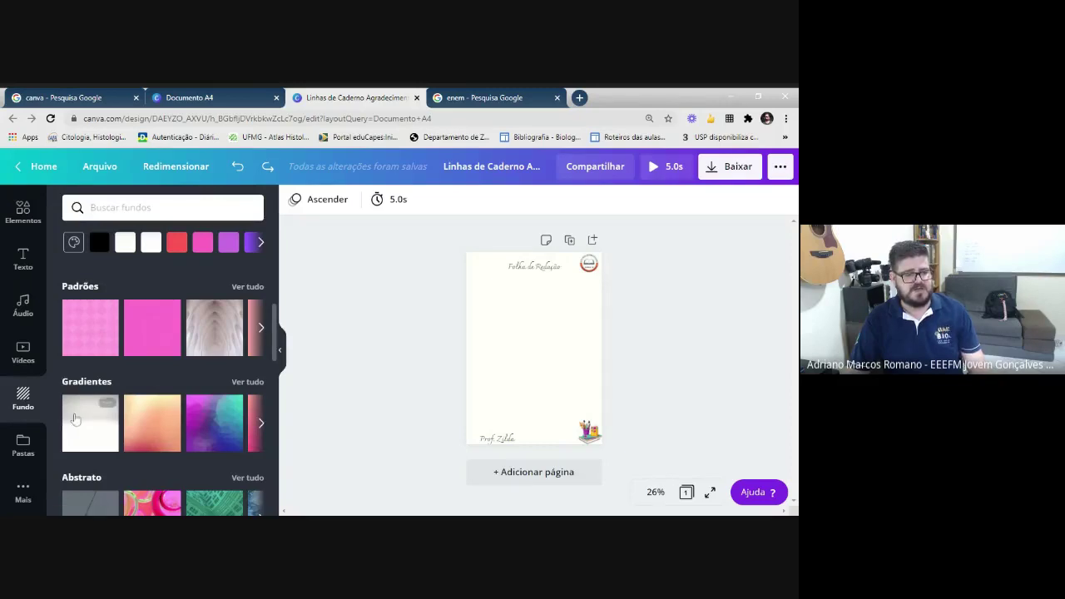
{"action": "left_click", "coordinate": [87, 382]}
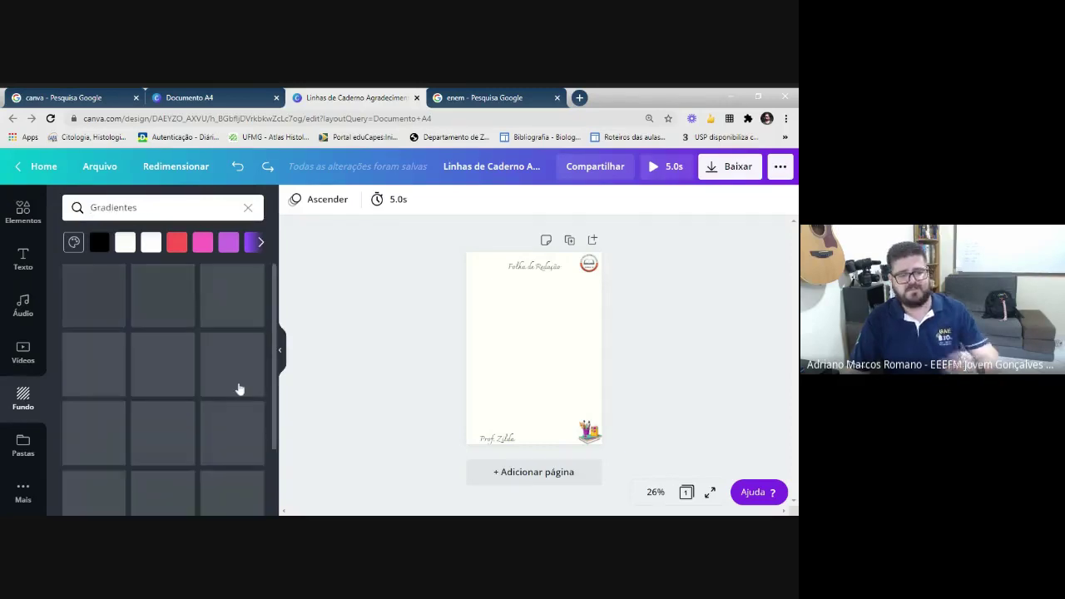
{"action": "scroll", "coordinate": [167, 399], "scroll_direction": "down", "scroll_amount": 5}
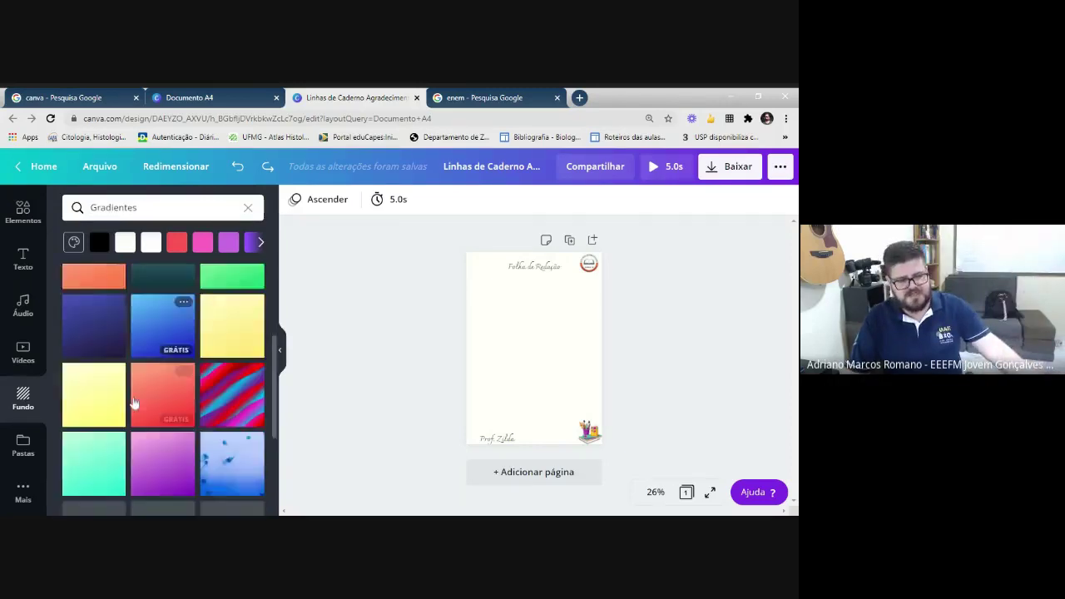
{"action": "scroll", "coordinate": [125, 392], "scroll_direction": "down", "scroll_amount": 3}
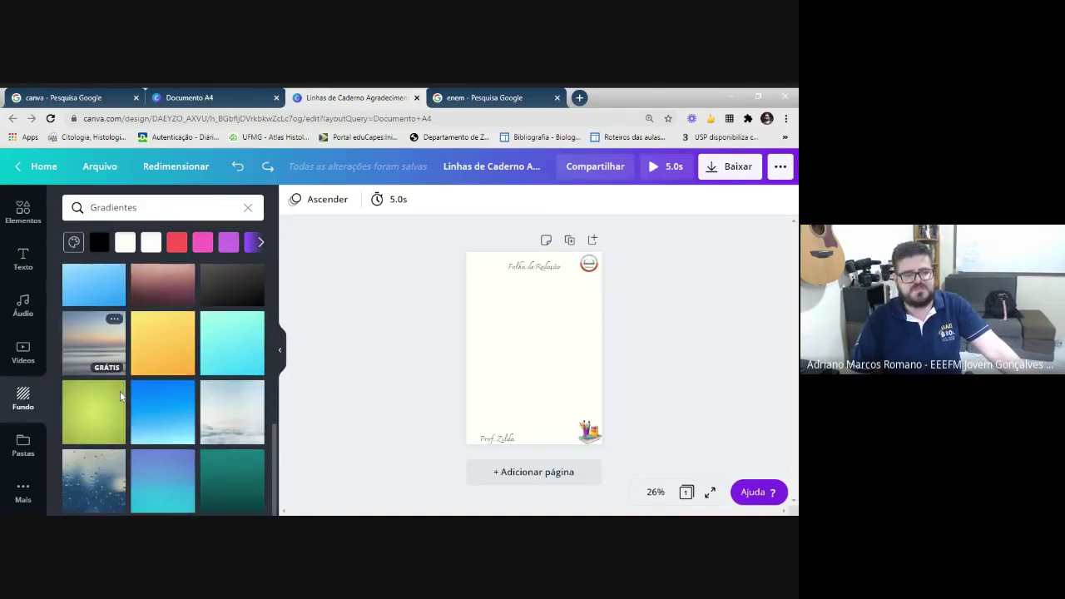
{"action": "left_click", "coordinate": [221, 474]}
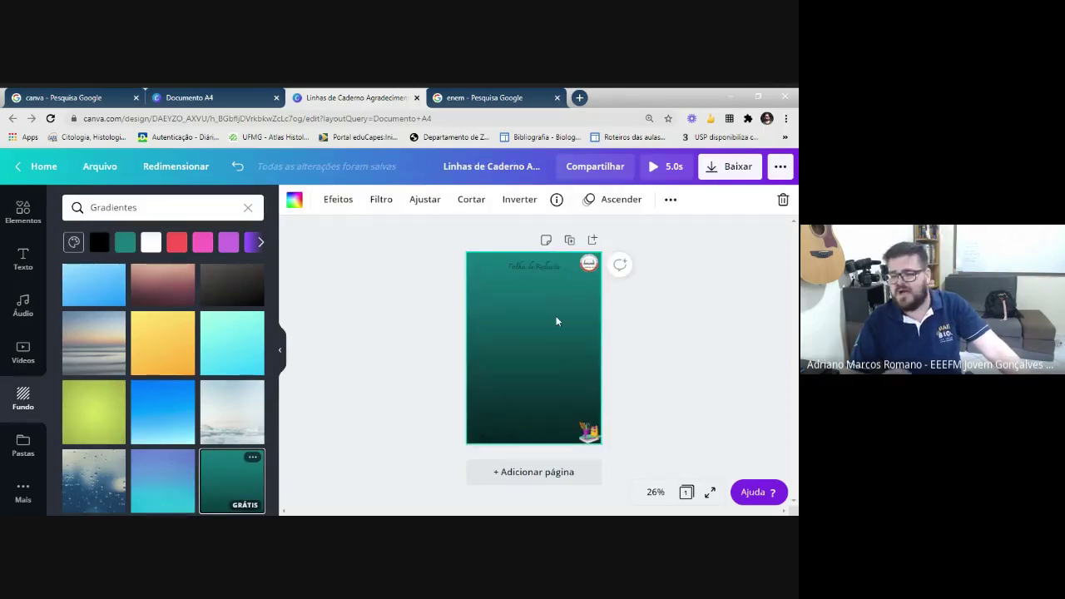
- Try black as a solid background colour, and set it to the light grey brand colour
{"action": "left_click", "coordinate": [294, 200]}
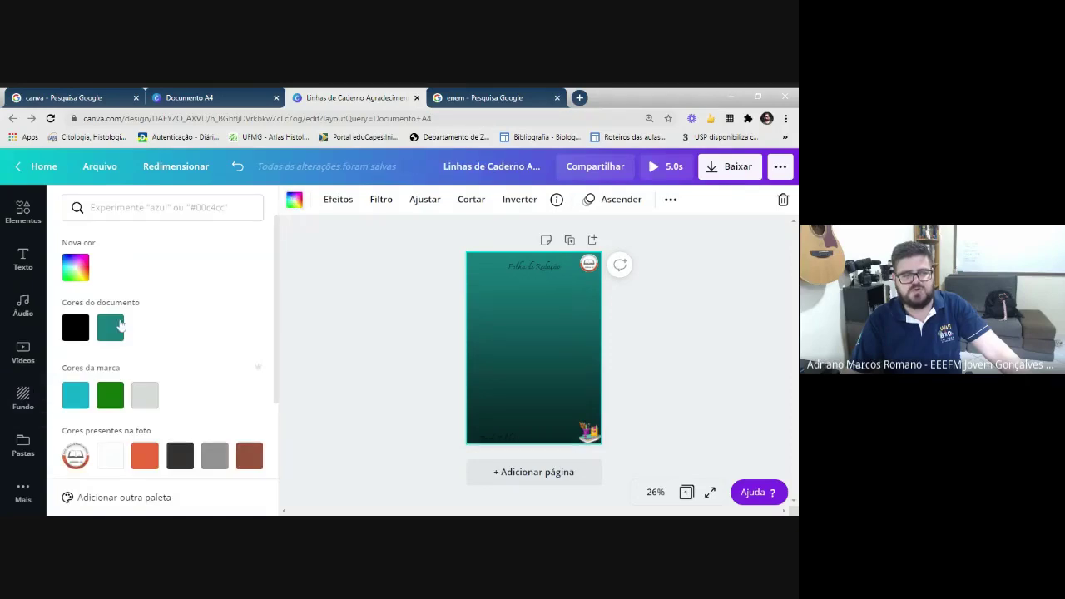
{"action": "left_click", "coordinate": [111, 329]}
{"action": "left_click", "coordinate": [78, 329]}
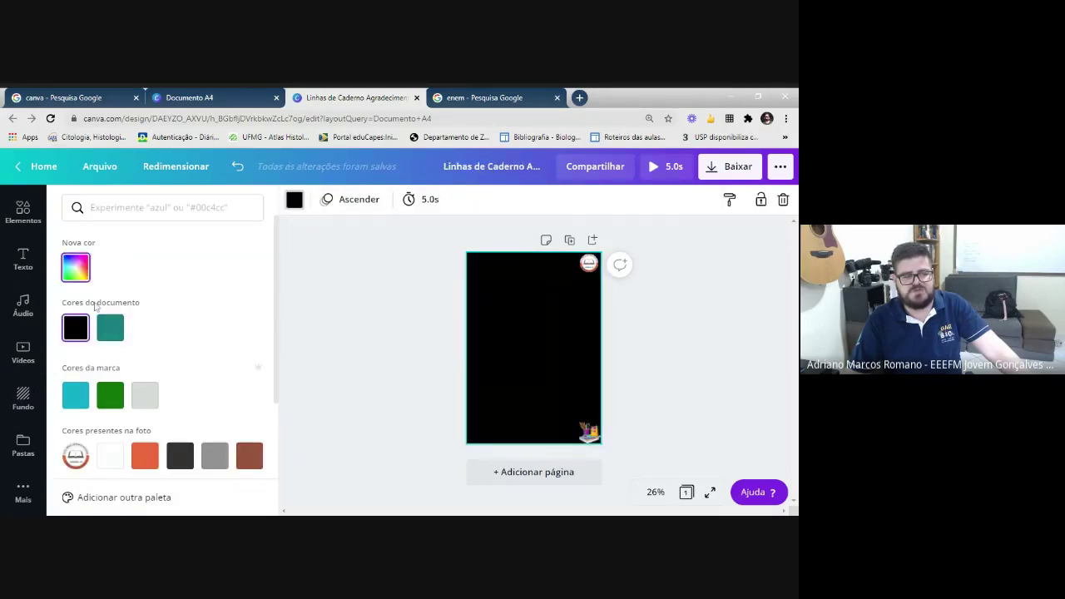
{"action": "left_click", "coordinate": [145, 396]}
{"action": "left_click", "coordinate": [563, 286]}
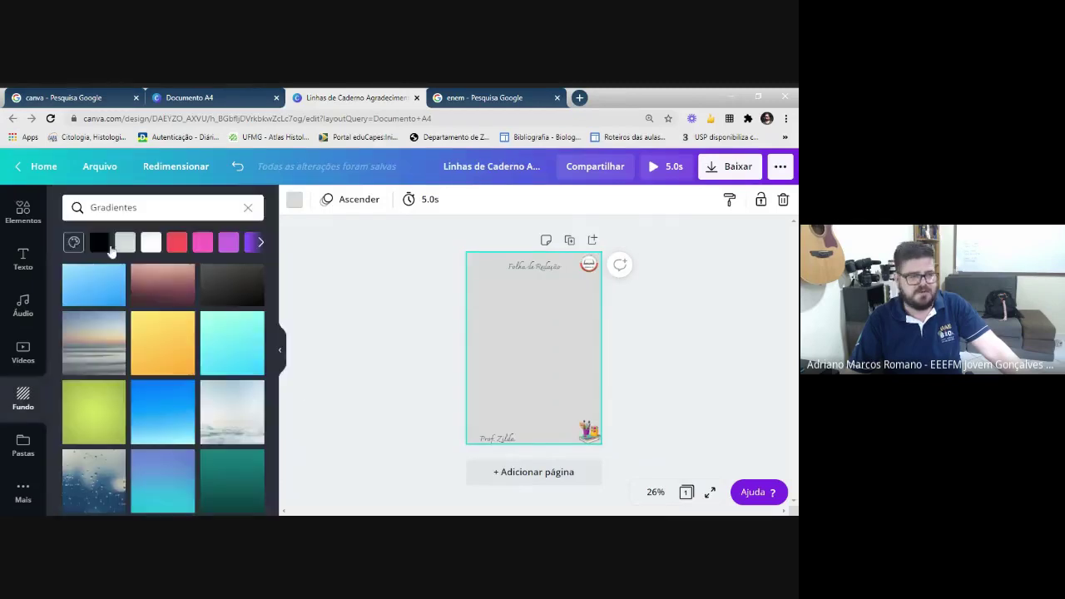
- Delete the light grey background from the essay sheet page
{"action": "scroll", "coordinate": [49, 287], "scroll_direction": "up", "scroll_amount": 3}
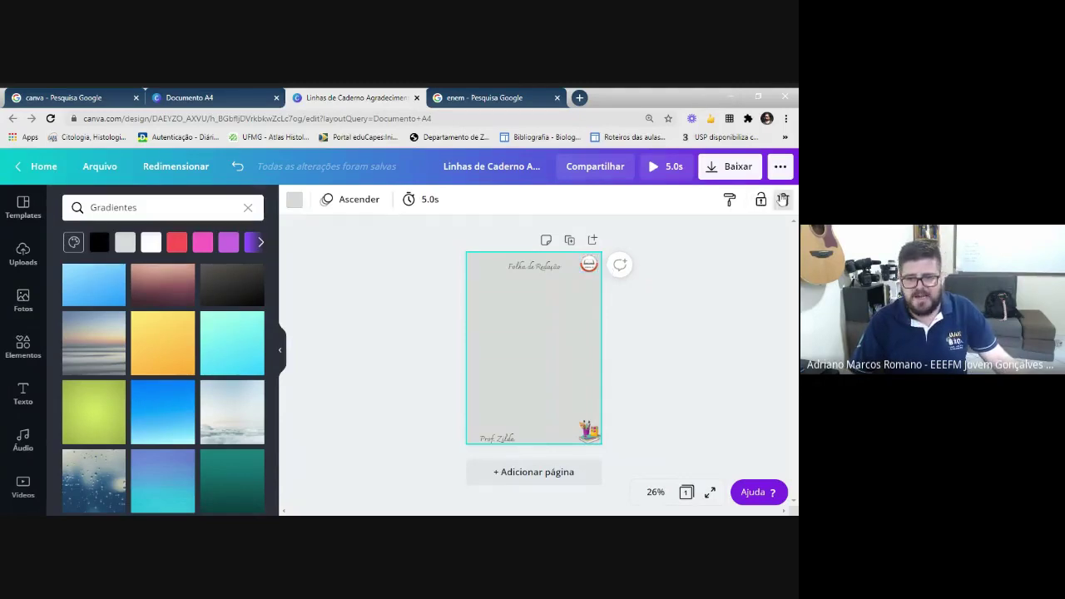
{"action": "left_click", "coordinate": [782, 200]}
{"action": "left_click", "coordinate": [636, 249]}
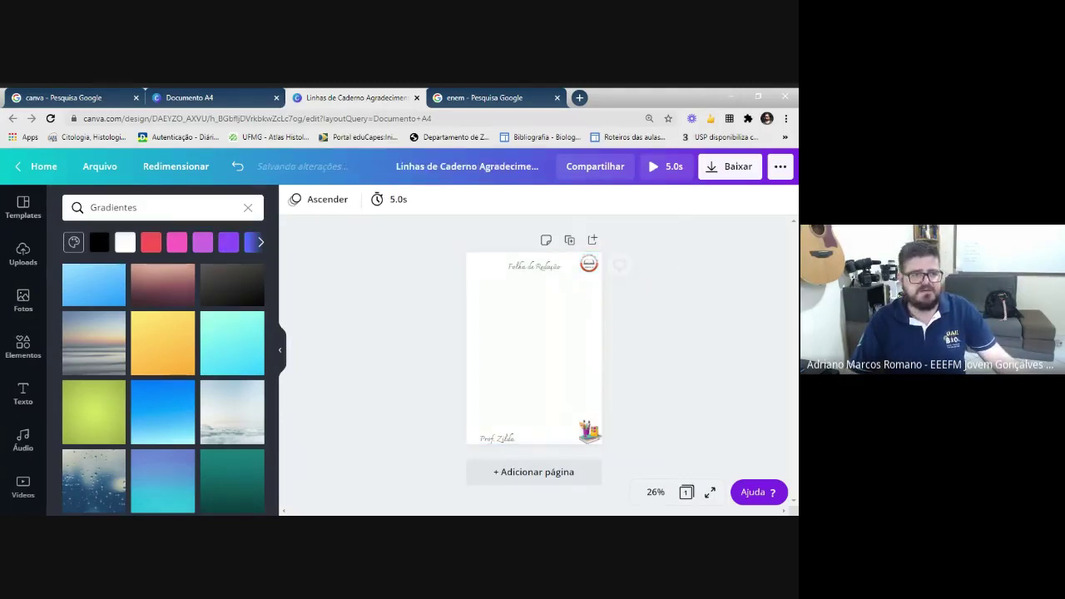
- Close the essay sheet design and the "enem" image search, and go to the Canva home page
{"action": "left_click", "coordinate": [417, 98]}
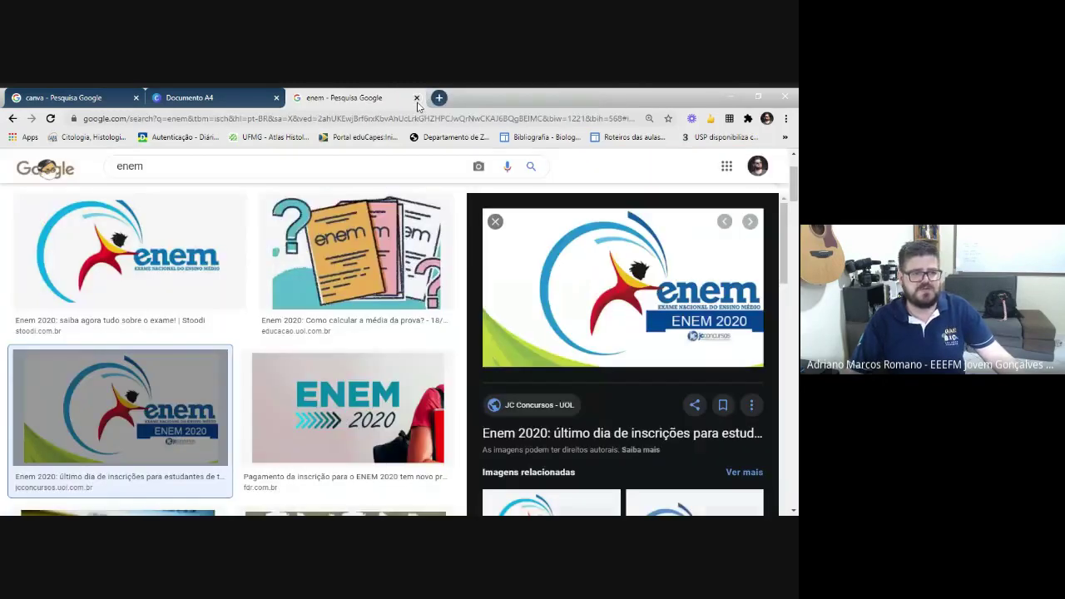
{"action": "left_click", "coordinate": [416, 99]}
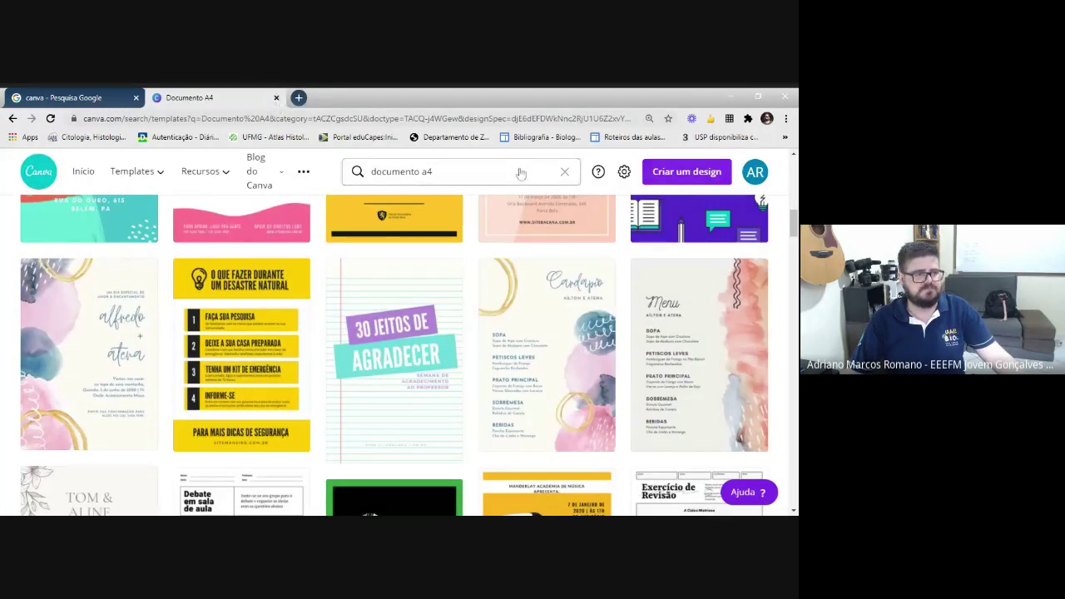
{"action": "left_click", "coordinate": [79, 173]}
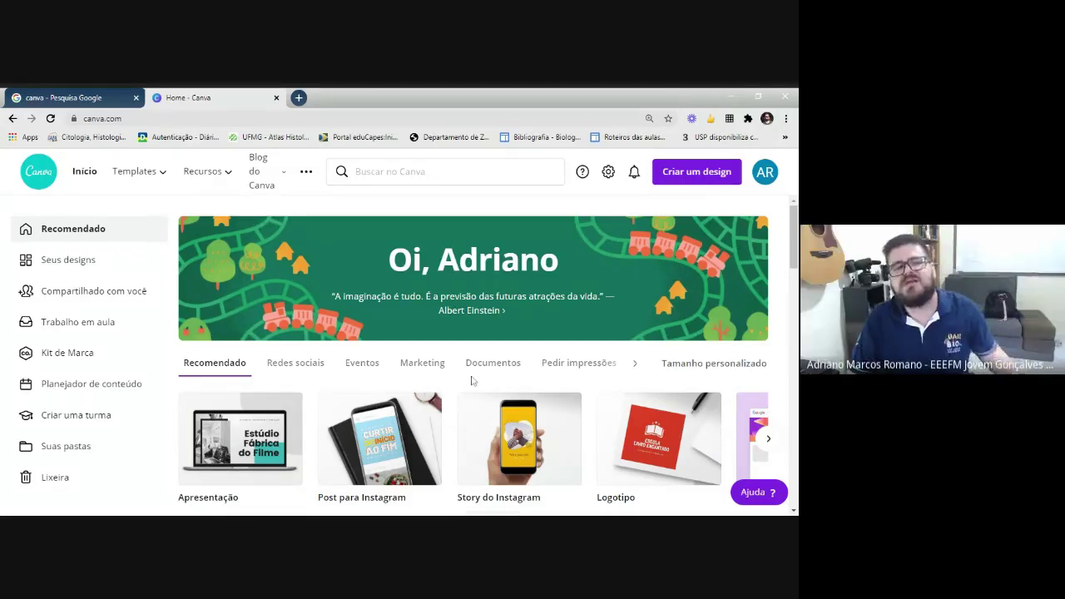
- Create a new blank design from the Post para Instagram format
{"action": "scroll", "coordinate": [471, 380], "scroll_direction": "down", "scroll_amount": 2}
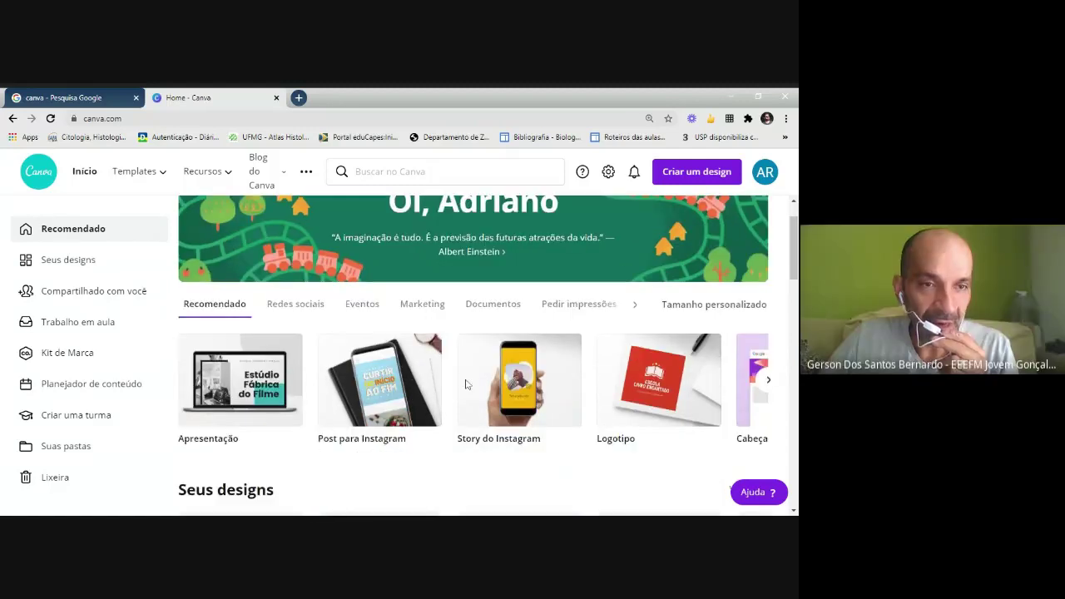
{"action": "left_click", "coordinate": [383, 389]}
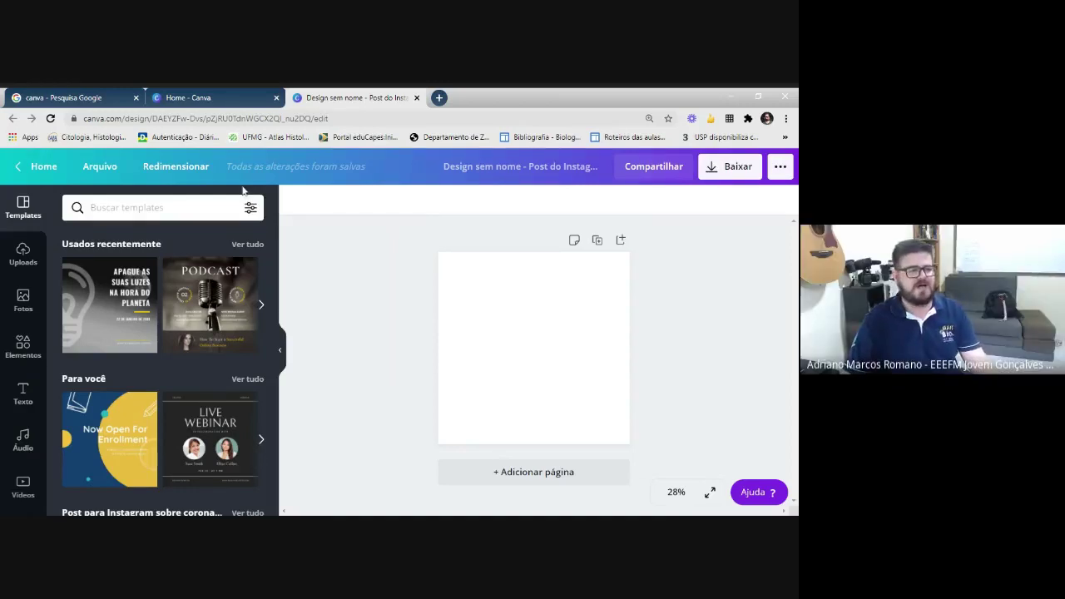
{"action": "left_click", "coordinate": [159, 208]}
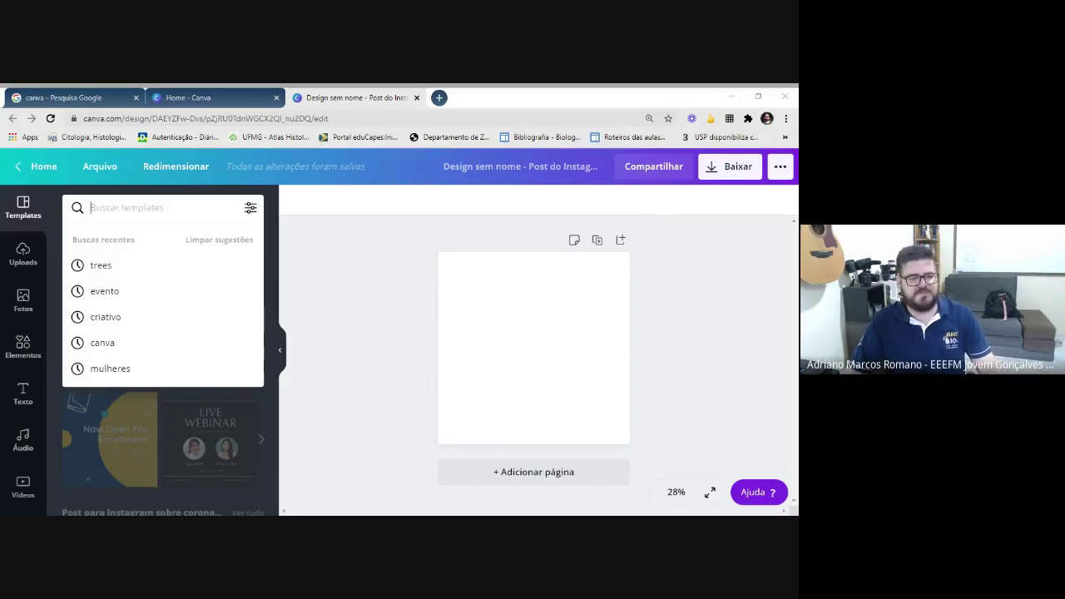
{"action": "left_click", "coordinate": [318, 264]}
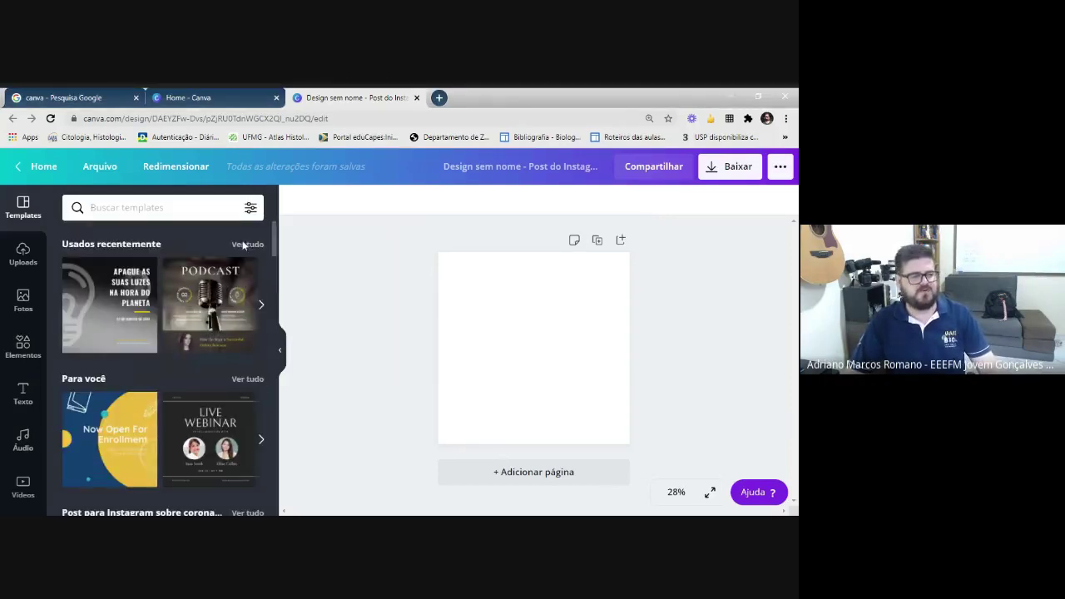
{"action": "left_click", "coordinate": [158, 207]}
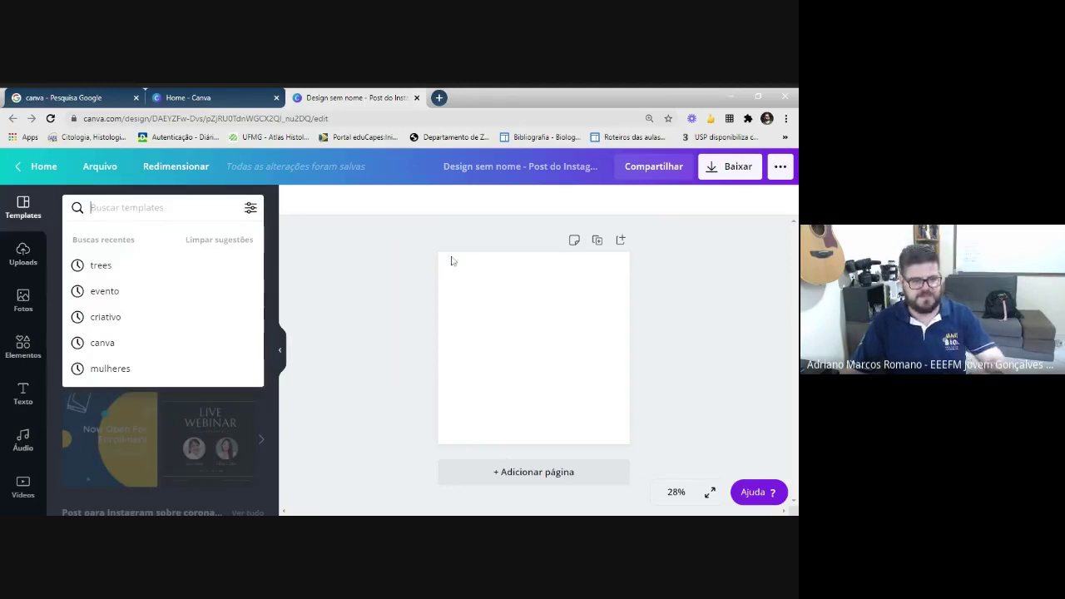
{"action": "left_click", "coordinate": [363, 261]}
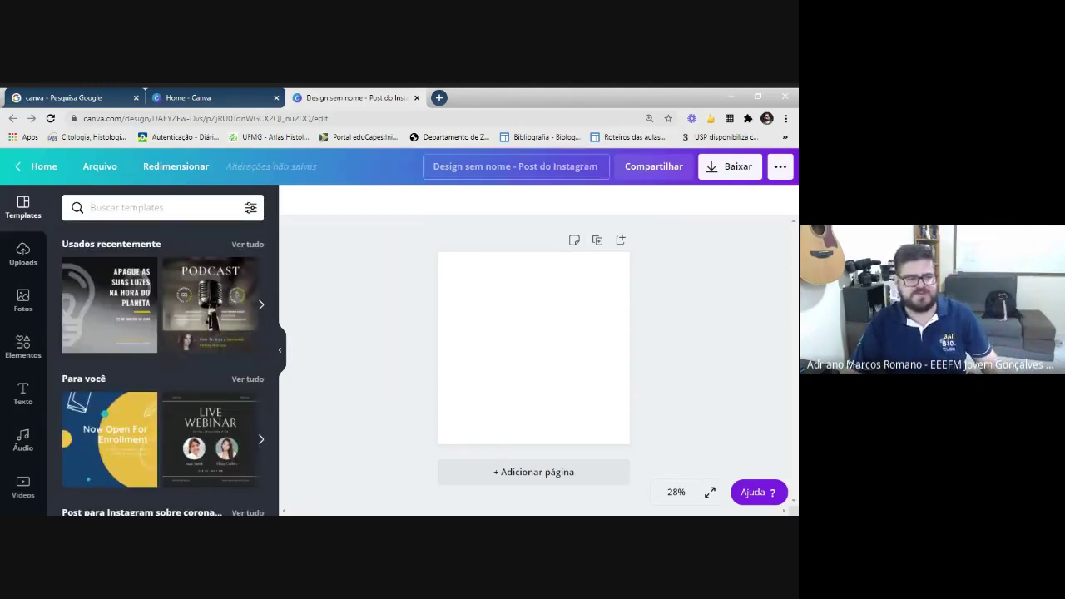
- Search the templates for "hair" and apply the crimson "GET A 50% DISCOUNT" hair studio template to the blank page
{"action": "scroll", "coordinate": [135, 413], "scroll_direction": "down", "scroll_amount": 2}
{"action": "scroll", "coordinate": [136, 413], "scroll_direction": "down", "scroll_amount": 9}
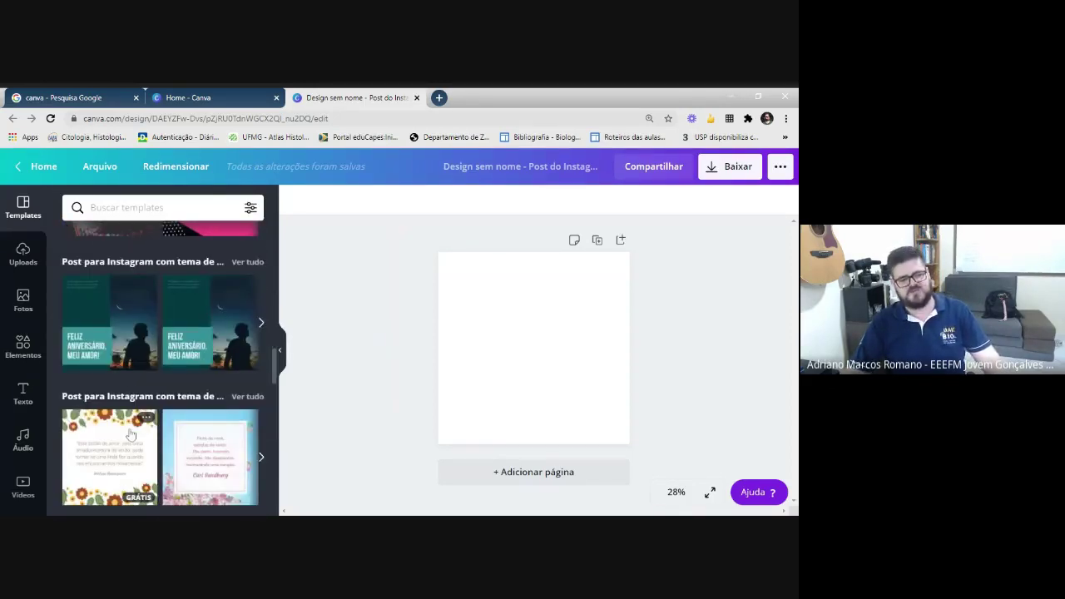
{"action": "left_click", "coordinate": [124, 207]}
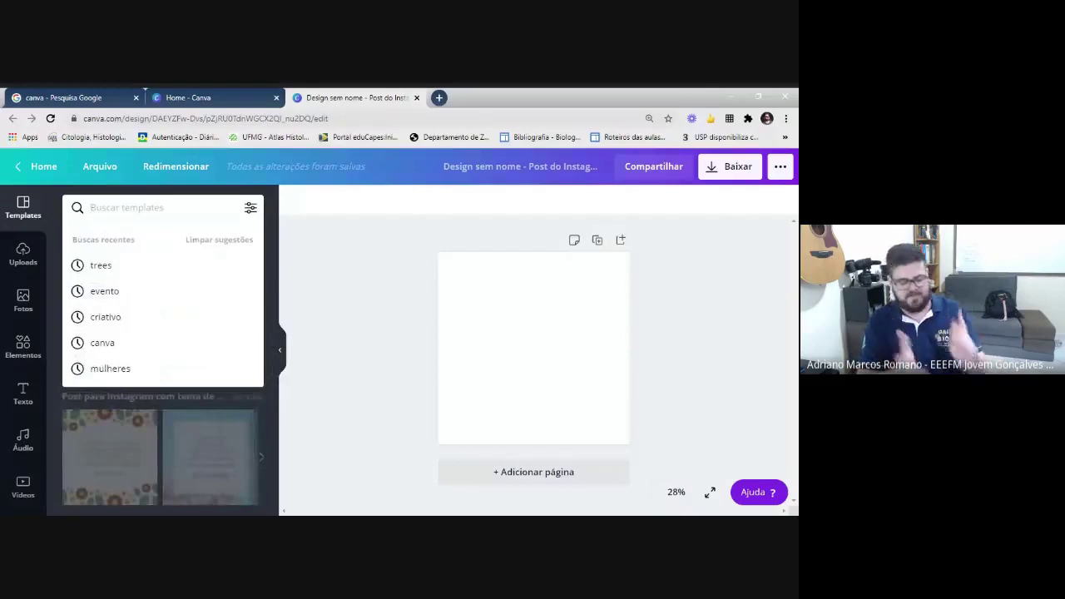
{"action": "type", "text": "hair"}
{"action": "key", "text": "Return"}
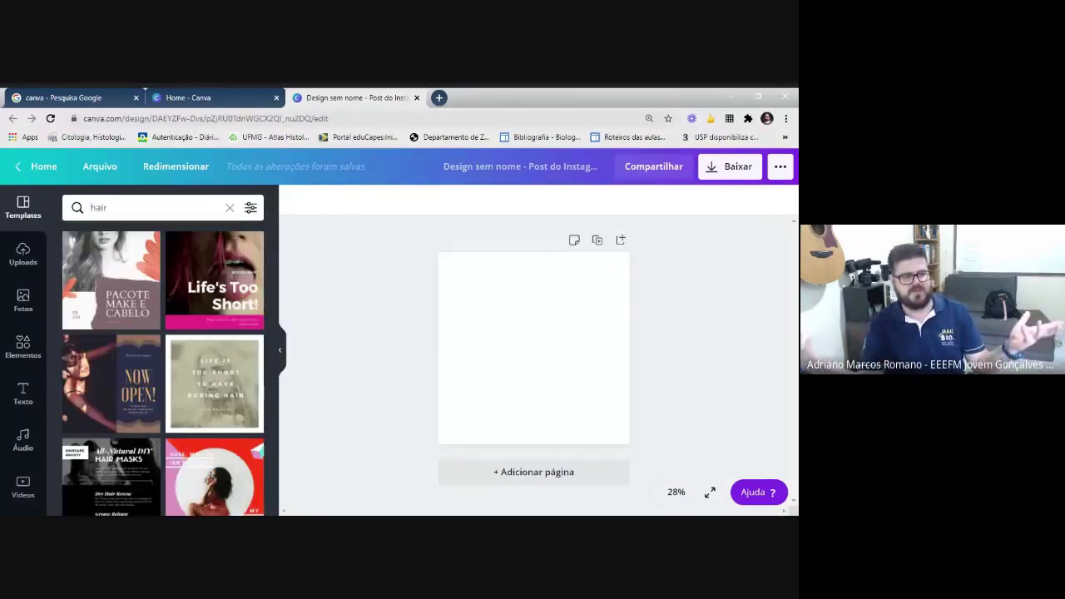
{"action": "scroll", "coordinate": [155, 363], "scroll_direction": "down", "scroll_amount": 8}
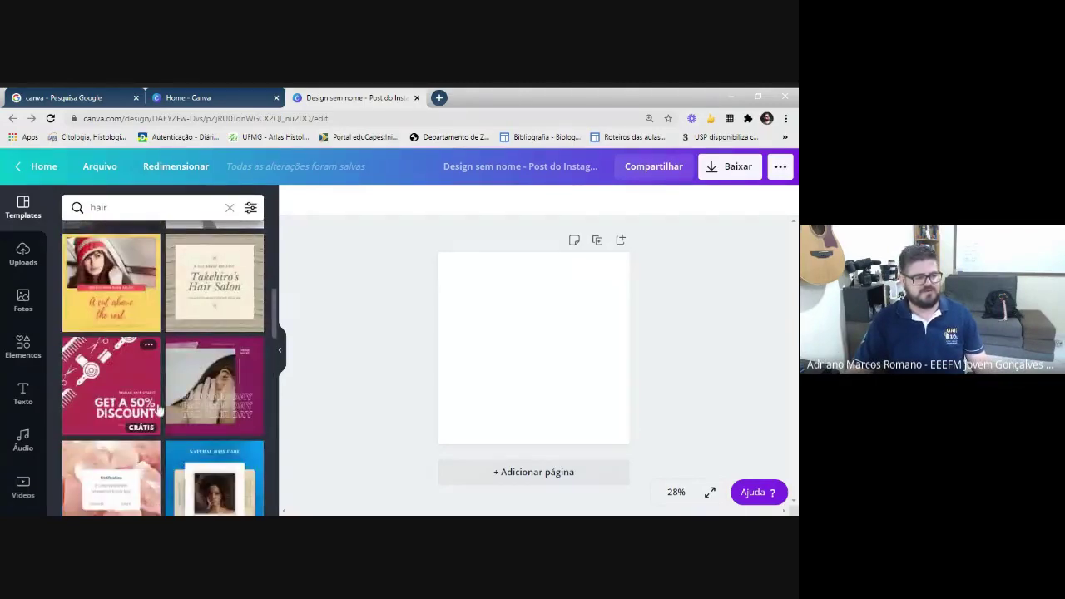
{"action": "left_click", "coordinate": [137, 394]}
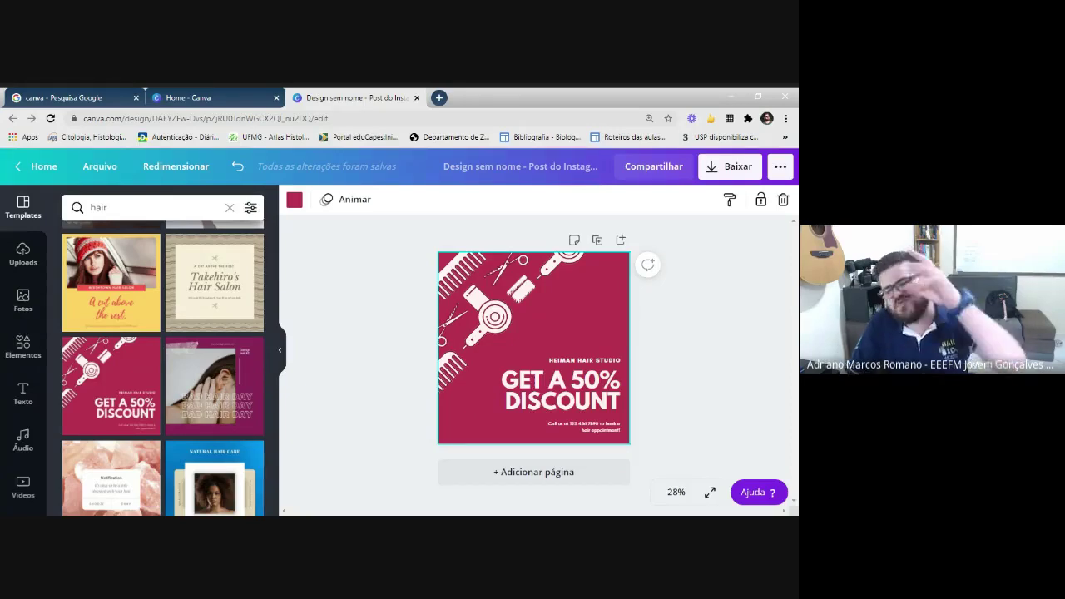
- Set the post's background to black and recolour the maroon details of the central hair dryer black
{"action": "left_click", "coordinate": [294, 199]}
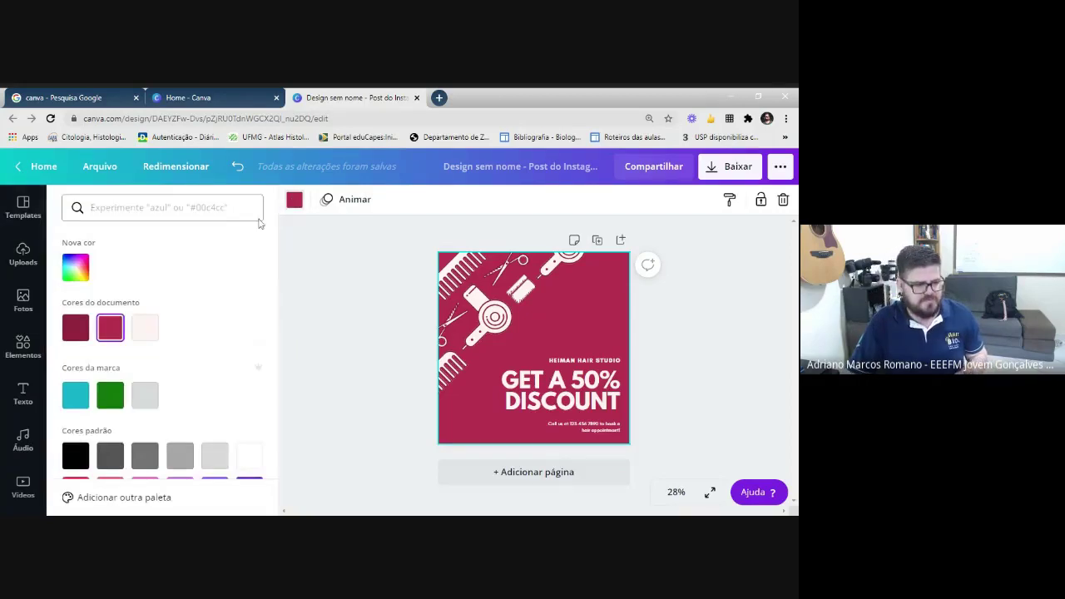
{"action": "left_click", "coordinate": [75, 454]}
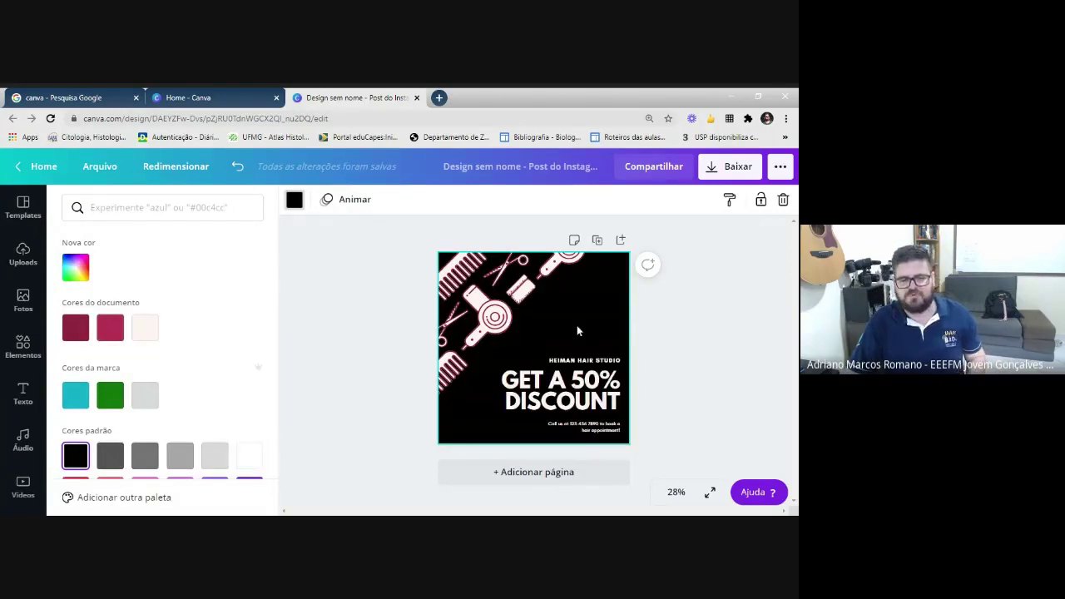
{"action": "left_click", "coordinate": [492, 314]}
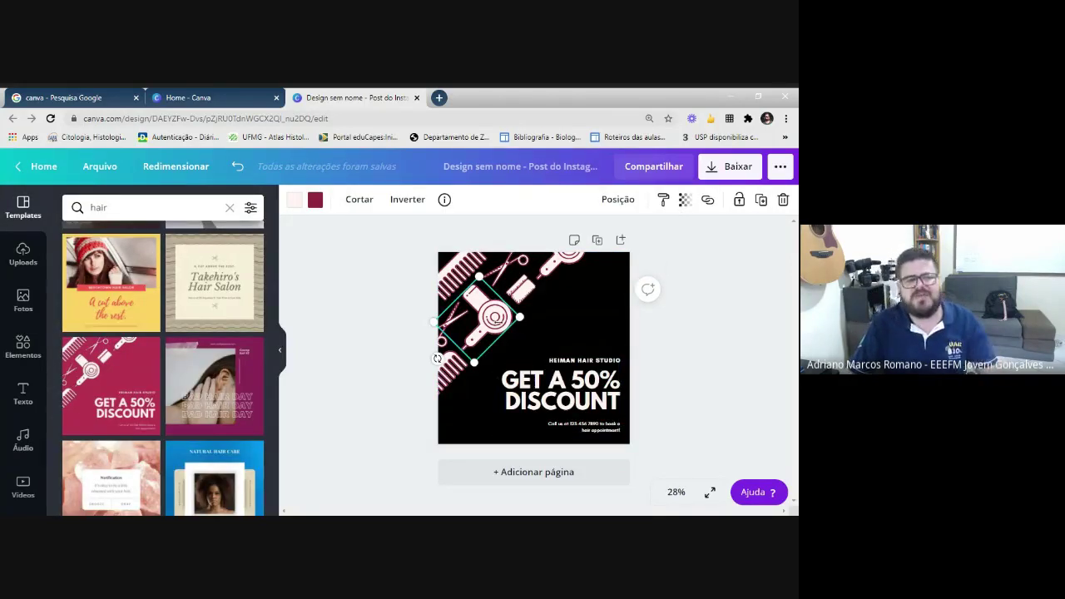
{"action": "left_click", "coordinate": [316, 200]}
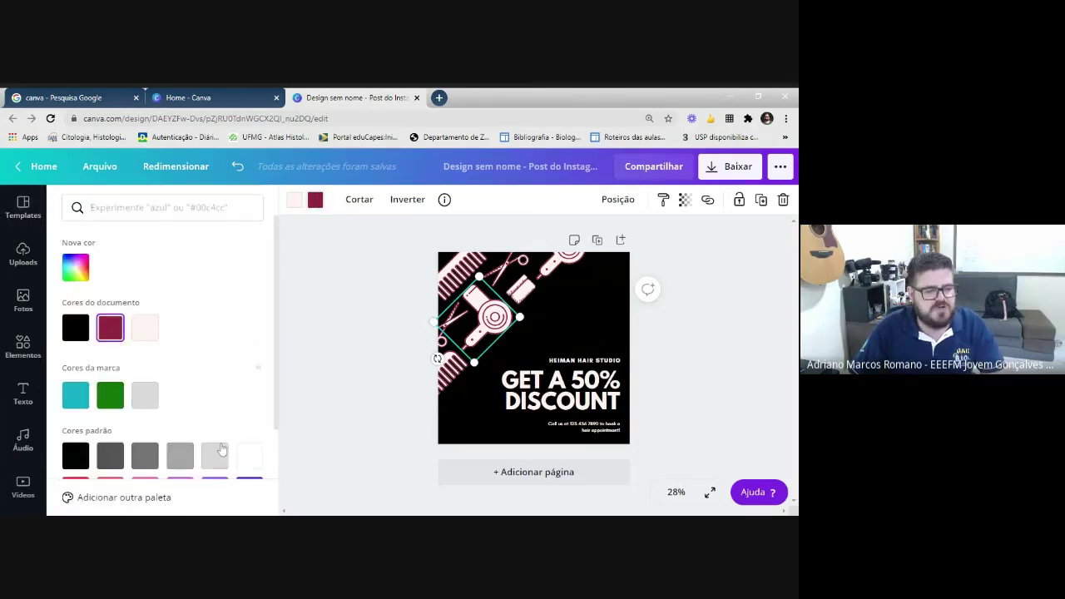
{"action": "left_click", "coordinate": [215, 455]}
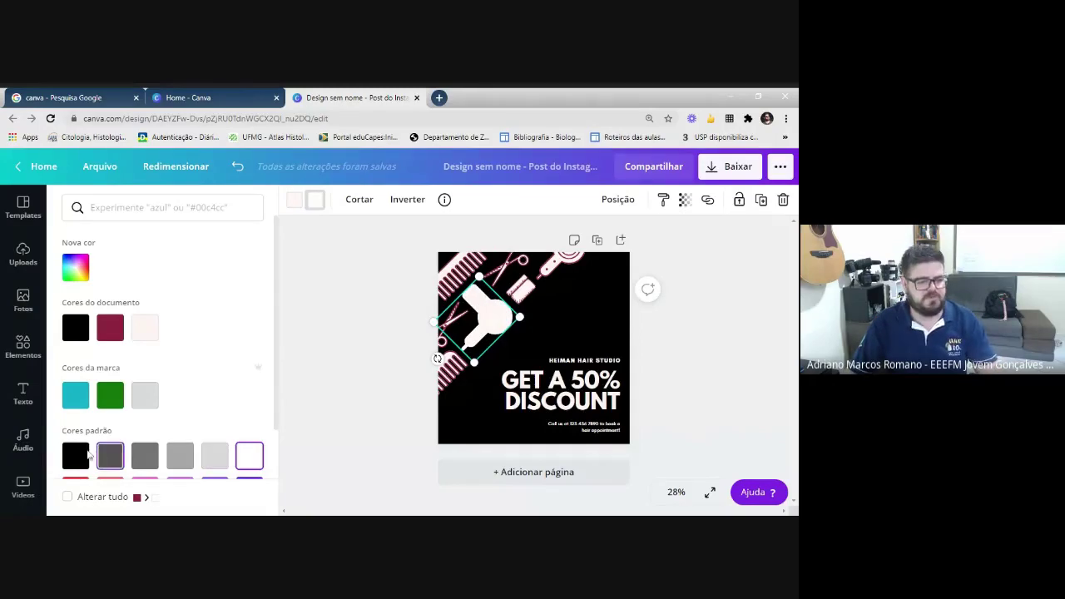
{"action": "left_click", "coordinate": [75, 455]}
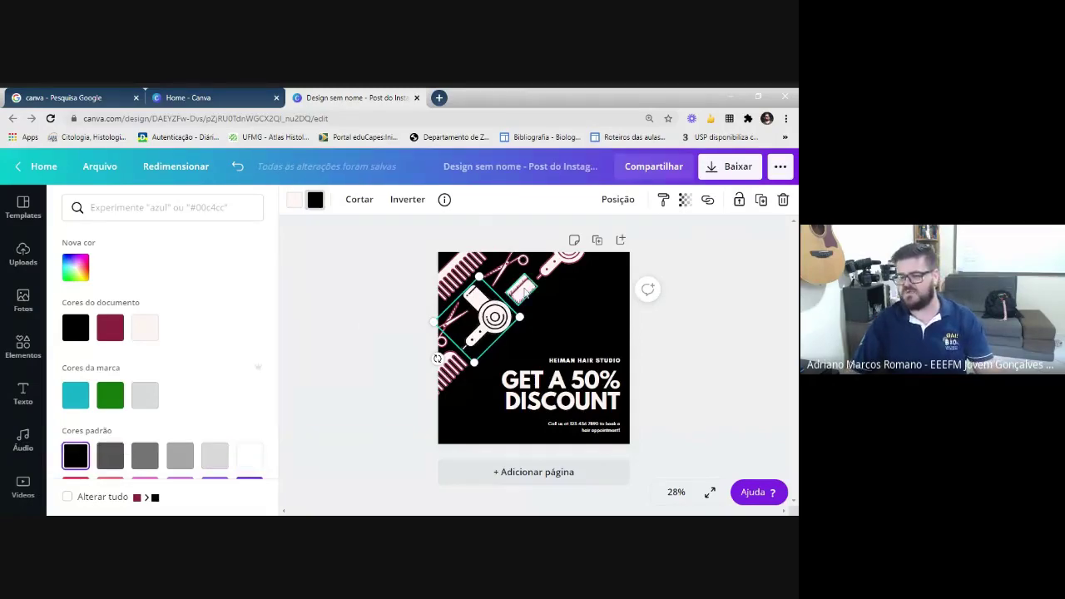
{"action": "left_click", "coordinate": [572, 305]}
{"action": "left_click_drag", "start_coordinate": [611, 313], "coordinate": [417, 255]}
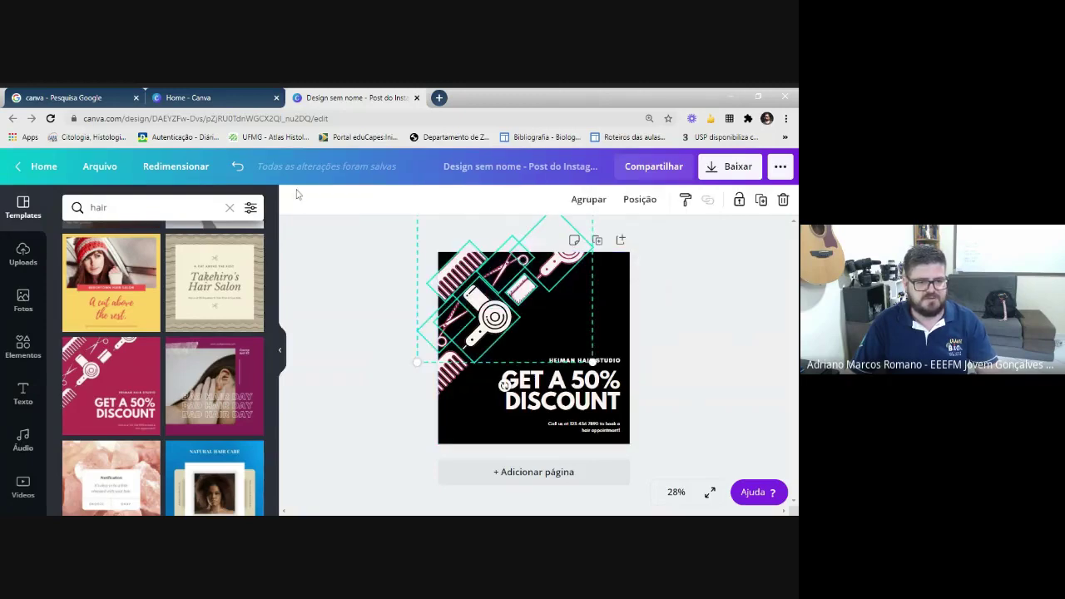
{"action": "left_click", "coordinate": [380, 268]}
- Recolour the maroon details of the lower scissors and the lower comb black
{"action": "left_click", "coordinate": [453, 329]}
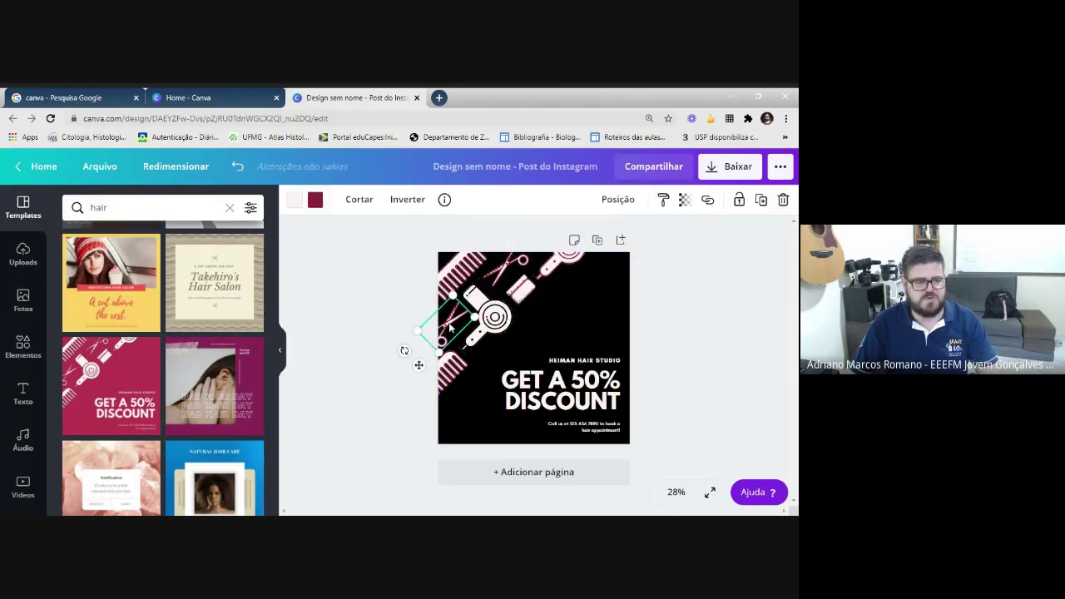
{"action": "left_click", "coordinate": [314, 201]}
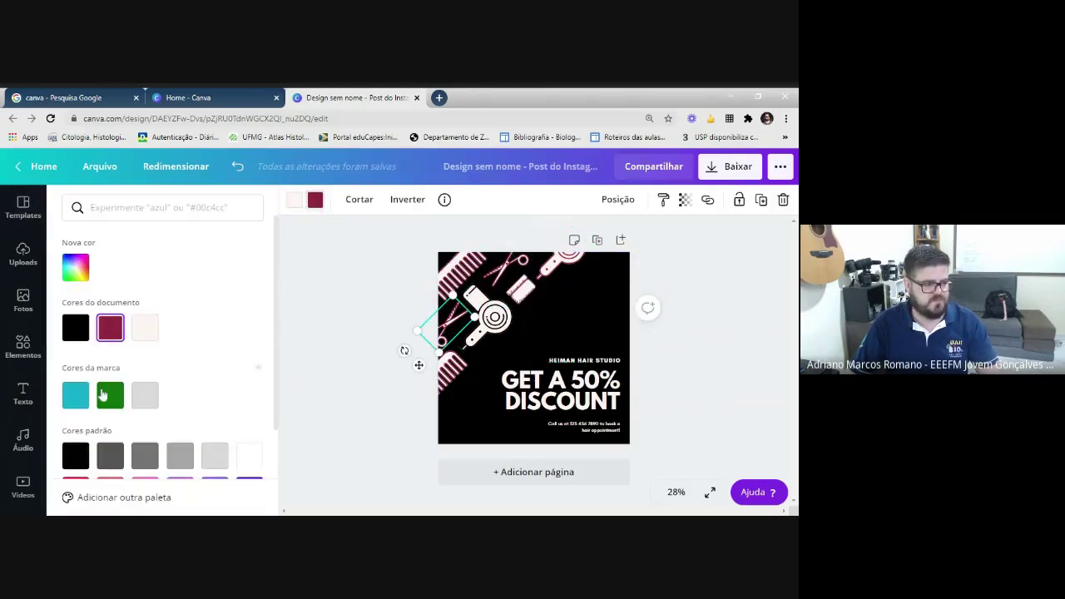
{"action": "left_click", "coordinate": [75, 455]}
{"action": "left_click", "coordinate": [453, 365]}
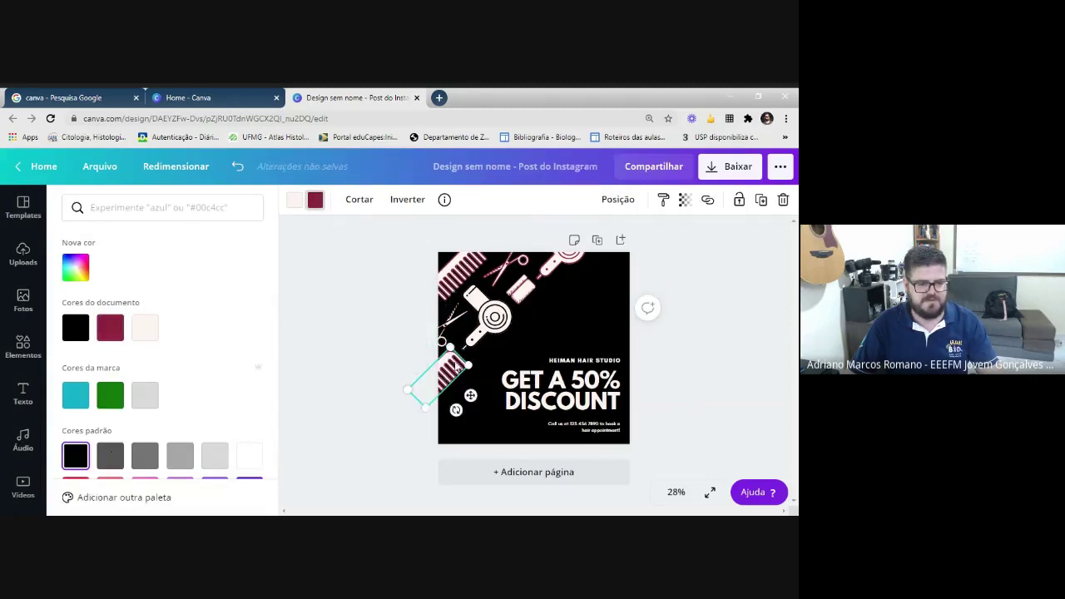
{"action": "left_click", "coordinate": [314, 199]}
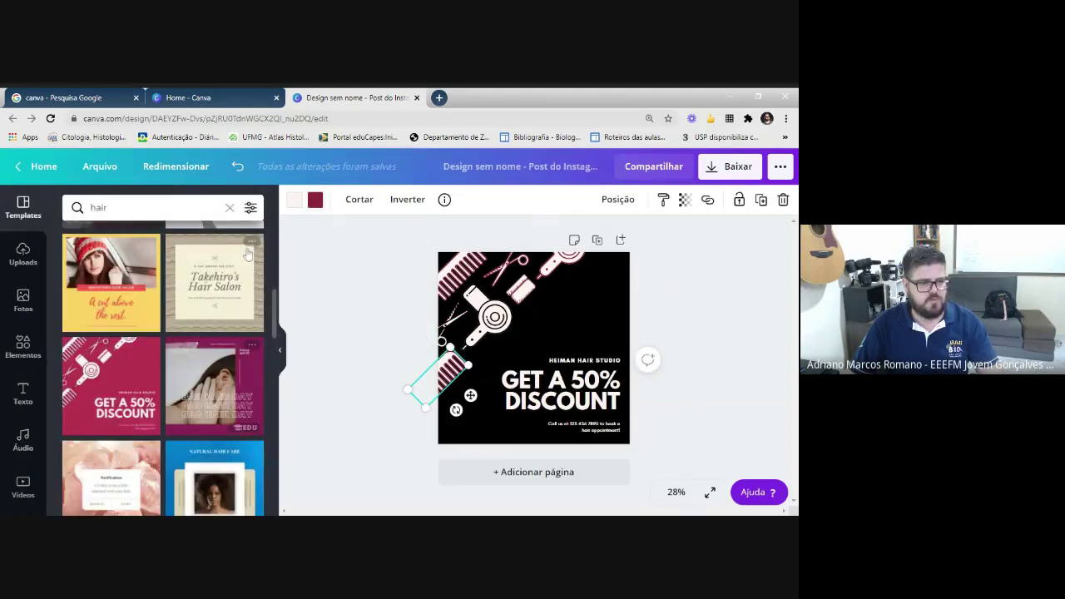
{"action": "left_click", "coordinate": [315, 200]}
{"action": "left_click", "coordinate": [75, 327]}
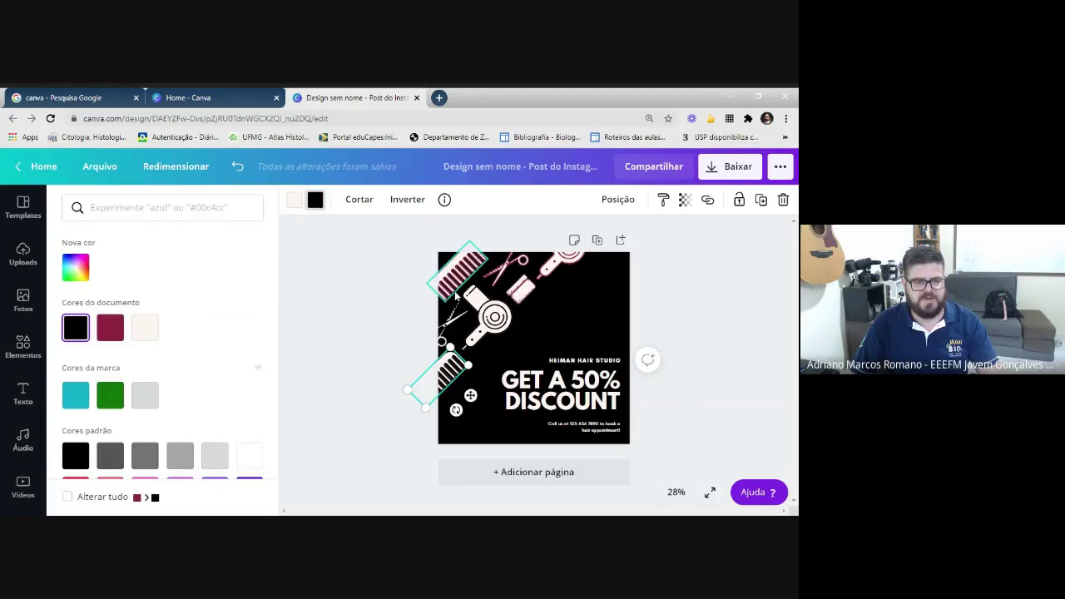
- Recolour the maroon details of the small tool graphic beside the central hair dryer black
{"action": "left_click", "coordinate": [520, 289]}
{"action": "left_click", "coordinate": [315, 202]}
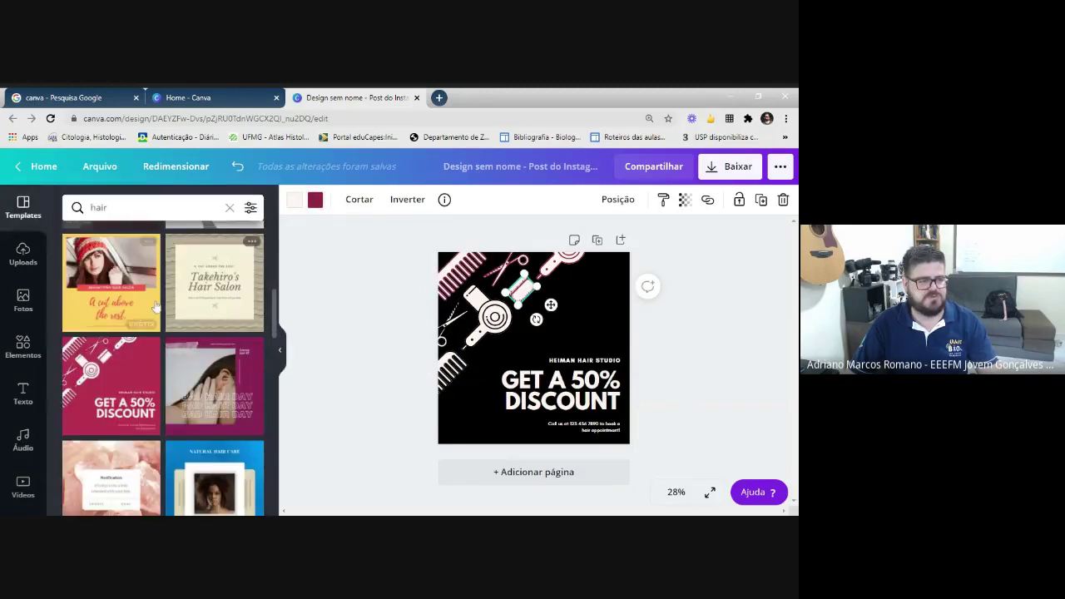
{"action": "left_click", "coordinate": [314, 202]}
{"action": "left_click", "coordinate": [84, 323]}
- Recolour the maroon details of the upper hair dryer, the upper scissors and the upper comb black
{"action": "key", "text": "ctrl+z"}
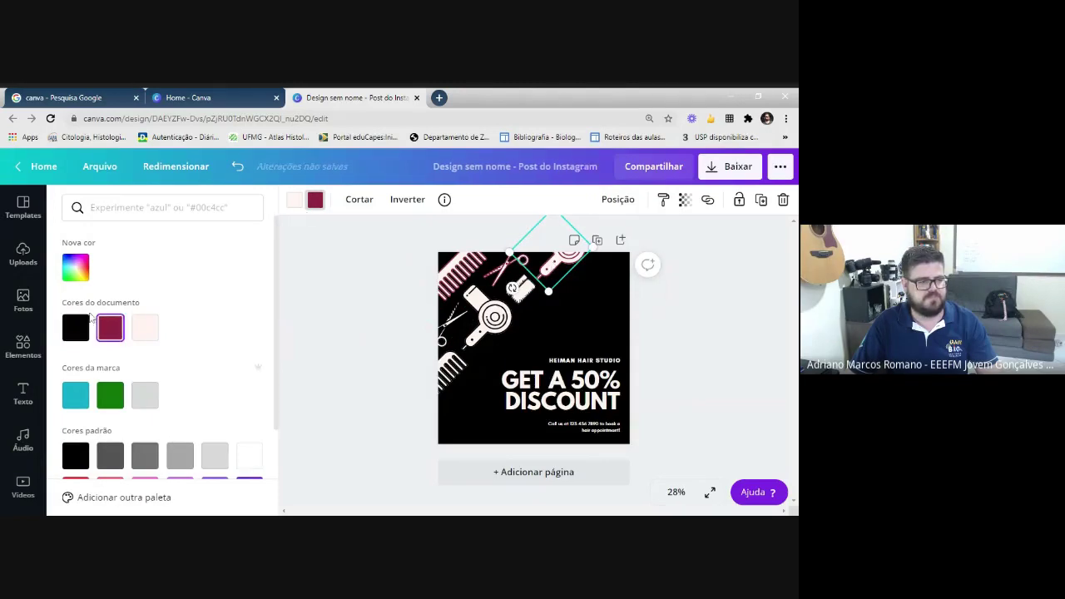
{"action": "key", "text": "ctrl+y"}
{"action": "key", "text": "ctrl+z"}
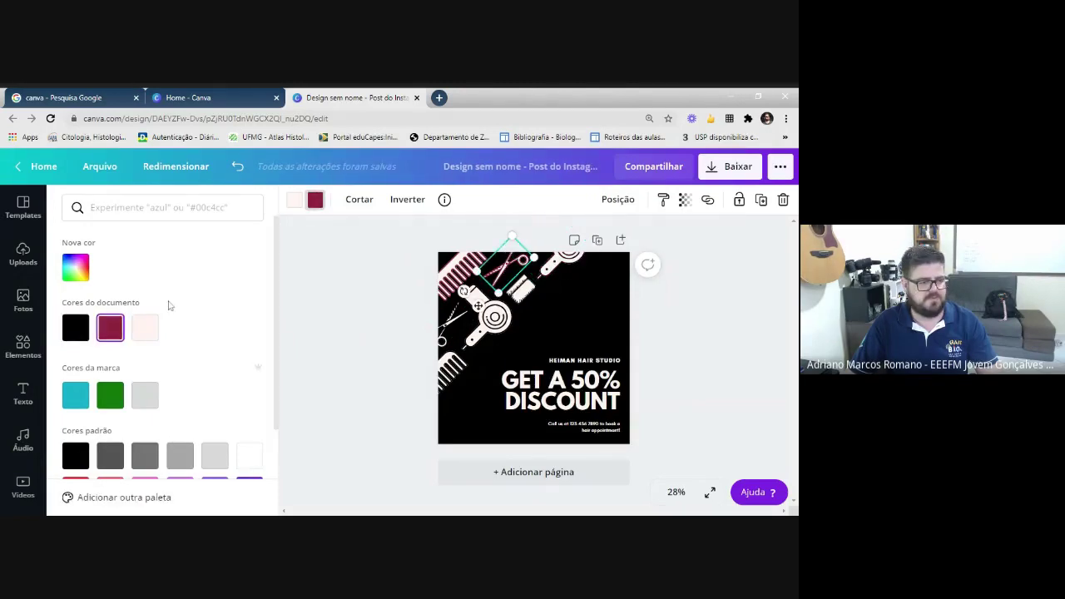
{"action": "left_click", "coordinate": [74, 327]}
{"action": "key", "text": "ctrl+z"}
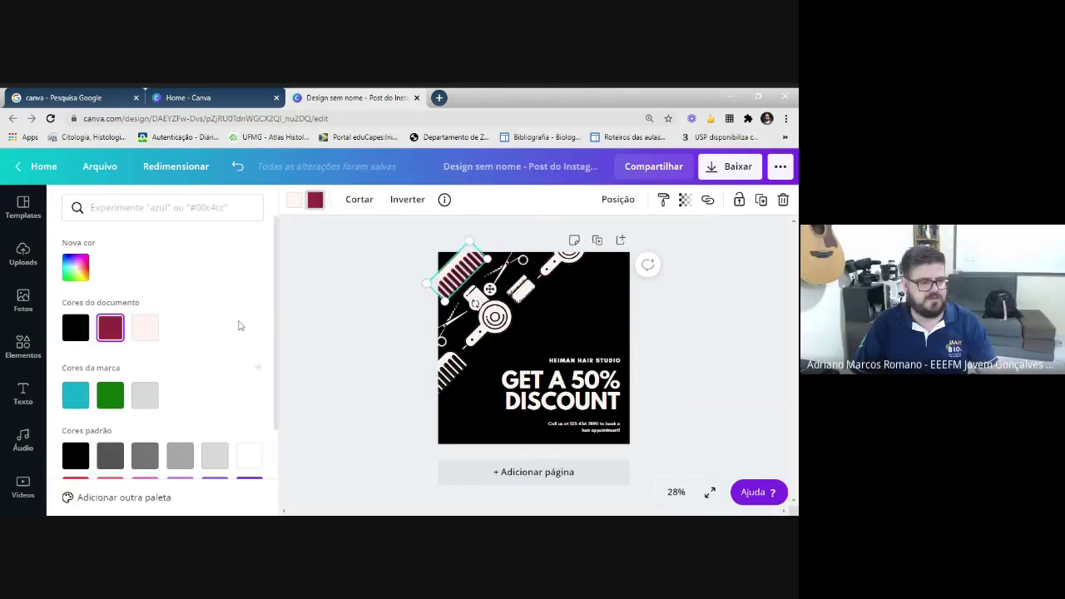
{"action": "key", "text": "ctrl+y"}
{"action": "key", "text": "Escape"}
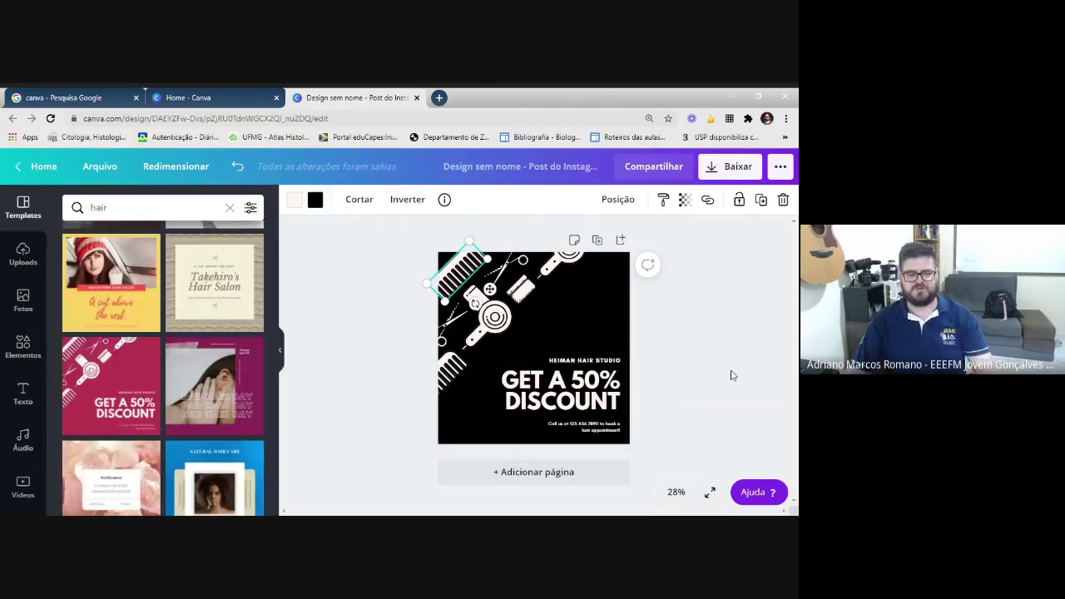
- Shift the discount text group slightly down towards the page's lower-right corner and ungroup it
{"action": "left_click", "coordinate": [601, 364]}
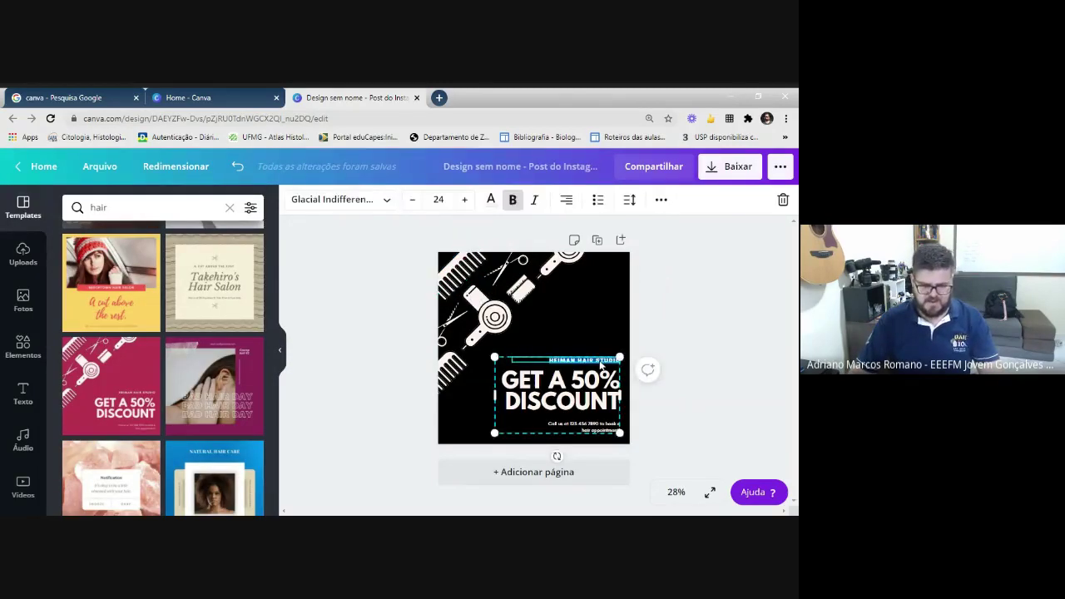
{"action": "left_click", "coordinate": [678, 382]}
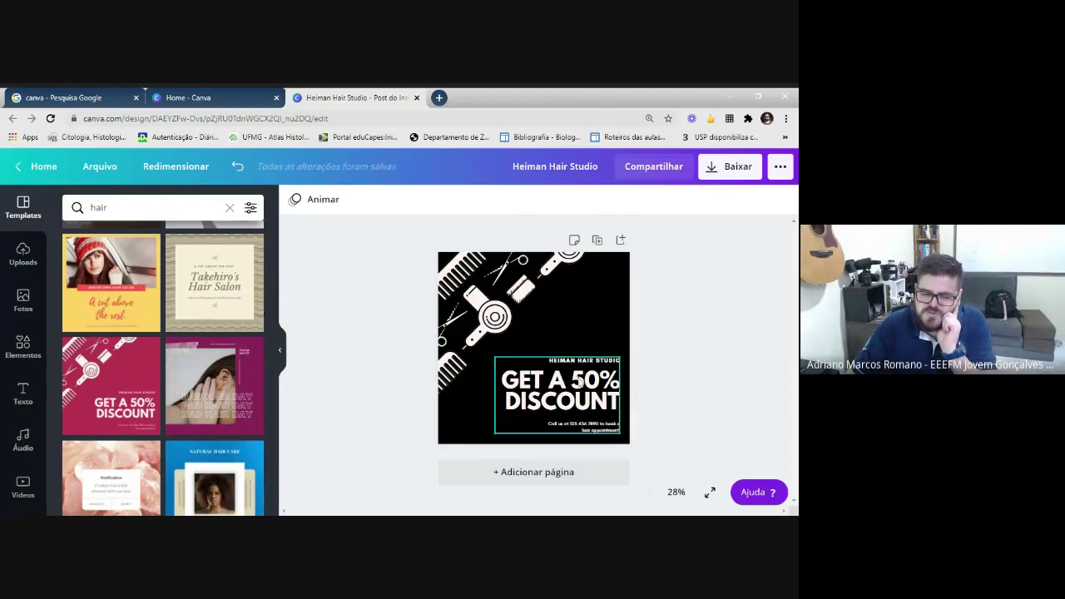
{"action": "mouse_move", "coordinate": [569, 394]}
{"action": "left_mouse_down"}
{"action": "mouse_move", "coordinate": [581, 406]}
{"action": "mouse_move", "coordinate": [602, 361]}
{"action": "mouse_move", "coordinate": [536, 402]}
{"action": "mouse_move", "coordinate": [568, 398]}
{"action": "mouse_move", "coordinate": [564, 354]}
{"action": "mouse_move", "coordinate": [540, 391]}
{"action": "mouse_move", "coordinate": [569, 377]}
{"action": "left_mouse_up"}
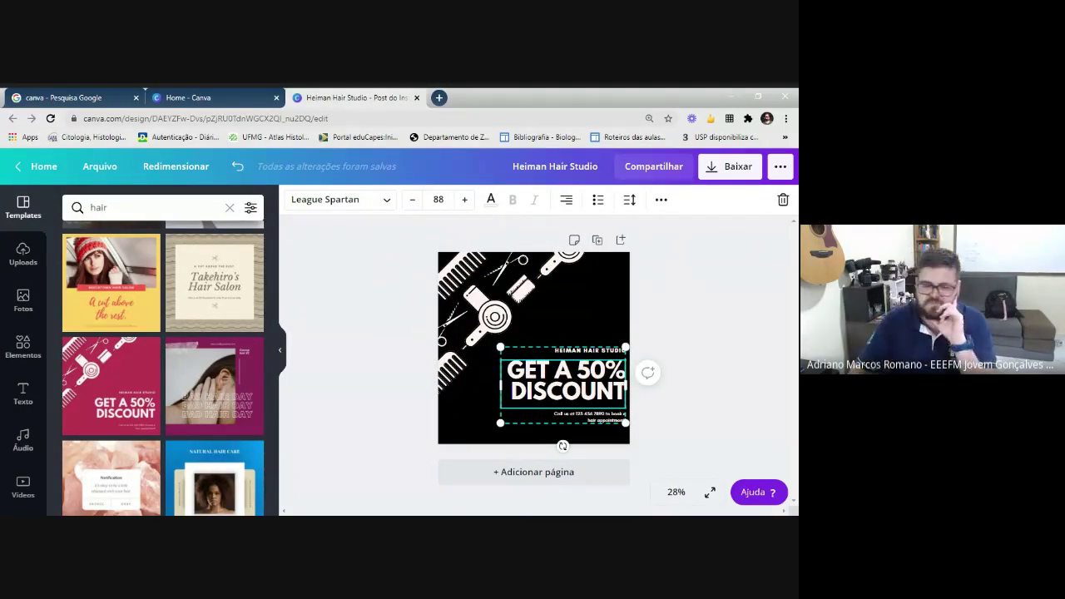
{"action": "mouse_move", "coordinate": [546, 377]}
{"action": "left_mouse_down"}
{"action": "mouse_move", "coordinate": [518, 397]}
{"action": "mouse_move", "coordinate": [543, 388]}
{"action": "left_mouse_up"}
{"action": "left_click", "coordinate": [660, 201]}
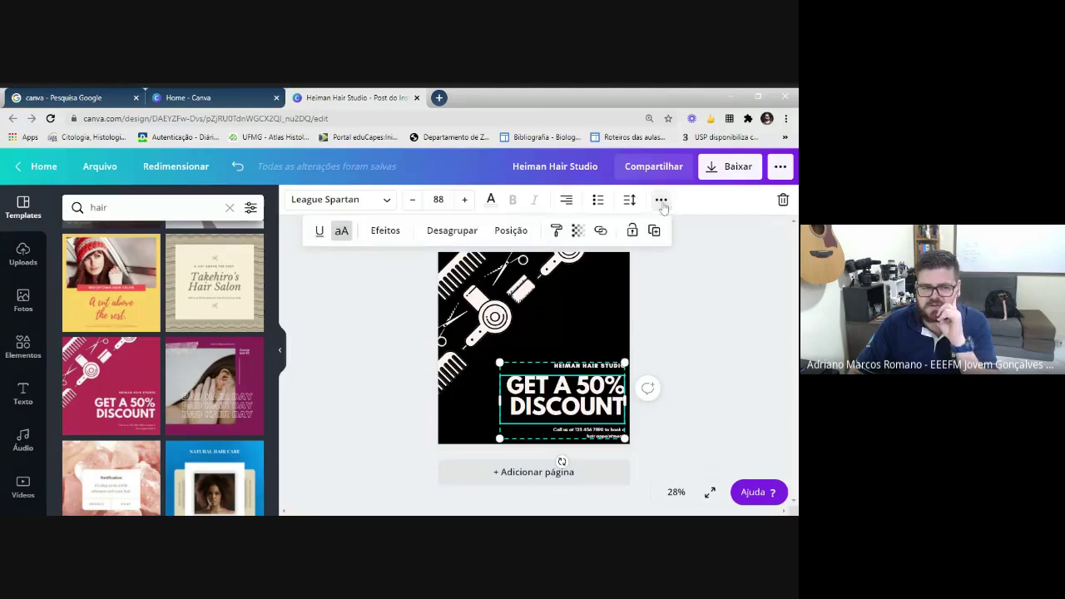
{"action": "left_click", "coordinate": [449, 230]}
{"action": "left_click", "coordinate": [695, 333]}
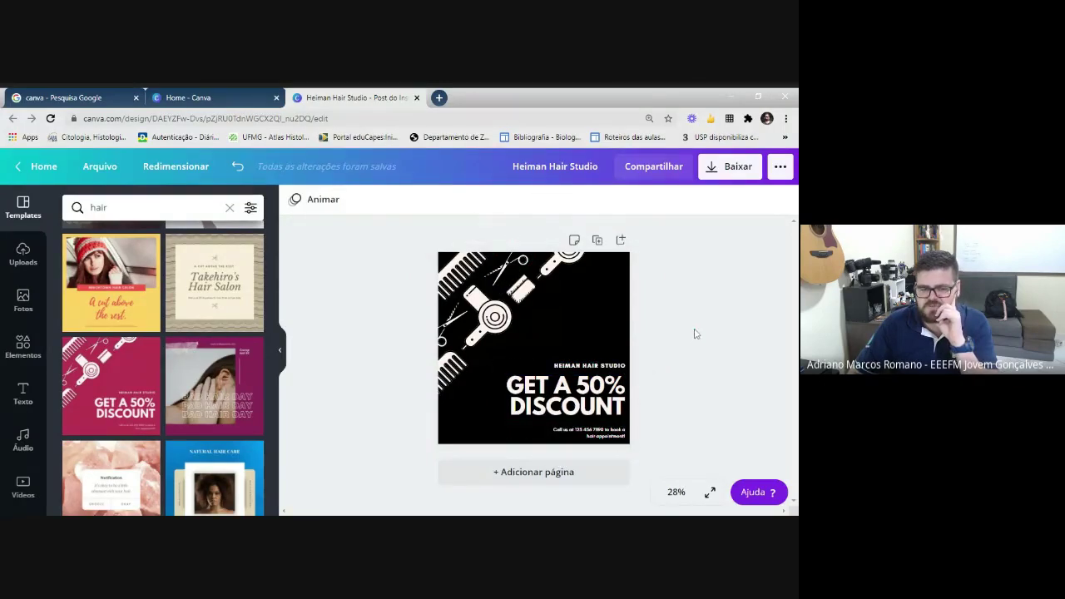
- Move the "HEIMAN HAIR STUDIO" line higher above the headline and nudge the "GET A 50% DISCOUNT" headline slightly up and left
{"action": "left_click", "coordinate": [592, 366]}
{"action": "left_click_drag", "start_coordinate": [593, 370], "coordinate": [594, 344]}
{"action": "left_click", "coordinate": [568, 393]}
{"action": "mouse_move", "coordinate": [569, 393]}
{"action": "left_mouse_down"}
{"action": "mouse_move", "coordinate": [542, 381]}
{"action": "mouse_move", "coordinate": [564, 388]}
{"action": "left_mouse_up"}
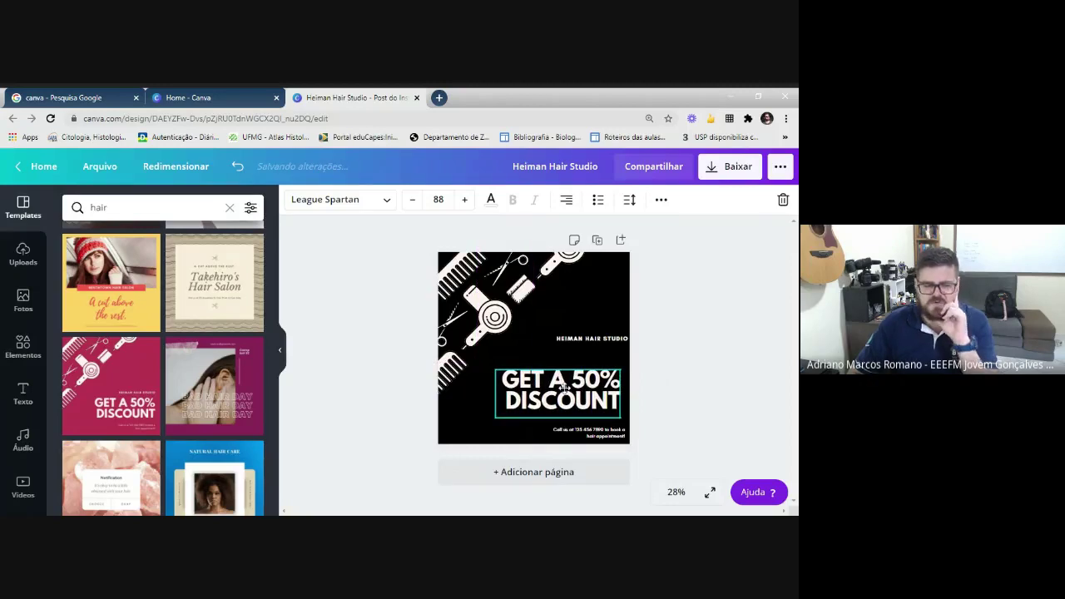
- Replace the "GET A 50% DISCOUNT" headline with "DESCONTO 50% PARA PROFESSORES", breaking the line after "DESCONTO"
{"action": "double_click", "coordinate": [564, 389]}
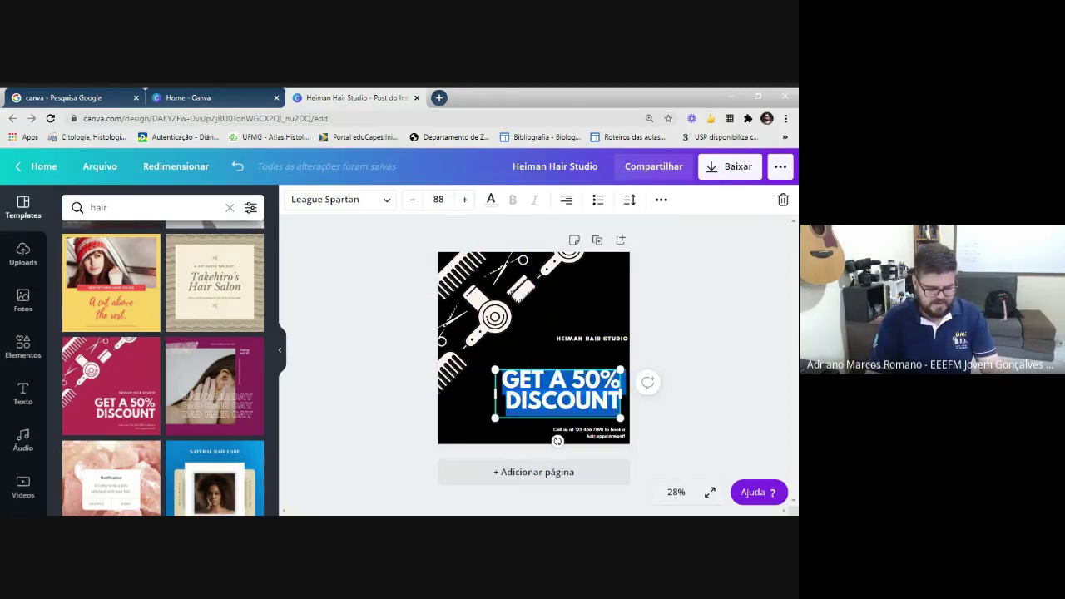
{"action": "type", "text": "DESCONTO"}
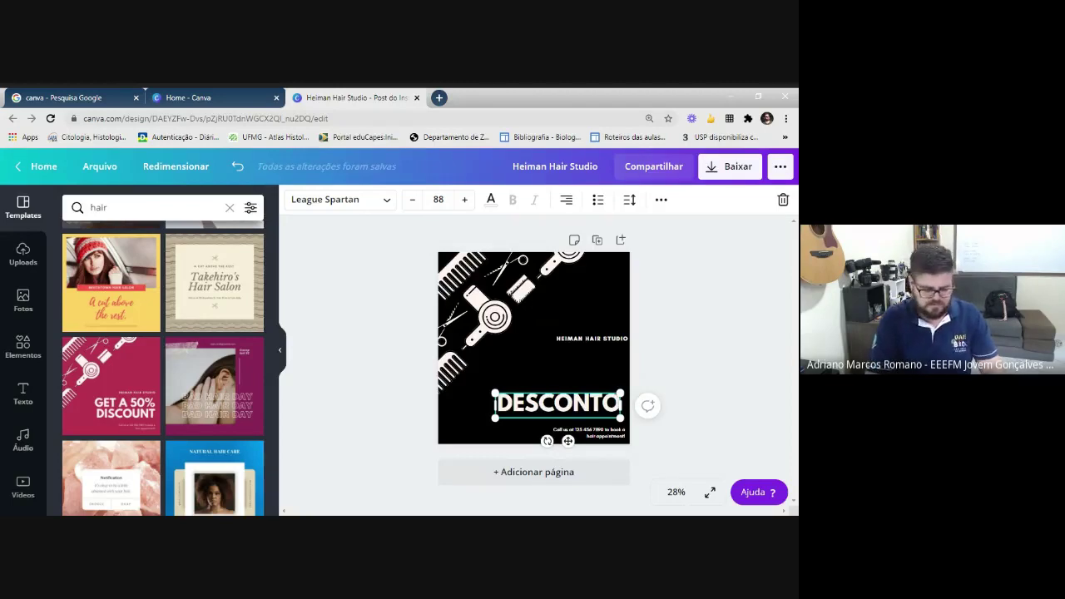
{"action": "key", "text": "Return"}
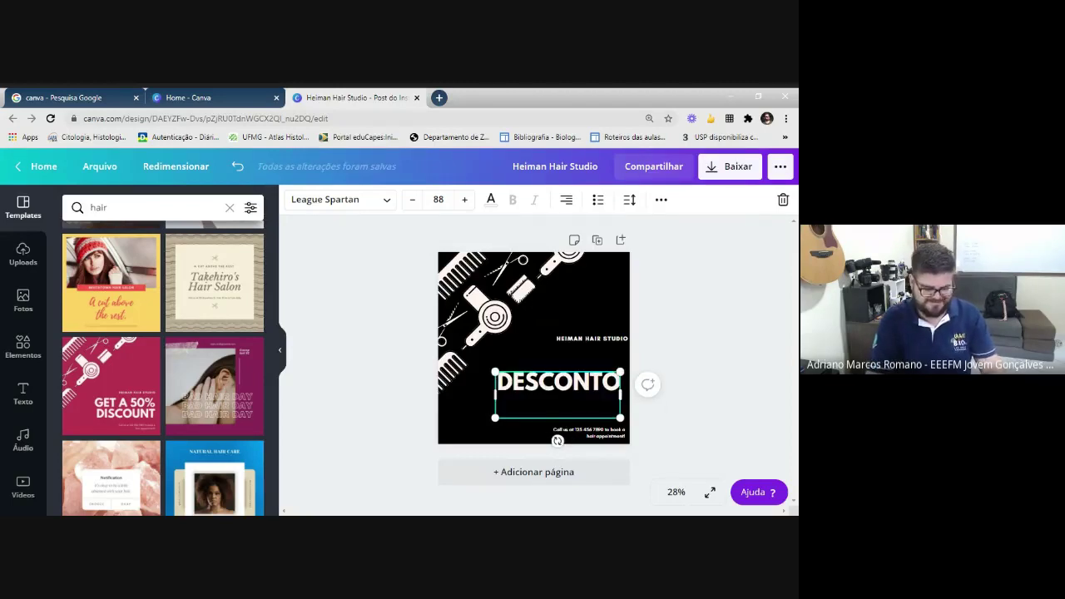
{"action": "type", "text": "50%"}
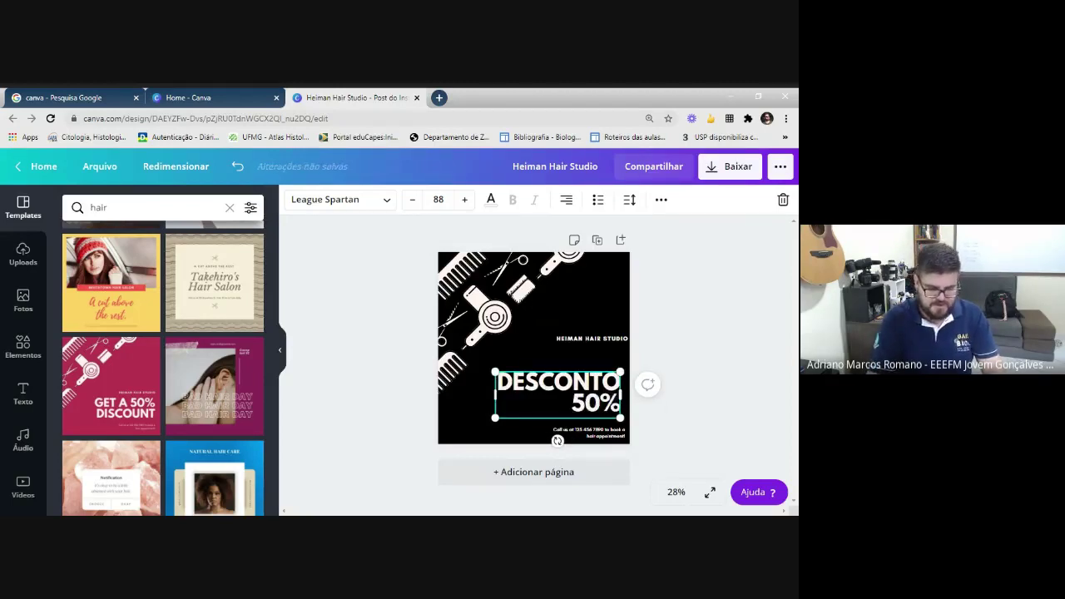
{"action": "type", "text": " PARA"}
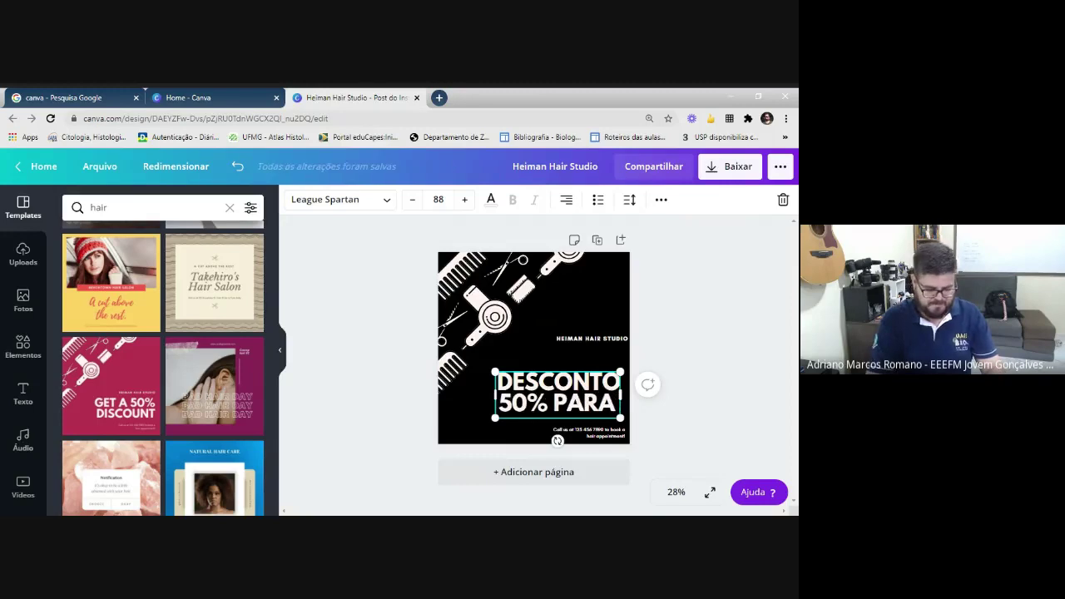
{"action": "type", "text": " PROFESSORES"}
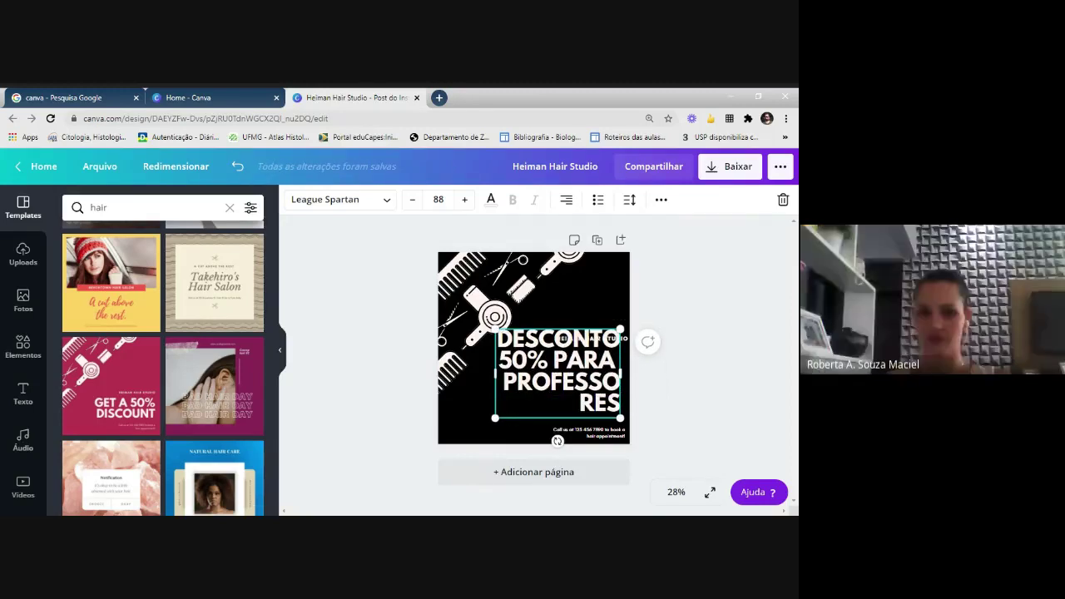
- Widen the headline's text box until "PROFESSORES" fits on one line and shift the headline slightly down and right
{"action": "left_click_drag", "start_coordinate": [495, 374], "coordinate": [460, 363]}
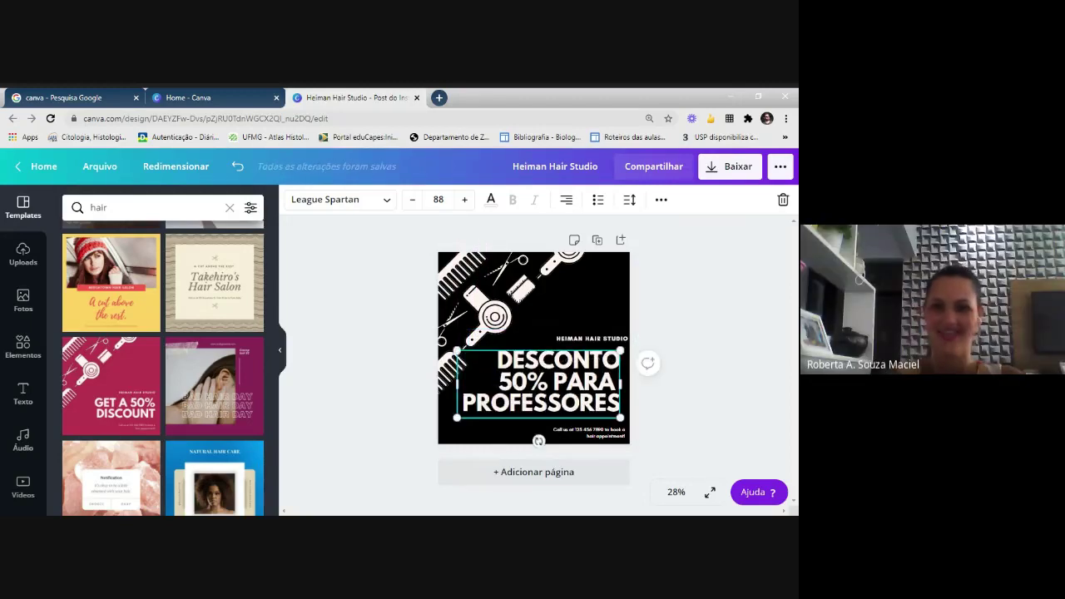
{"action": "left_click", "coordinate": [668, 390]}
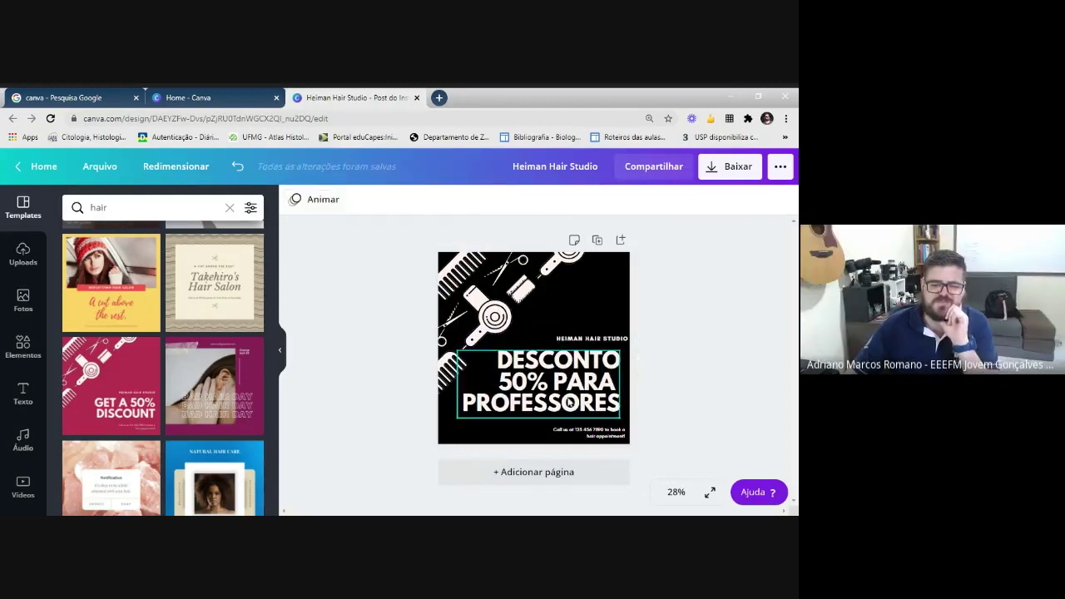
{"action": "left_click", "coordinate": [595, 370]}
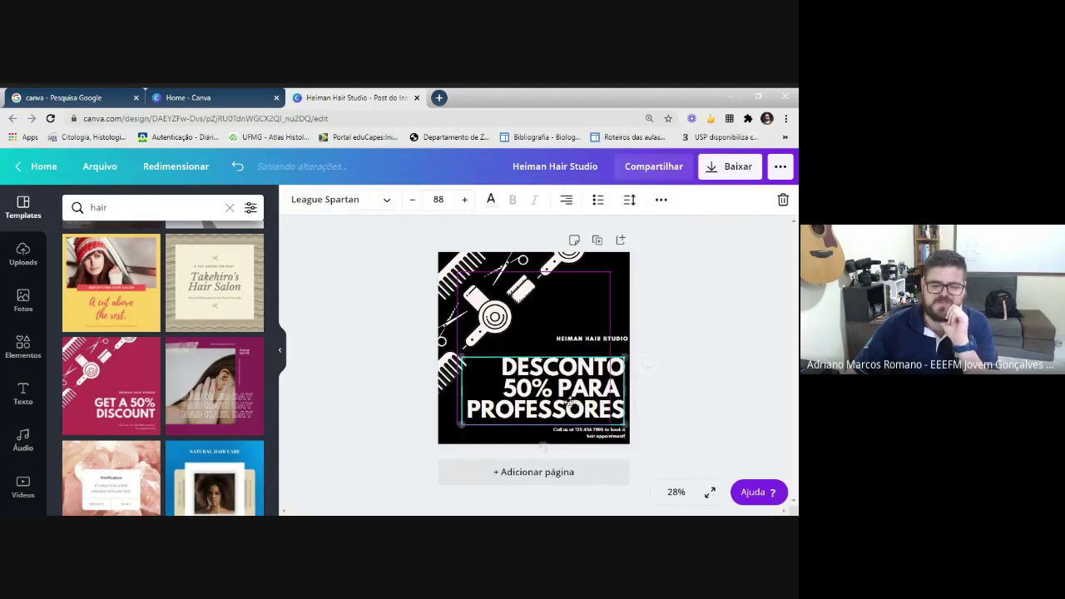
- Replace the studio name line with "DIA 29 DE FEVEREIRO" and the contact note below the headline with "whatsapp"
{"action": "left_click", "coordinate": [586, 340]}
{"action": "type", "text": "DIA 29 DE FEVEREIRO"}
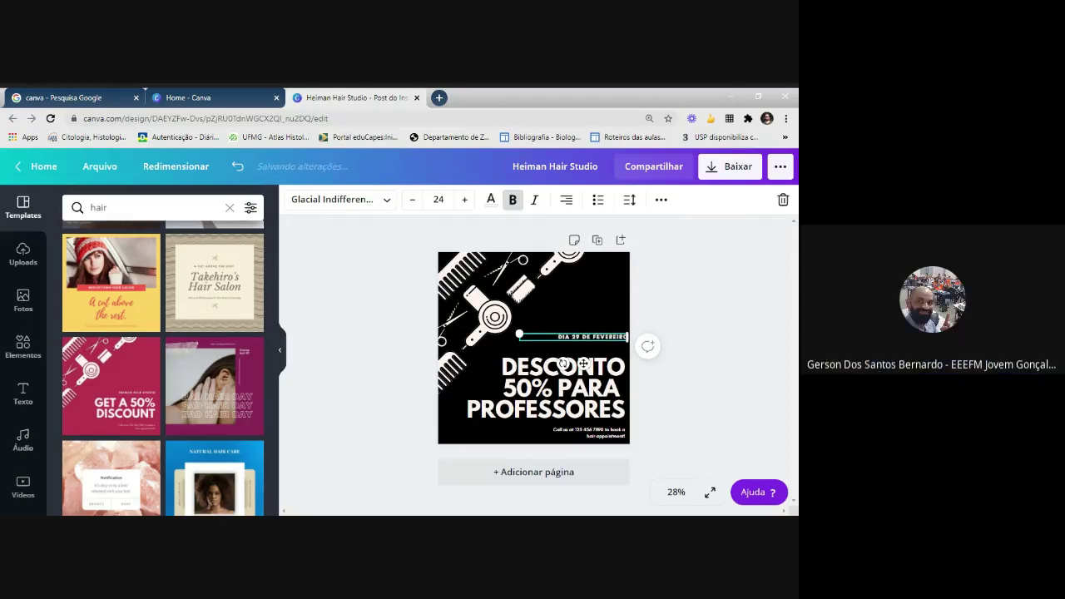
{"action": "double_click", "coordinate": [592, 433]}
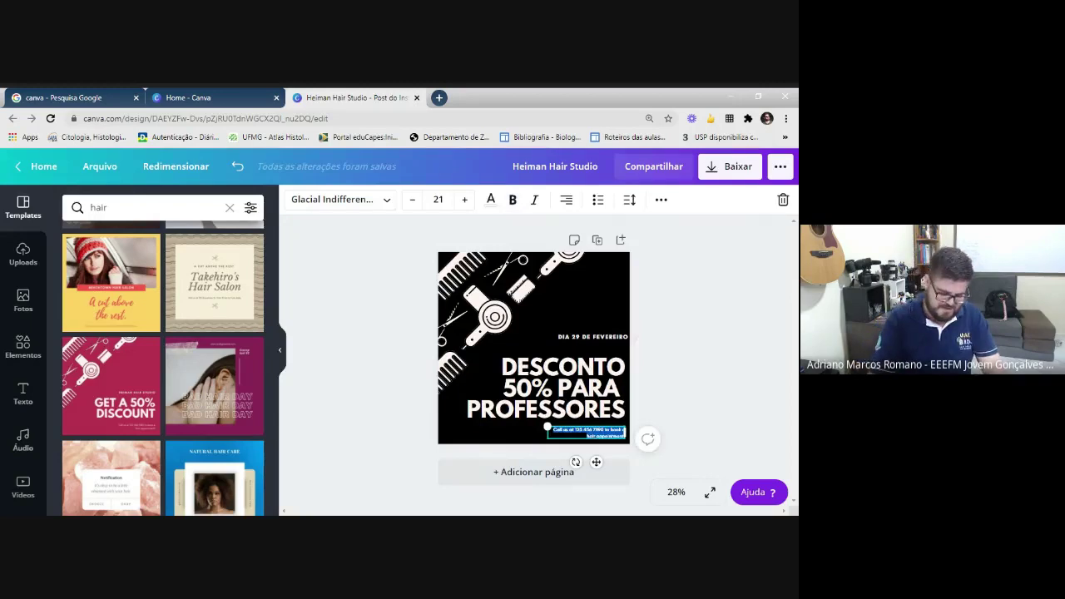
{"action": "key", "text": "BackSpace"}
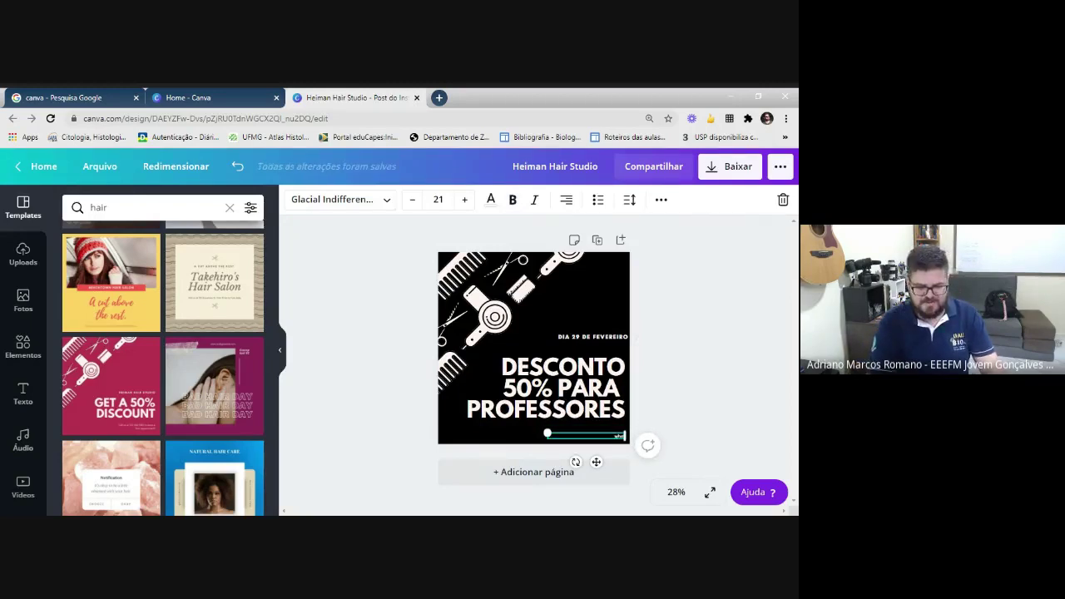
{"action": "type", "text": "tsapp"}
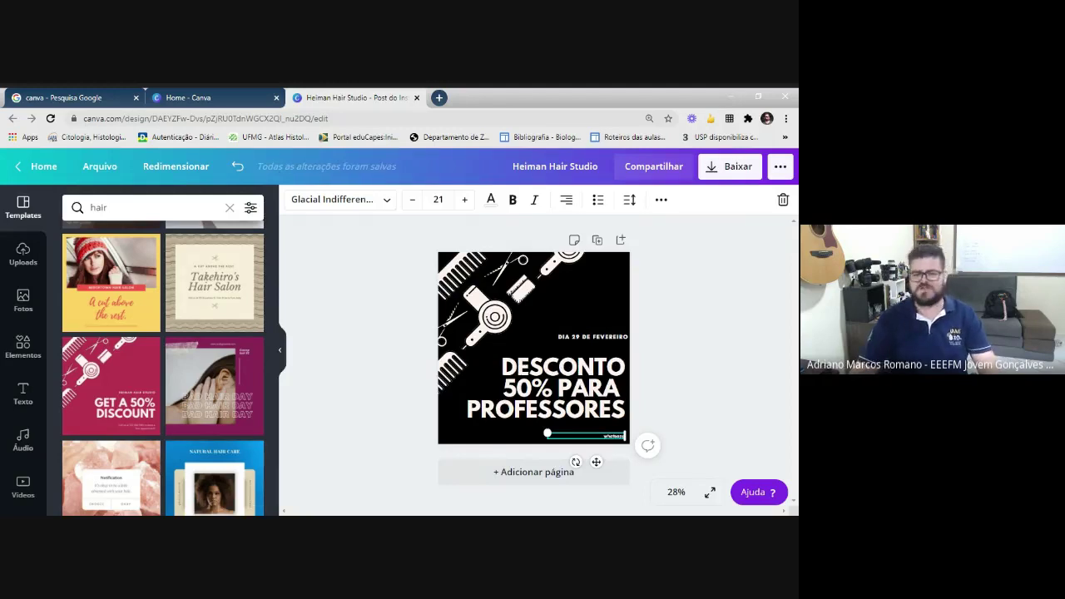
- Nudge the "whatsapp" note slightly left and move the date line closer to the headline
{"action": "left_click", "coordinate": [727, 314]}
{"action": "left_click", "coordinate": [616, 433]}
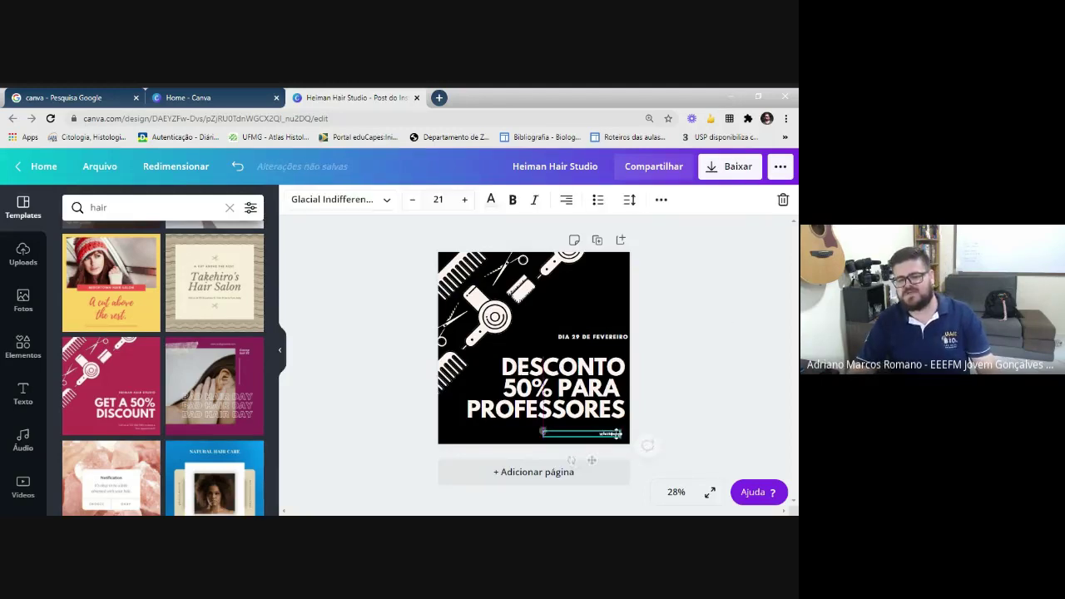
{"action": "left_click", "coordinate": [672, 356]}
{"action": "left_click_drag", "start_coordinate": [604, 340], "coordinate": [599, 343]}
{"action": "left_click", "coordinate": [540, 296]}
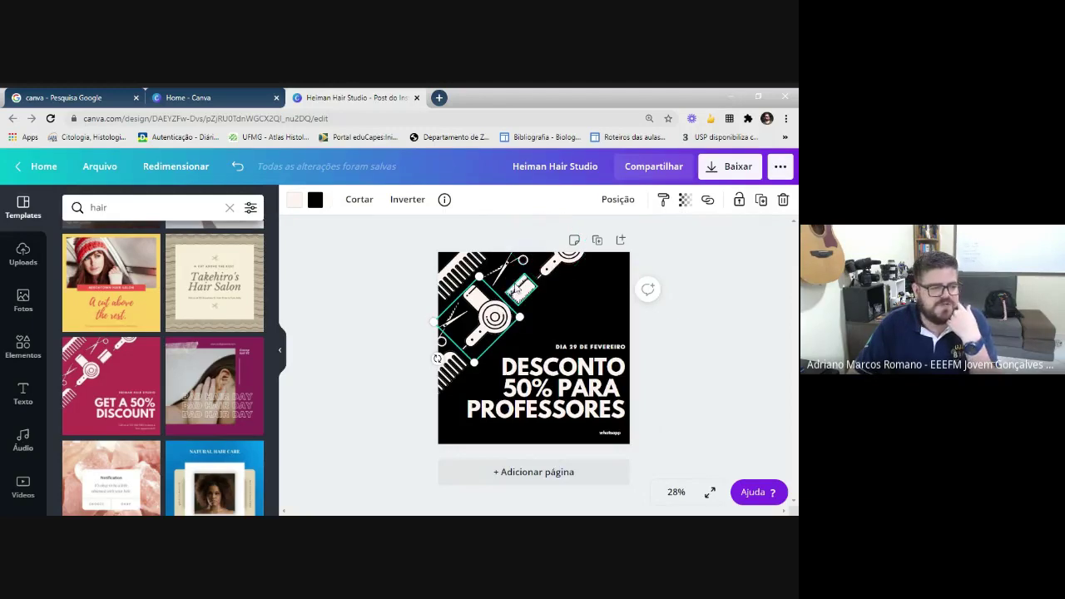
- Search the elements library for "cabelo" and look through the hair graphics
{"action": "left_click", "coordinate": [25, 345]}
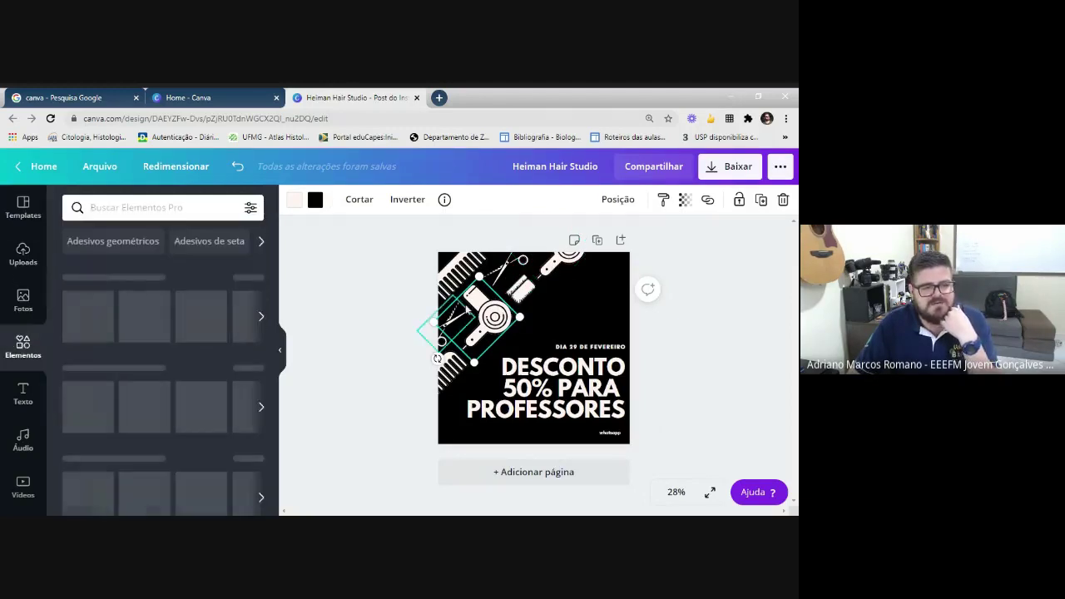
{"action": "left_click", "coordinate": [150, 207]}
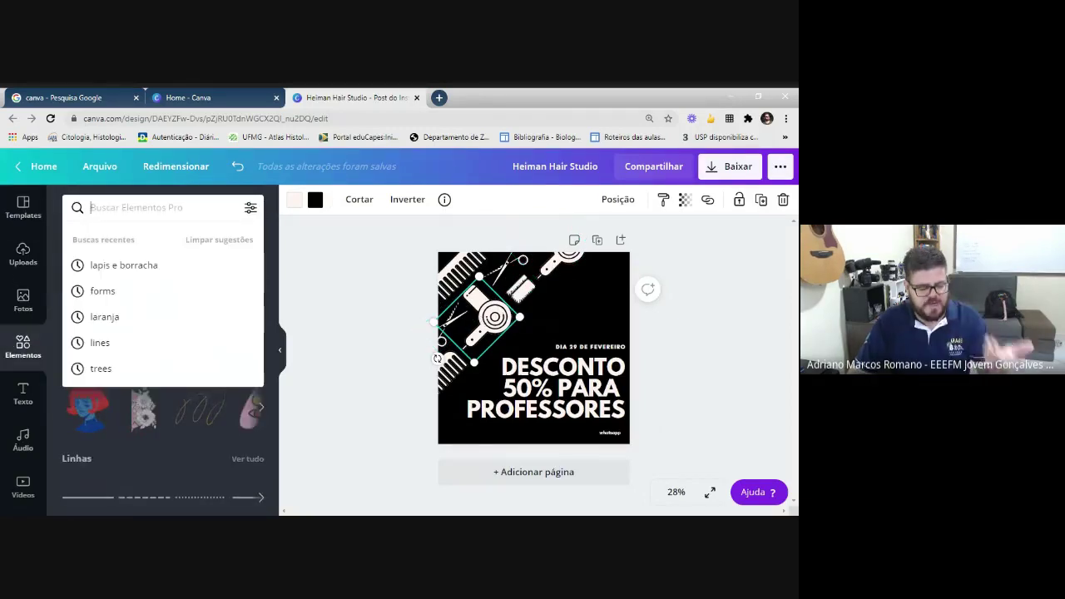
{"action": "type", "text": "cabelo"}
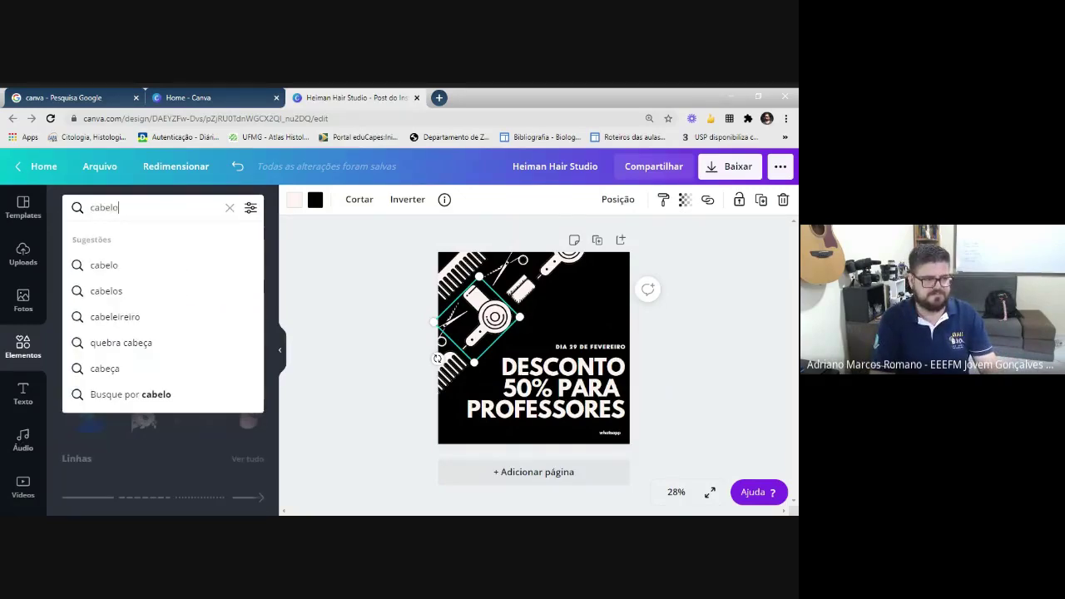
{"action": "key", "text": "Return"}
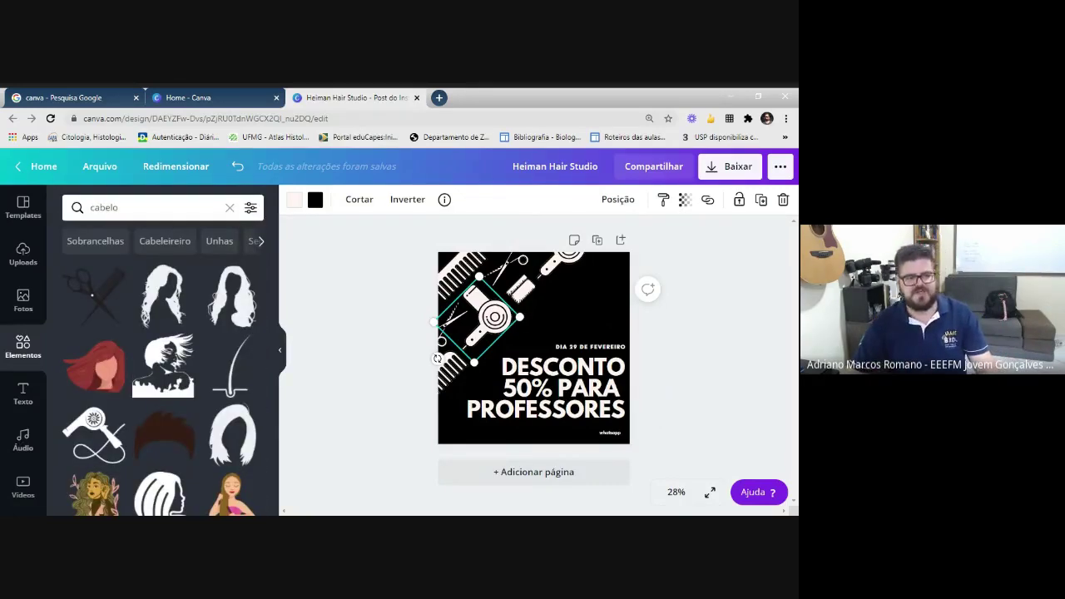
{"action": "scroll", "coordinate": [184, 406], "scroll_direction": "down", "scroll_amount": 1}
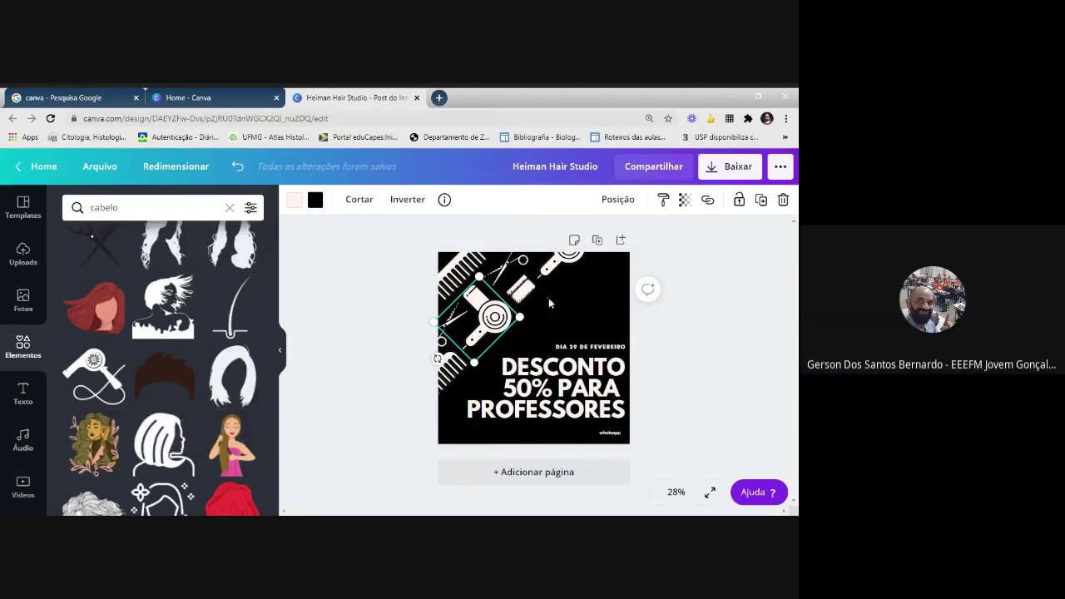
- Delete the headline, the date line and the "whatsapp" note from the page
{"action": "left_click", "coordinate": [584, 430]}
{"action": "left_click", "coordinate": [583, 431]}
{"action": "key", "text": "Delete"}
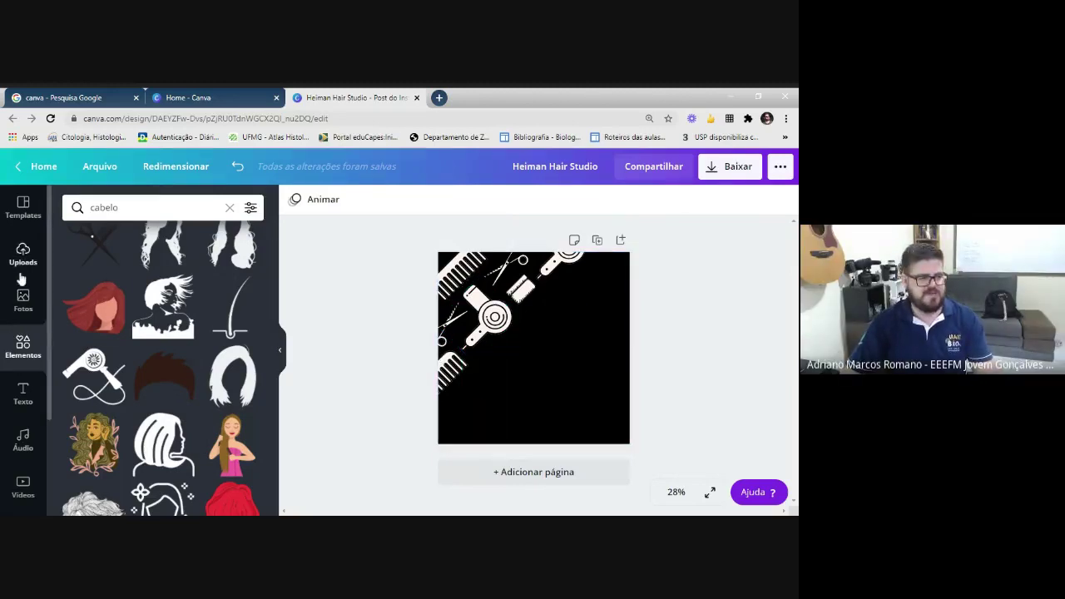
- Add a title text to the page and set its font to Maldina Script, found by searching the fonts for "caligrafia"
{"action": "left_click", "coordinate": [22, 392]}
{"action": "left_click", "coordinate": [133, 268]}
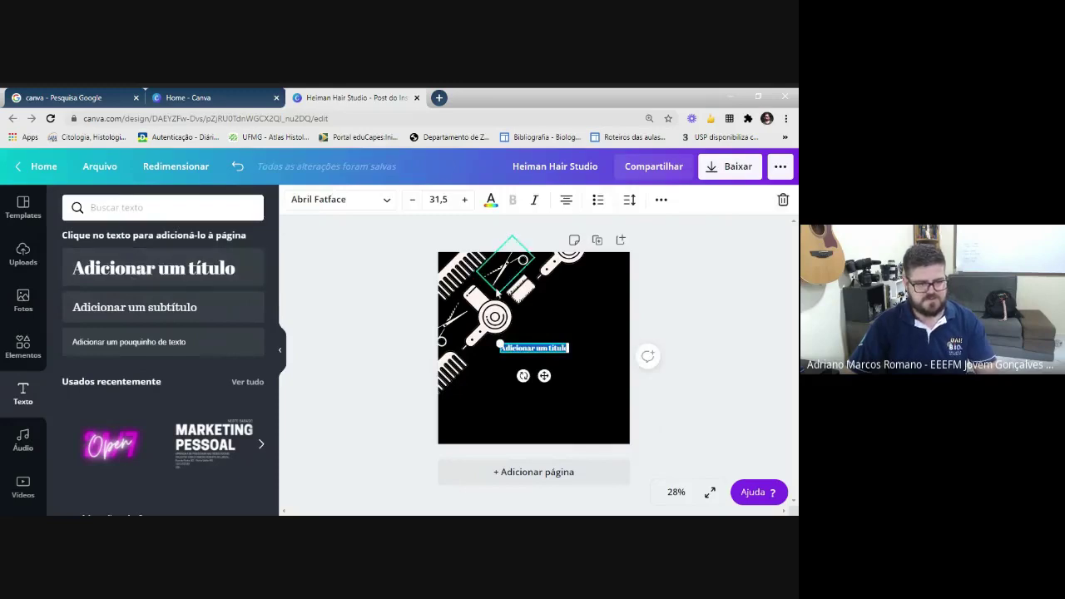
{"action": "left_click", "coordinate": [333, 206]}
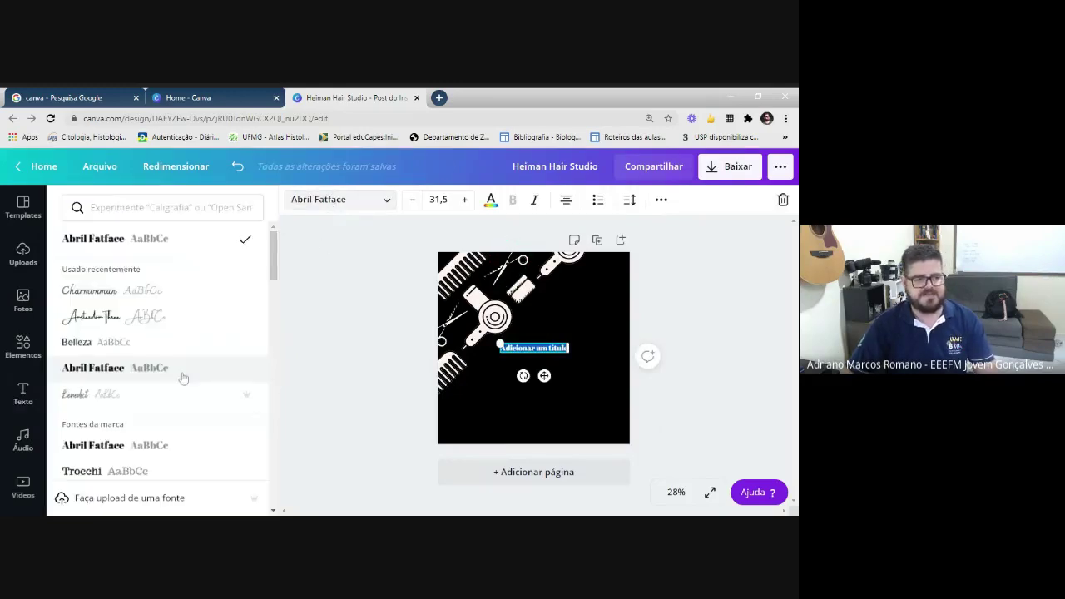
{"action": "scroll", "coordinate": [139, 332], "scroll_direction": "down", "scroll_amount": 3}
{"action": "left_click", "coordinate": [90, 208]}
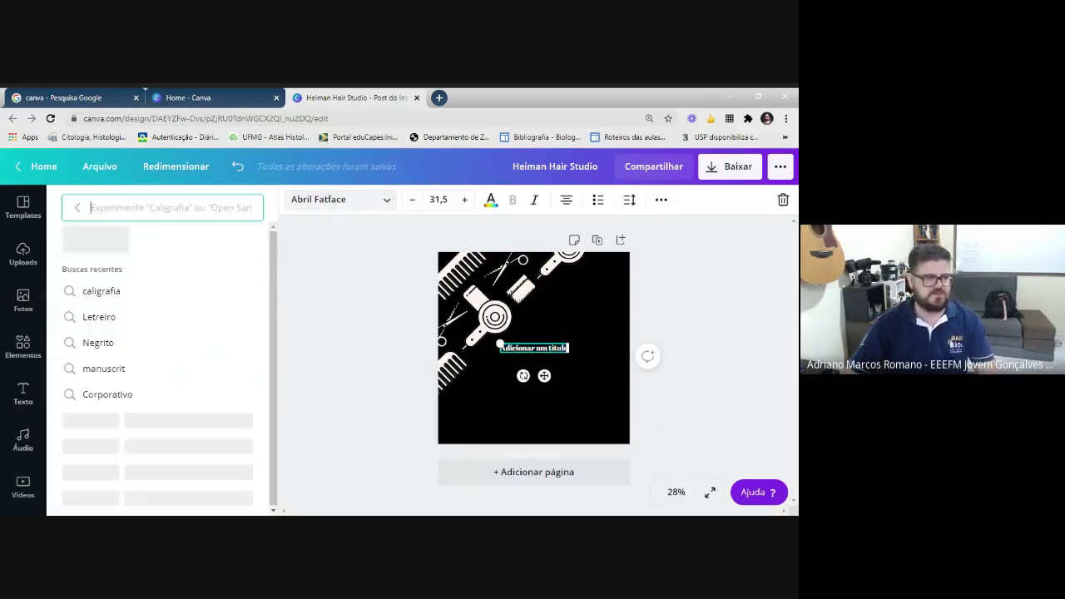
{"action": "type", "text": "caligrafia"}
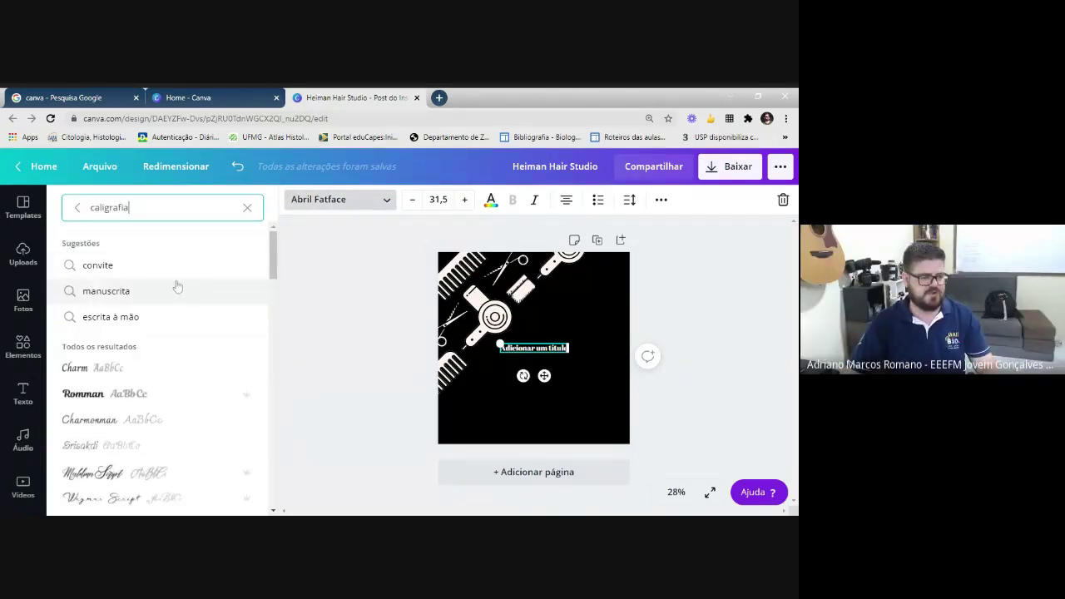
{"action": "scroll", "coordinate": [173, 295], "scroll_direction": "down", "scroll_amount": 1}
{"action": "left_click", "coordinate": [135, 408]}
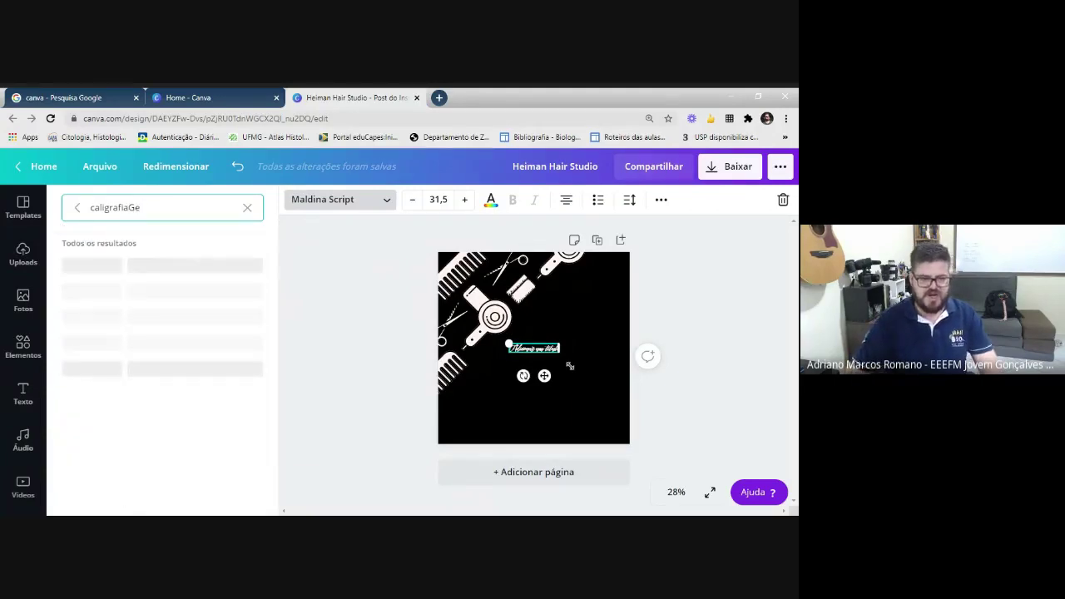
- Replace the title's placeholder text with a person's first name, spelled correctly, and enlarge it to font size 117
{"action": "left_click", "coordinate": [566, 363]}
{"action": "double_click", "coordinate": [548, 353]}
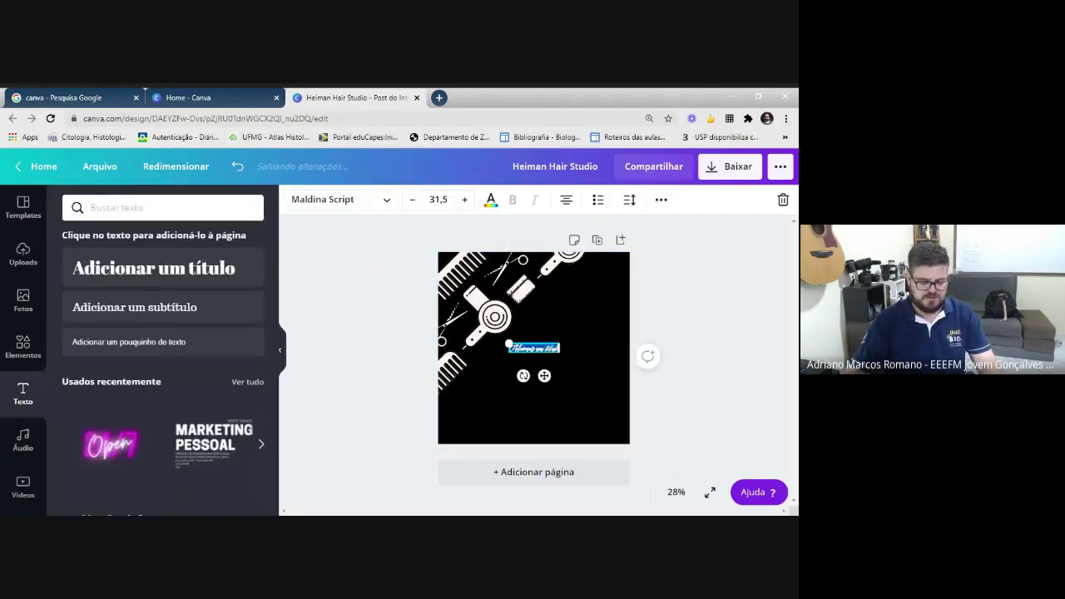
{"action": "type", "text": "Heiman"}
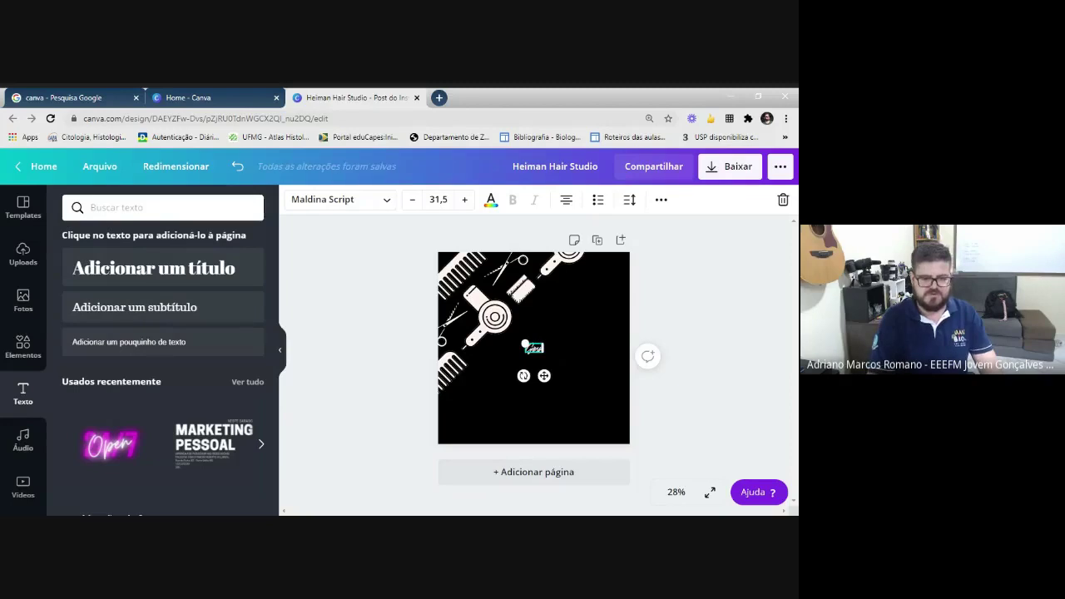
{"action": "type", "text": " H"}
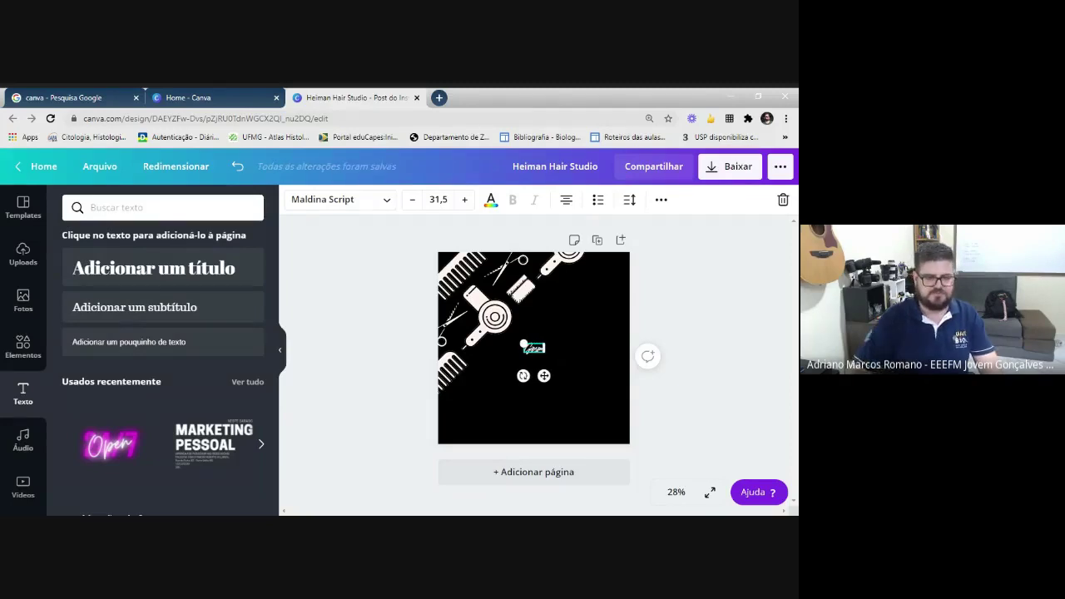
{"action": "left_click_drag", "start_coordinate": [523, 343], "coordinate": [468, 320]}
{"action": "left_click_drag", "start_coordinate": [516, 375], "coordinate": [547, 401]}
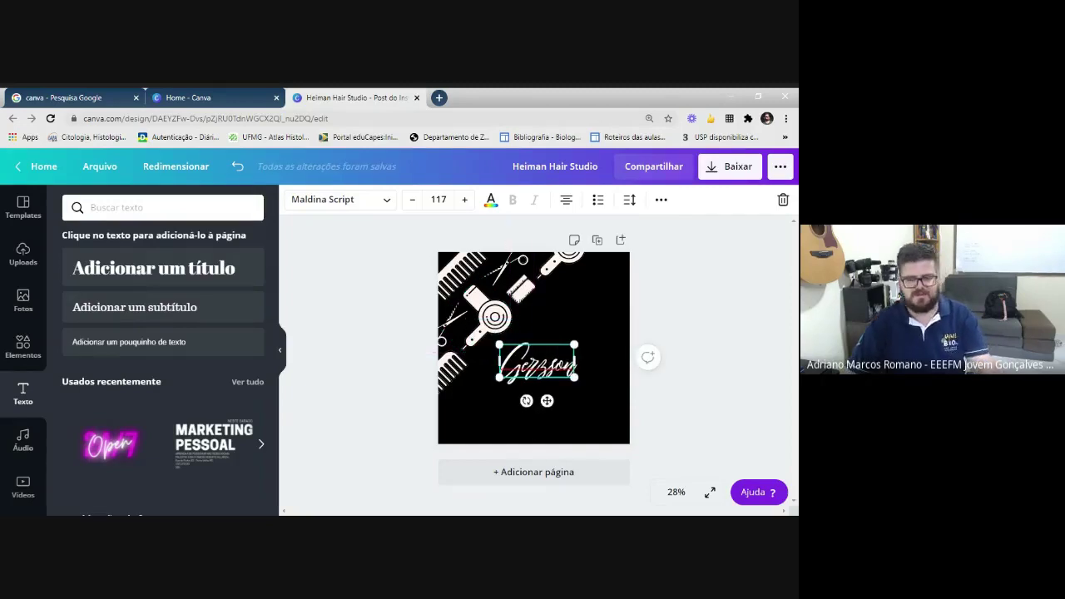
{"action": "key", "text": "BackSpace"}
- Colour the script name yellow and shift it slightly down and right in the empty black area
{"action": "left_click", "coordinate": [597, 403]}
{"action": "left_click", "coordinate": [551, 381]}
{"action": "left_click_drag", "start_coordinate": [548, 378], "coordinate": [562, 376]}
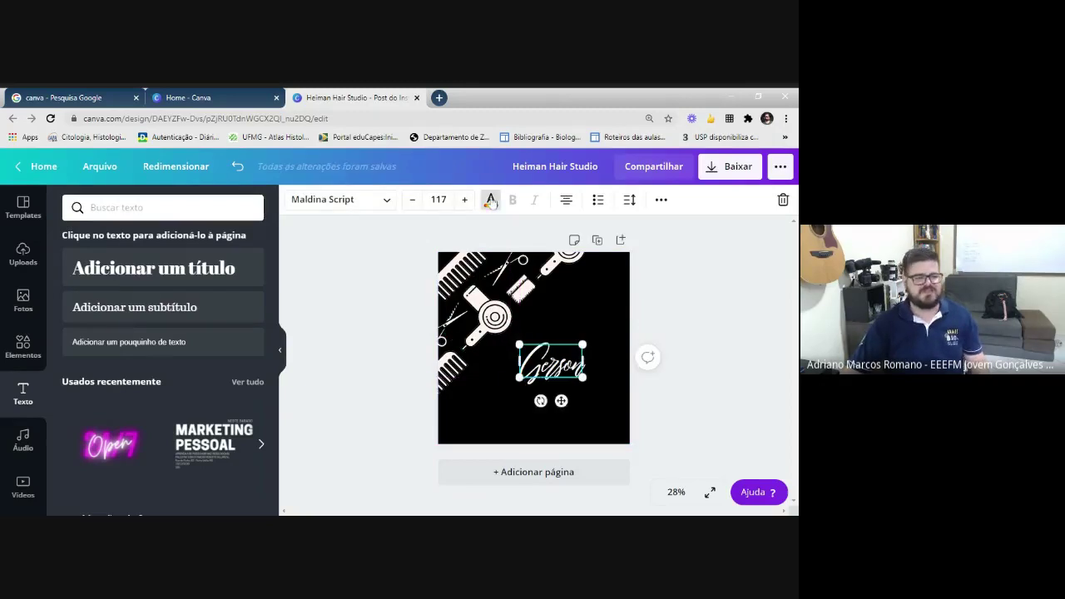
{"action": "left_click", "coordinate": [490, 200]}
{"action": "scroll", "coordinate": [167, 374], "scroll_direction": "down", "scroll_amount": 3}
{"action": "left_click", "coordinate": [181, 452]}
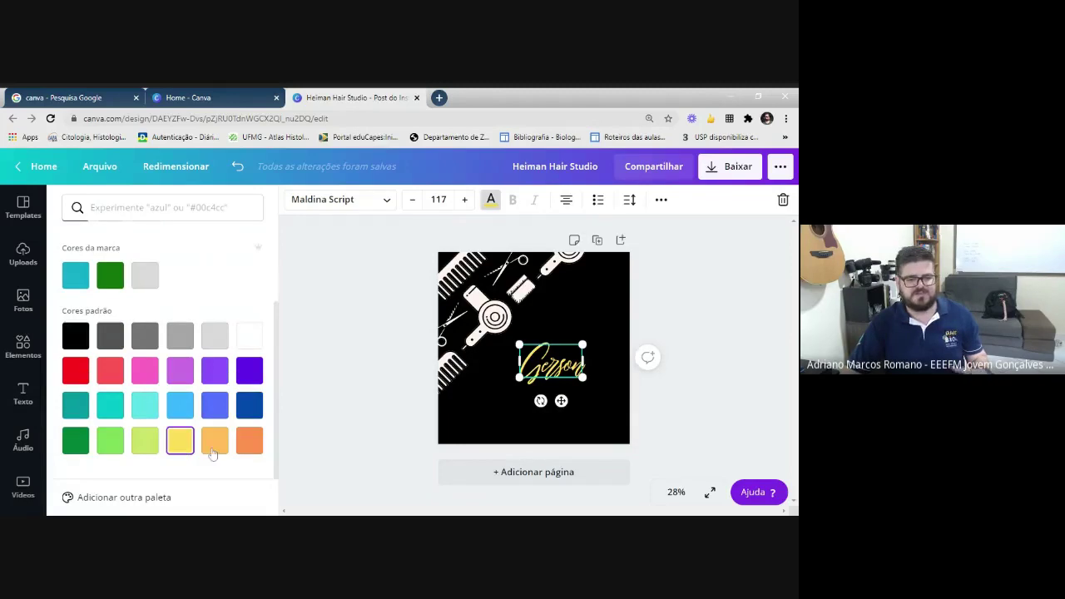
{"action": "left_click", "coordinate": [612, 329]}
{"action": "left_click", "coordinate": [570, 375]}
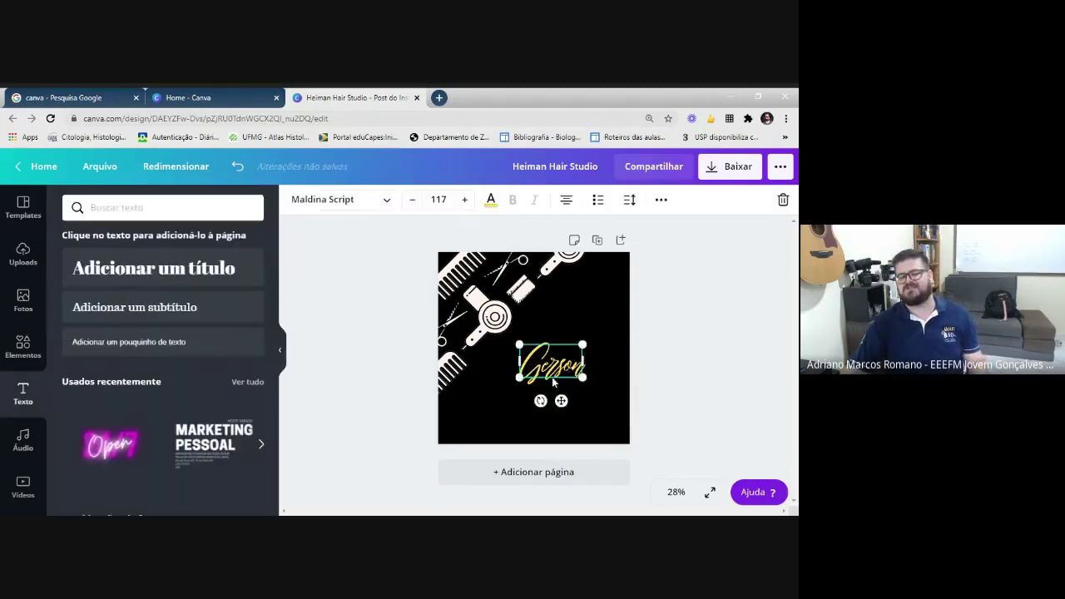
{"action": "left_click_drag", "start_coordinate": [570, 375], "coordinate": [579, 393]}
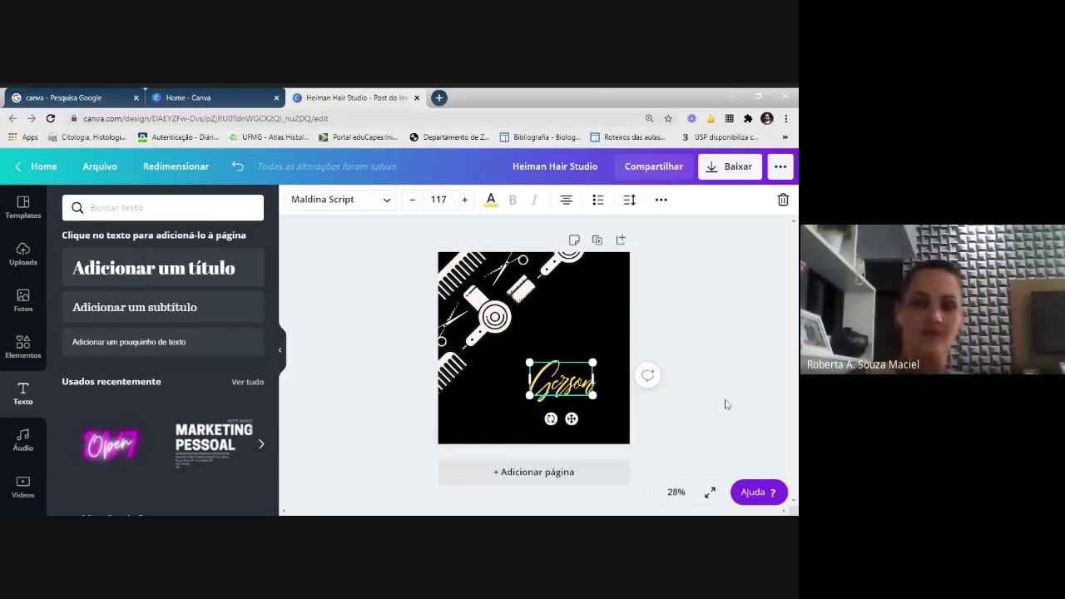
- Close the hair studio design's browser tab and return to the Canva home page
{"action": "left_click", "coordinate": [417, 97]}
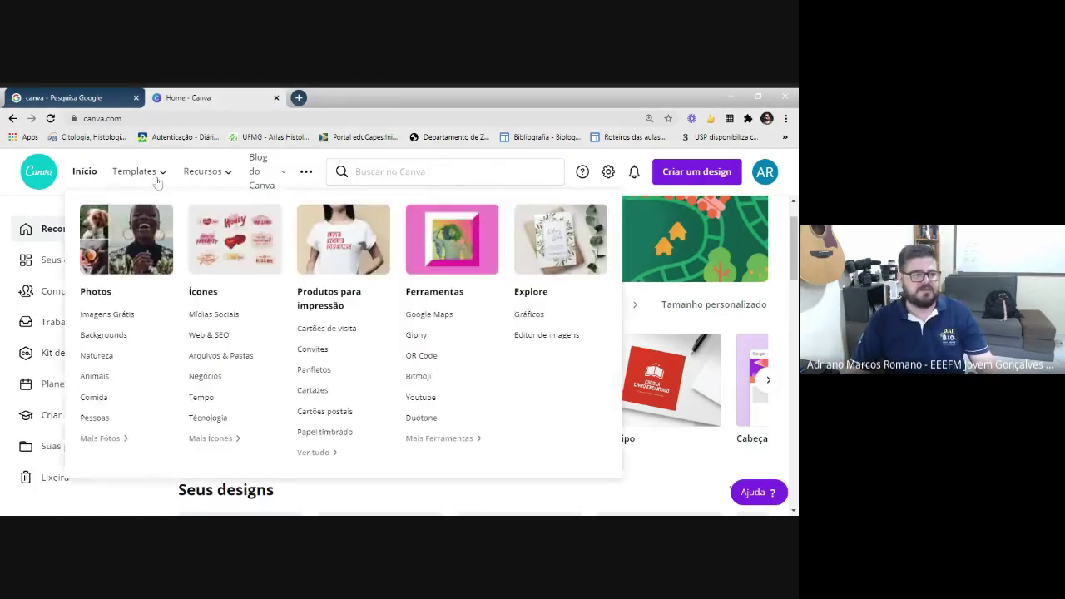
- Create a new blank presentation (Apresentação) design and add a second page to it
{"action": "left_click", "coordinate": [671, 171]}
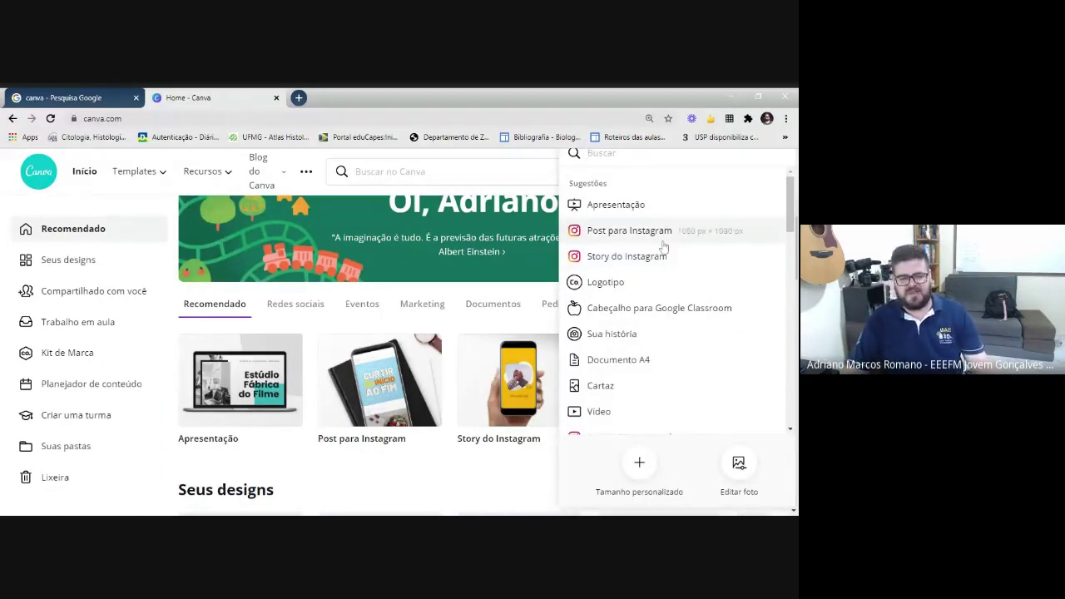
{"action": "left_click", "coordinate": [645, 204]}
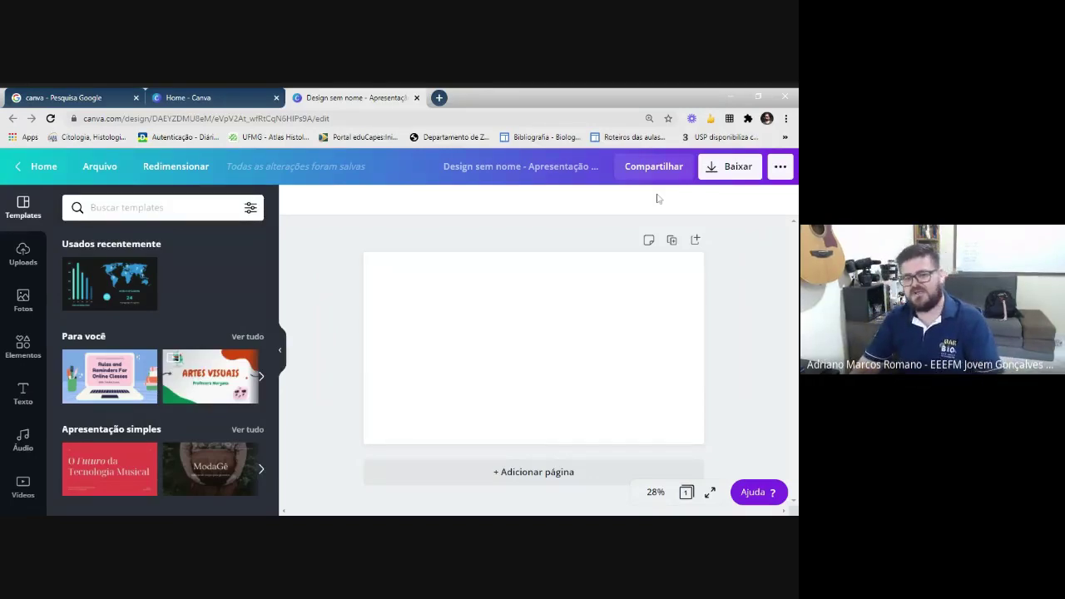
{"action": "left_click", "coordinate": [549, 474]}
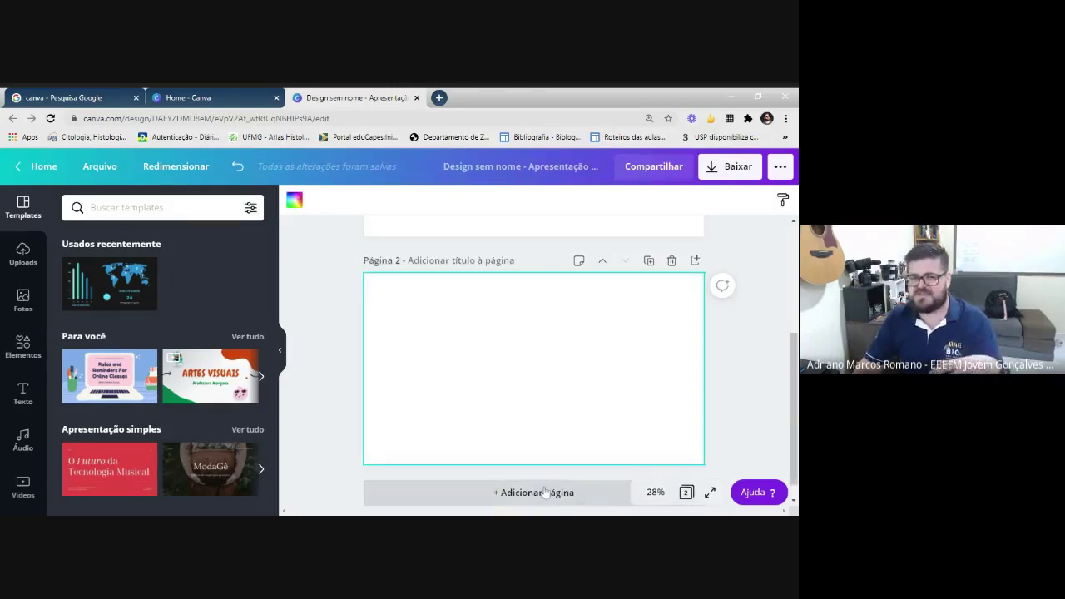
{"action": "scroll", "coordinate": [523, 394], "scroll_direction": "up", "scroll_amount": 5}
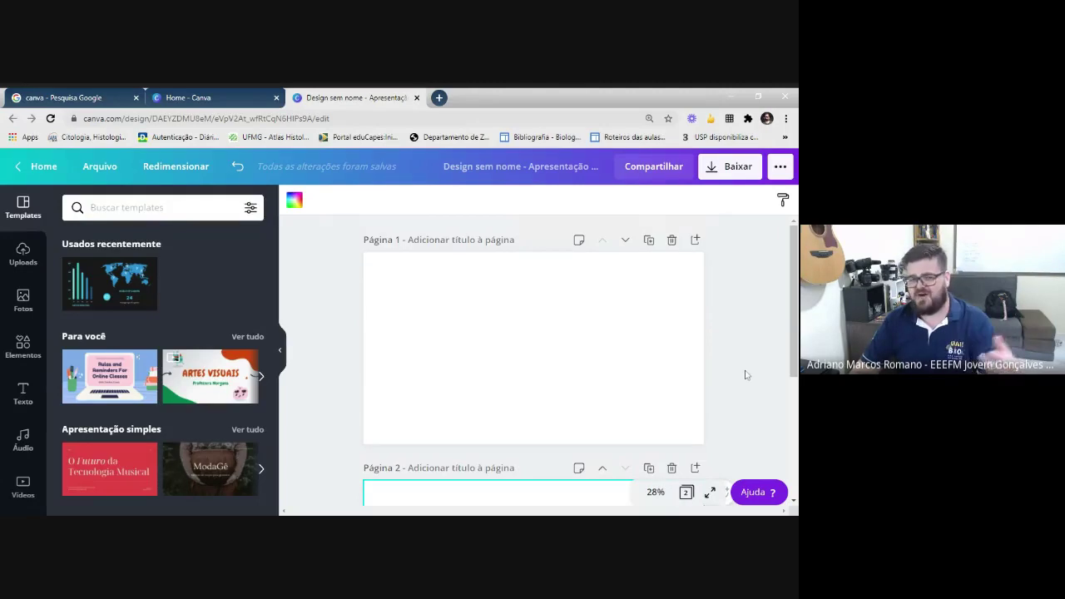
- Check the design's sharing options, close them, and delete the empty second page
{"action": "left_click", "coordinate": [652, 166]}
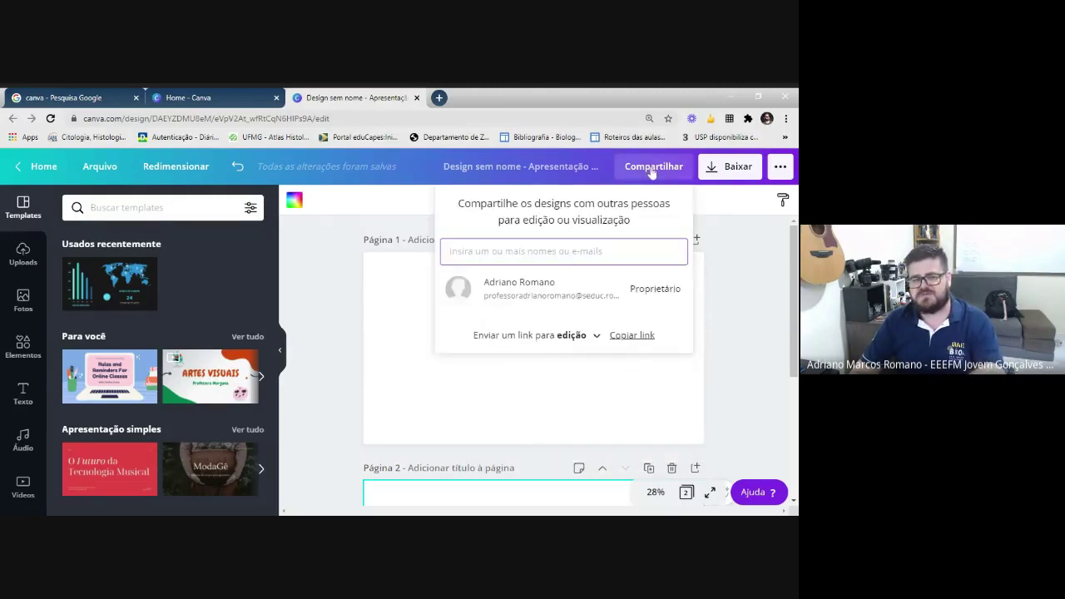
{"action": "left_click", "coordinate": [696, 214]}
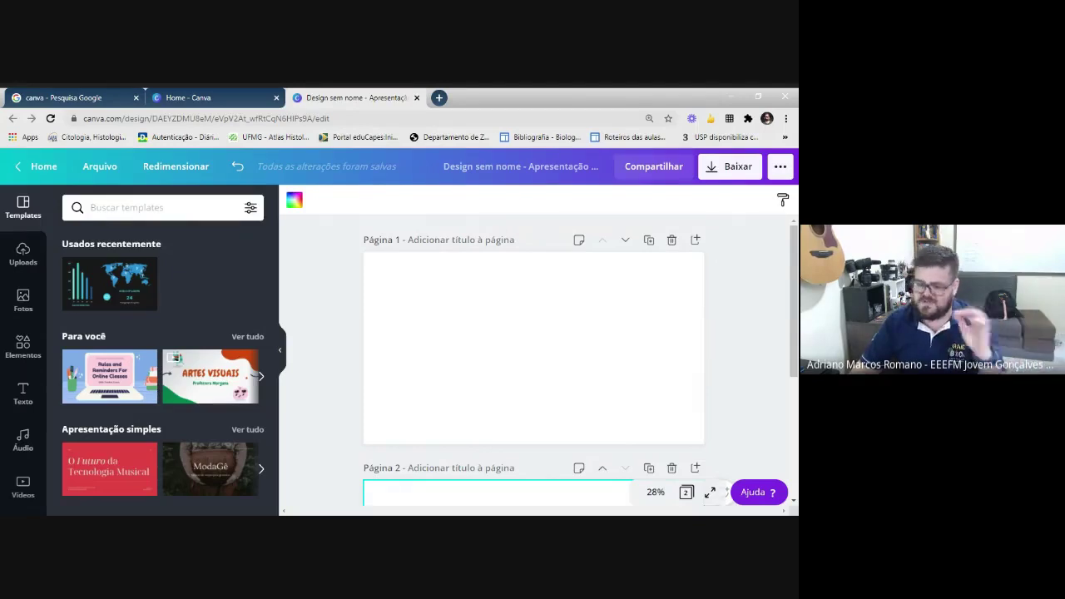
{"action": "left_click", "coordinate": [732, 299]}
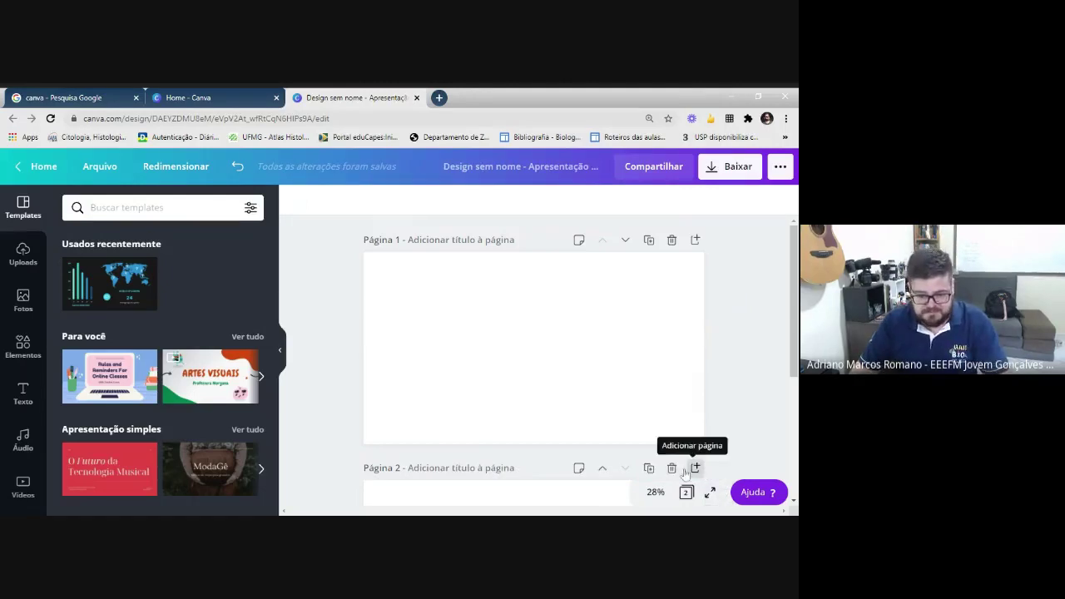
{"action": "left_click", "coordinate": [672, 467]}
- Insert the uploaded "Casa da Construção" logo, enlarge it and position it centred in the lower part of the page
{"action": "left_click", "coordinate": [23, 253]}
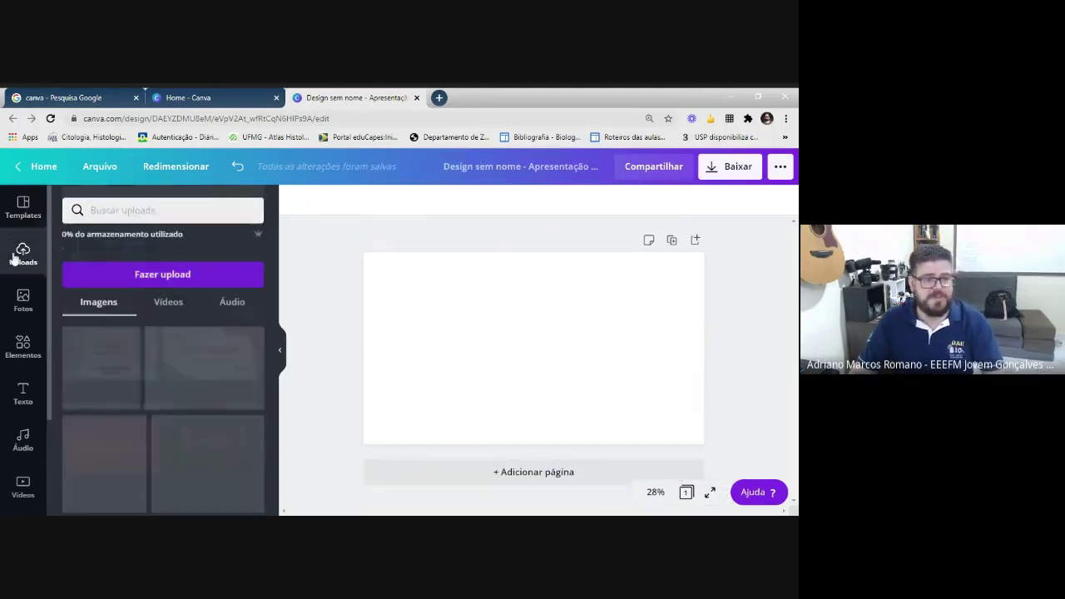
{"action": "left_click", "coordinate": [146, 268]}
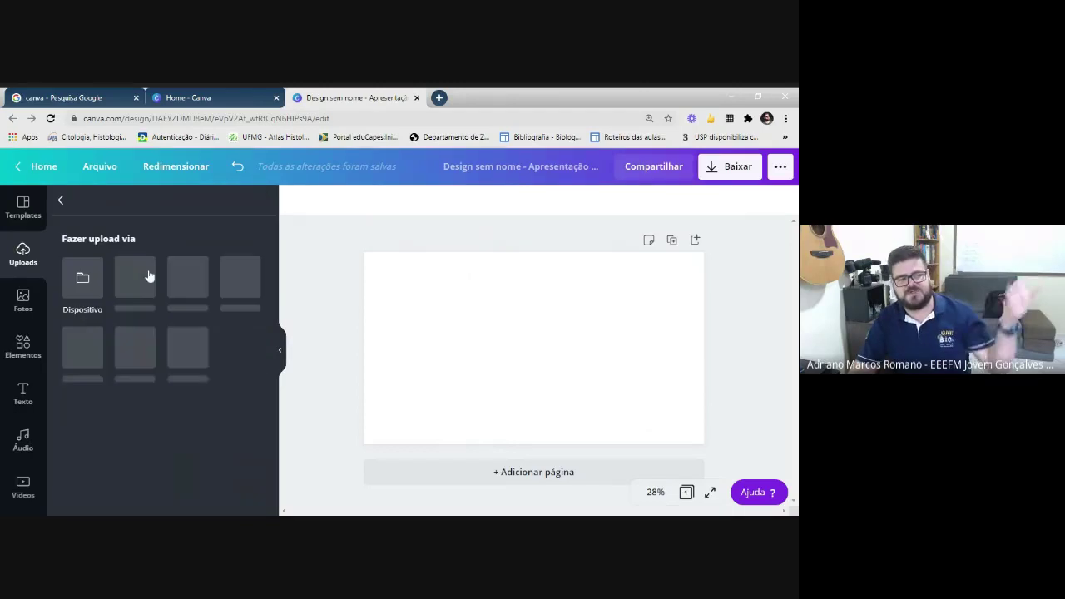
{"action": "left_click", "coordinate": [95, 297]}
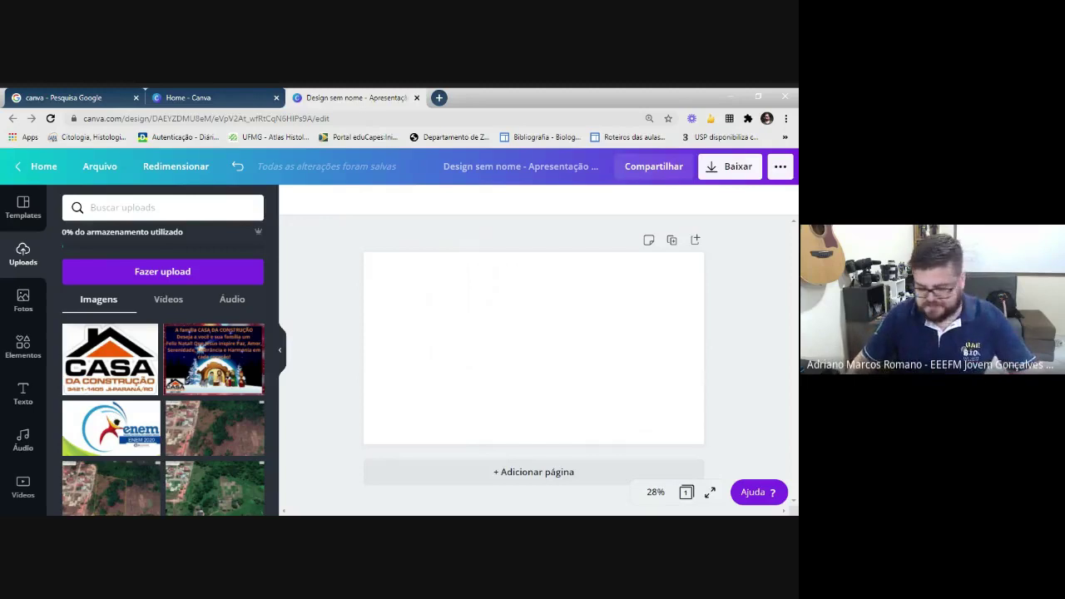
{"action": "left_click", "coordinate": [138, 356]}
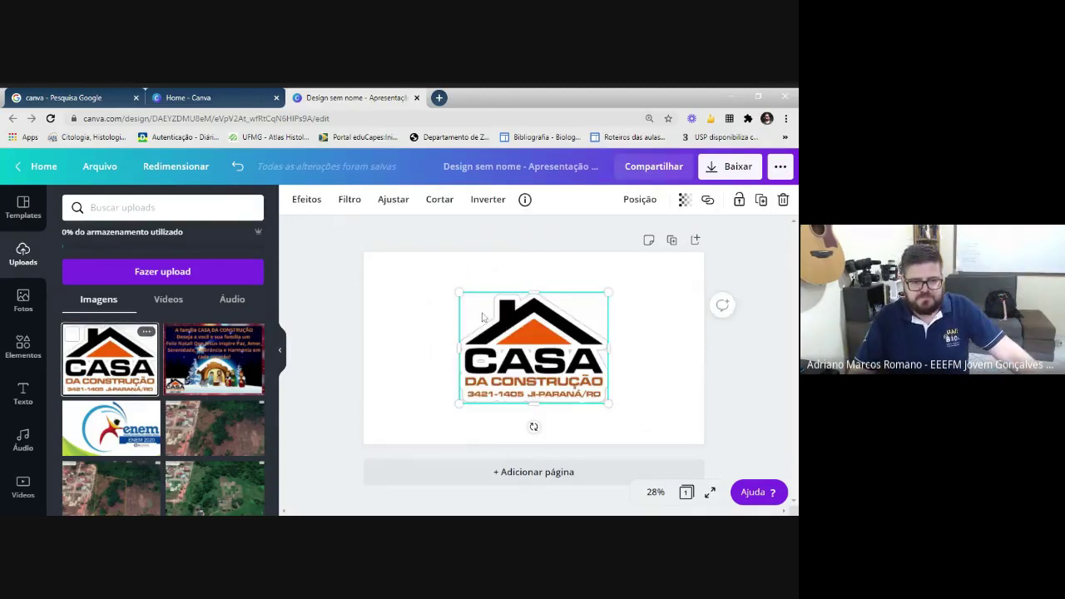
{"action": "left_click_drag", "start_coordinate": [459, 292], "coordinate": [416, 280]}
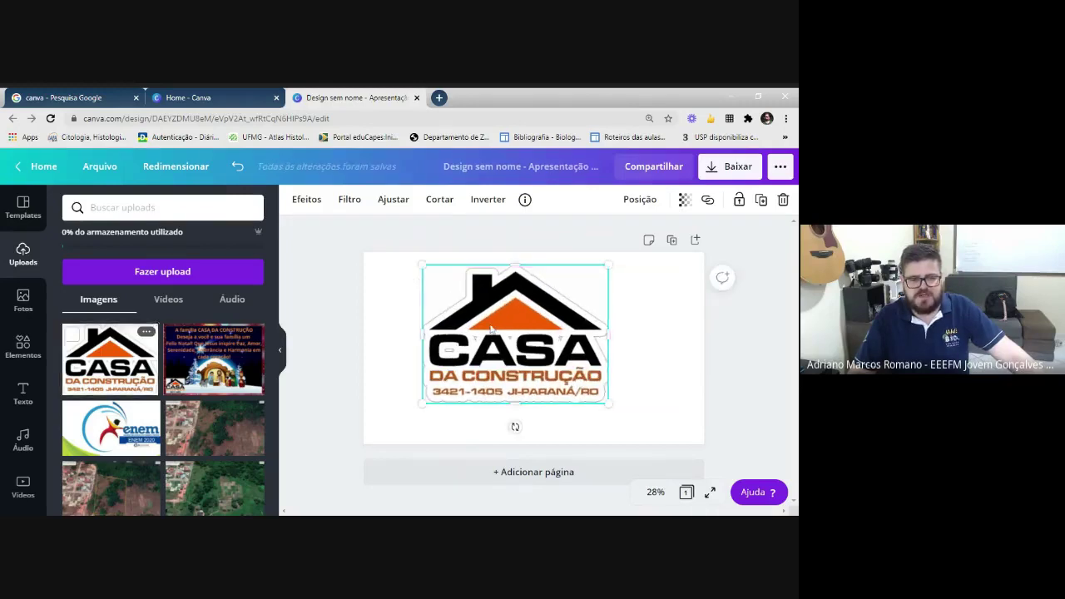
{"action": "left_click_drag", "start_coordinate": [499, 349], "coordinate": [518, 375]}
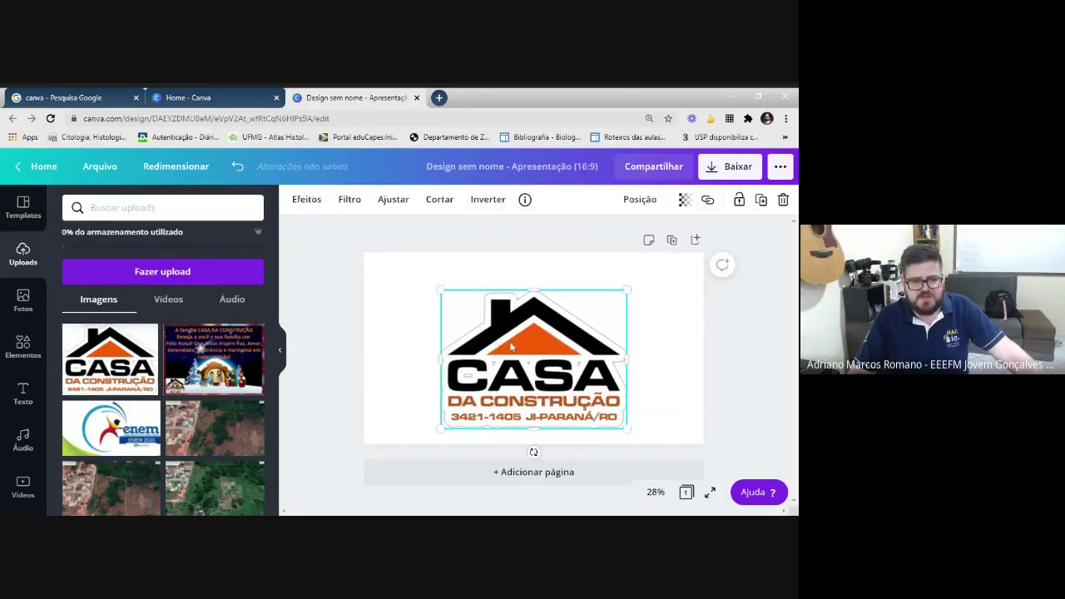
- Remove the logo's background with the Background Remover effect
{"action": "left_click", "coordinate": [306, 199]}
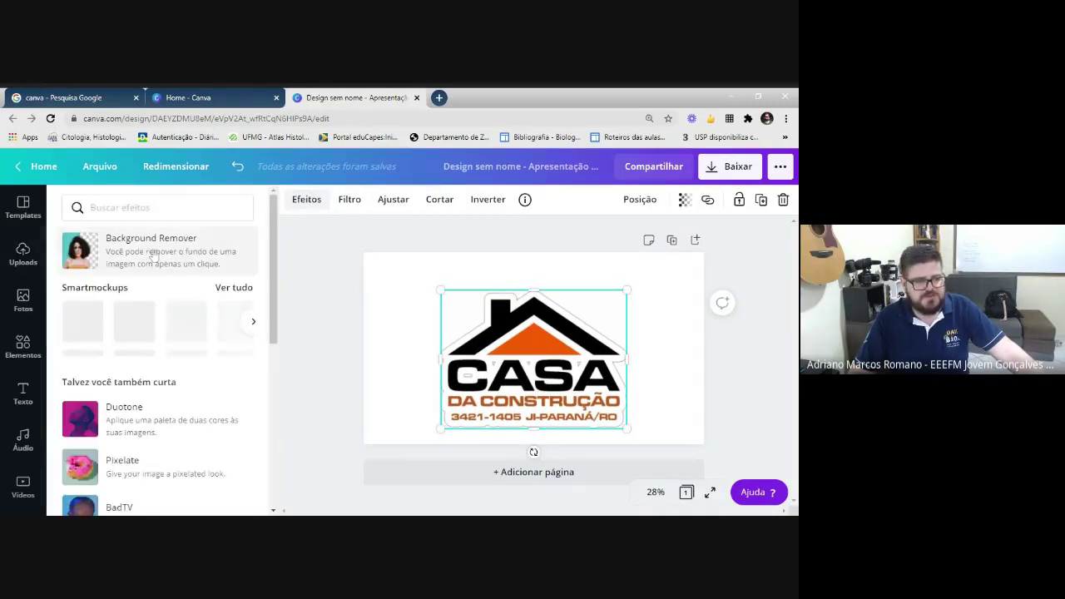
{"action": "left_click", "coordinate": [125, 249]}
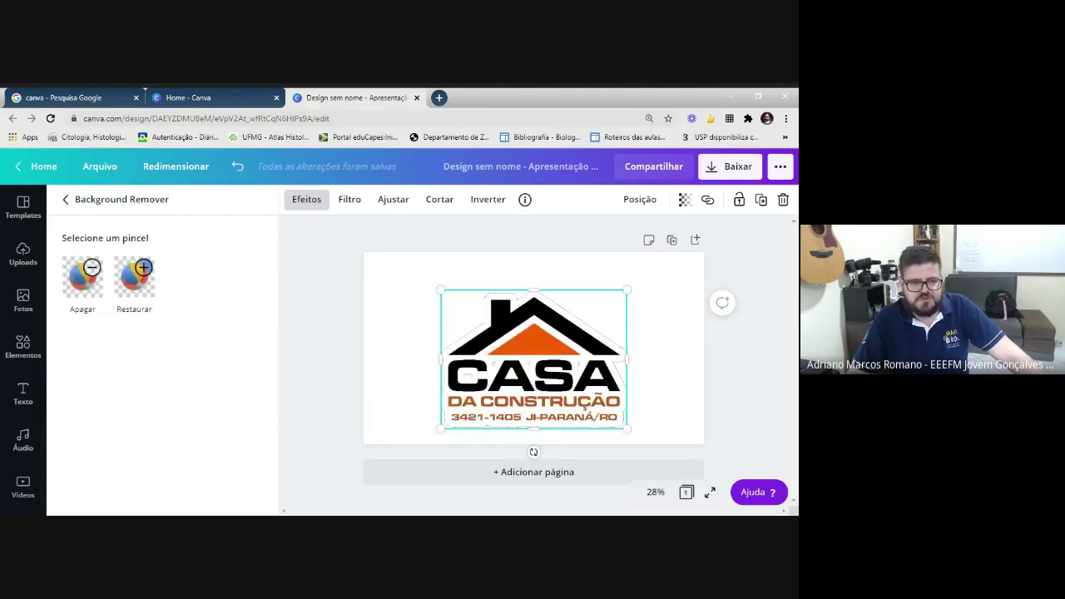
{"action": "key", "text": "Escape"}
- Shrink the logo and leave it in the lower-right area of the page
{"action": "mouse_move", "coordinate": [507, 347]}
{"action": "left_mouse_down"}
{"action": "mouse_move", "coordinate": [466, 278]}
{"action": "mouse_move", "coordinate": [375, 291]}
{"action": "mouse_move", "coordinate": [522, 341]}
{"action": "left_mouse_up"}
{"action": "left_click_drag", "start_coordinate": [450, 287], "coordinate": [556, 359]}
{"action": "left_click", "coordinate": [473, 330]}
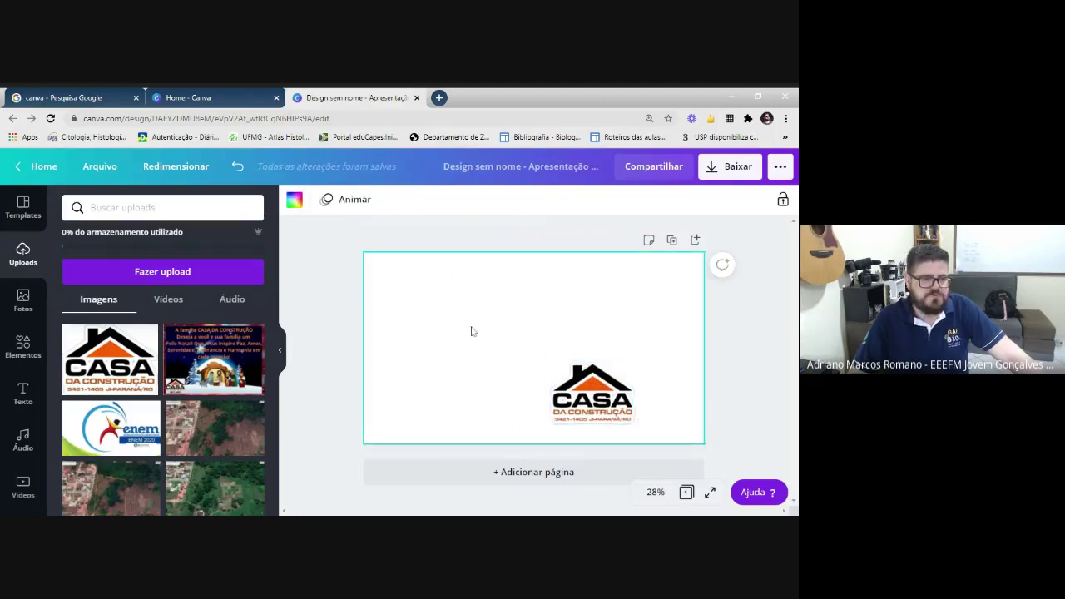
- Search the photos for "natal" and place the garland with red baubles at the page's lower-right corner
{"action": "left_click", "coordinate": [18, 307]}
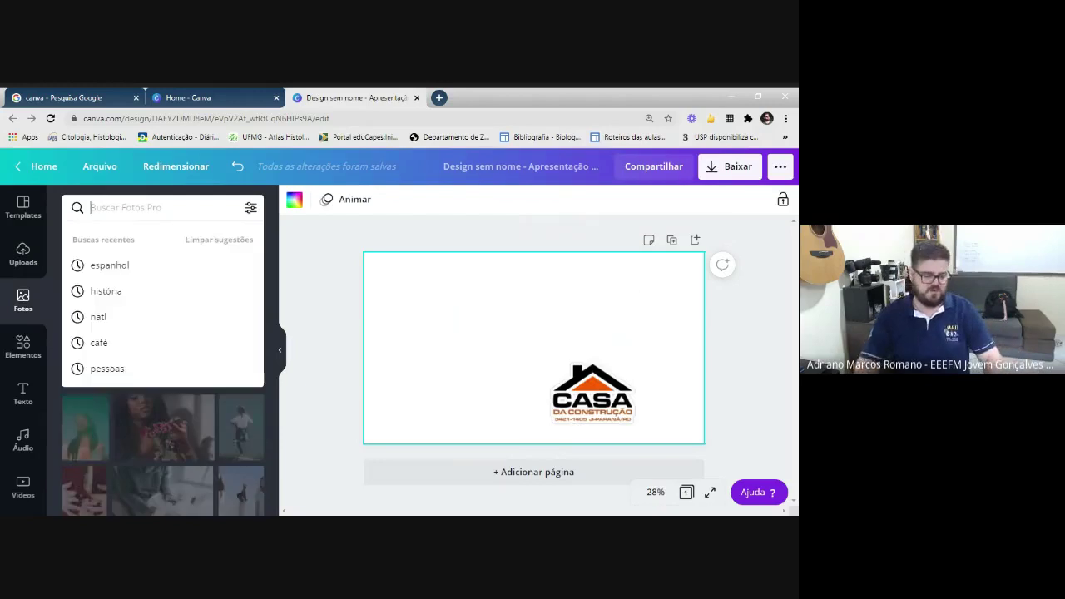
{"action": "type", "text": "natal"}
{"action": "key", "text": "Return"}
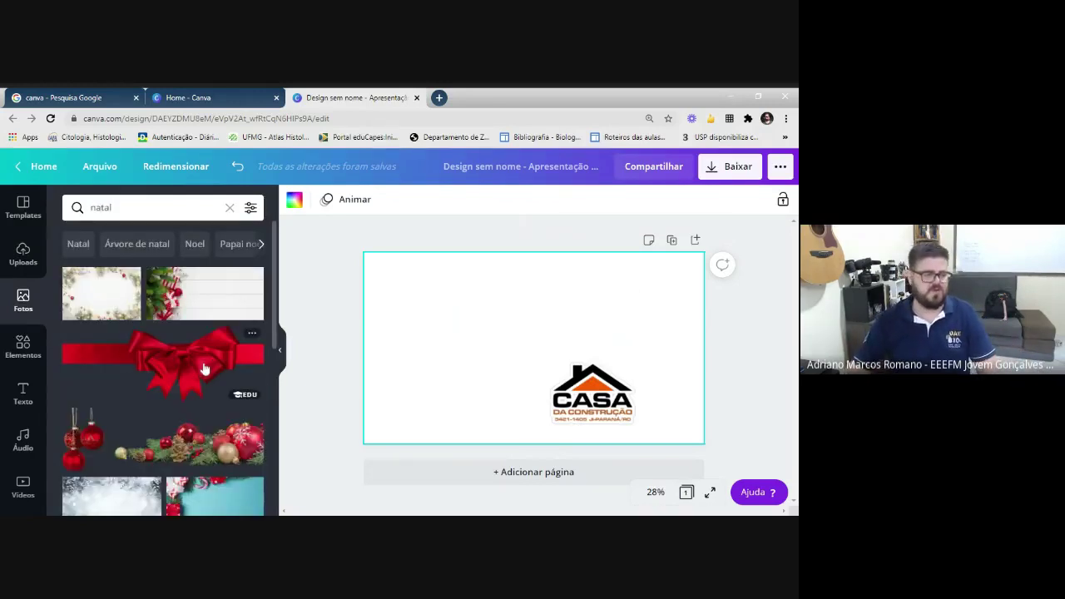
{"action": "left_click", "coordinate": [200, 416]}
{"action": "left_click_drag", "start_coordinate": [592, 344], "coordinate": [607, 396]}
- Move the logo to the page's upper-left corner and shift the bauble garland slightly up in its corner
{"action": "left_click_drag", "start_coordinate": [406, 336], "coordinate": [409, 277]}
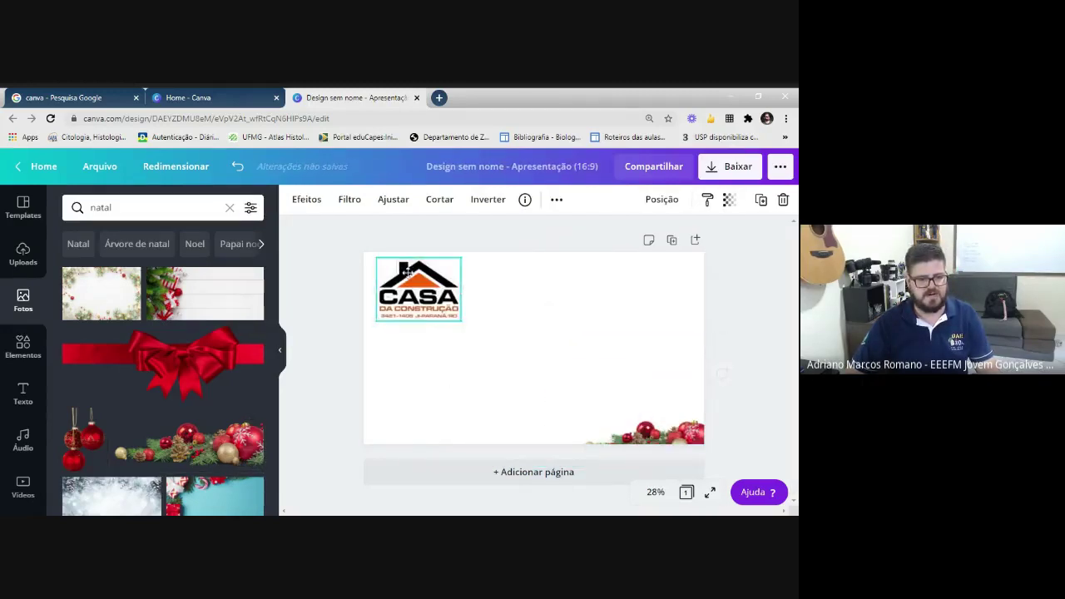
{"action": "left_click_drag", "start_coordinate": [692, 426], "coordinate": [686, 406]}
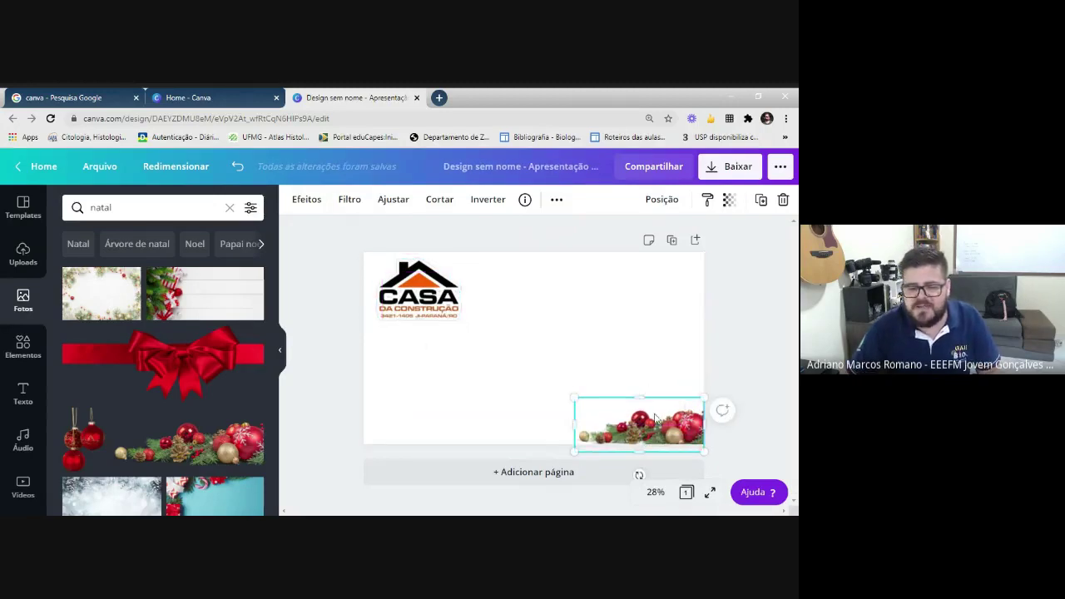
{"action": "left_click", "coordinate": [675, 369]}
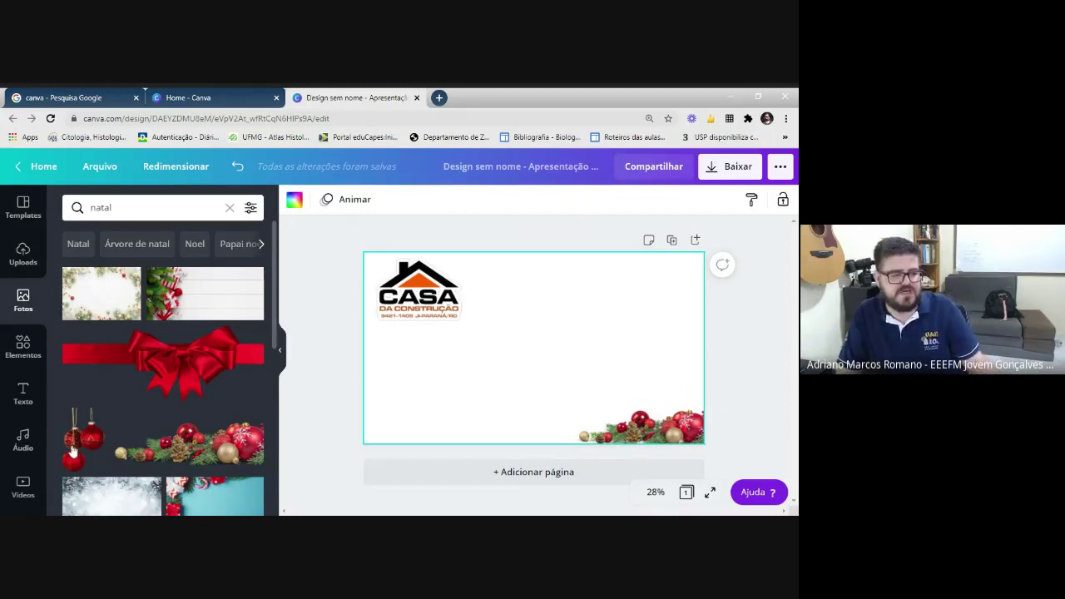
- Insert the black photo with golden gifts and baubles in the page's upper-right area, and delete the red bauble garland
{"action": "scroll", "coordinate": [171, 408], "scroll_direction": "down", "scroll_amount": 3}
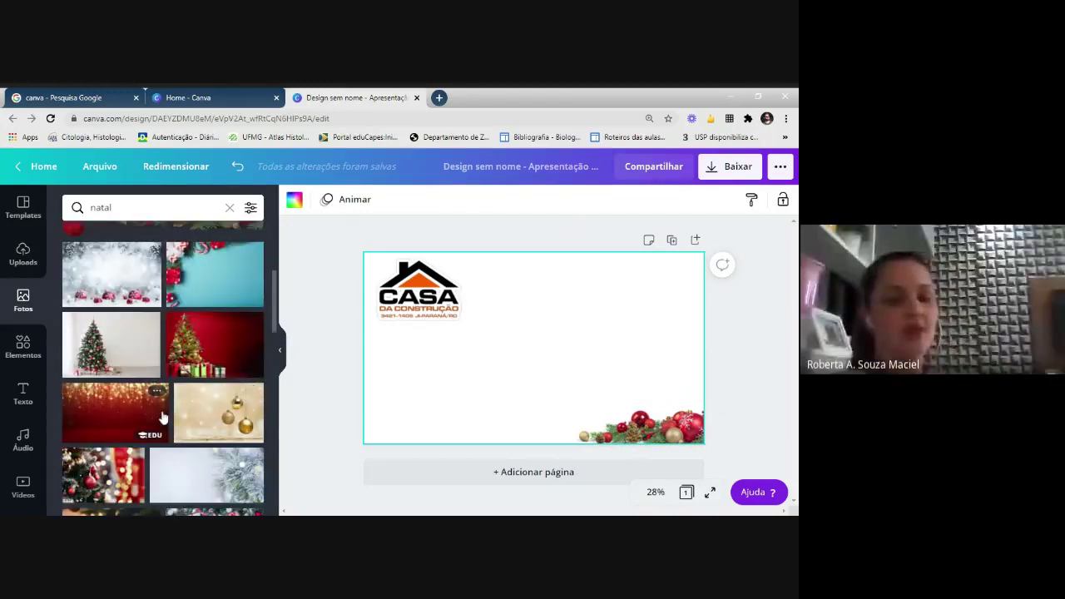
{"action": "scroll", "coordinate": [162, 418], "scroll_direction": "down", "scroll_amount": 3}
{"action": "scroll", "coordinate": [172, 430], "scroll_direction": "down", "scroll_amount": 5}
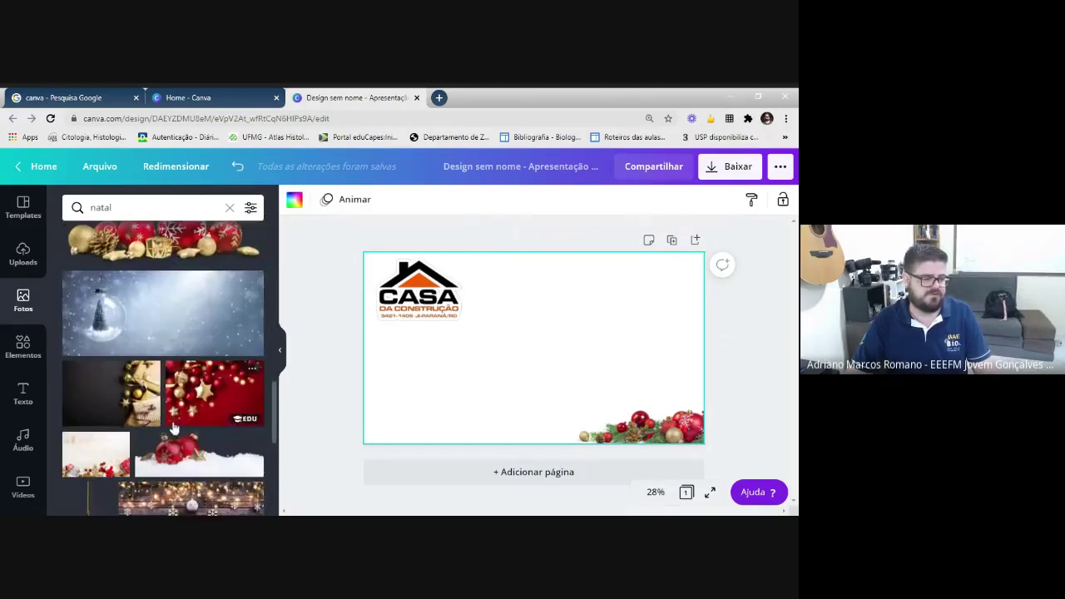
{"action": "left_click", "coordinate": [124, 391]}
{"action": "left_click_drag", "start_coordinate": [586, 363], "coordinate": [636, 335]}
{"action": "left_click", "coordinate": [672, 433]}
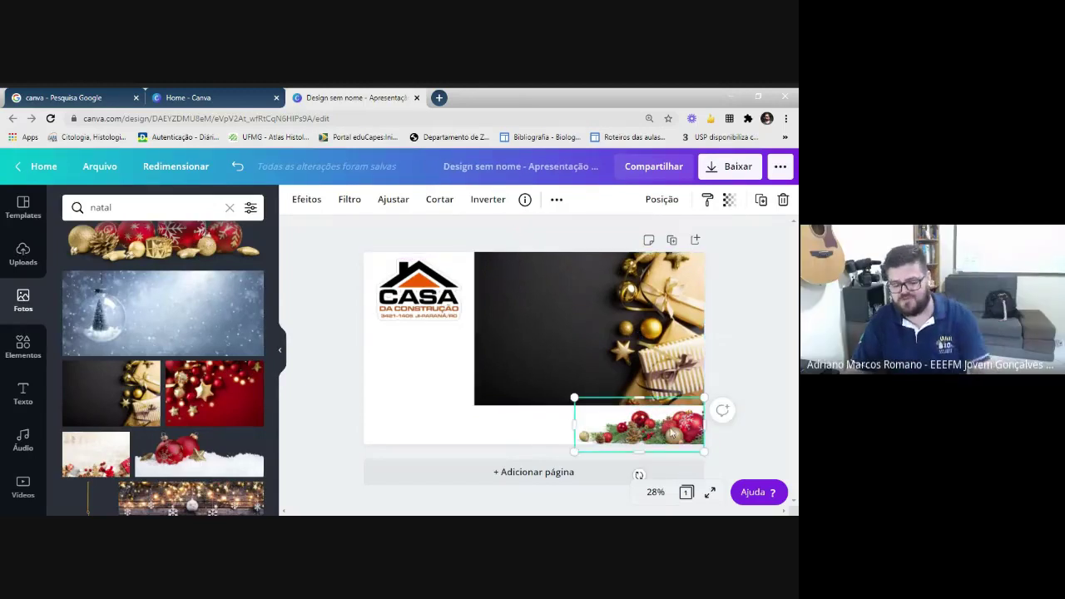
{"action": "key", "text": "Delete"}
- Send the golden gifts photo behind the logo and enlarge it to fill the whole page
{"action": "left_click", "coordinate": [539, 366]}
{"action": "left_click_drag", "start_coordinate": [394, 297], "coordinate": [436, 301]}
{"action": "right_click", "coordinate": [556, 370]}
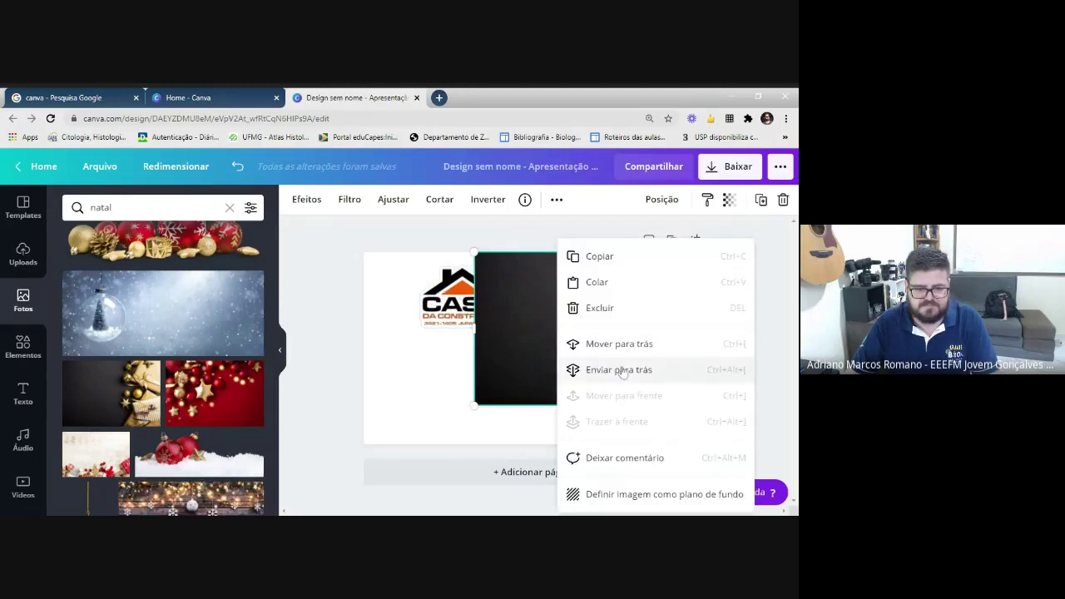
{"action": "left_click", "coordinate": [568, 371]}
{"action": "left_click_drag", "start_coordinate": [466, 406], "coordinate": [340, 447]}
- Move the logo to the middle of the page, over the dark area beside the golden baubles
{"action": "left_click_drag", "start_coordinate": [454, 326], "coordinate": [421, 413]}
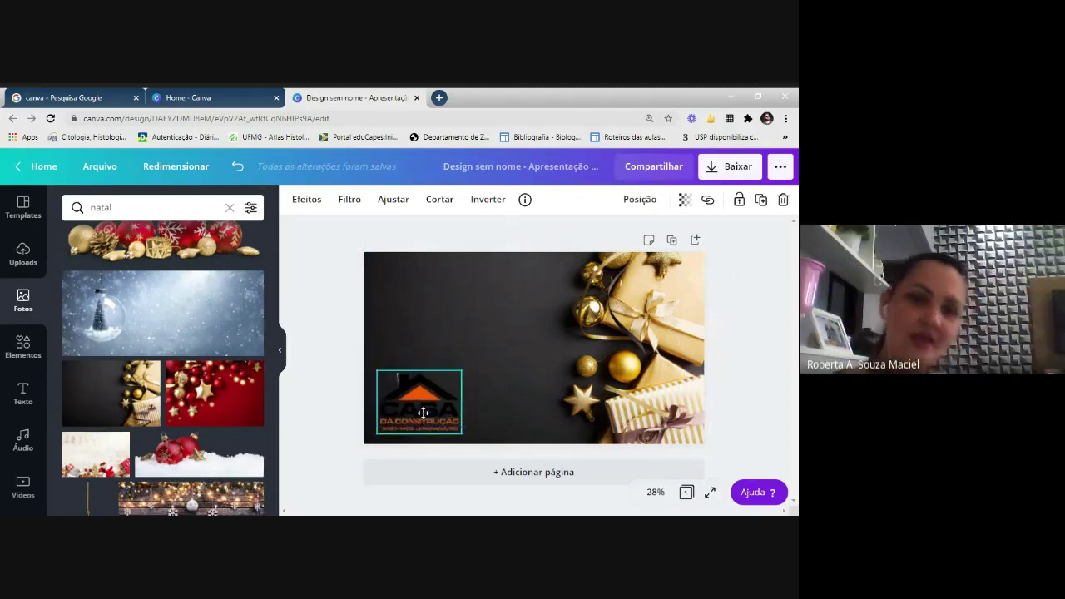
{"action": "left_click", "coordinate": [527, 357]}
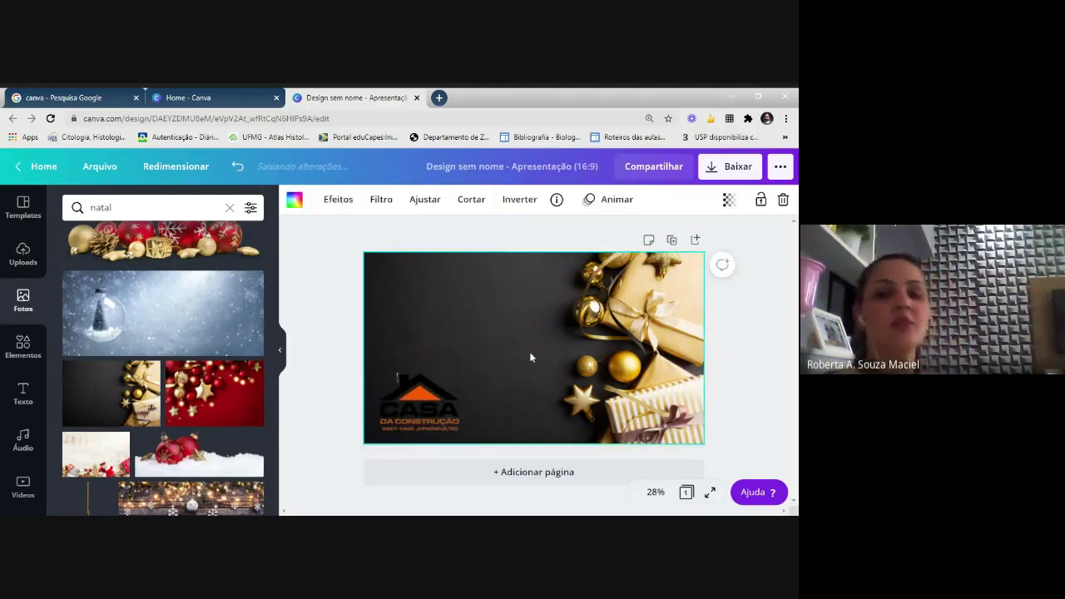
{"action": "left_click", "coordinate": [428, 402]}
{"action": "left_click_drag", "start_coordinate": [427, 402], "coordinate": [539, 335]}
- Try the photo of red baubles on snow along the page's lower edge, and delete it
{"action": "scroll", "coordinate": [237, 402], "scroll_direction": "down", "scroll_amount": 1}
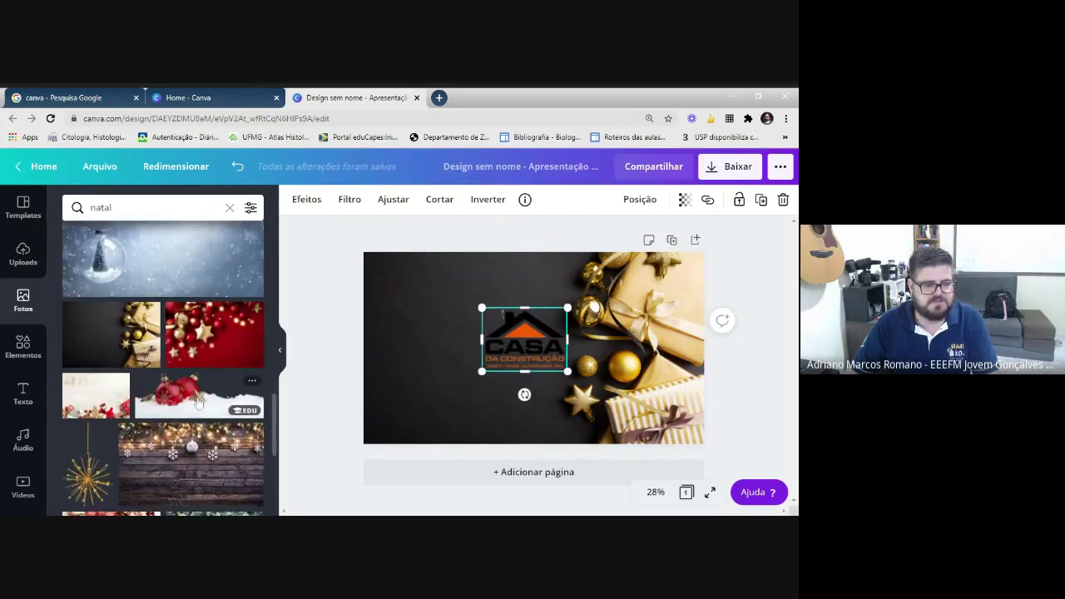
{"action": "left_click", "coordinate": [237, 403]}
{"action": "left_click_drag", "start_coordinate": [532, 375], "coordinate": [456, 451]}
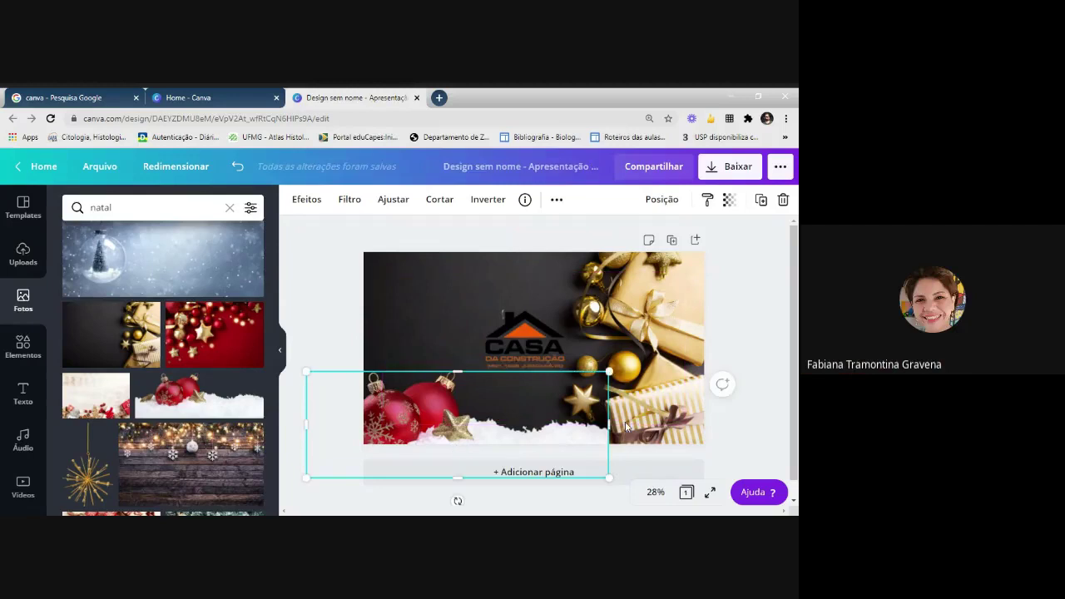
{"action": "left_click_drag", "start_coordinate": [608, 424], "coordinate": [592, 448]}
{"action": "key", "text": "Delete"}
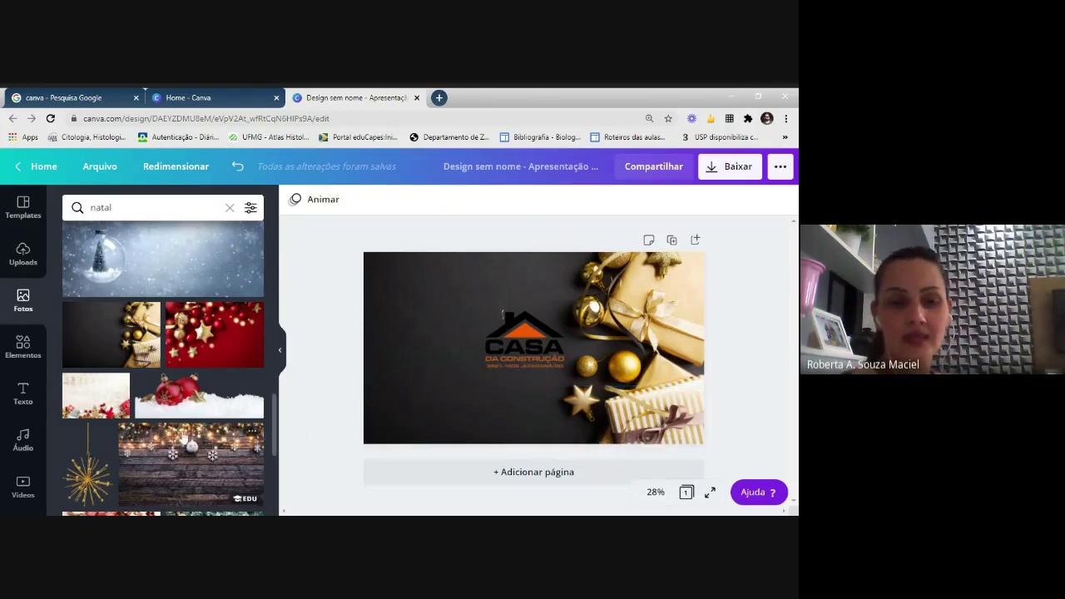
- Insert the red gift tag photo, shrink it, rotate it so its ribbon points to the golden baubles, and place it above the logo
{"action": "scroll", "coordinate": [183, 440], "scroll_direction": "down", "scroll_amount": 3}
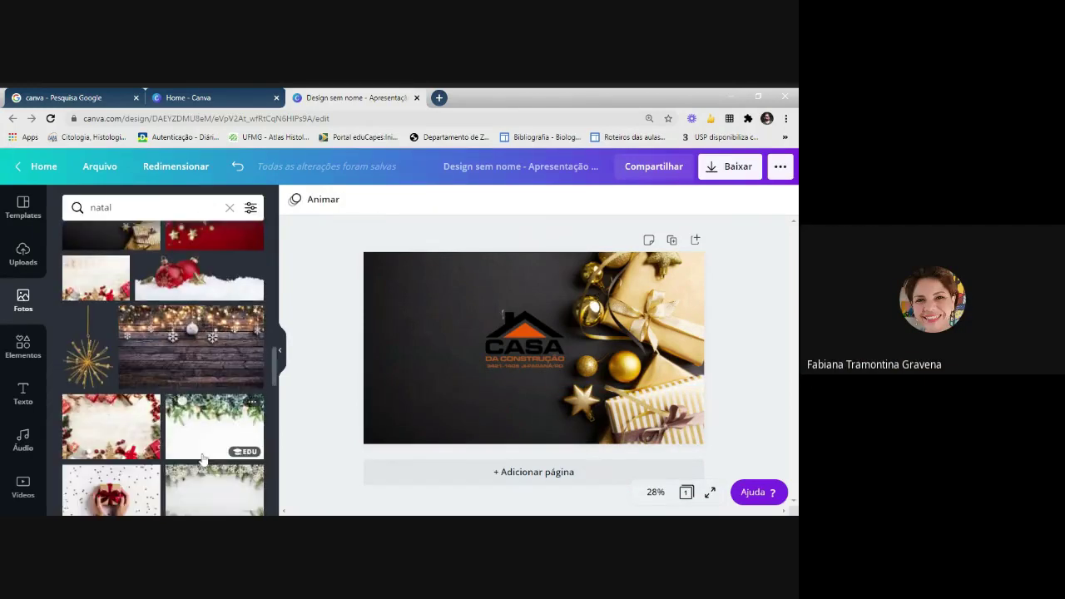
{"action": "scroll", "coordinate": [200, 456], "scroll_direction": "down", "scroll_amount": 3}
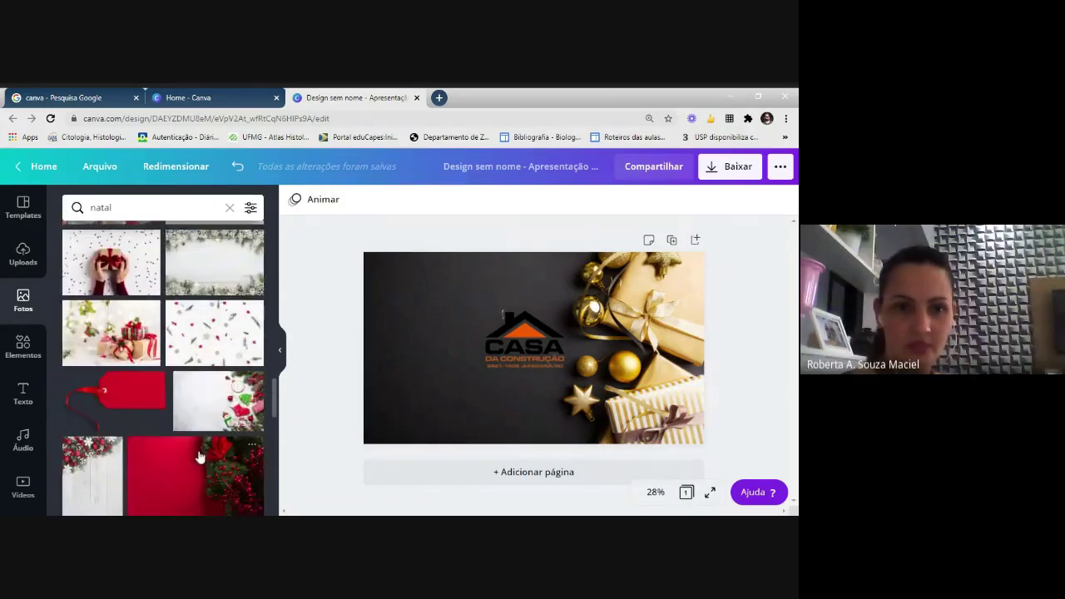
{"action": "left_click", "coordinate": [115, 399]}
{"action": "left_click_drag", "start_coordinate": [545, 331], "coordinate": [563, 352]}
{"action": "left_click_drag", "start_coordinate": [667, 304], "coordinate": [555, 367]}
{"action": "left_click_drag", "start_coordinate": [477, 479], "coordinate": [486, 349]}
{"action": "left_click_drag", "start_coordinate": [470, 405], "coordinate": [524, 299]}
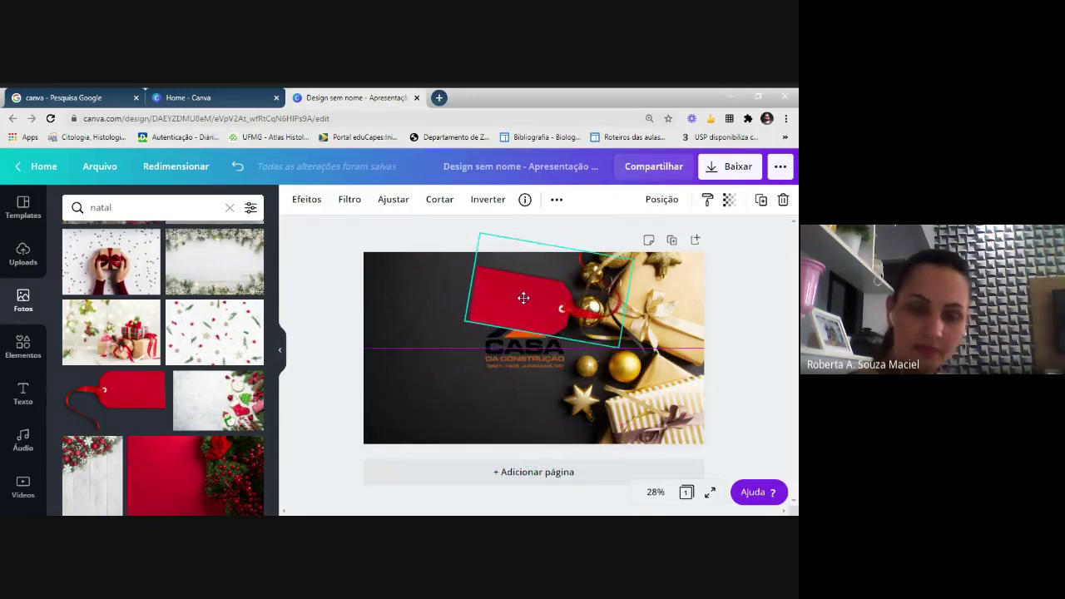
- Bring the logo in front of the red gift tag and shrink it to fit on the tag
{"action": "left_click_drag", "start_coordinate": [498, 363], "coordinate": [487, 374]}
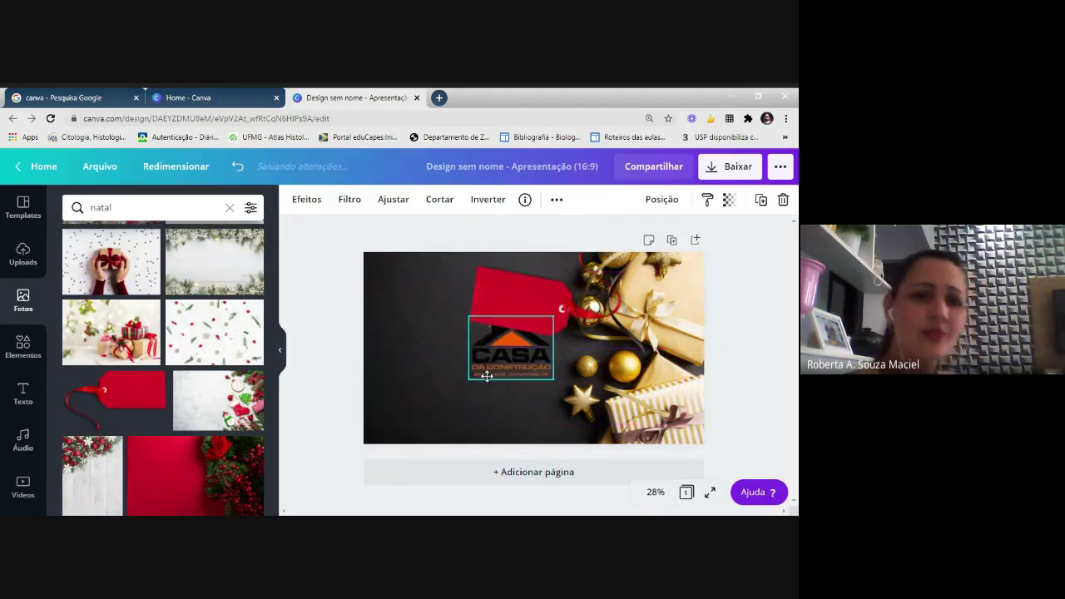
{"action": "right_click", "coordinate": [486, 374]}
{"action": "left_click", "coordinate": [545, 395]}
{"action": "left_click_drag", "start_coordinate": [477, 325], "coordinate": [489, 282]}
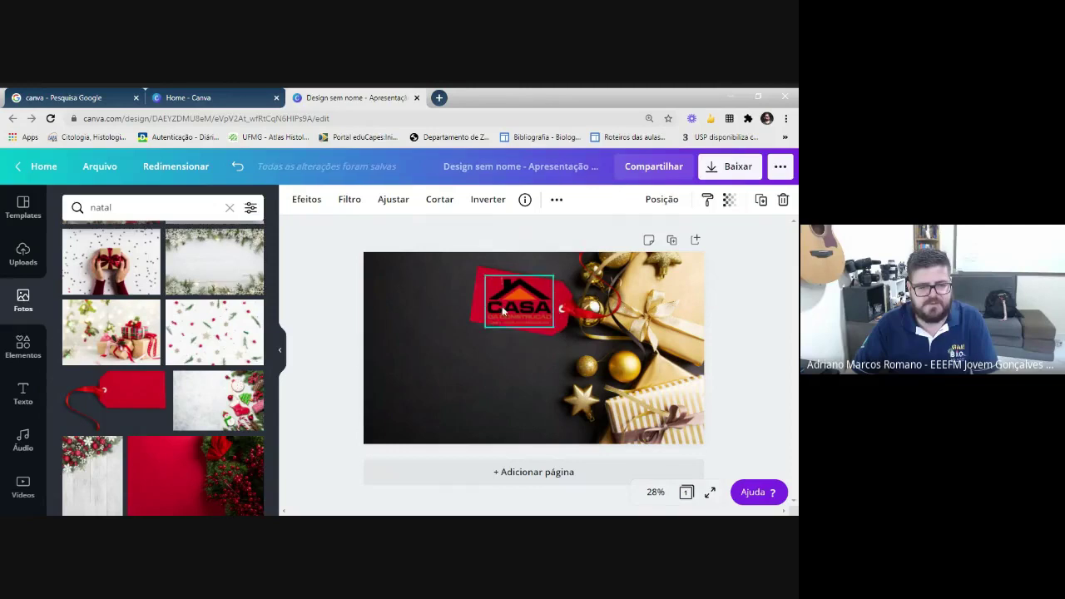
- Rotate the logo slightly clockwise to match the tilt of the red gift tag, and deselect it
{"action": "left_click_drag", "start_coordinate": [520, 356], "coordinate": [503, 355]}
{"action": "left_click", "coordinate": [444, 385]}
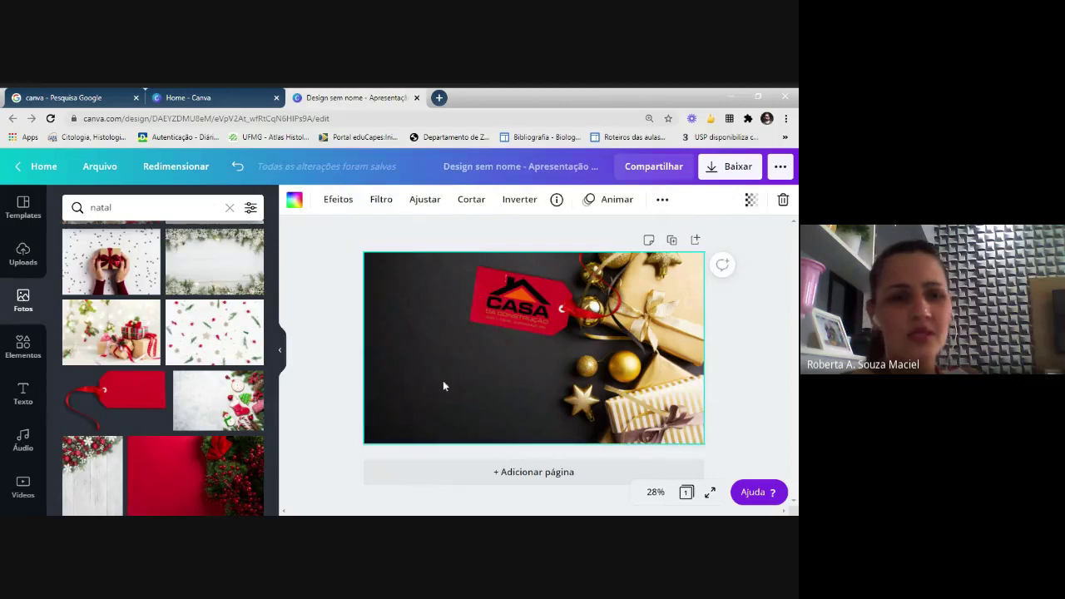
{"action": "left_click", "coordinate": [745, 358]}
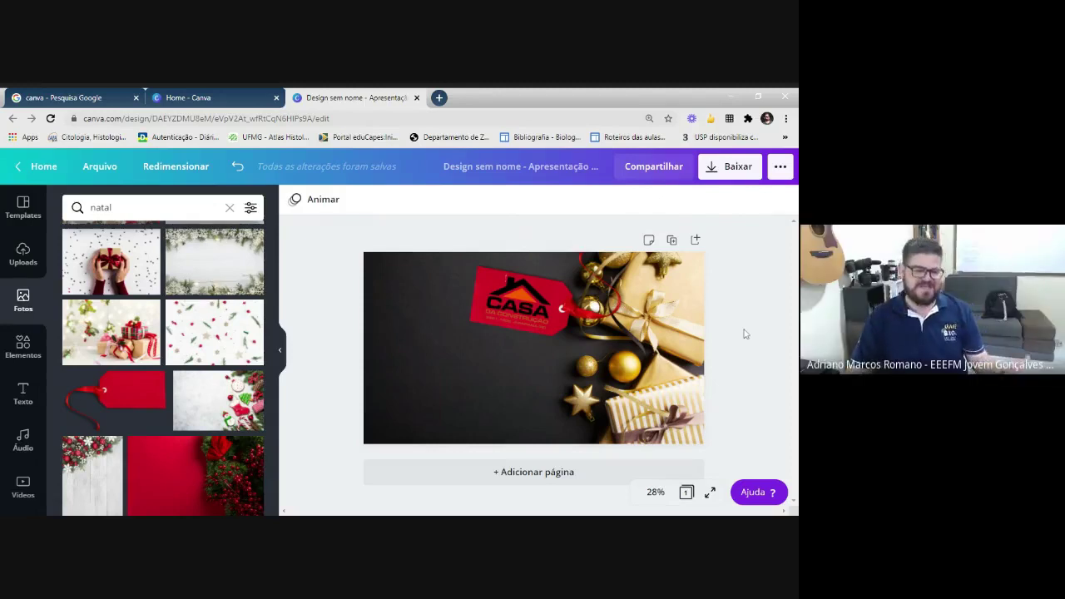
{"action": "left_click", "coordinate": [479, 308]}
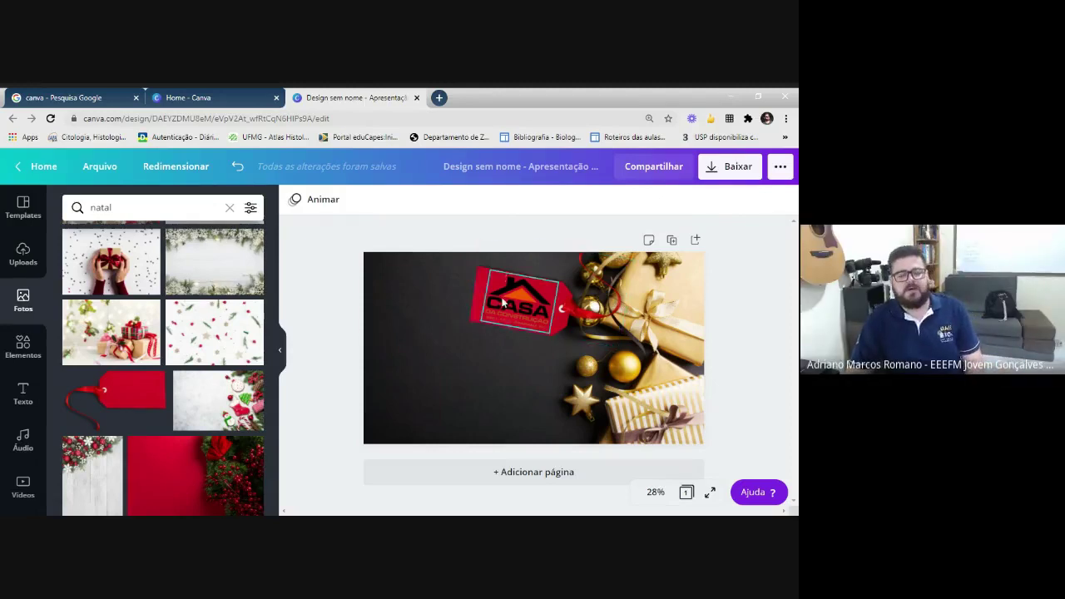
- Insert the uploaded Casa da Construção logo again and place it below the red gift tag
{"action": "left_click", "coordinate": [24, 254]}
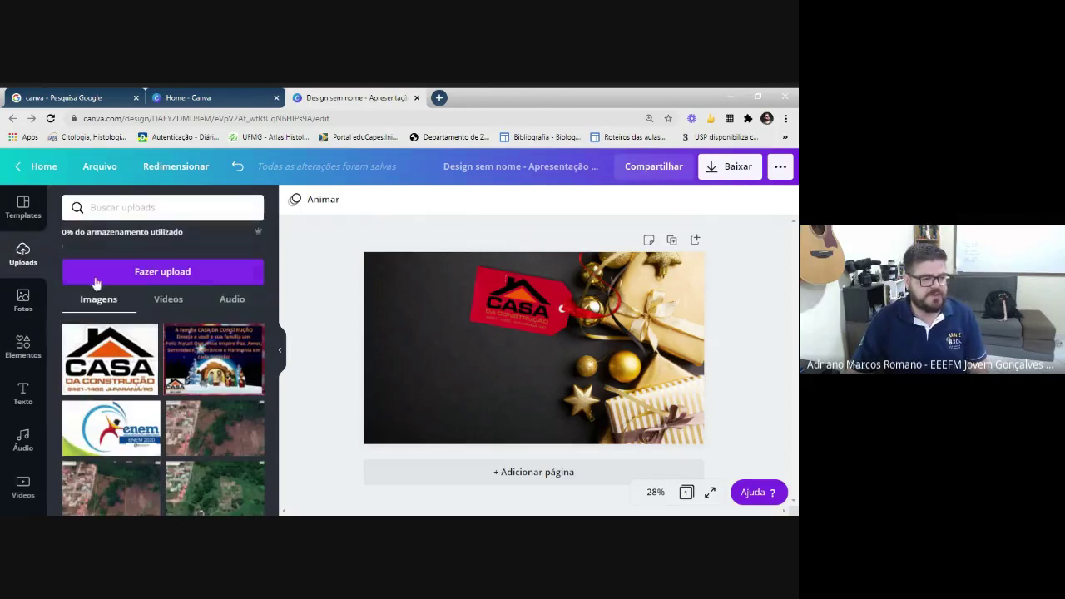
{"action": "left_click", "coordinate": [112, 358]}
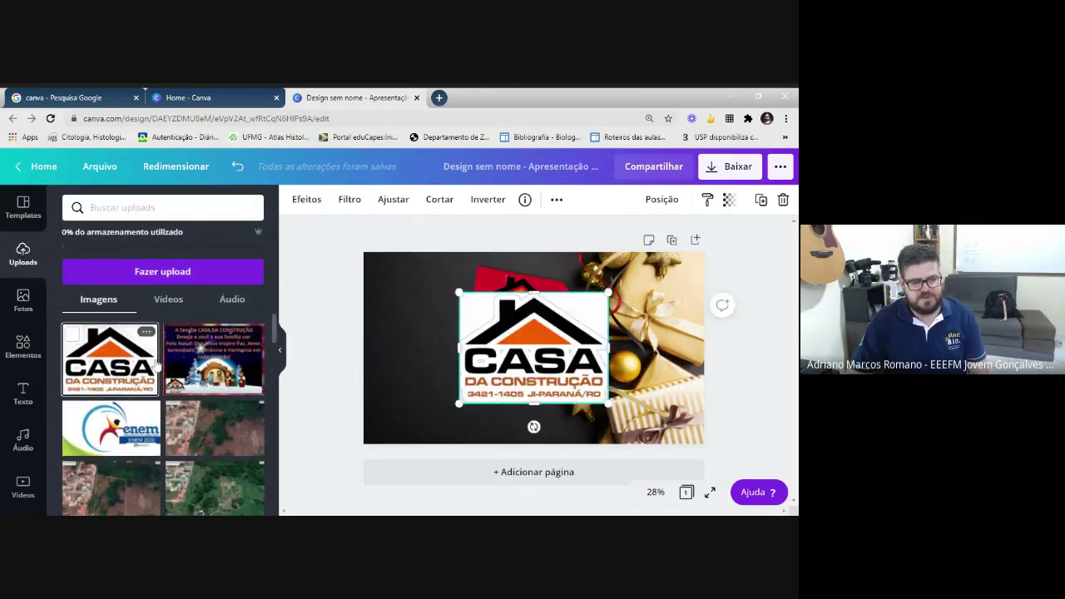
{"action": "left_click_drag", "start_coordinate": [523, 370], "coordinate": [481, 390]}
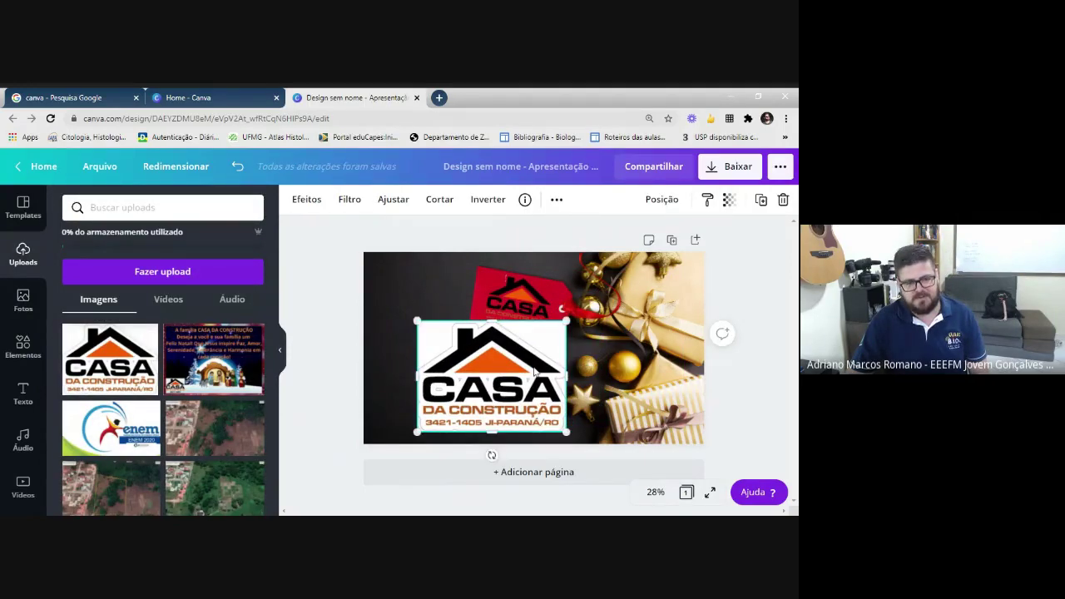
- Remove the new logo's background with Background Remover, shift the logo away from the gifts, and open the Apagar brush
{"action": "left_click", "coordinate": [306, 200]}
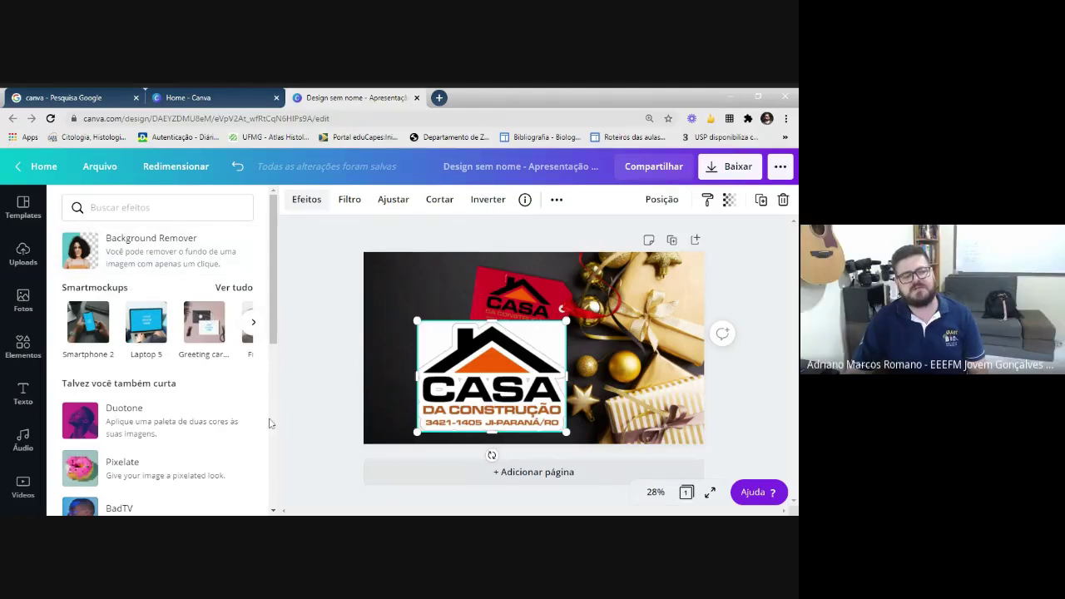
{"action": "left_click", "coordinate": [112, 254]}
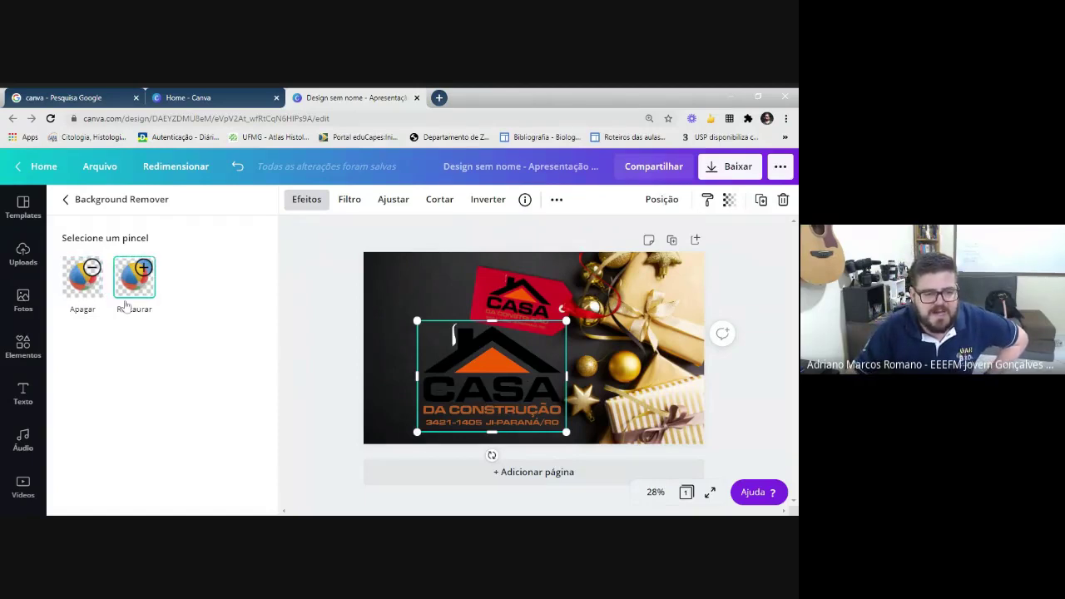
{"action": "left_click_drag", "start_coordinate": [476, 365], "coordinate": [425, 335]}
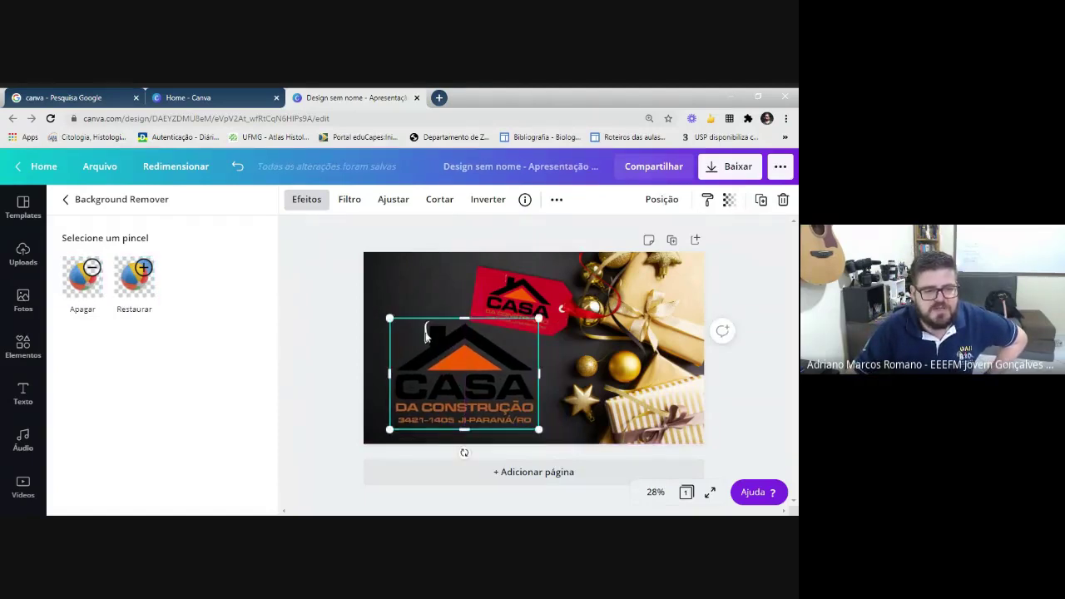
{"action": "left_click", "coordinate": [100, 291]}
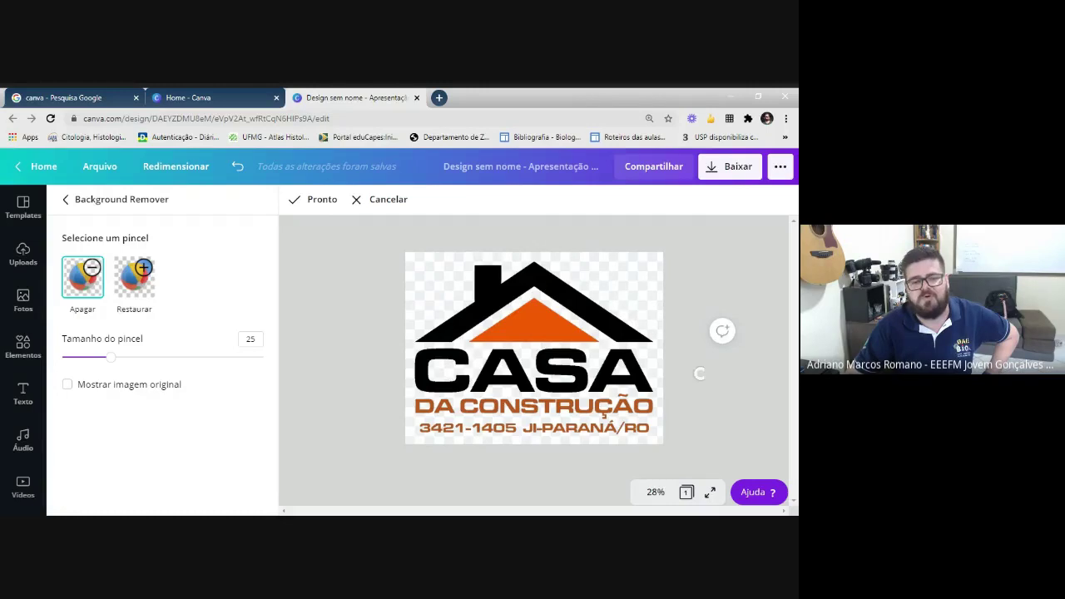
- Download the Christmas presentation page as a PNG file
{"action": "left_click", "coordinate": [737, 166]}
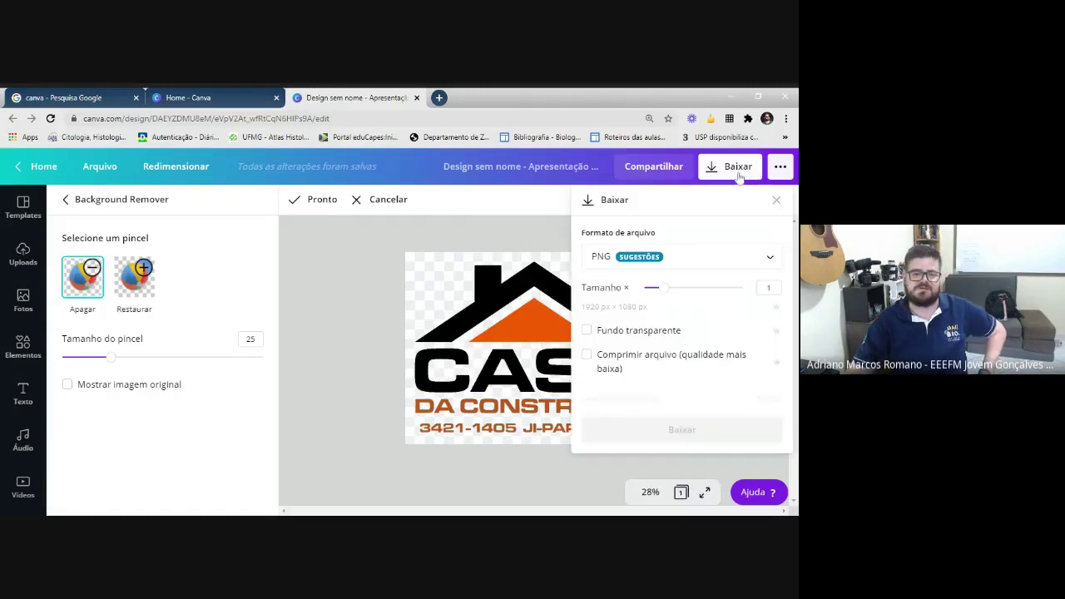
{"action": "left_click", "coordinate": [695, 406]}
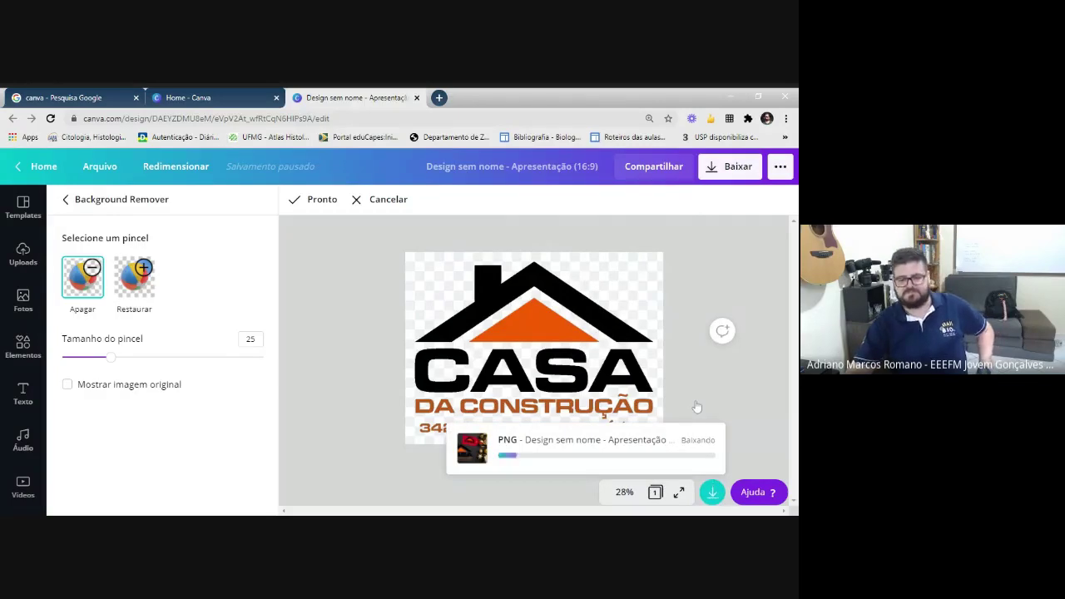
- Go to Seus designs from the Canva home page and open the Linhas de Caderno design
{"action": "left_click", "coordinate": [193, 96]}
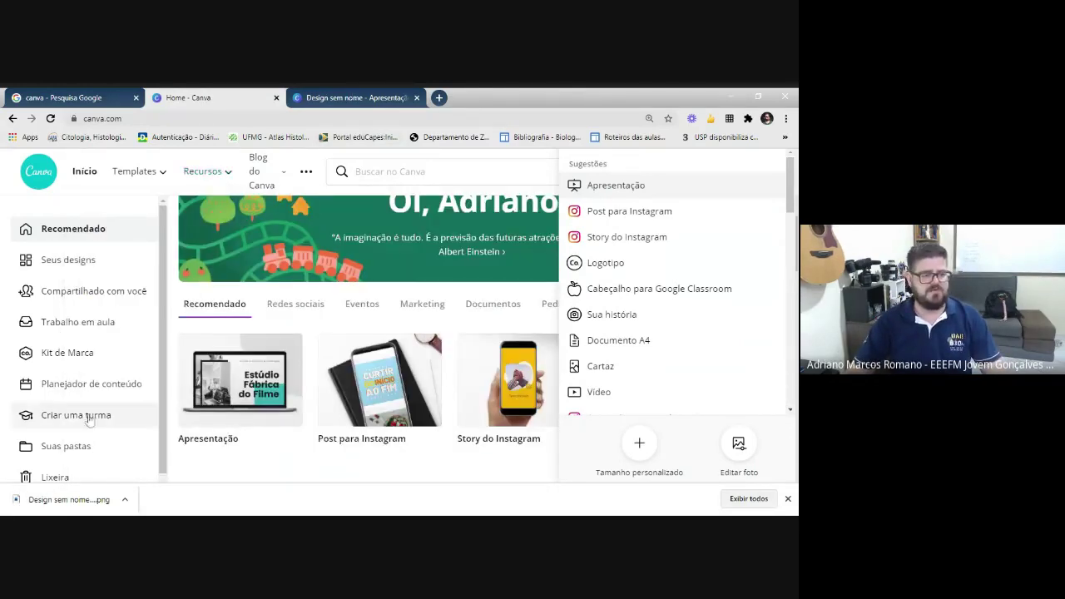
{"action": "left_click", "coordinate": [19, 204]}
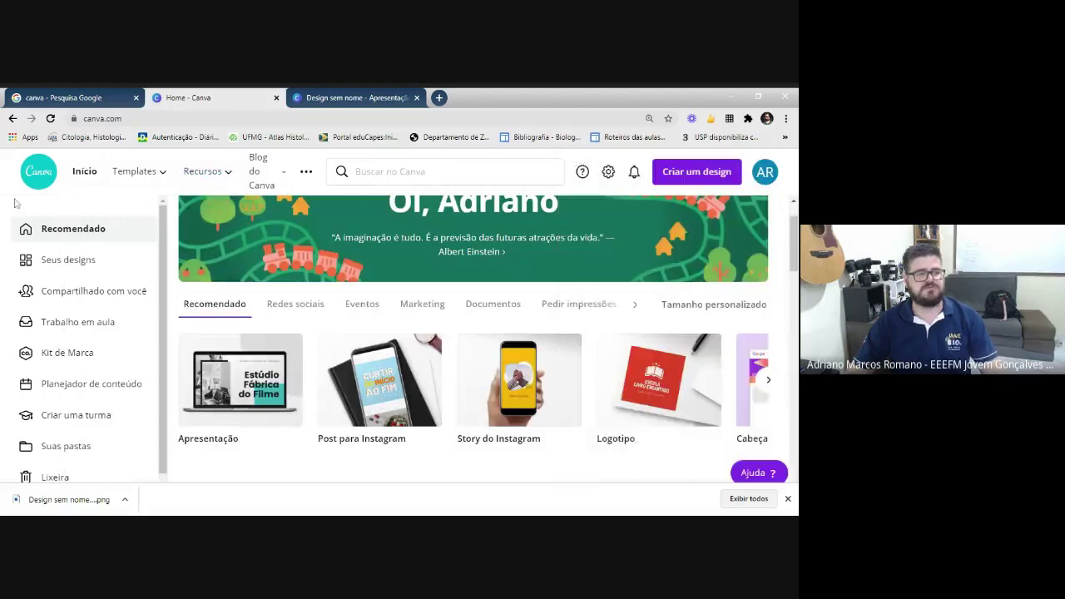
{"action": "left_click", "coordinate": [83, 265]}
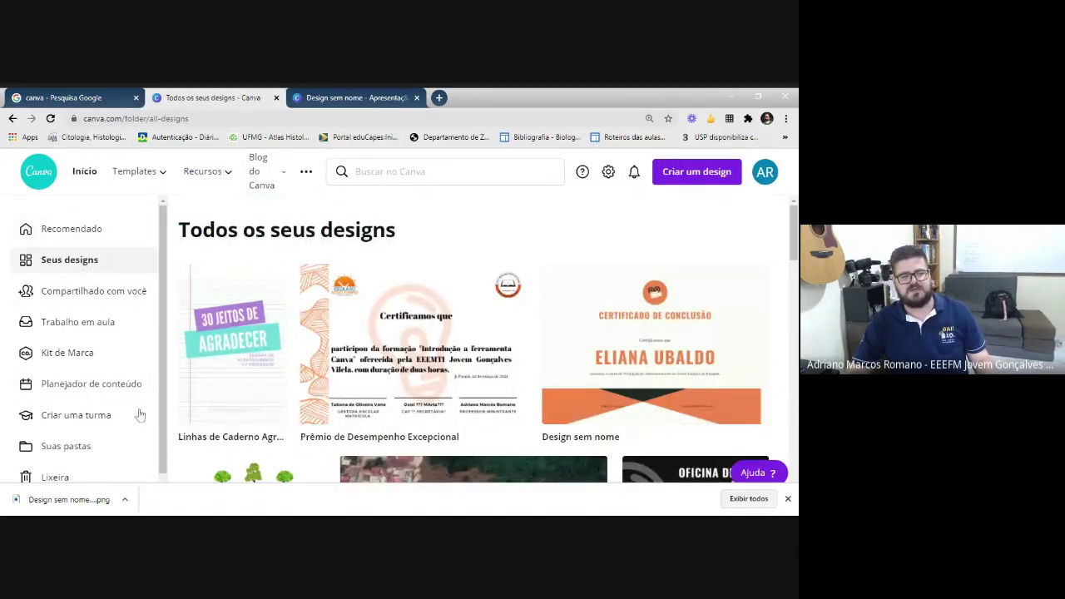
{"action": "left_click", "coordinate": [230, 407]}
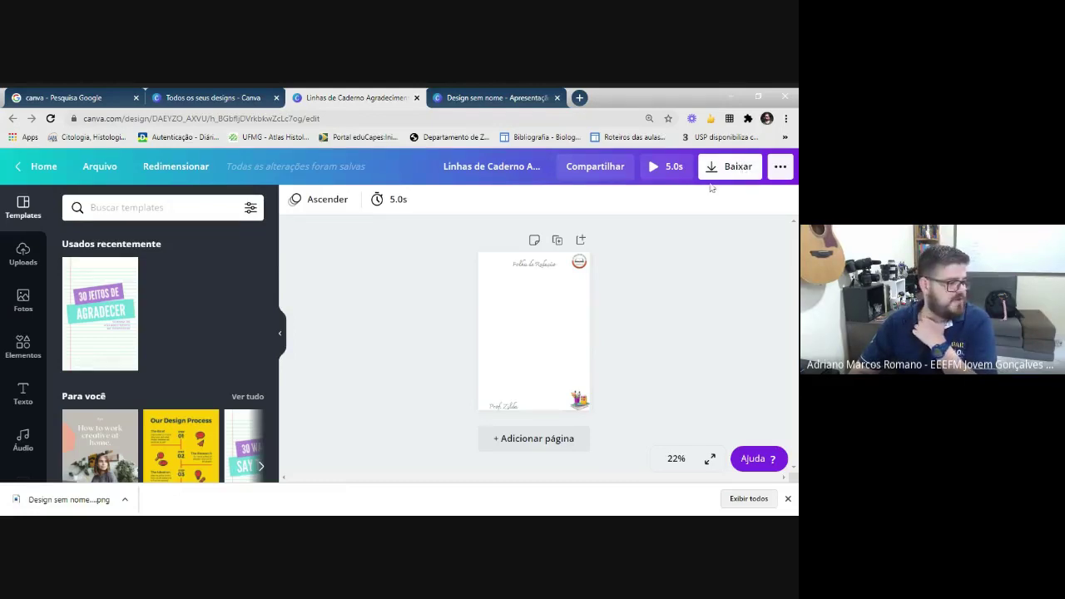
- Review the available download formats, download the Linhas de Caderno design as PNG, and open the downloaded file
{"action": "left_click", "coordinate": [734, 168]}
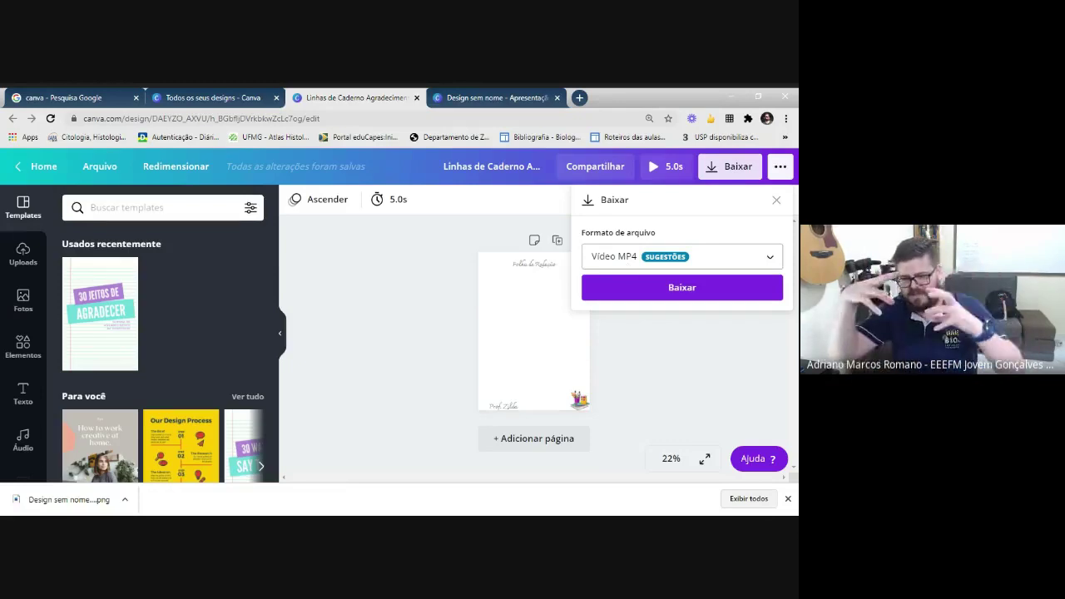
{"action": "left_click", "coordinate": [638, 261]}
{"action": "scroll", "coordinate": [641, 272], "scroll_direction": "up", "scroll_amount": 4}
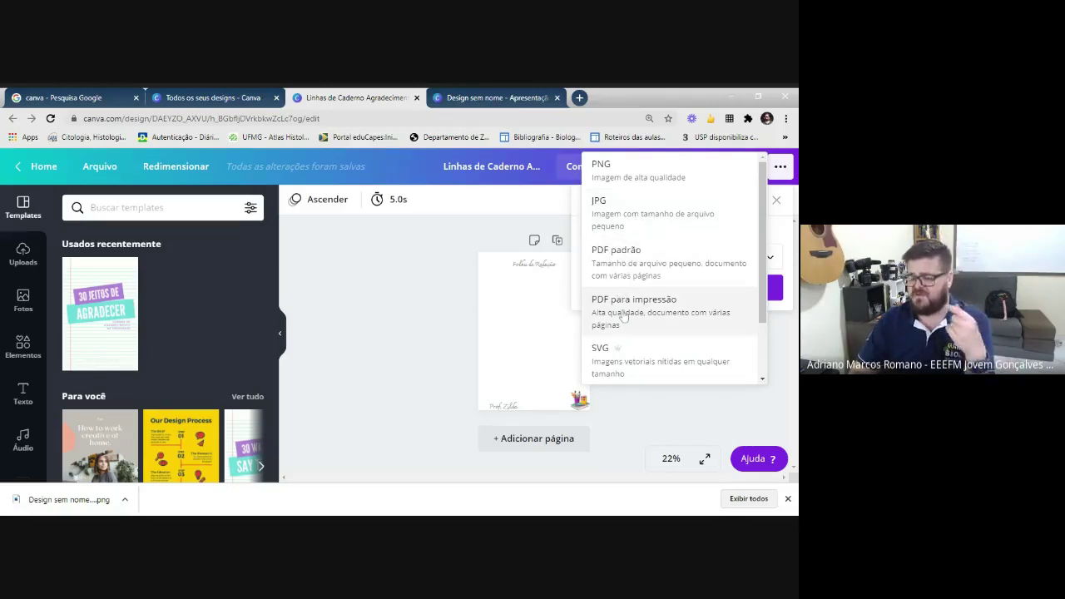
{"action": "scroll", "coordinate": [641, 303], "scroll_direction": "down", "scroll_amount": 1}
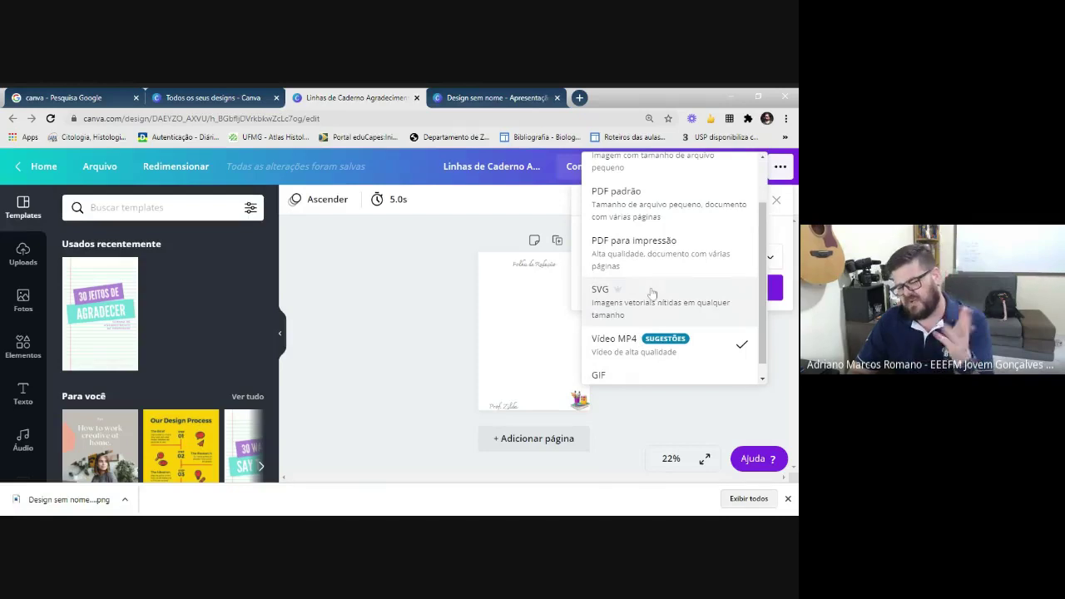
{"action": "scroll", "coordinate": [652, 296], "scroll_direction": "down", "scroll_amount": 1}
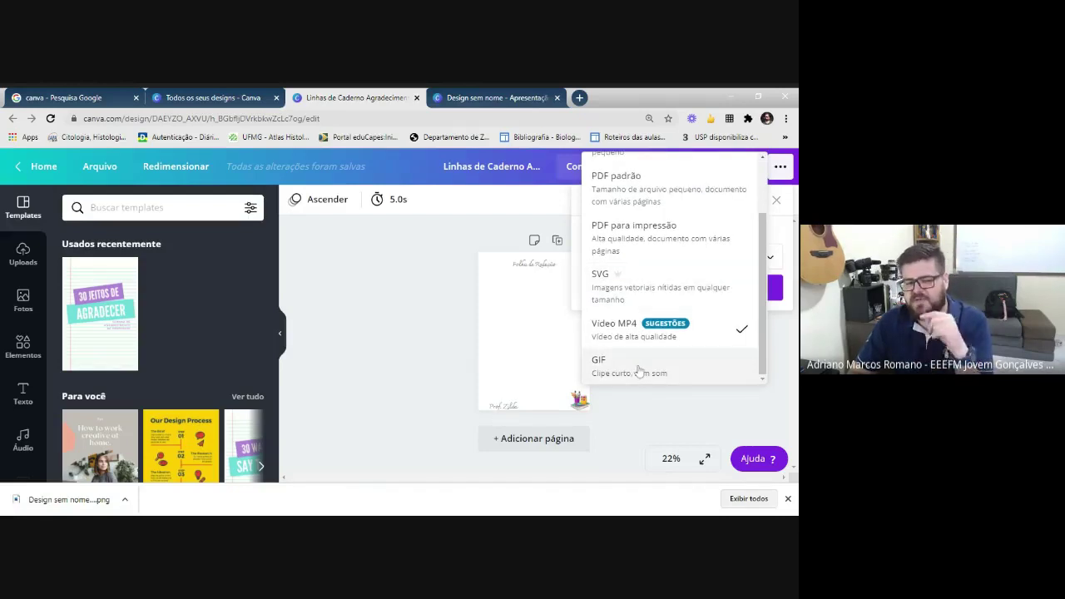
{"action": "scroll", "coordinate": [657, 275], "scroll_direction": "up", "scroll_amount": 3}
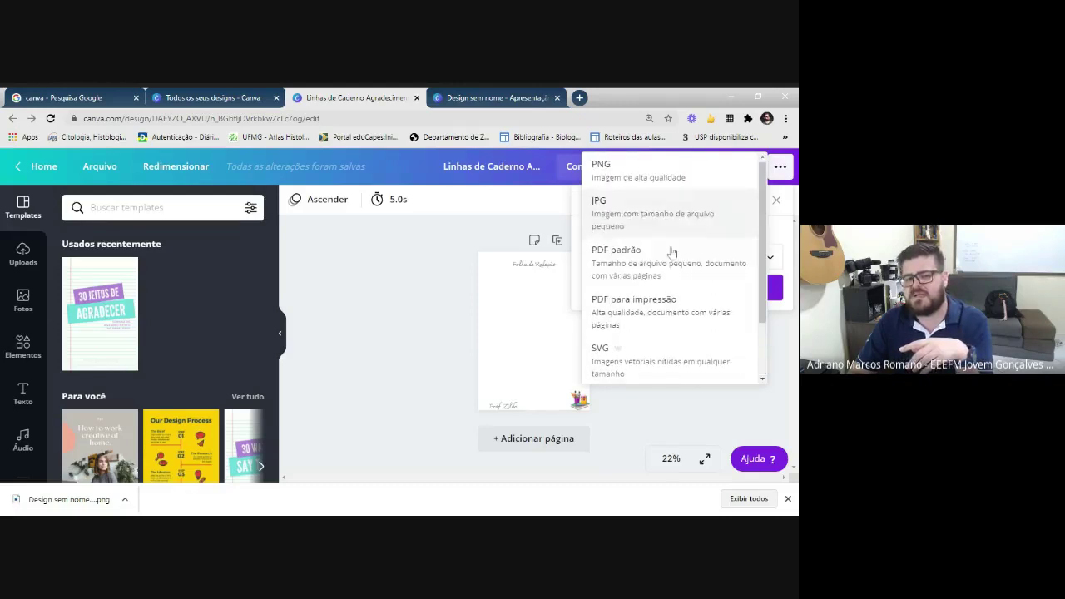
{"action": "left_click", "coordinate": [653, 175]}
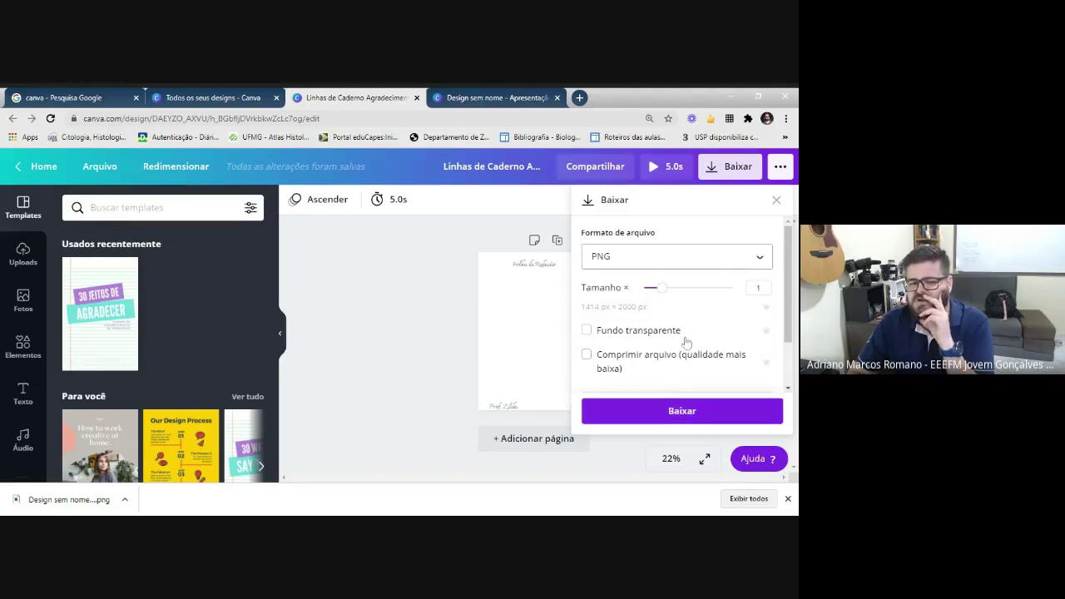
{"action": "left_click", "coordinate": [682, 412]}
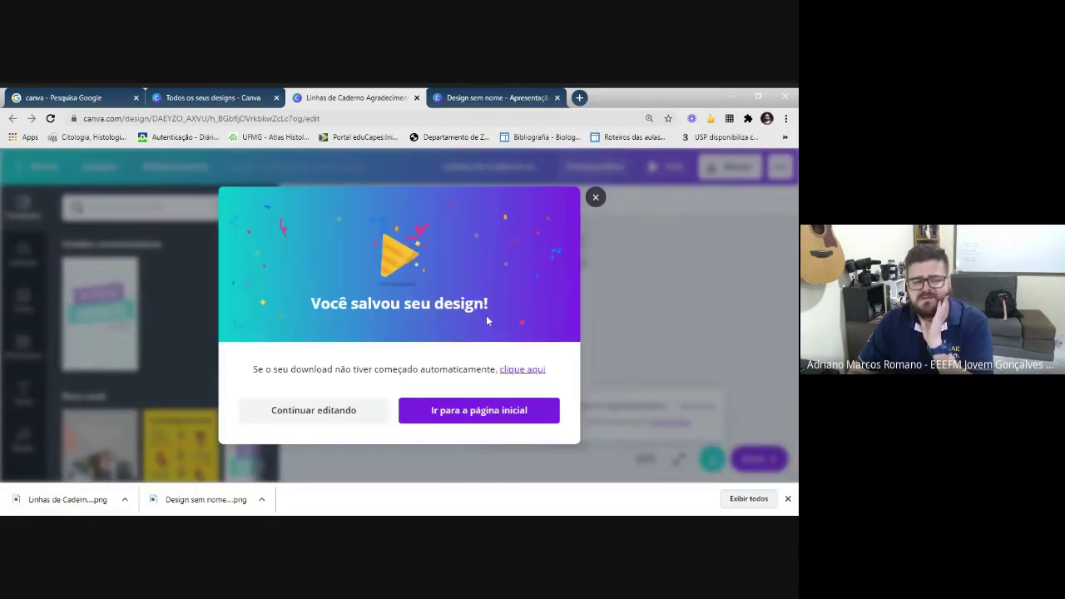
{"action": "left_click", "coordinate": [596, 197]}
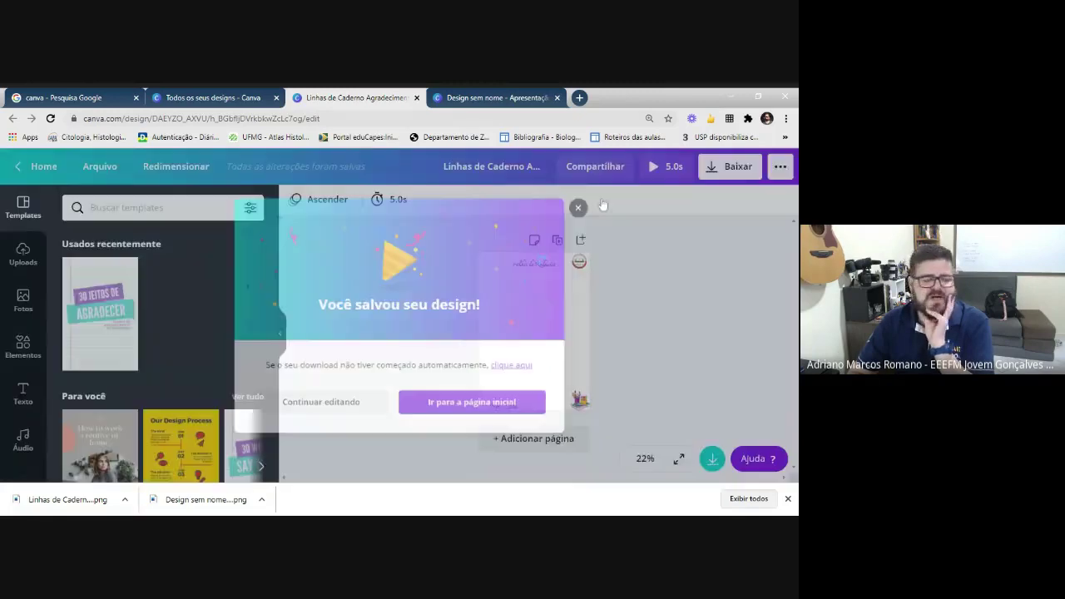
{"action": "left_click", "coordinate": [83, 502]}
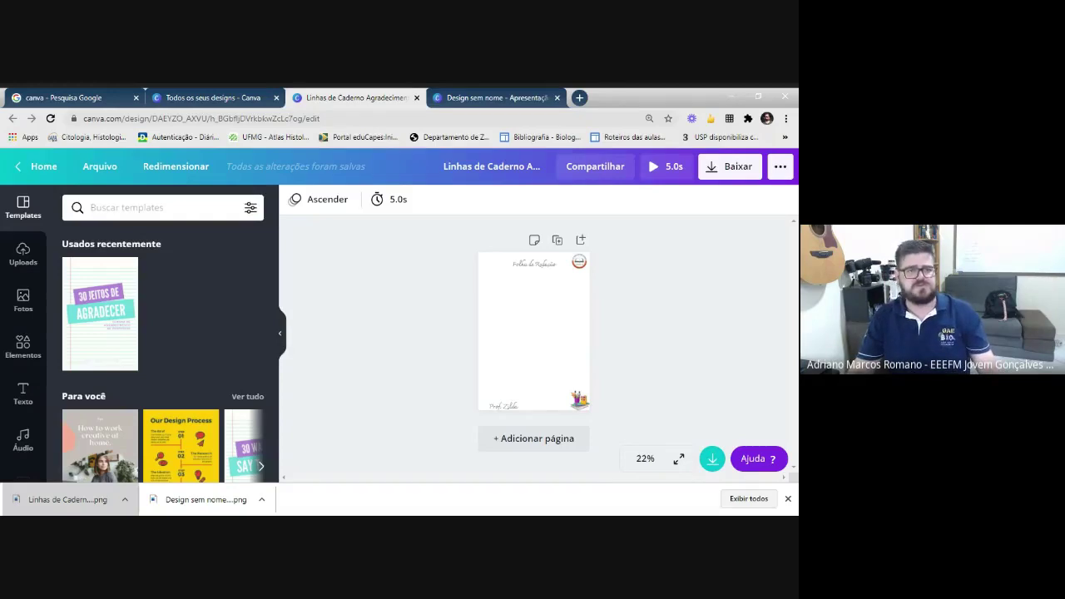
- Close both open design tabs and the browser's downloads bar, leaving the list of all designs open
{"action": "left_click", "coordinate": [416, 97]}
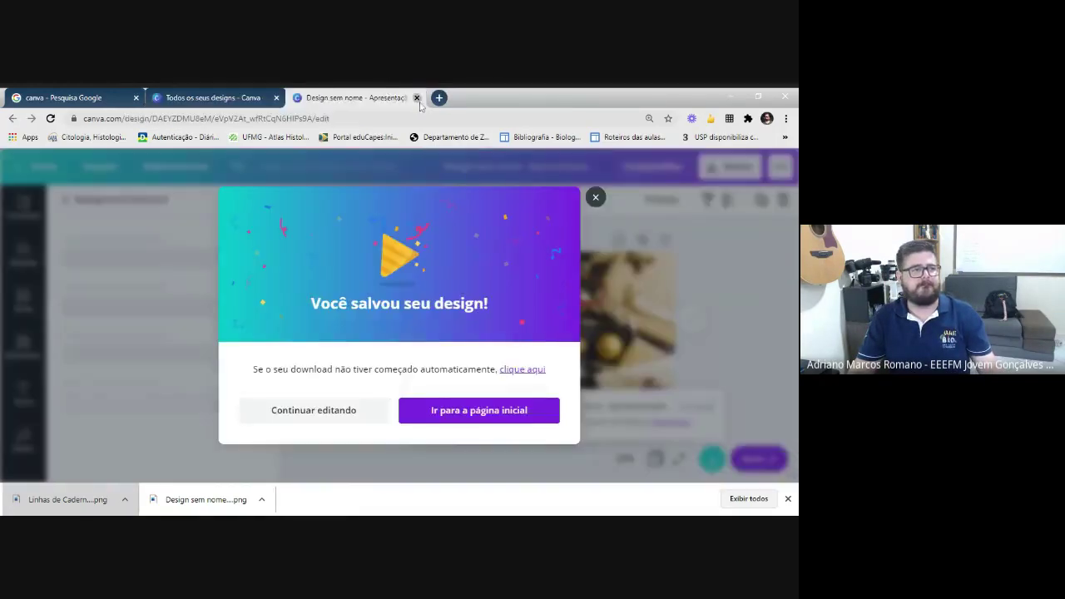
{"action": "left_click", "coordinate": [416, 97]}
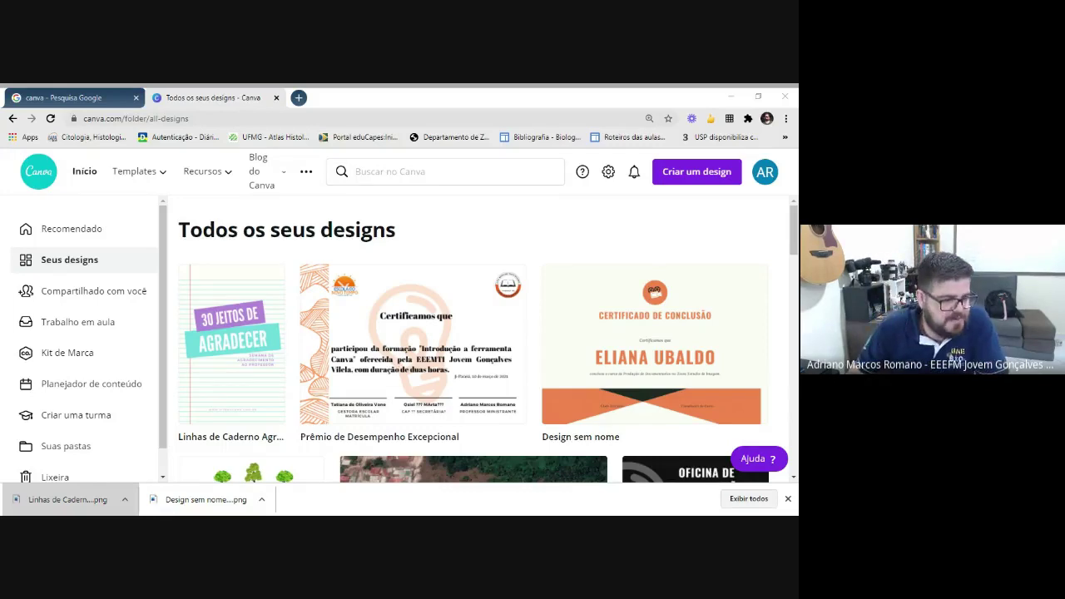
{"action": "left_click", "coordinate": [369, 89]}
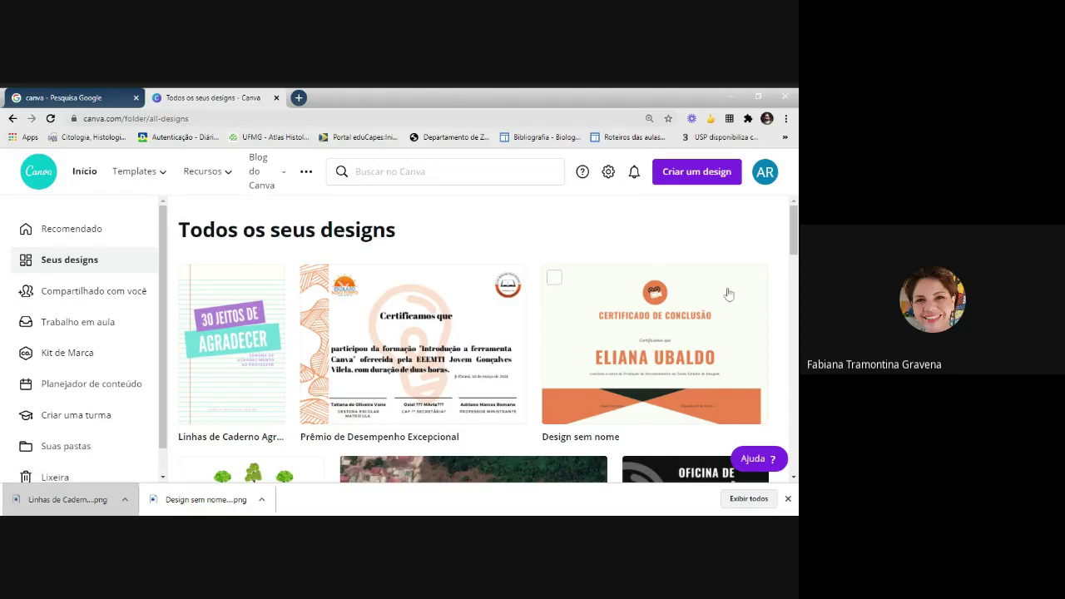
{"action": "left_click", "coordinate": [787, 498]}
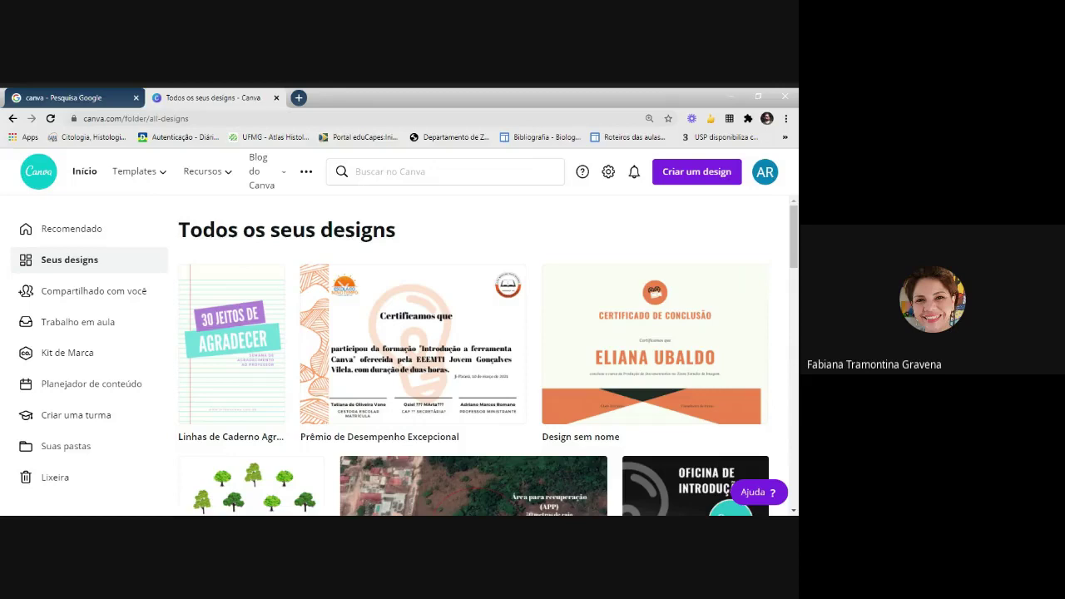
- Examine the account settings, covering the Sua conta and Login e segurança pages
{"action": "left_click", "coordinate": [608, 173]}
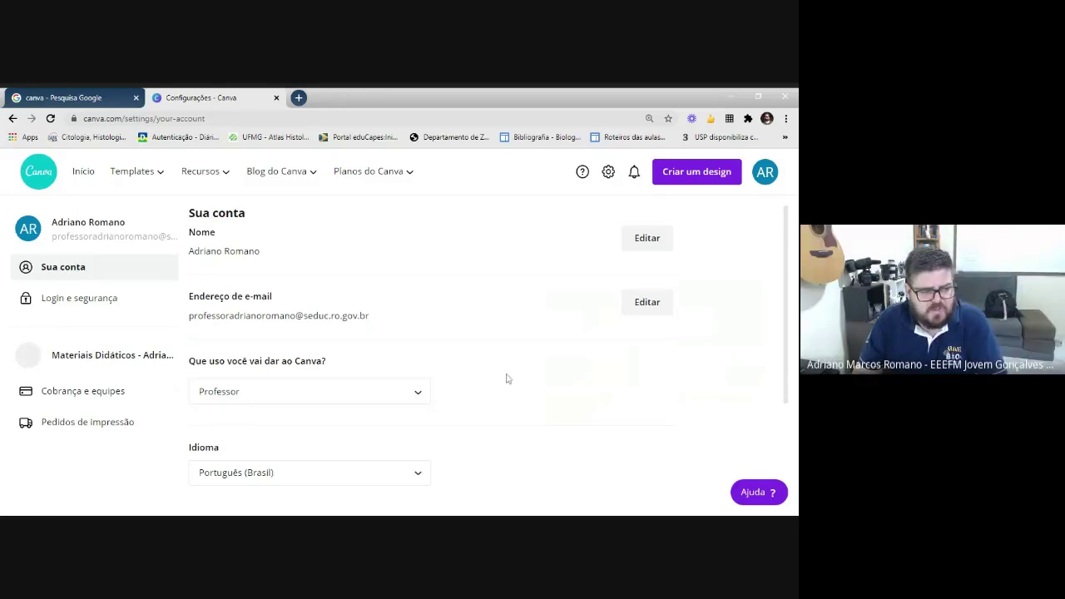
{"action": "scroll", "coordinate": [511, 379], "scroll_direction": "down", "scroll_amount": 1}
{"action": "scroll", "coordinate": [412, 363], "scroll_direction": "down", "scroll_amount": 2}
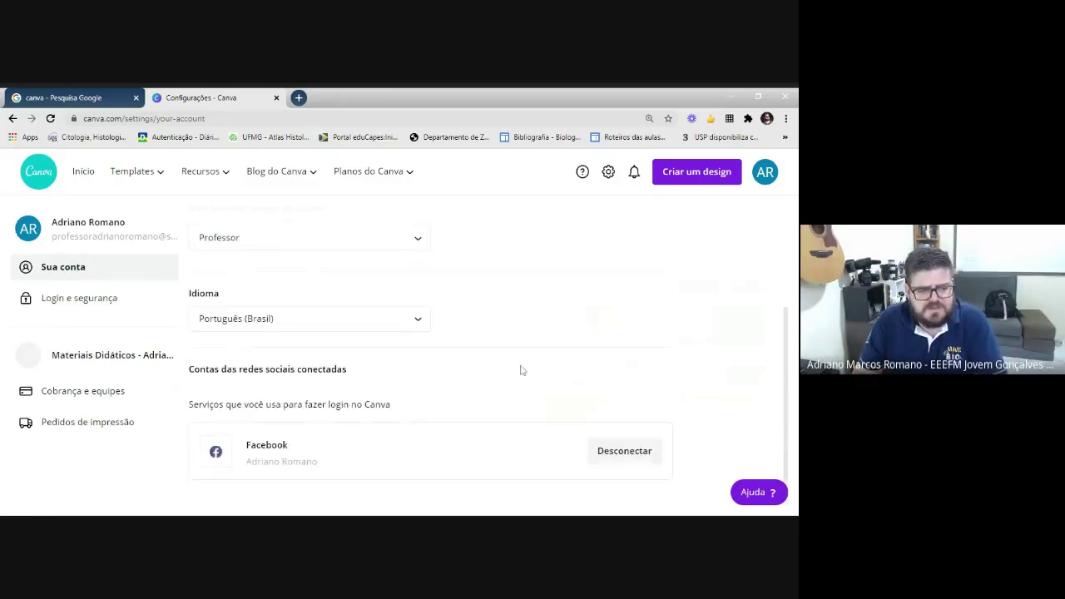
{"action": "scroll", "coordinate": [556, 326], "scroll_direction": "up", "scroll_amount": 3}
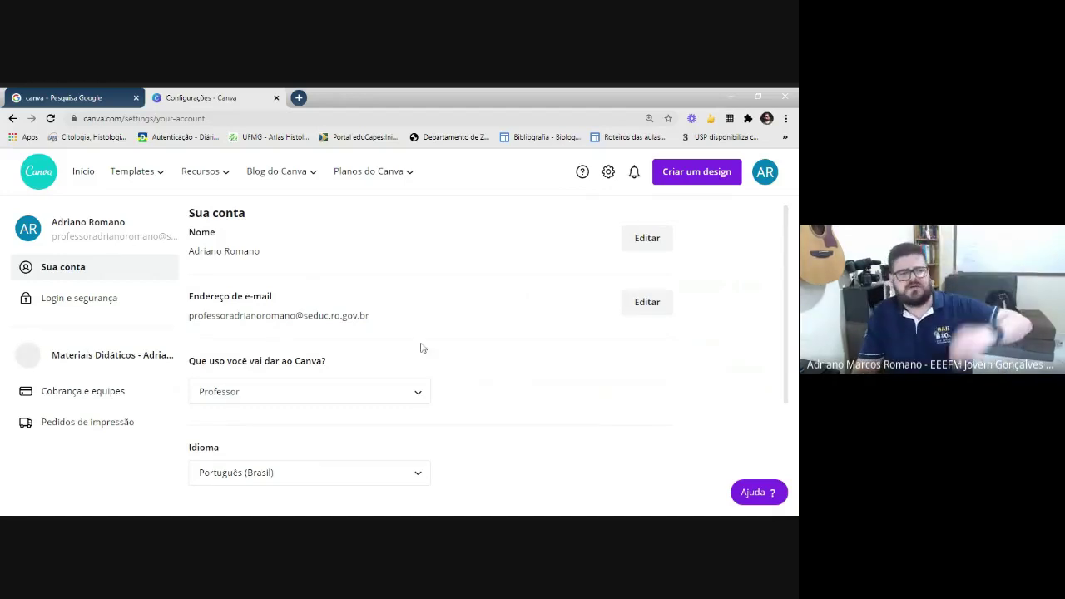
{"action": "left_click", "coordinate": [73, 297]}
{"action": "scroll", "coordinate": [349, 301], "scroll_direction": "down", "scroll_amount": 1}
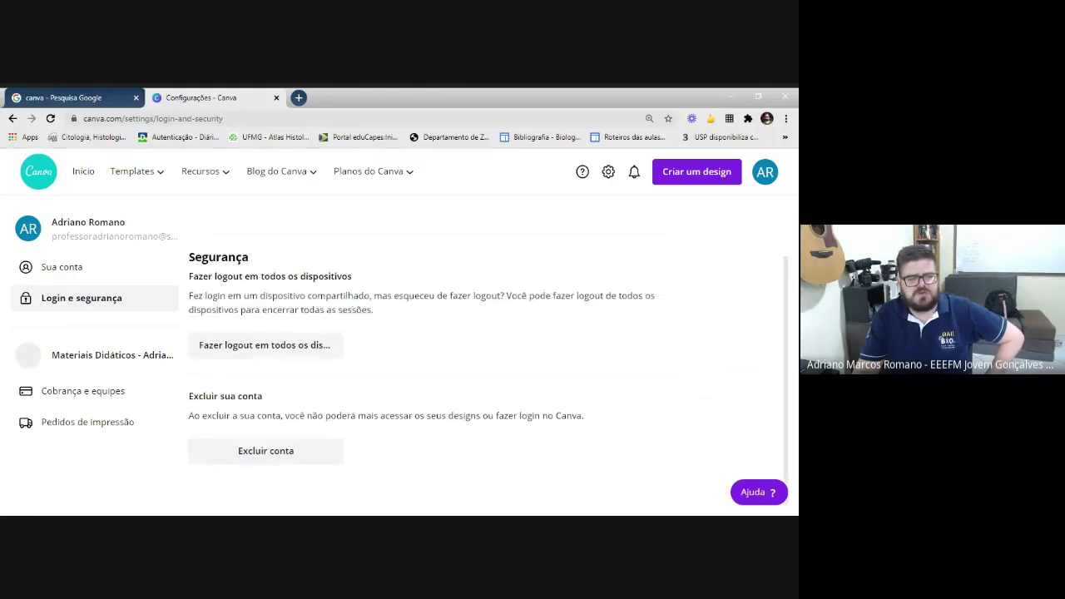
{"action": "scroll", "coordinate": [370, 409], "scroll_direction": "up", "scroll_amount": 1}
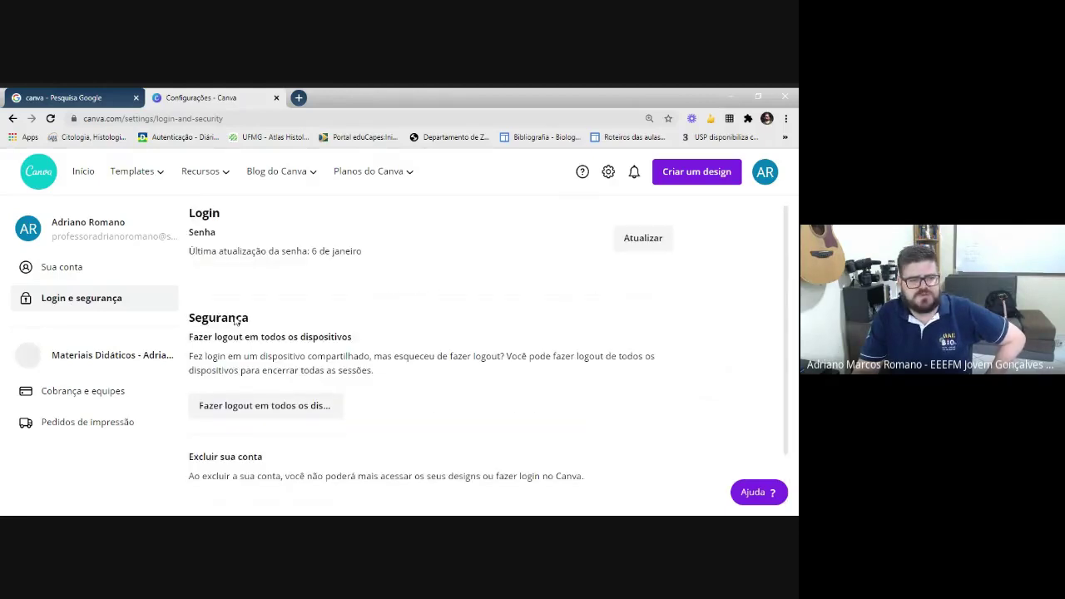
{"action": "left_click", "coordinate": [84, 271]}
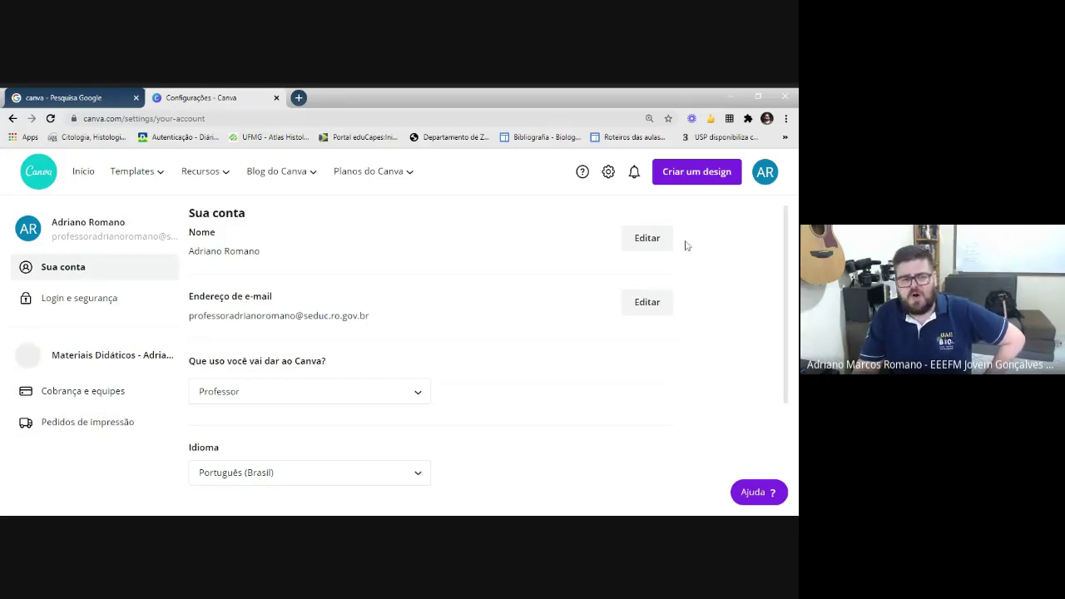
- Examine the rest of the Sua conta settings through the connected social accounts, and reopen the account settings from the profile options
{"action": "scroll", "coordinate": [682, 247], "scroll_direction": "down", "scroll_amount": 1}
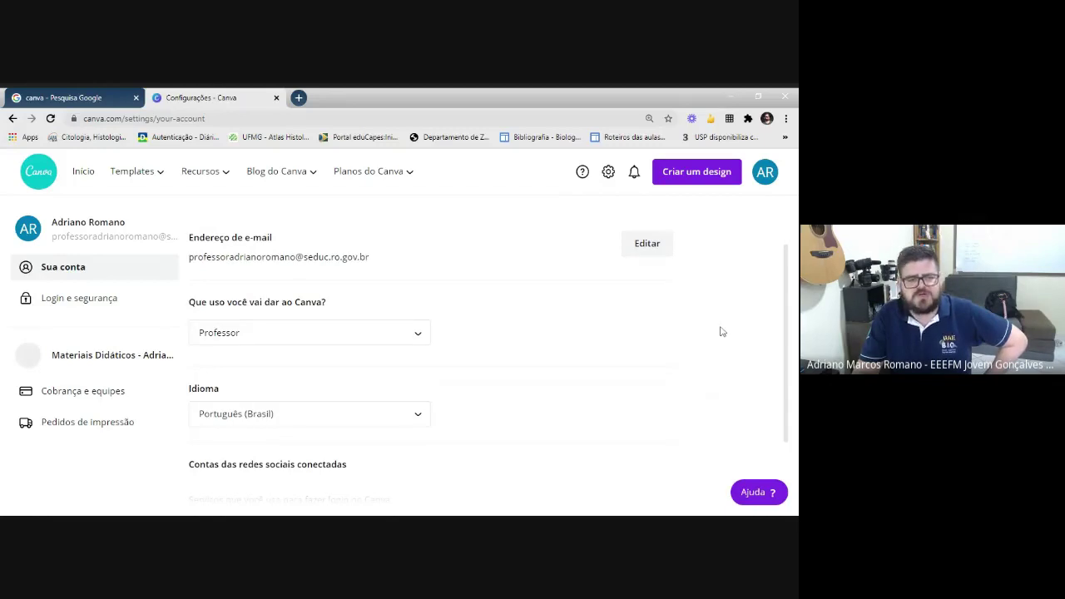
{"action": "scroll", "coordinate": [722, 331], "scroll_direction": "down", "scroll_amount": 2}
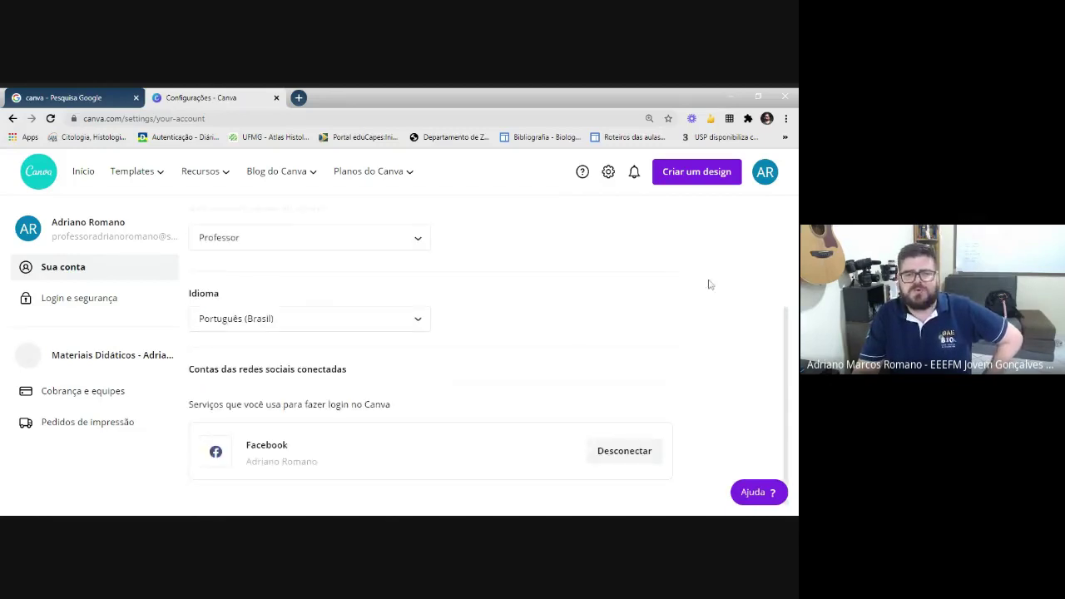
{"action": "left_click", "coordinate": [763, 172]}
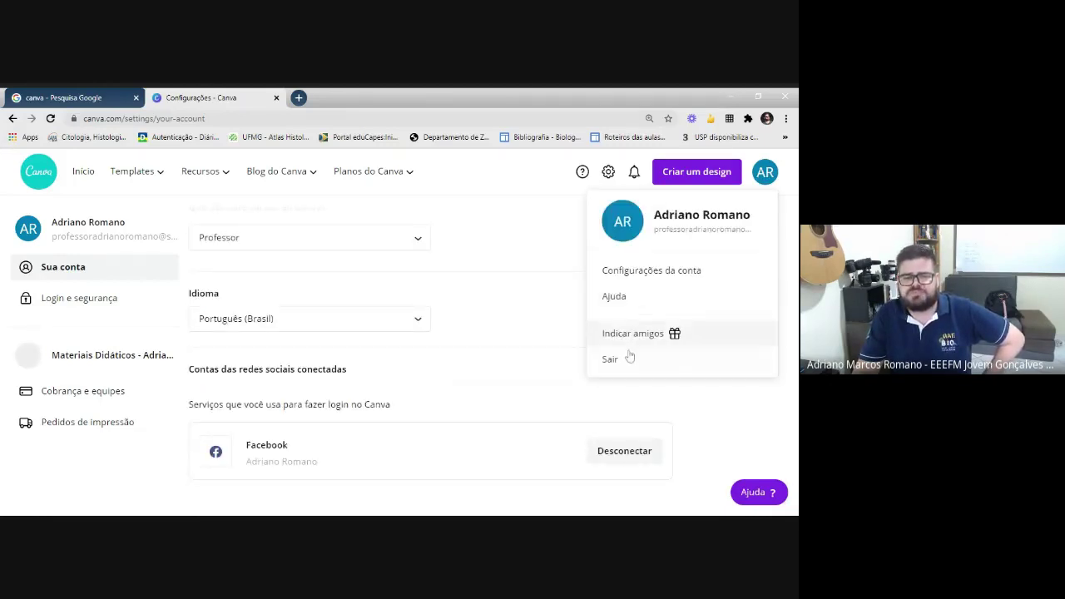
{"action": "left_click", "coordinate": [675, 271]}
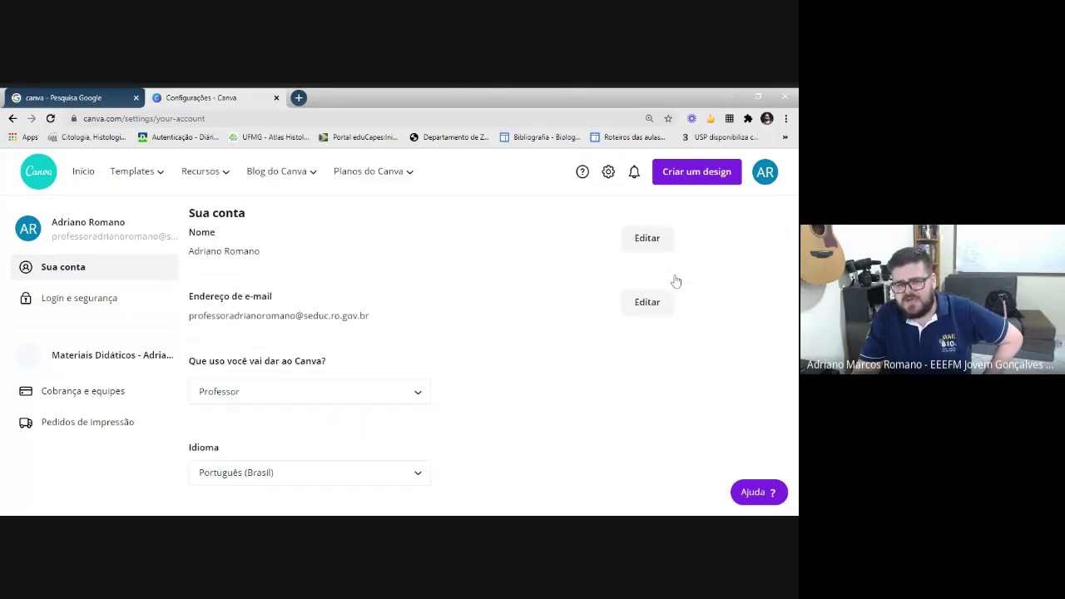
- Open the Education plan page, follow its free registration option, and view the Criar uma turma page
{"action": "mouse_move", "coordinate": [388, 176]}
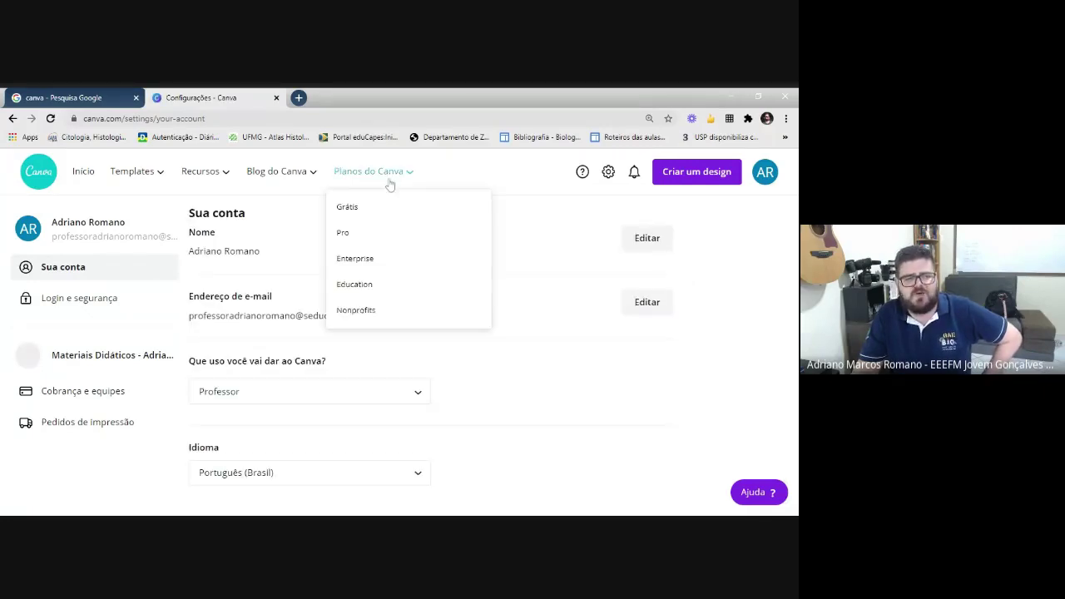
{"action": "left_click", "coordinate": [370, 286]}
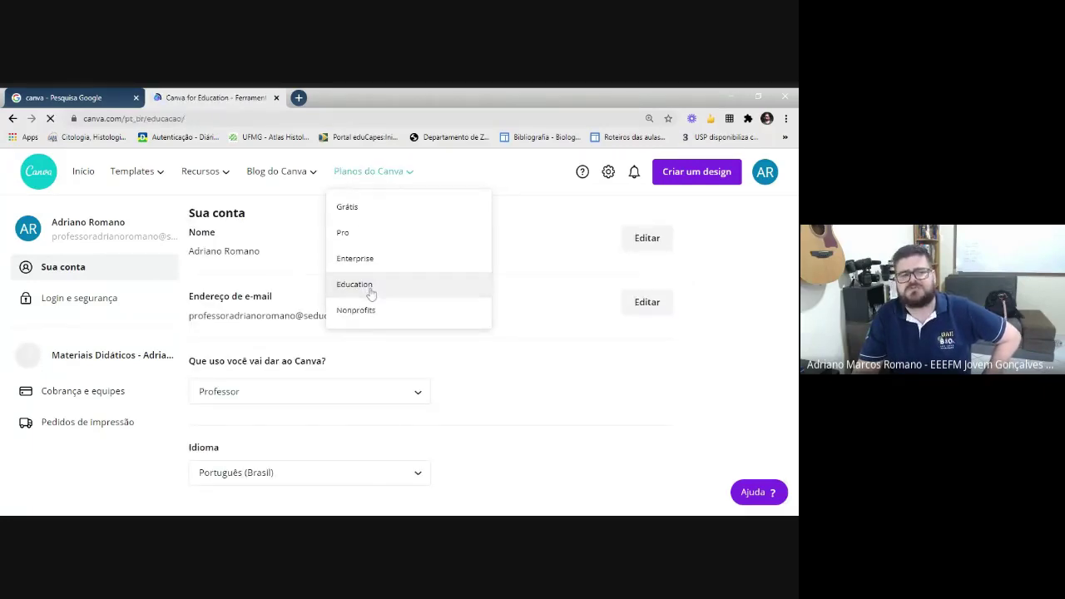
{"action": "scroll", "coordinate": [439, 342], "scroll_direction": "down", "scroll_amount": 2}
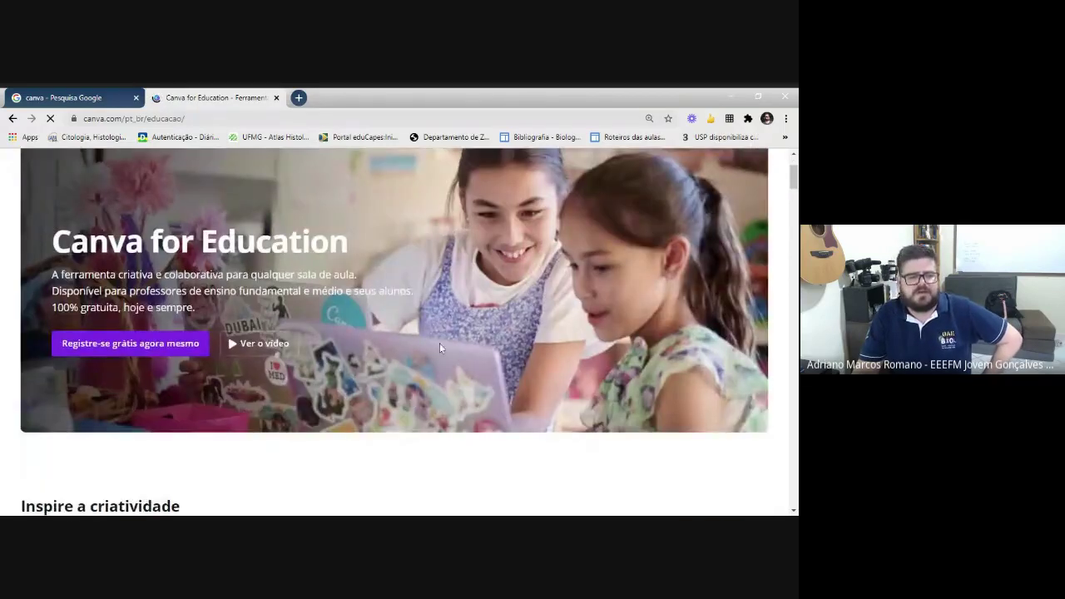
{"action": "left_click", "coordinate": [150, 355]}
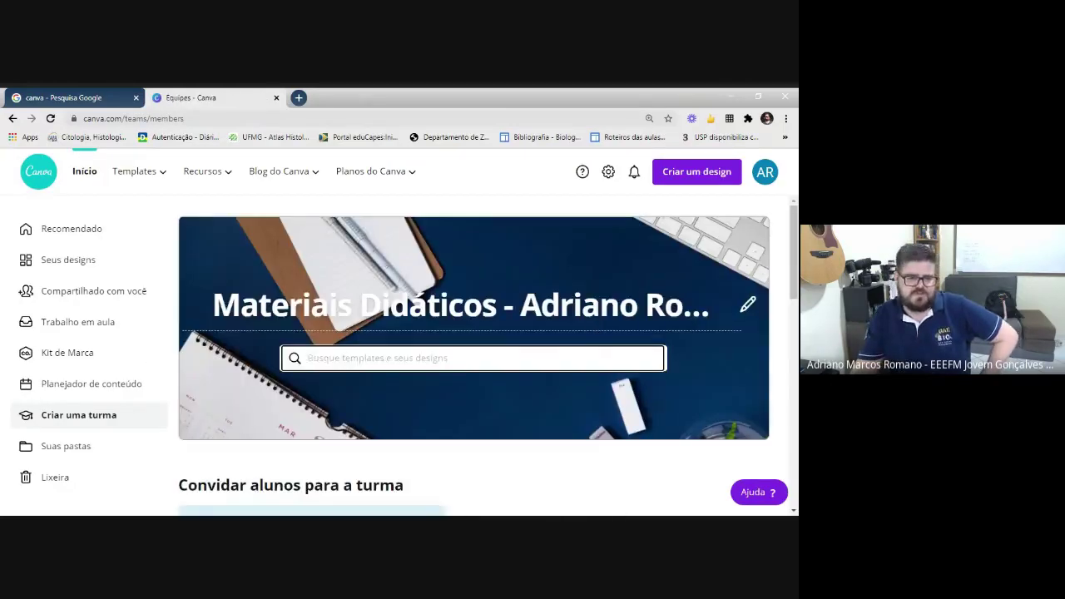
{"action": "scroll", "coordinate": [572, 384], "scroll_direction": "down", "scroll_amount": 1}
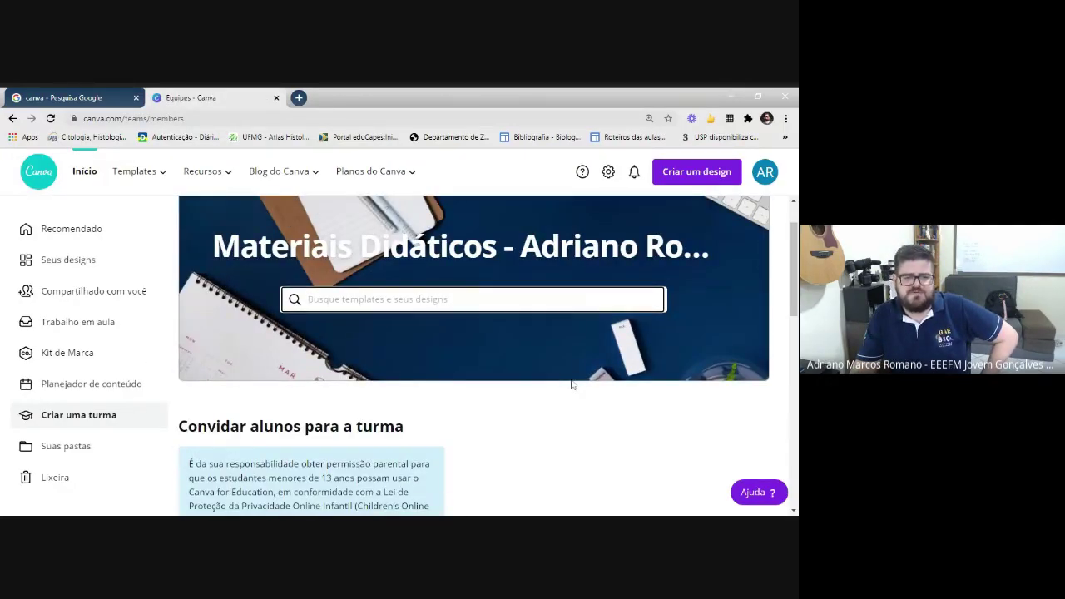
{"action": "scroll", "coordinate": [573, 384], "scroll_direction": "up", "scroll_amount": 1}
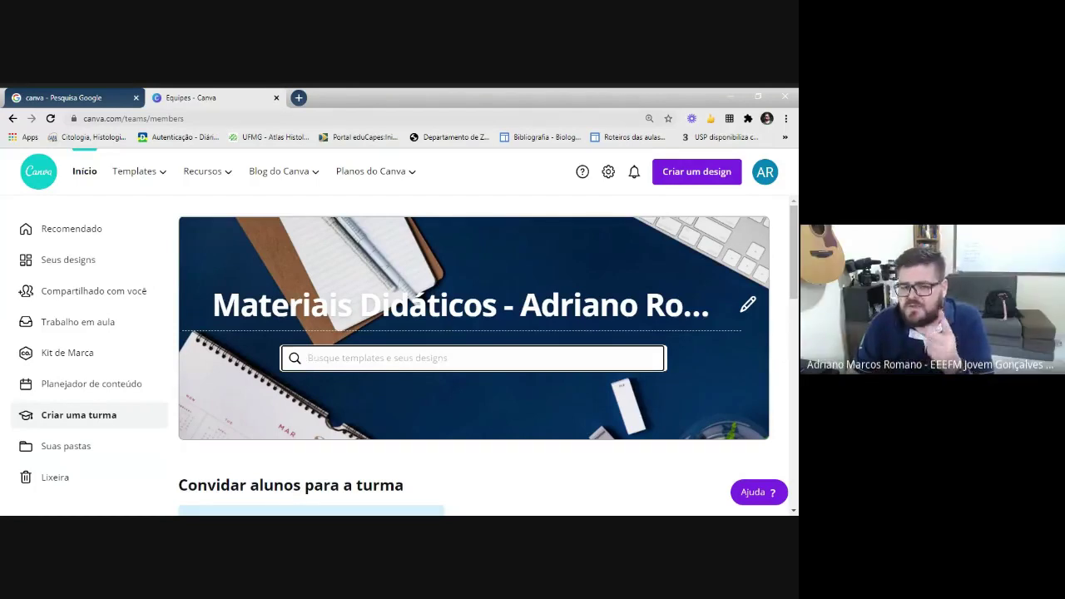
- Open the account's e-mail address for editing in the settings and dismiss the password confirmation
{"action": "left_click", "coordinate": [606, 174]}
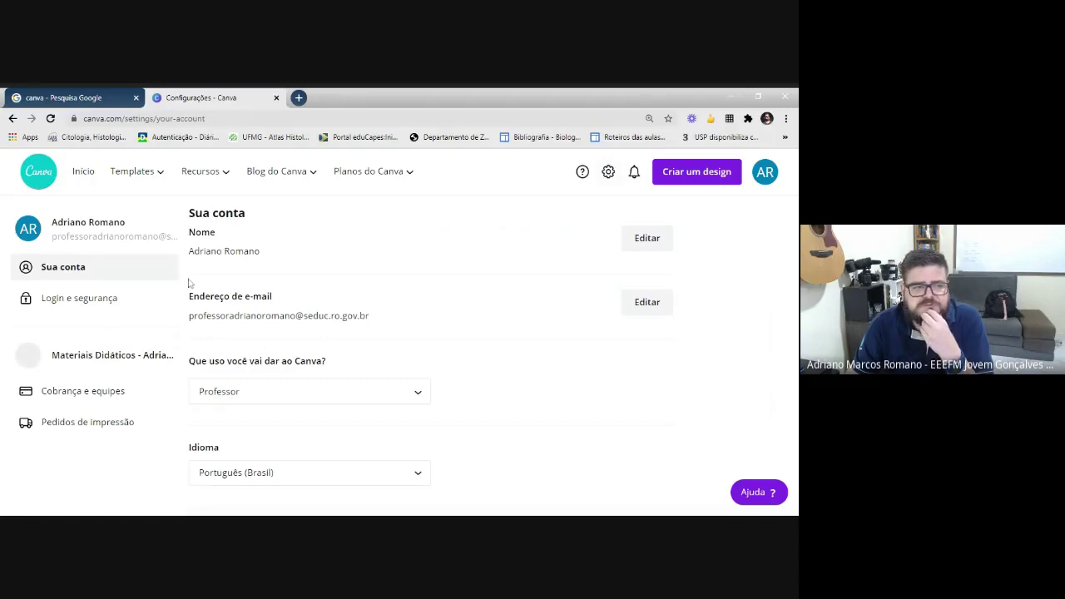
{"action": "left_click", "coordinate": [656, 313]}
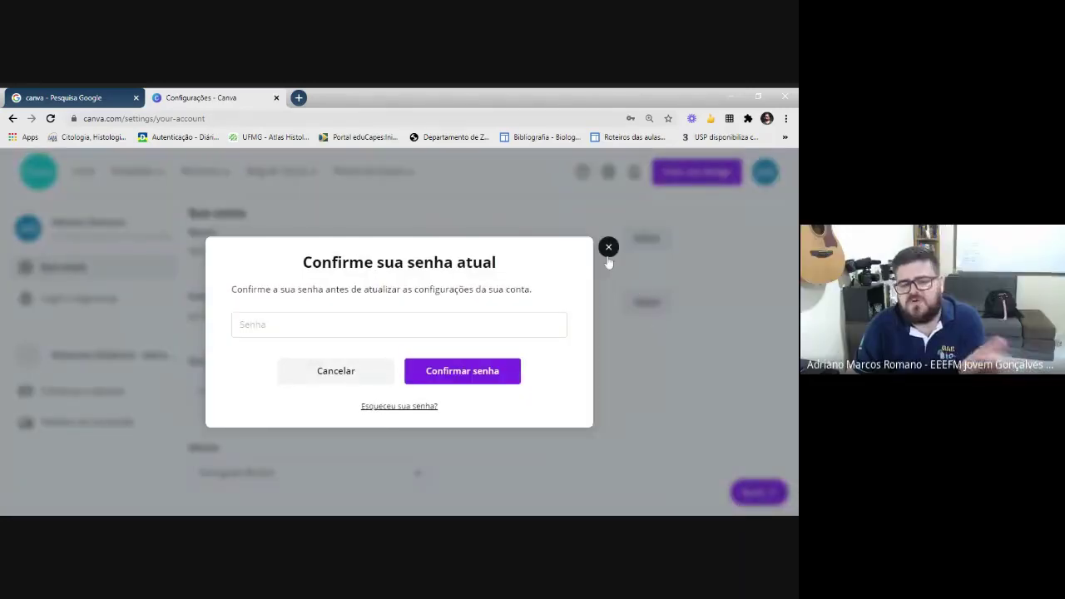
{"action": "left_click", "coordinate": [607, 258]}
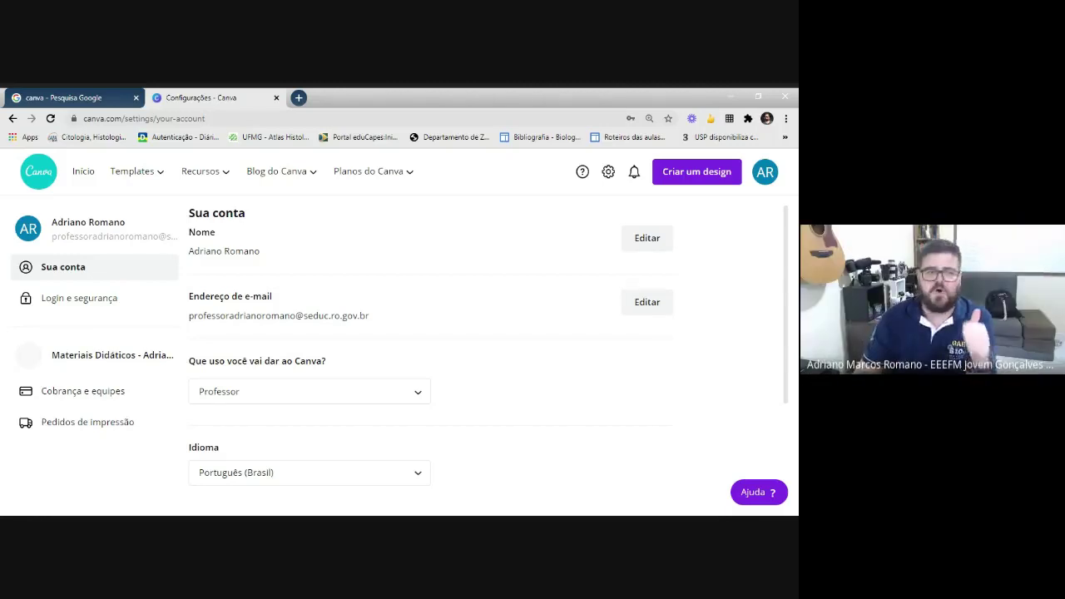
- Read the Canva for Education FAQ answer about using an existing Canva account, and close the page
{"action": "mouse_move", "coordinate": [396, 181]}
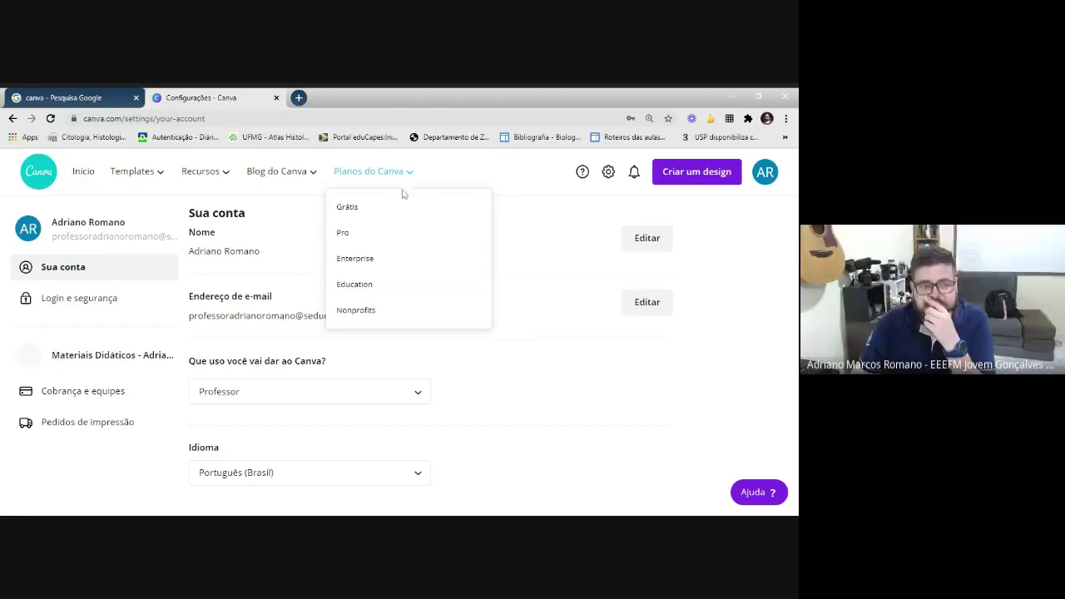
{"action": "left_click", "coordinate": [370, 285]}
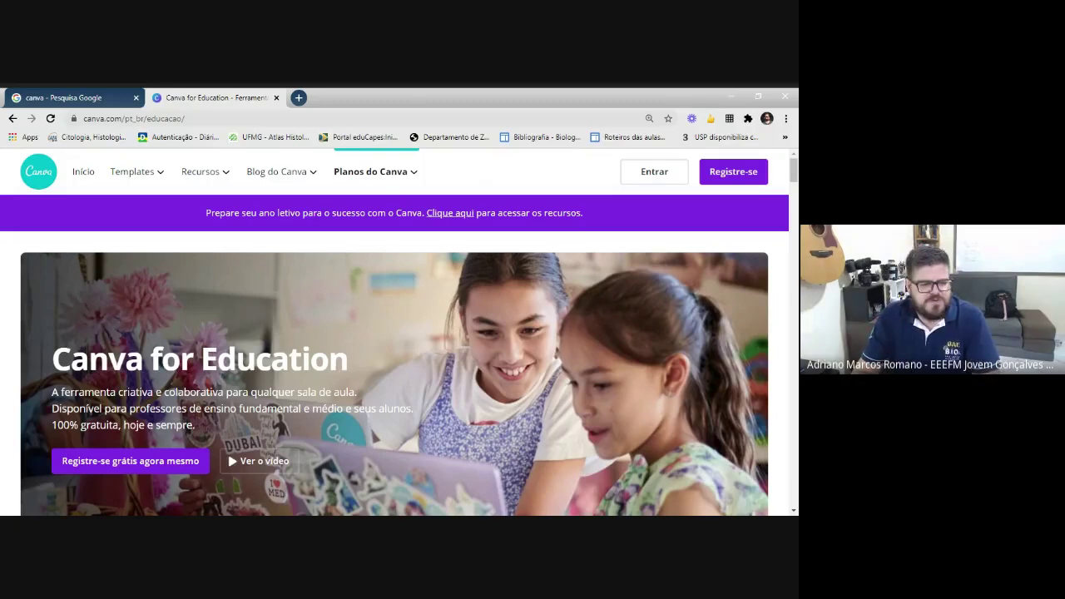
{"action": "scroll", "coordinate": [771, 288], "scroll_direction": "down", "scroll_amount": 3}
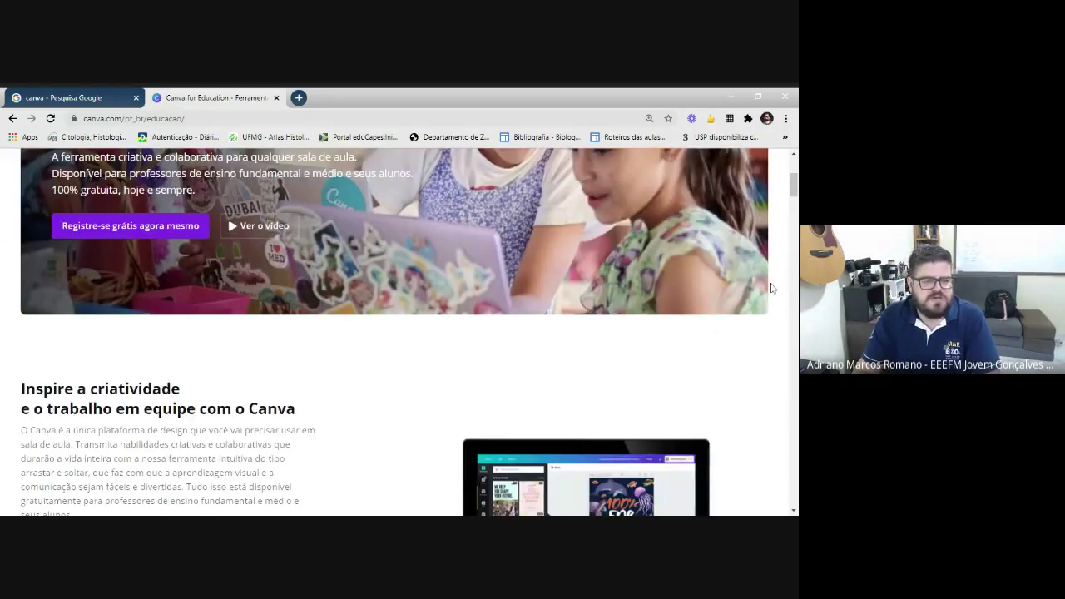
{"action": "scroll", "coordinate": [563, 380], "scroll_direction": "down", "scroll_amount": 15}
{"action": "scroll", "coordinate": [557, 377], "scroll_direction": "down", "scroll_amount": 15}
{"action": "scroll", "coordinate": [556, 377], "scroll_direction": "down", "scroll_amount": 15}
{"action": "scroll", "coordinate": [557, 375], "scroll_direction": "down", "scroll_amount": 15}
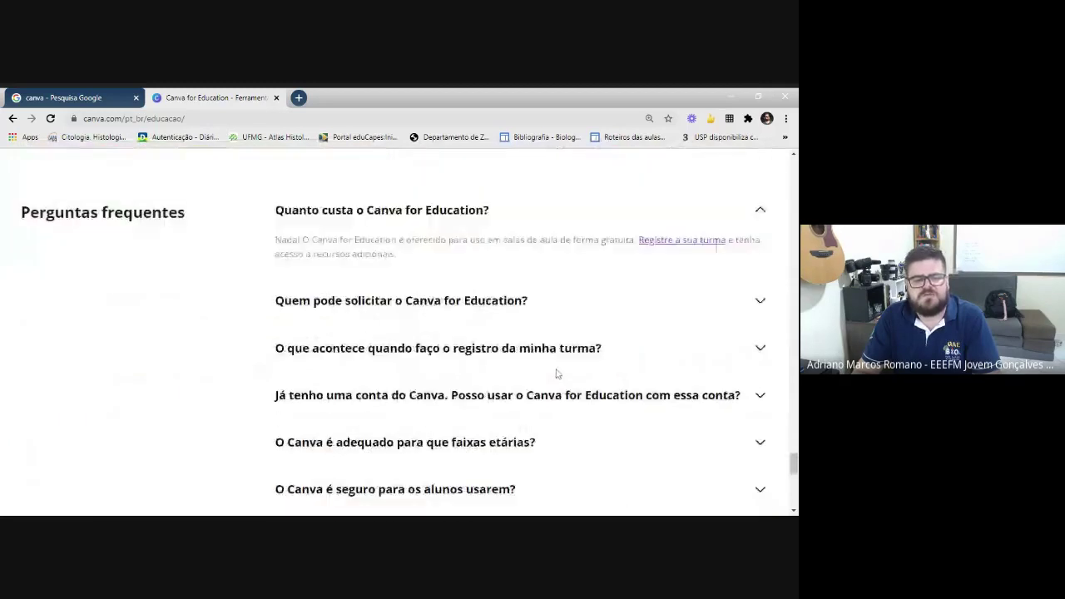
{"action": "scroll", "coordinate": [558, 375], "scroll_direction": "down", "scroll_amount": 2}
{"action": "scroll", "coordinate": [555, 373], "scroll_direction": "up", "scroll_amount": 1}
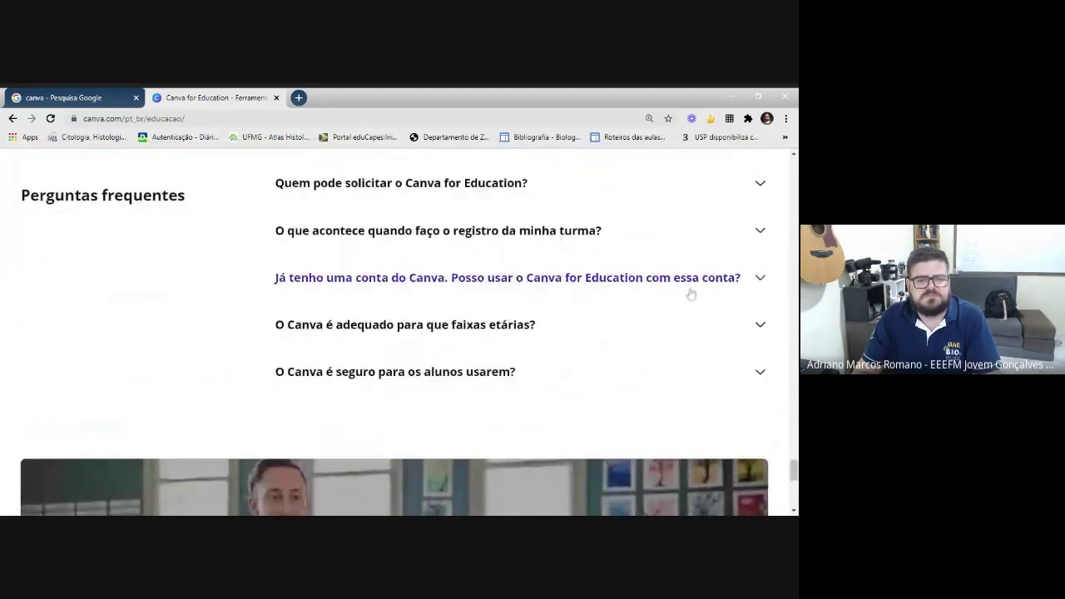
{"action": "left_click", "coordinate": [760, 277]}
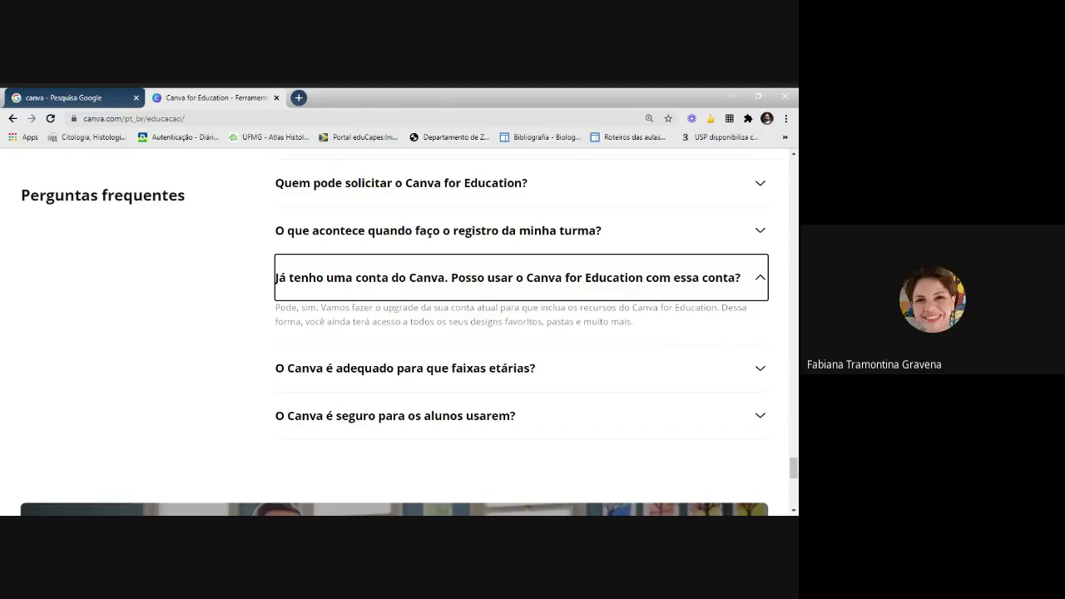
{"action": "left_click", "coordinate": [275, 98]}
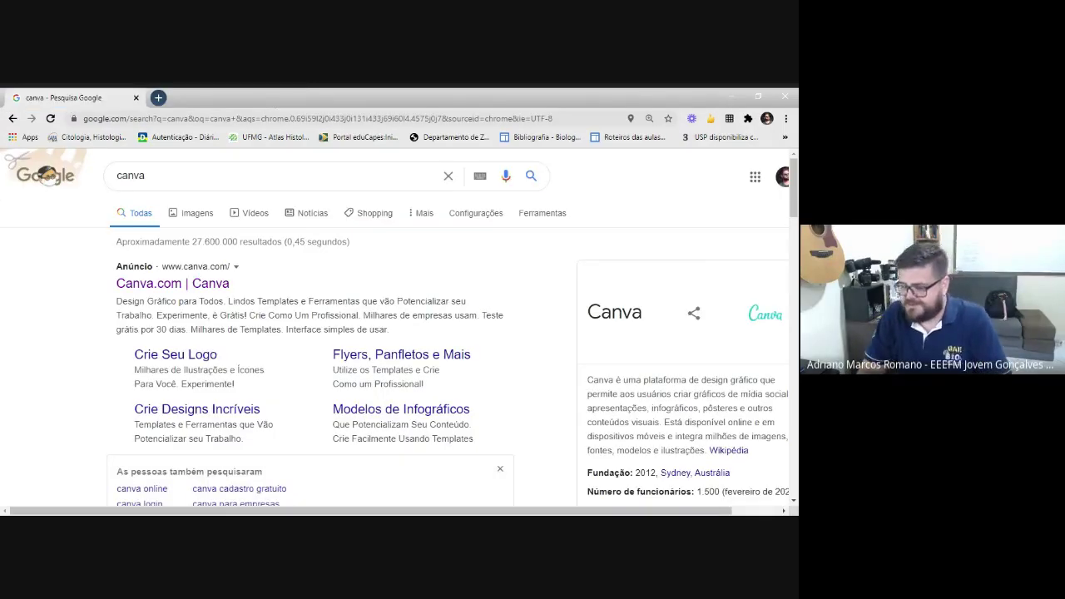